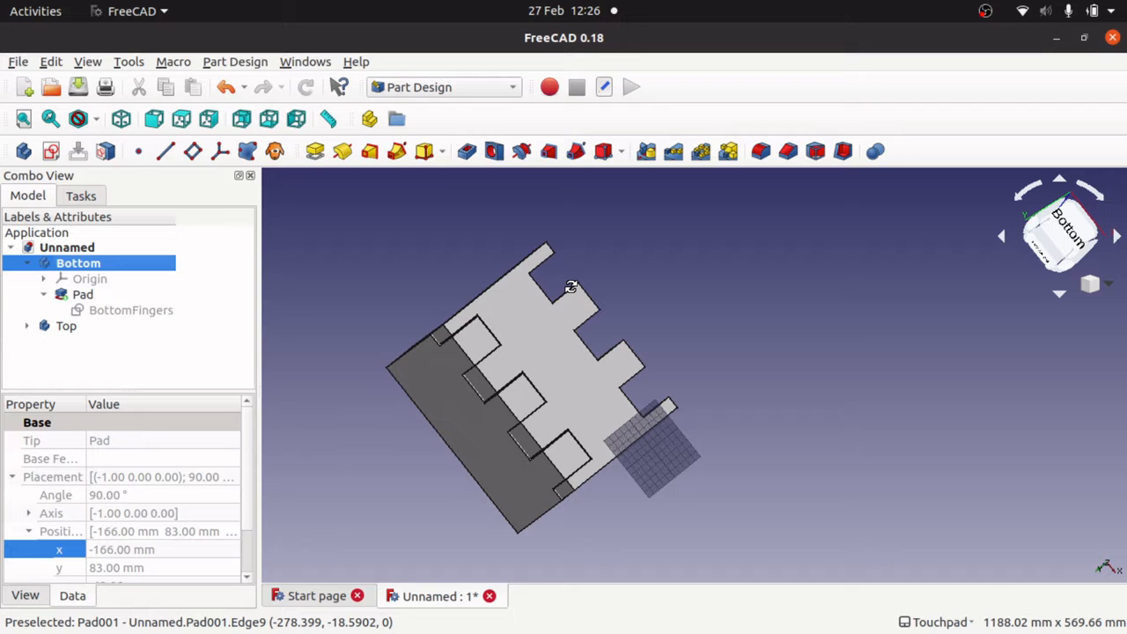
mouse_move(571, 287)
alt+mouse_down()
mouse_move(538, 302)
mouse_move(604, 357)
mouse_move(609, 390)
mouse_move(506, 337)
mouse_move(513, 312)
mouse_move(559, 272)
alt+mouse_up()
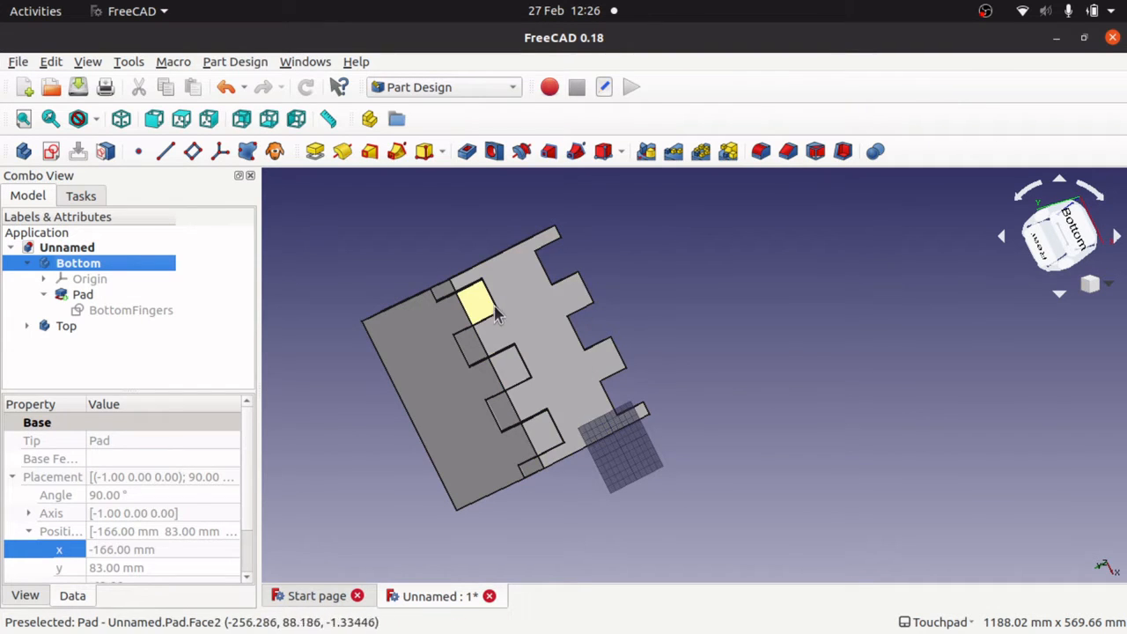
alt+drag(511, 314, 520, 349)
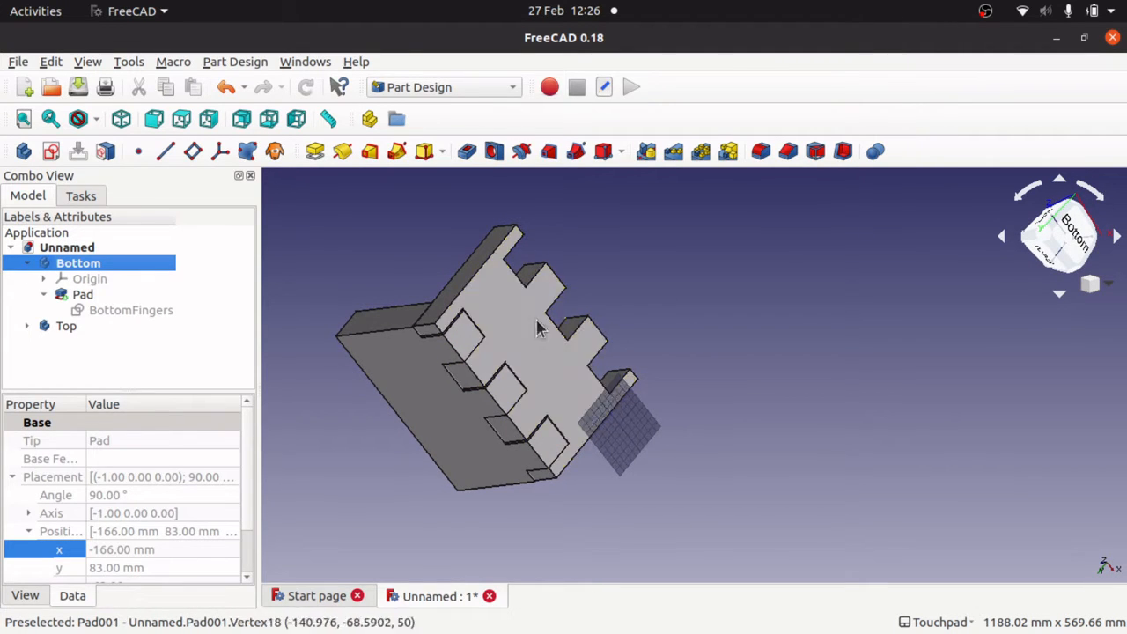
alt+drag(538, 328, 511, 405)
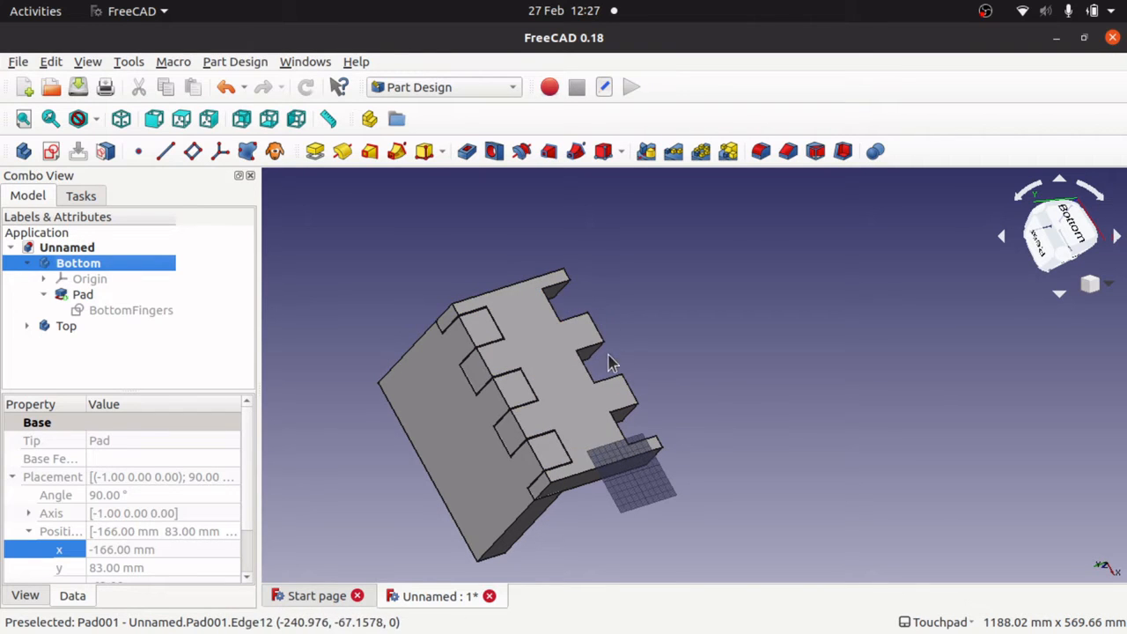
alt+drag(544, 403, 651, 397)
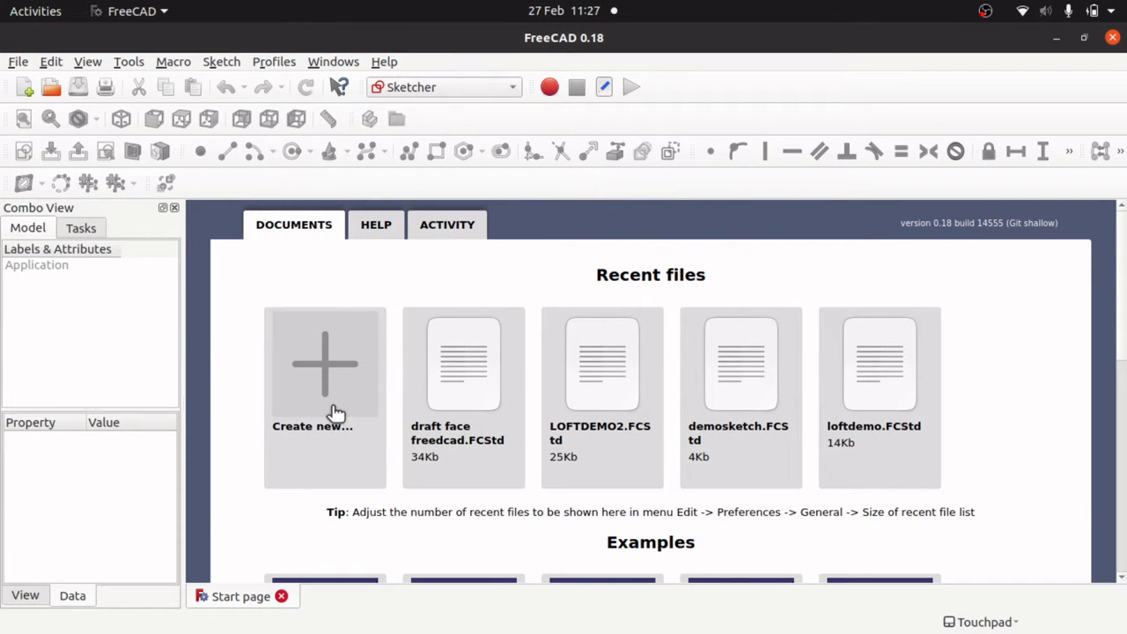
Step: Create a new empty document and choose the Sketcher workbench
click(17, 61)
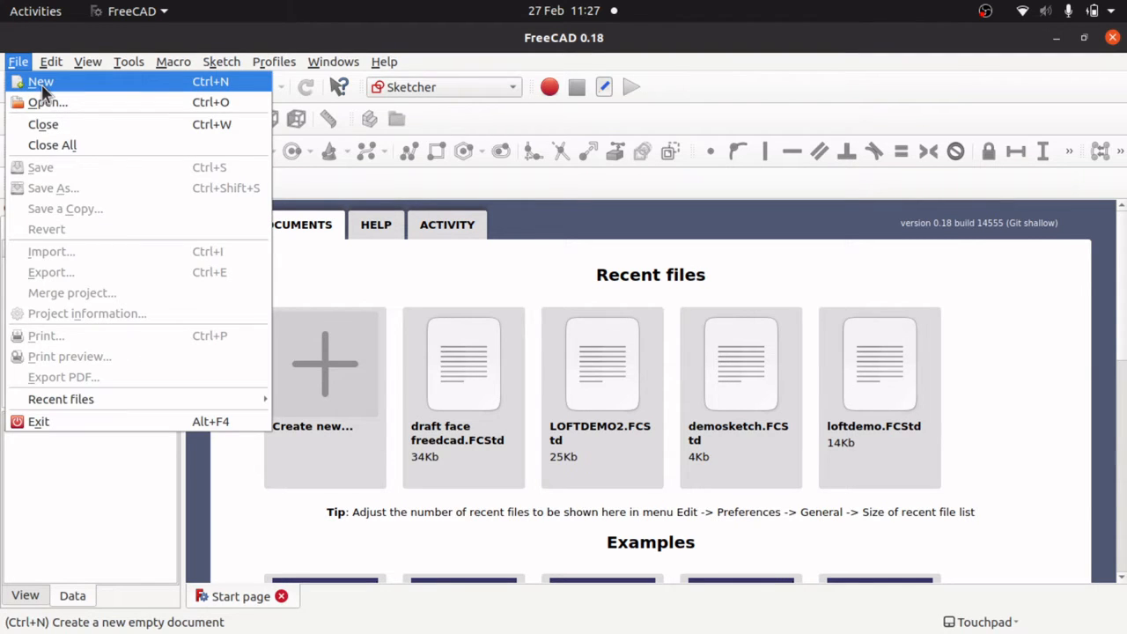
click(277, 279)
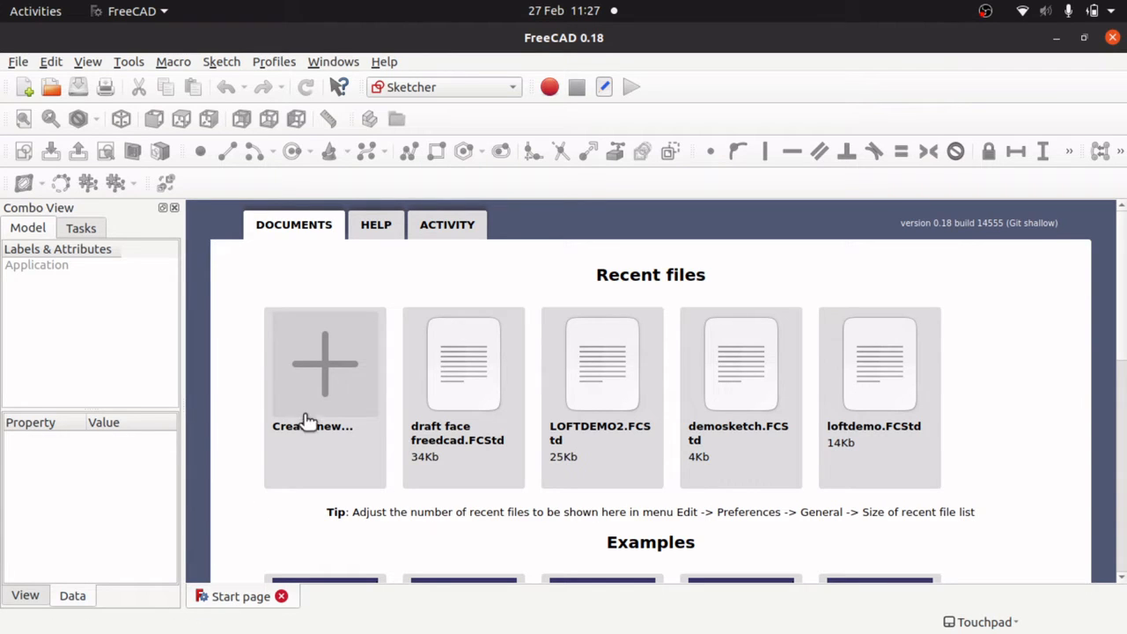
click(24, 88)
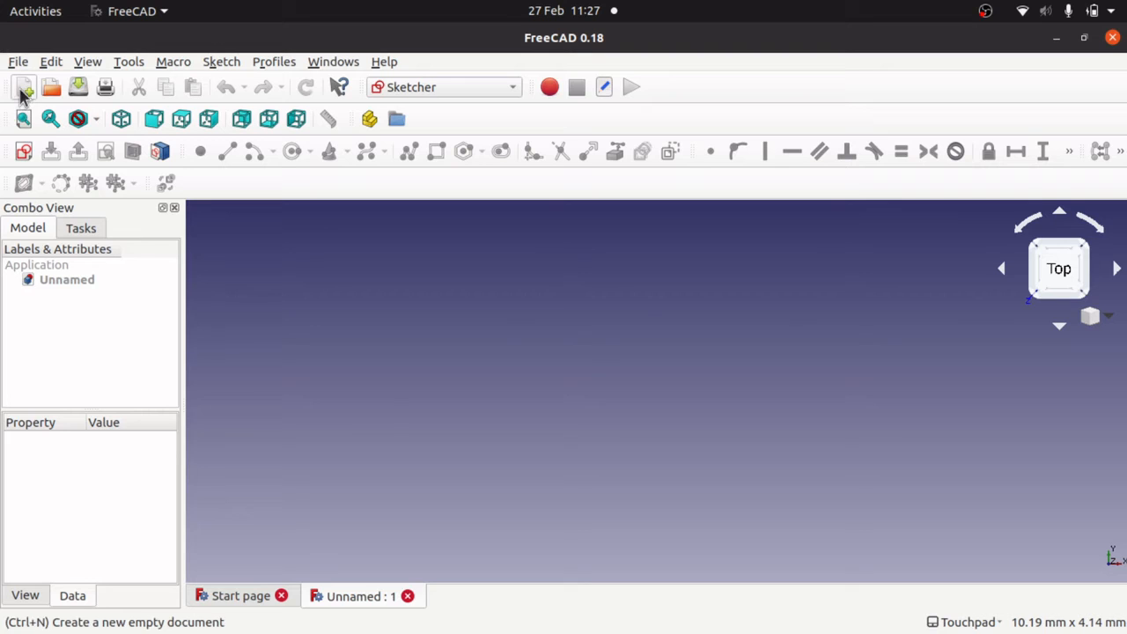
click(475, 88)
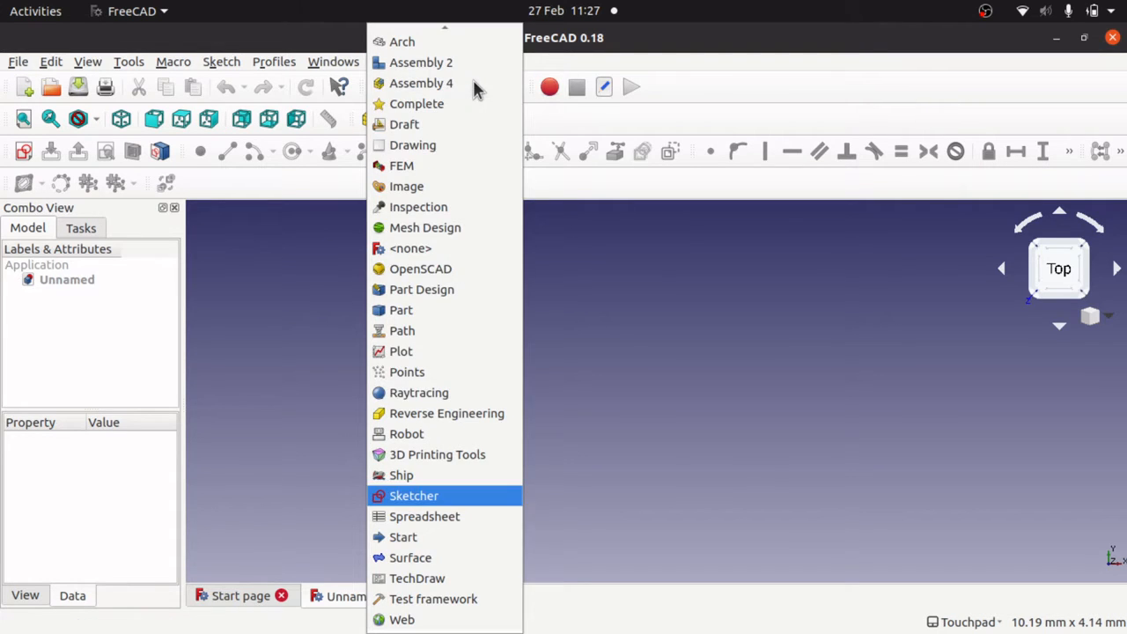
click(449, 505)
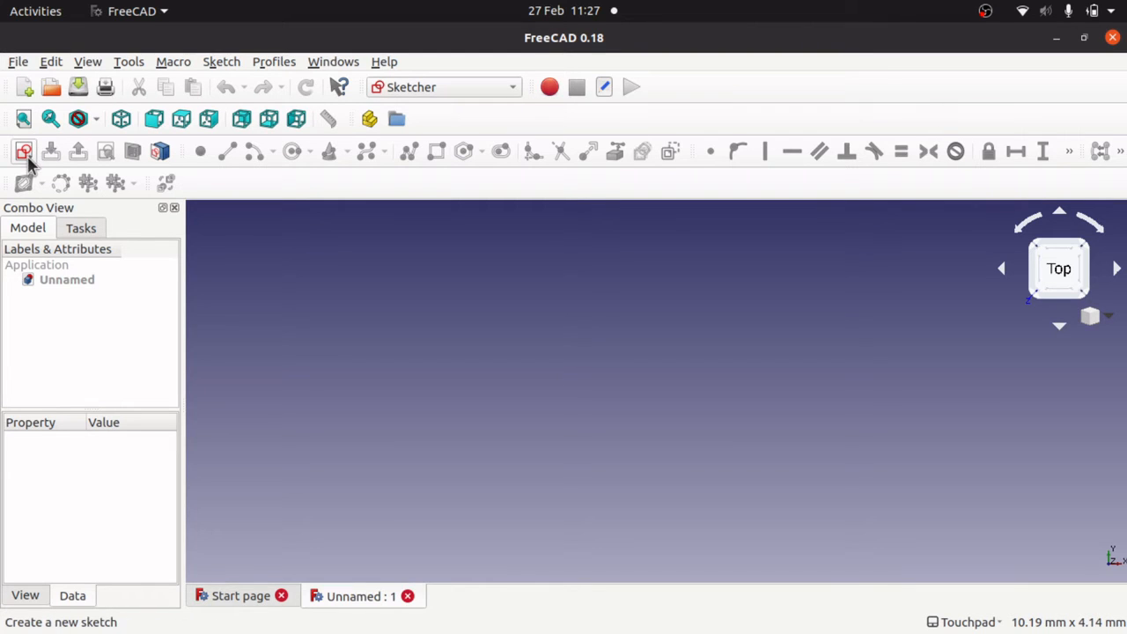
Step: Create a new sketch on the XY-Plane with a 0 mm offset
click(17, 63)
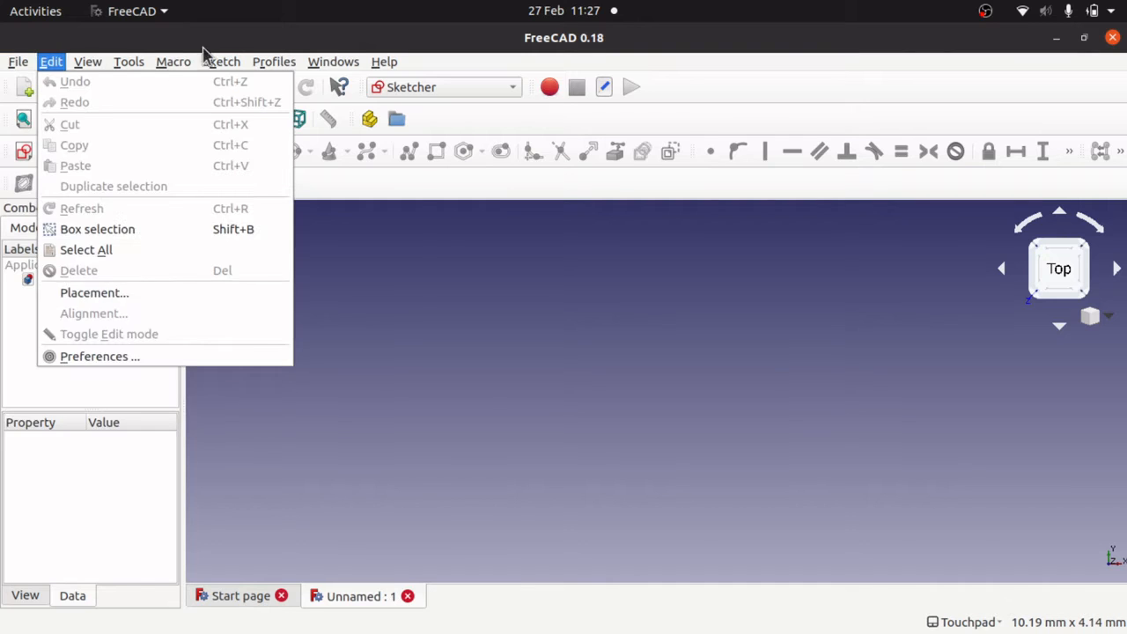
mouse_move(221, 61)
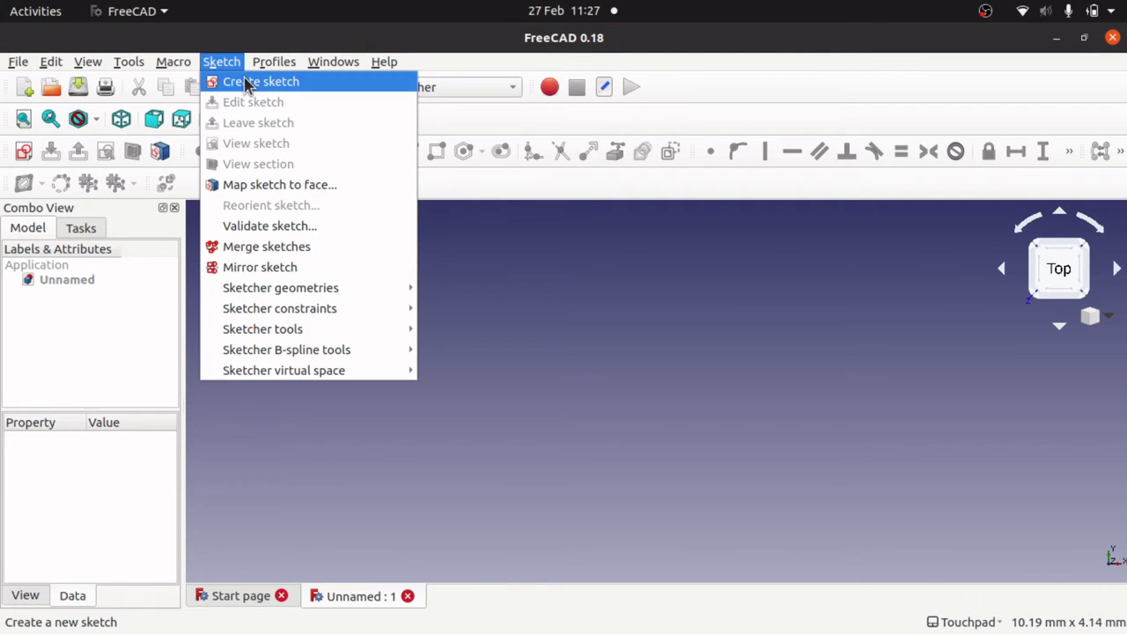
click(247, 83)
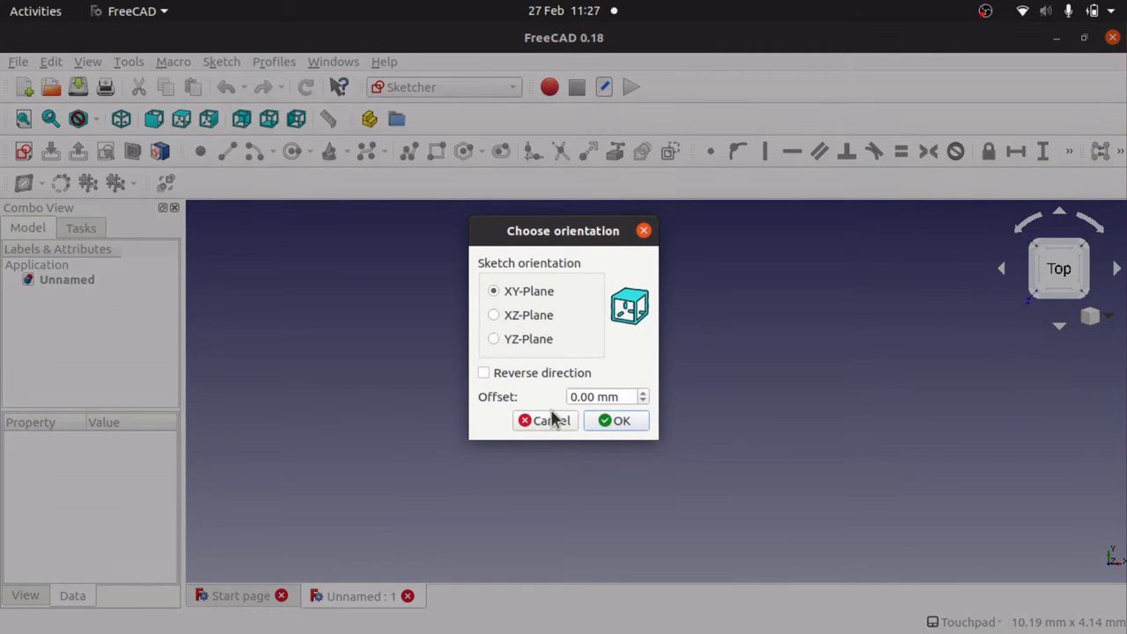
click(618, 422)
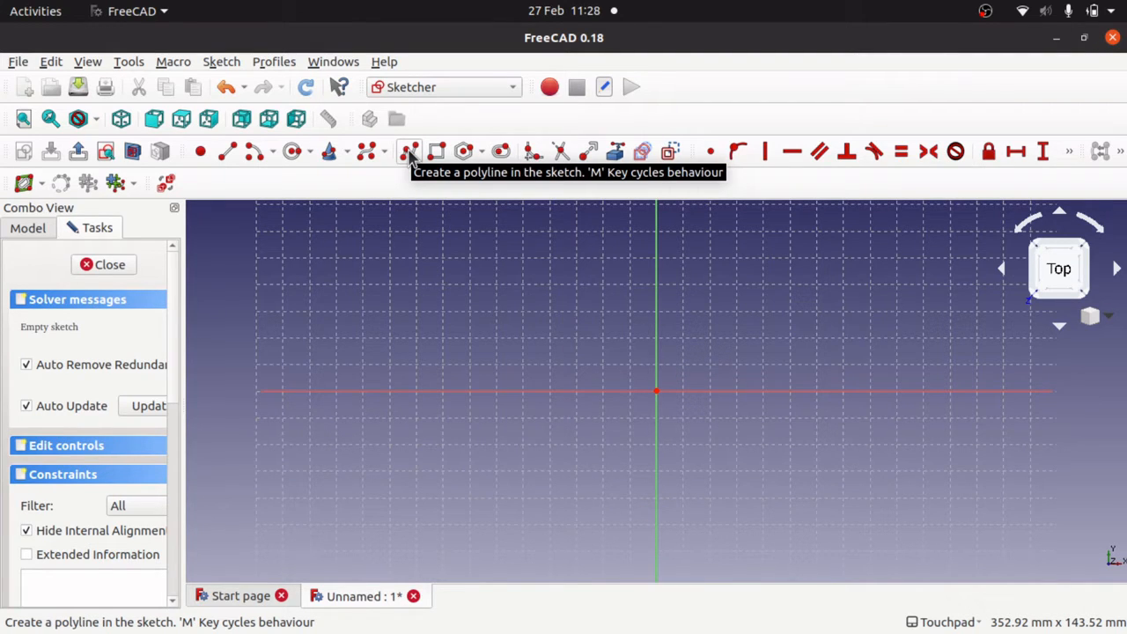
click(228, 67)
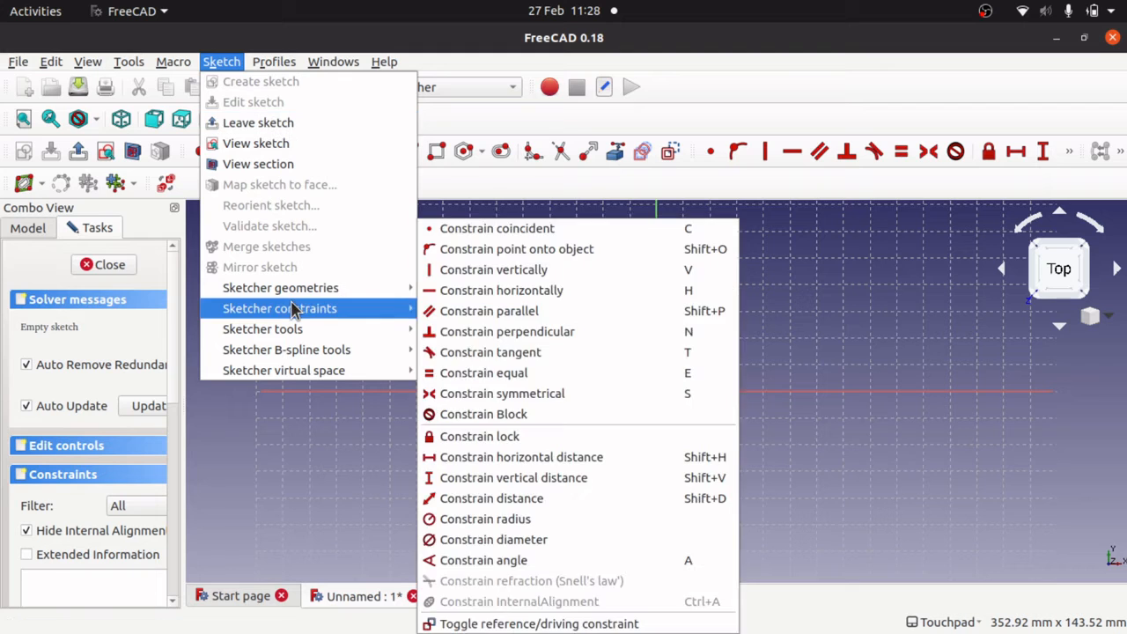
mouse_move(335, 289)
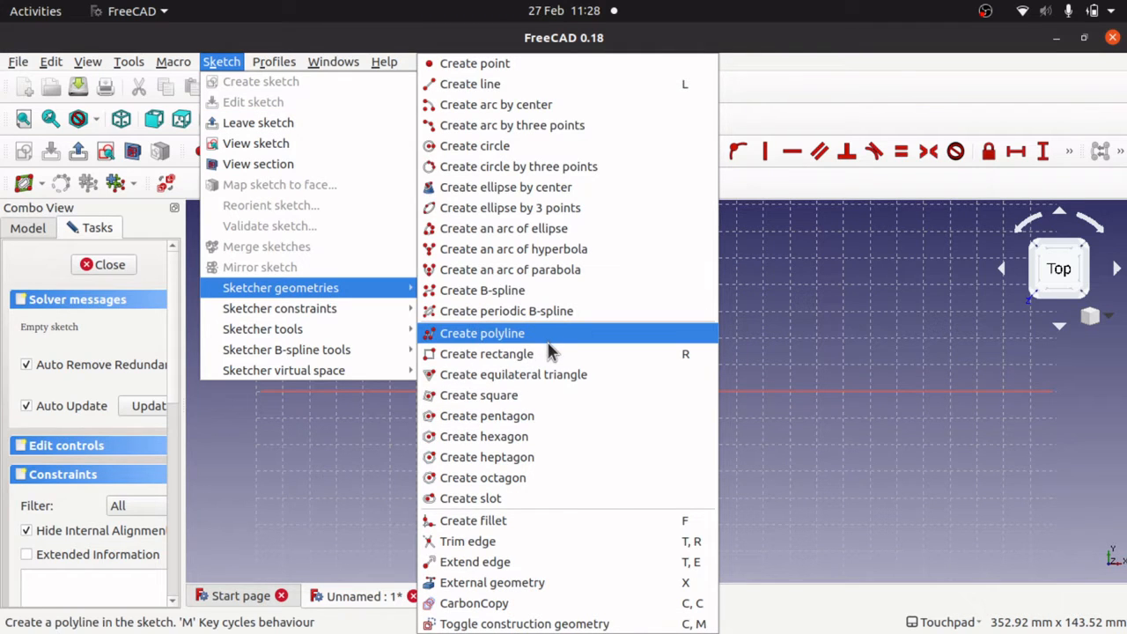
click(792, 347)
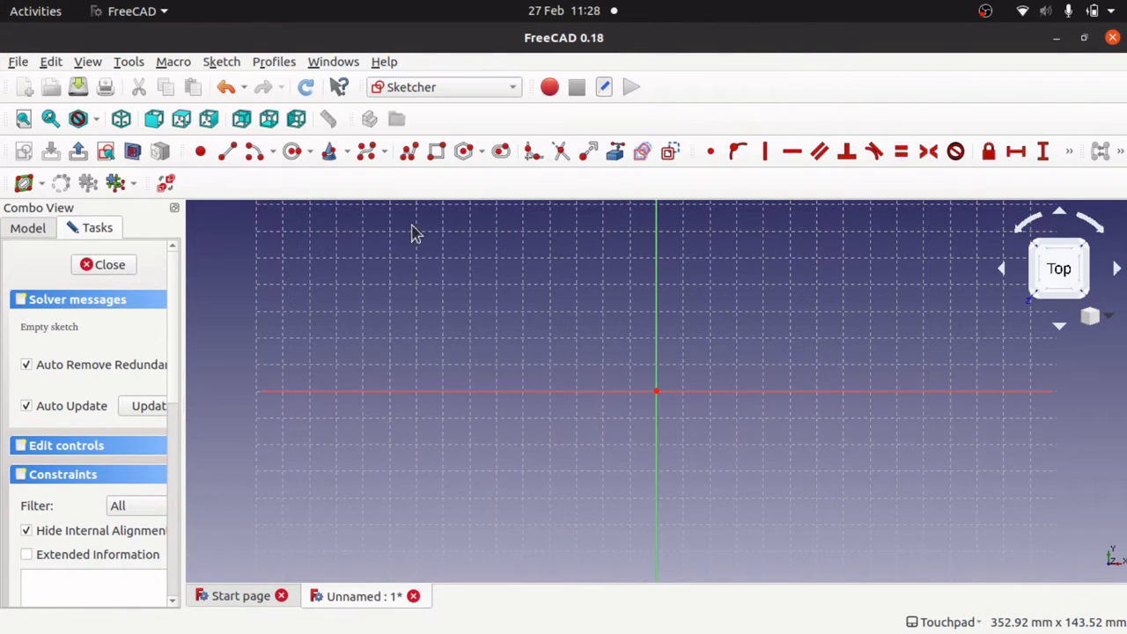
Step: Draw an open four-segment polyline from near (-131, -38), running up to about Y 58, right to about X -68, down, and right past the vertical axis
click(408, 152)
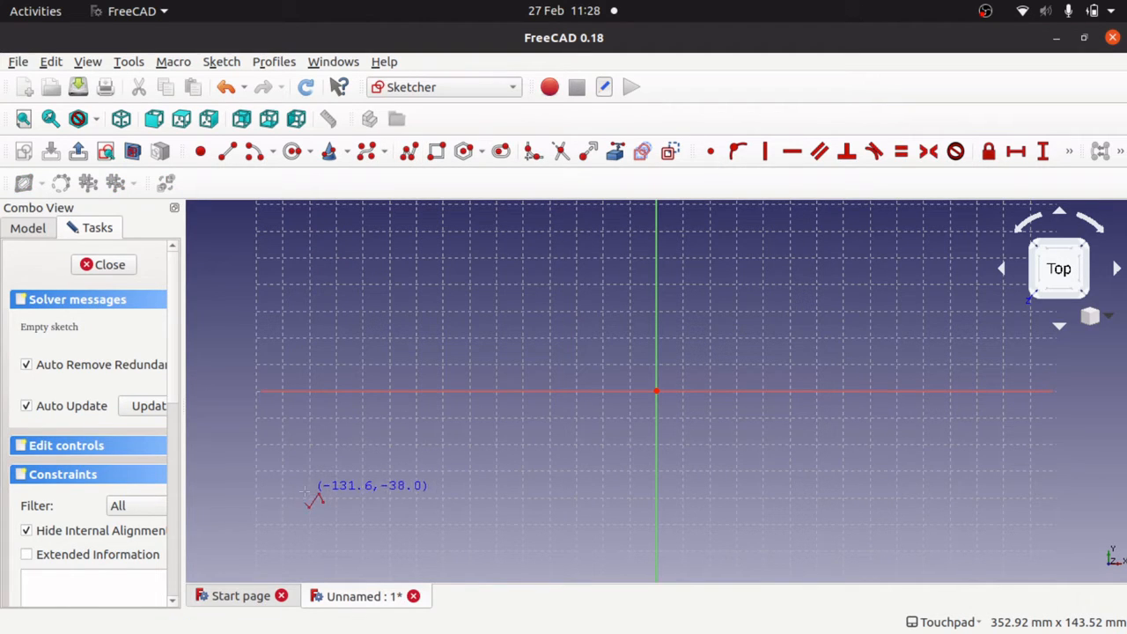
click(307, 495)
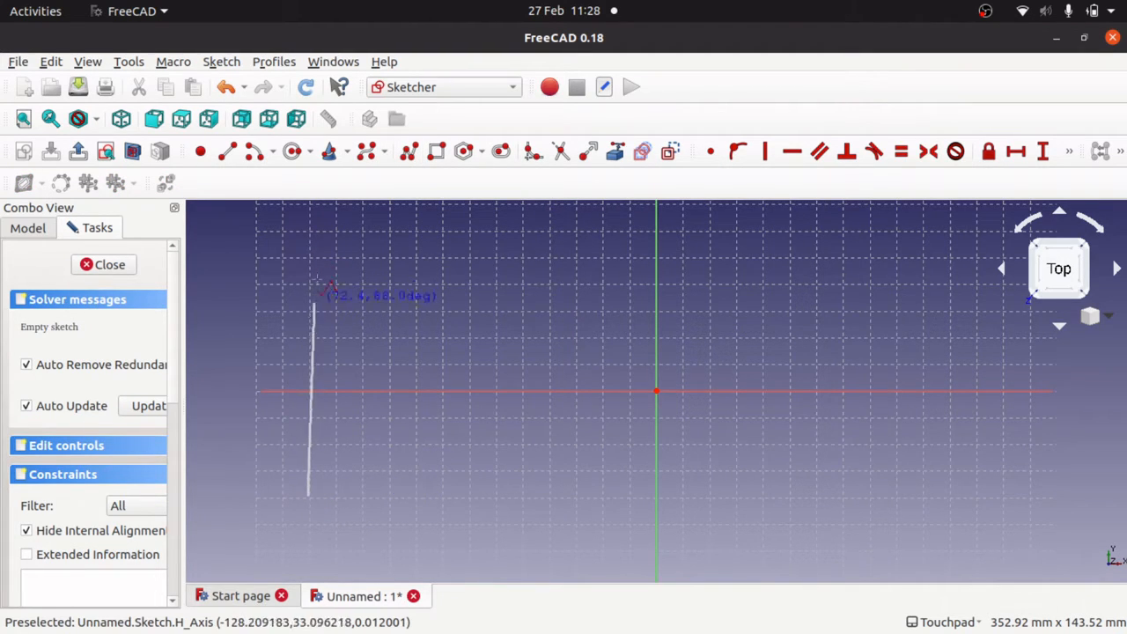
click(310, 235)
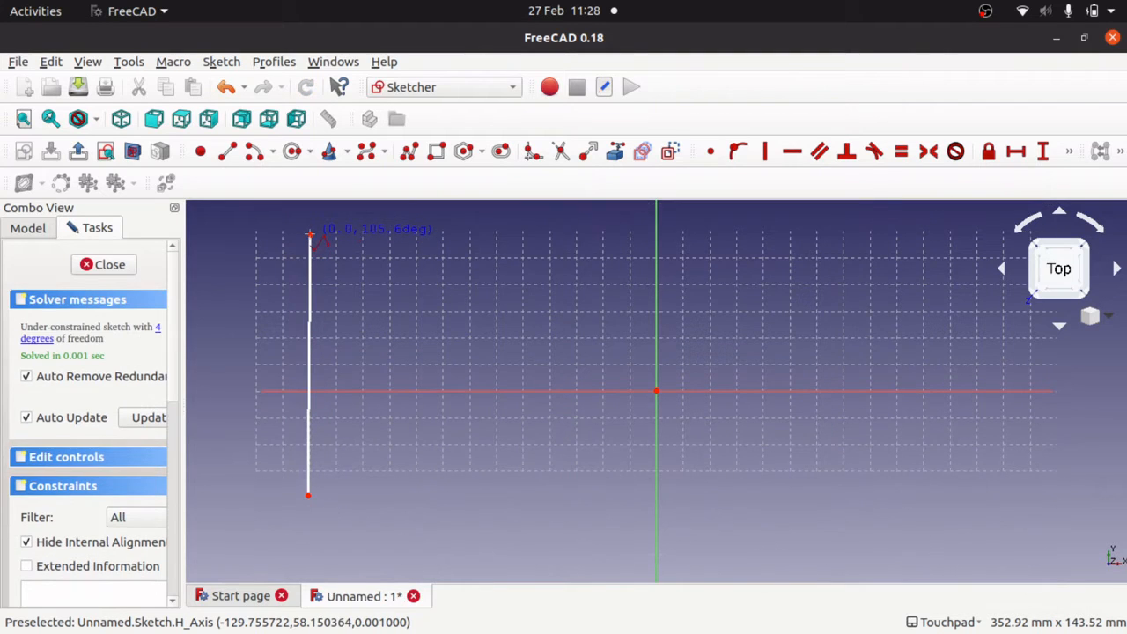
click(474, 236)
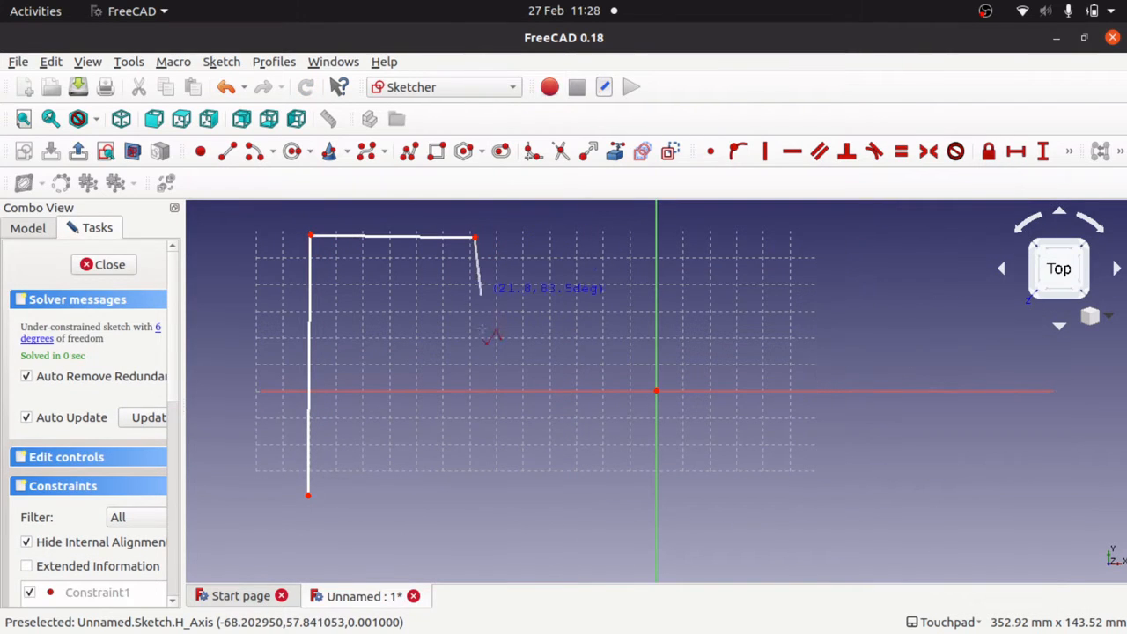
click(476, 501)
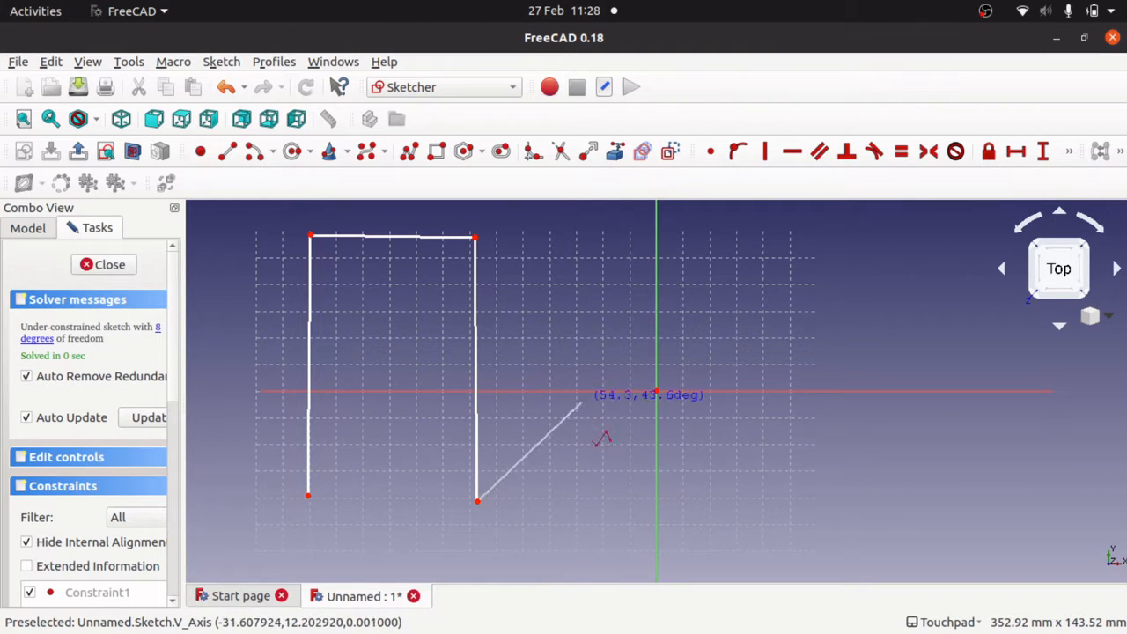
click(671, 507)
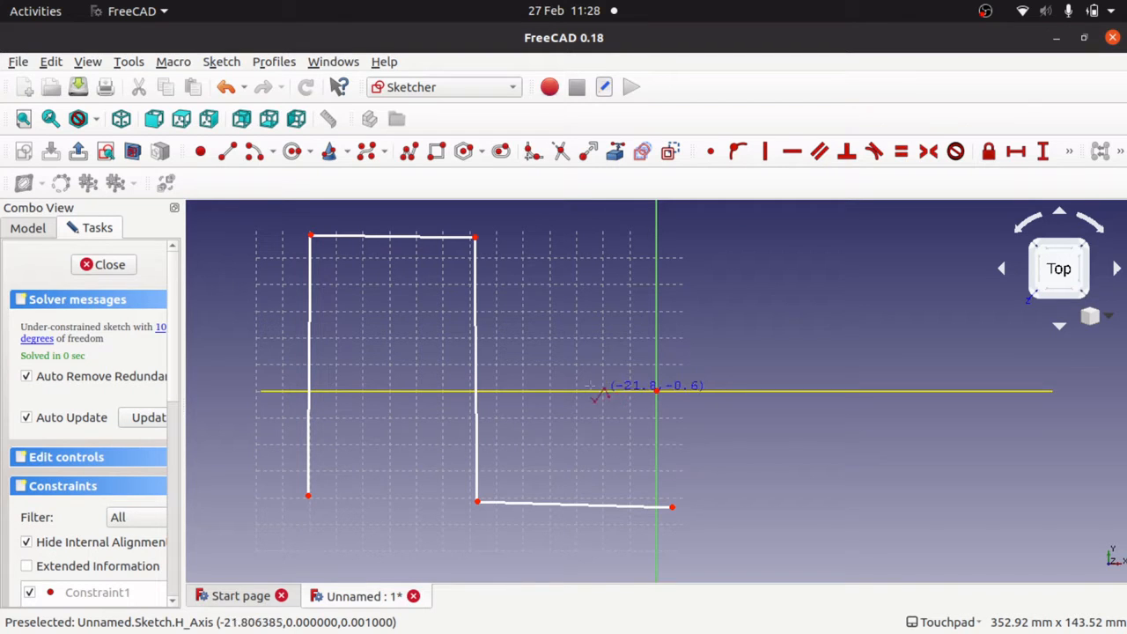
key(Escape)
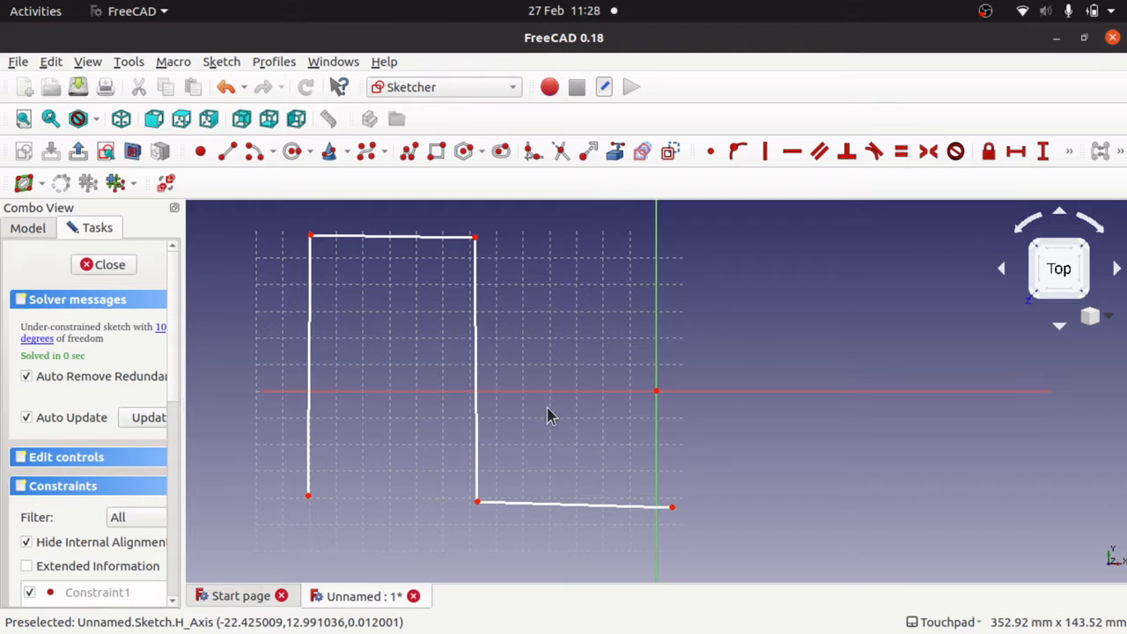
Step: Apply a vertical constraint to the two upright lines of the polyline
key(Right)
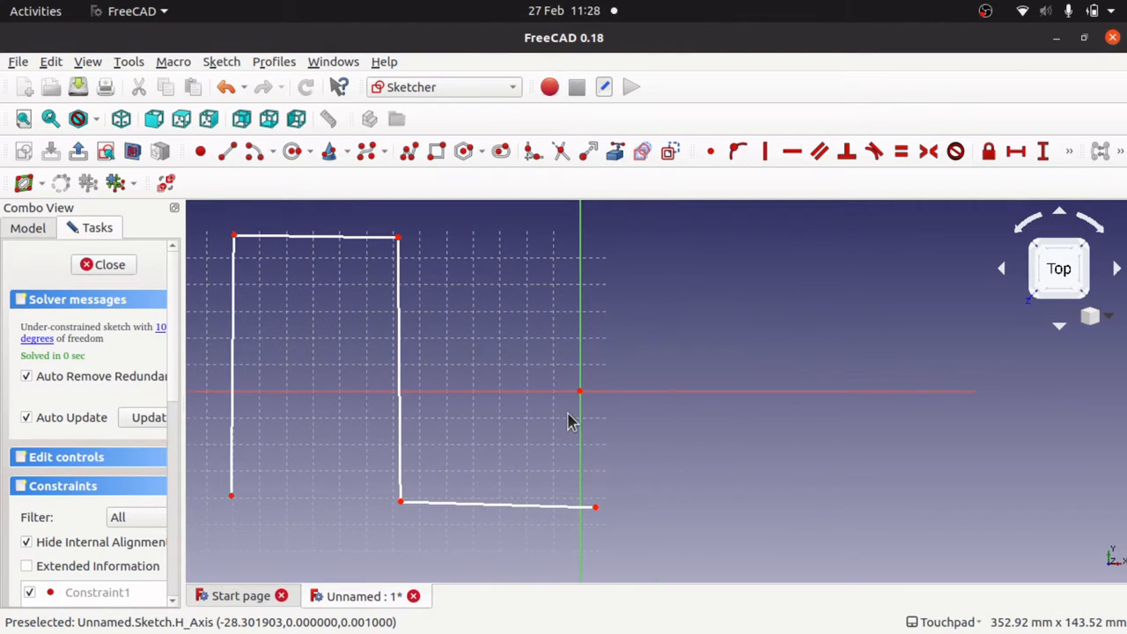
key(Left)
key(Left)
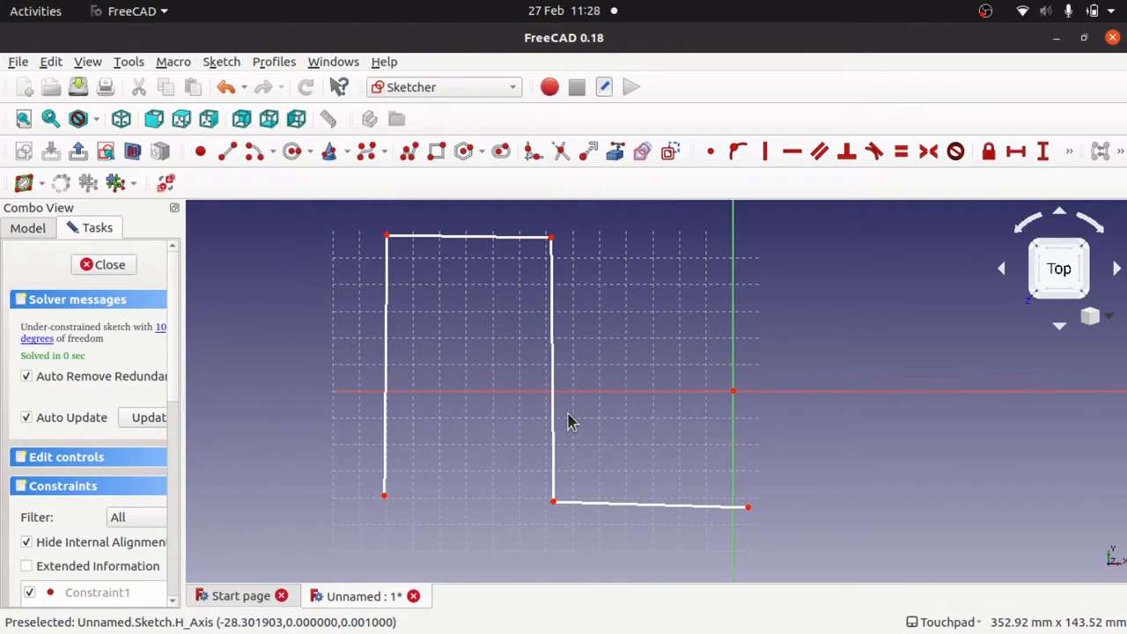
click(387, 384)
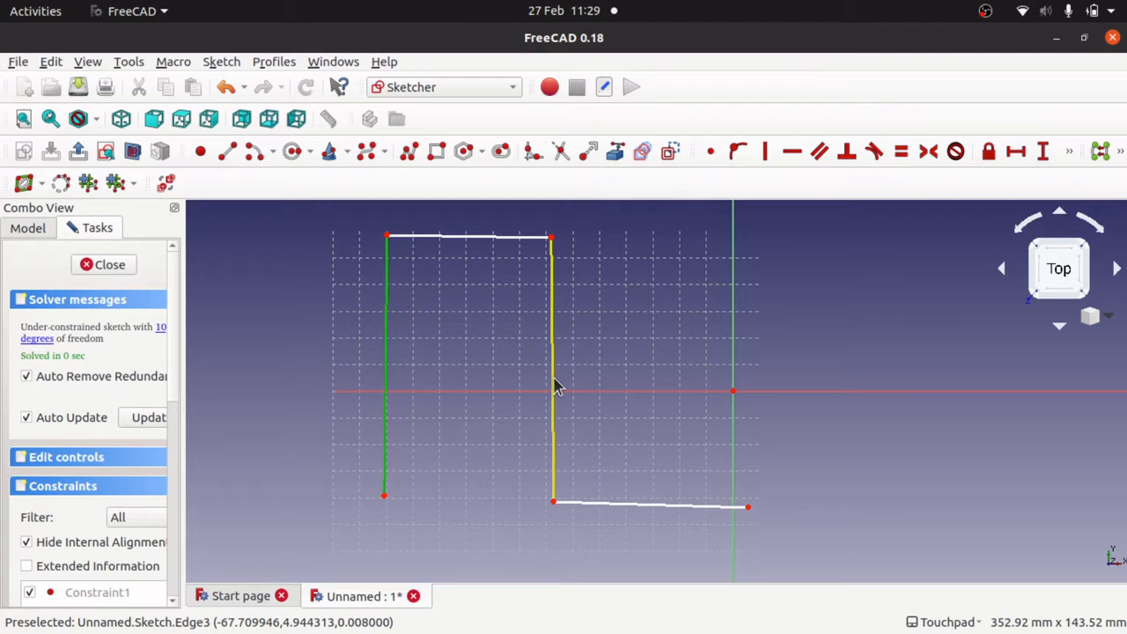
click(553, 387)
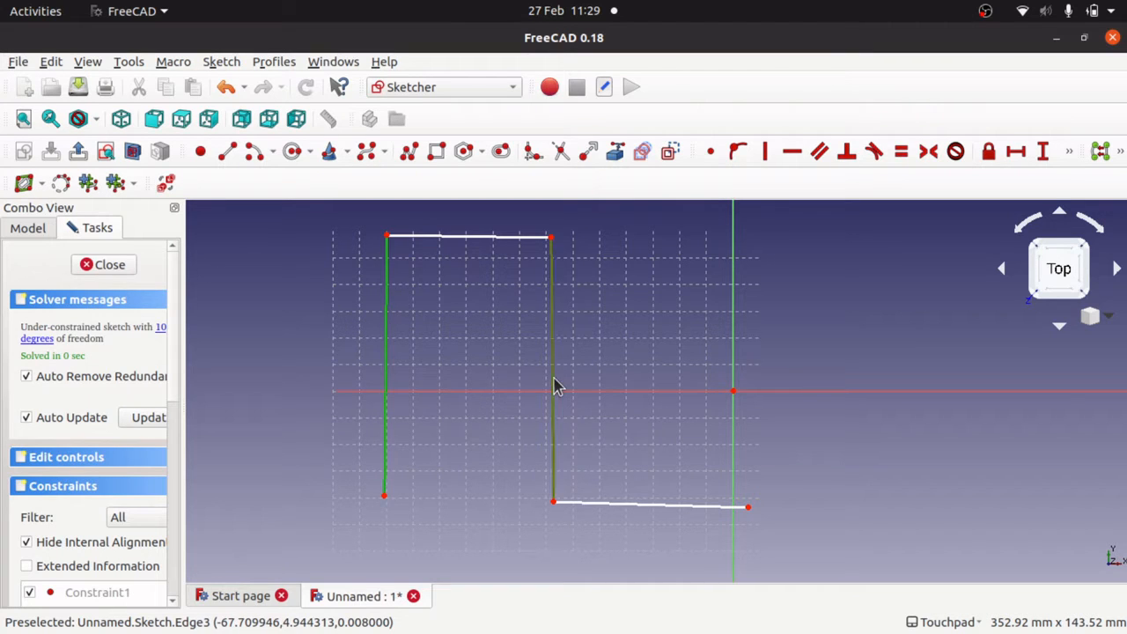
click(766, 153)
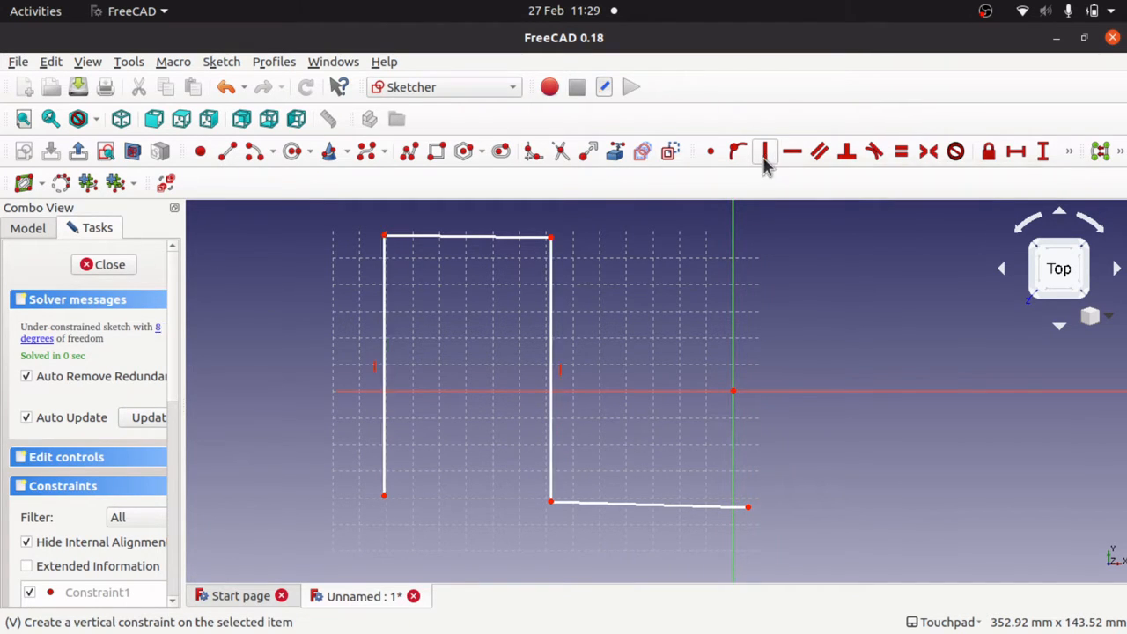
Step: Apply a horizontal constraint to the upper and lower level lines of the polyline
click(498, 238)
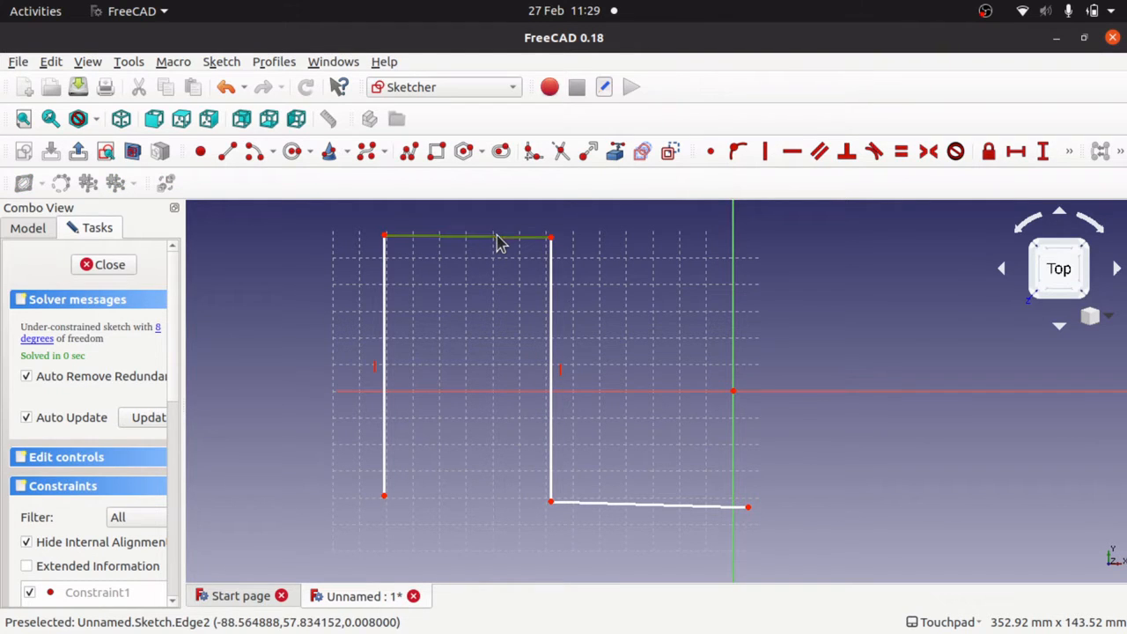
click(638, 505)
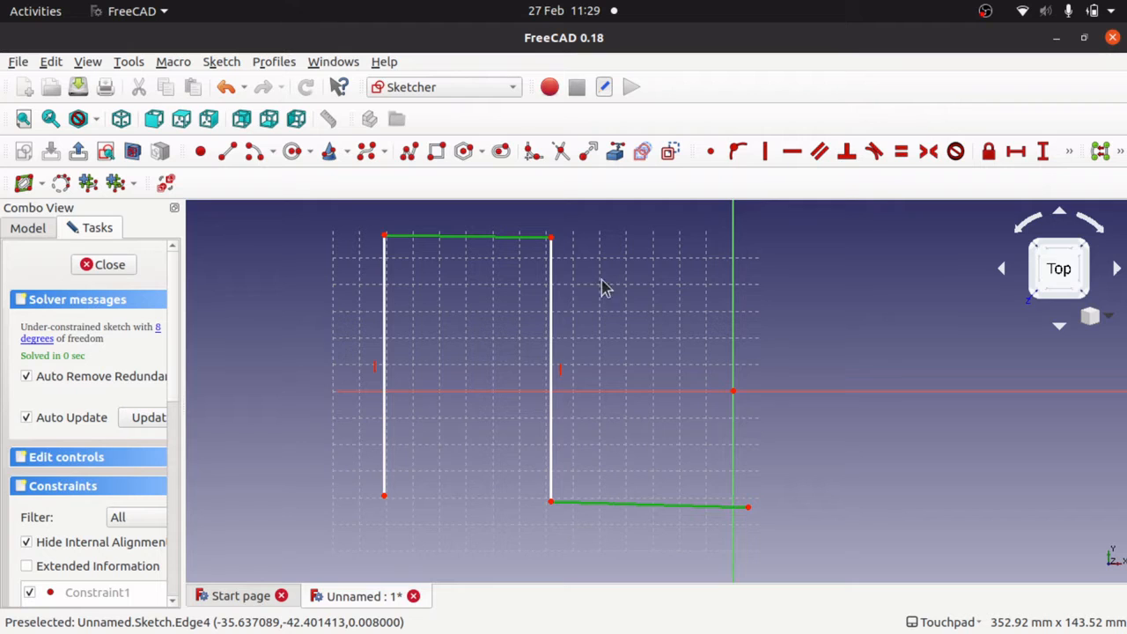
click(792, 153)
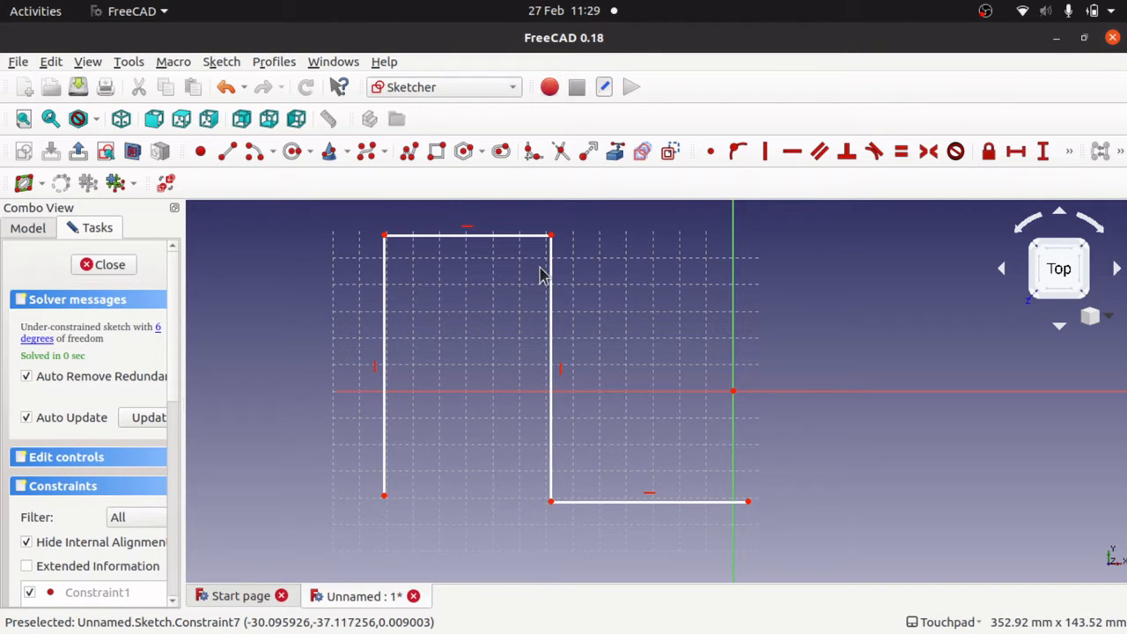
Step: Constrain all four lines of the polyline to equal length
click(385, 317)
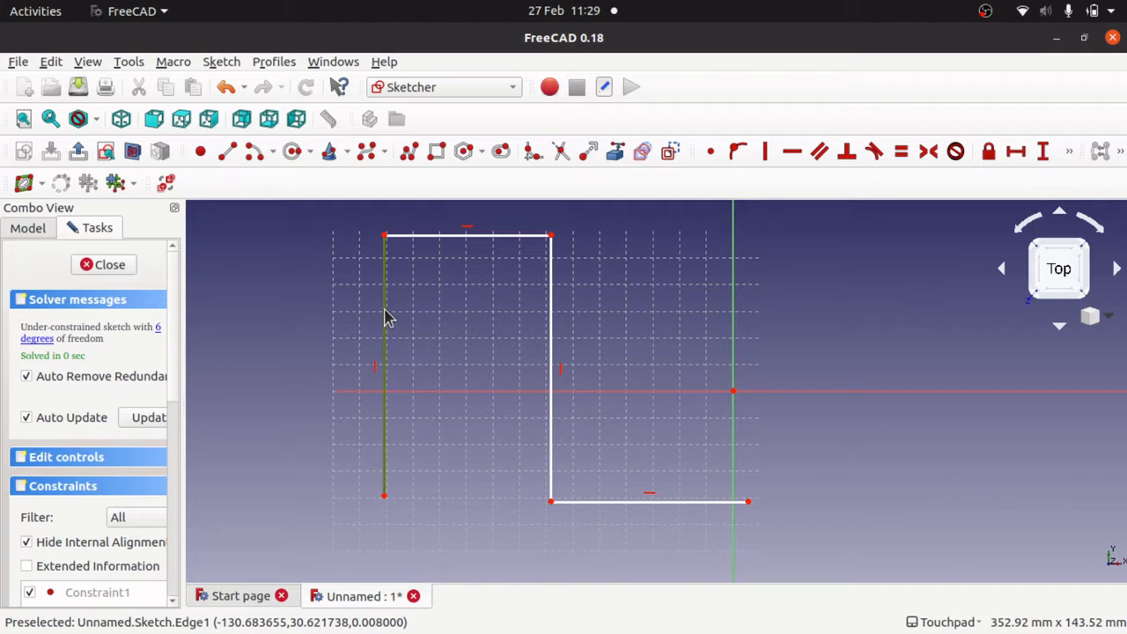
click(524, 236)
click(551, 290)
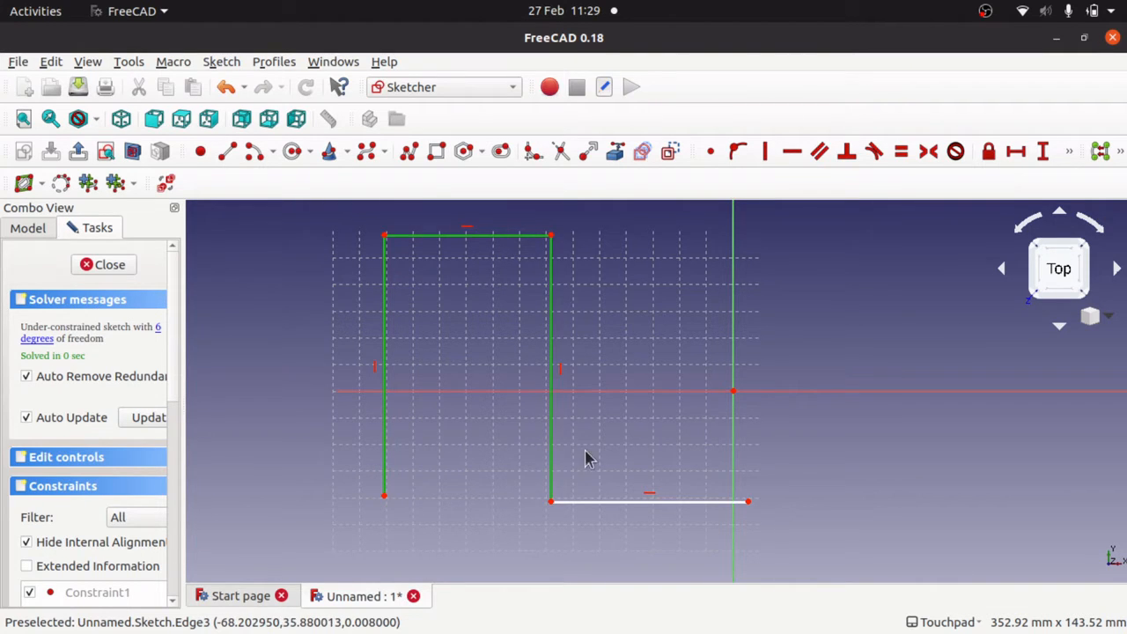
click(617, 503)
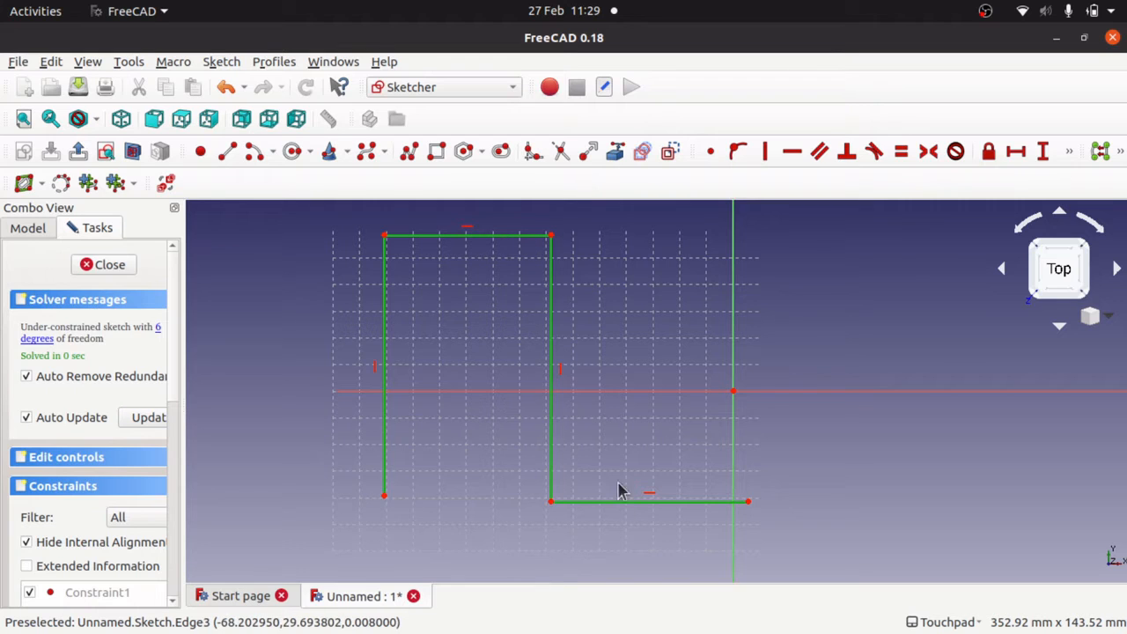
click(900, 153)
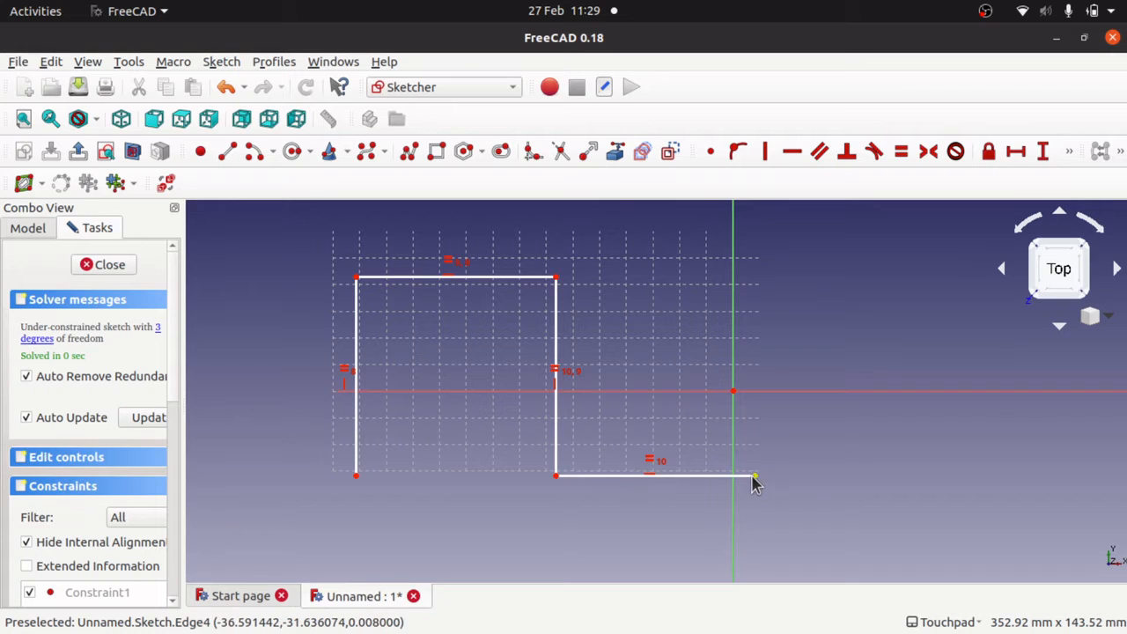
Step: Constrain the polyline's upper level line to a horizontal length of 50 mm and shift the profile slightly up and left
mouse_move(754, 483)
mouse_down()
mouse_move(765, 510)
mouse_move(624, 554)
mouse_move(853, 476)
mouse_move(651, 553)
mouse_move(838, 470)
mouse_move(784, 495)
mouse_up()
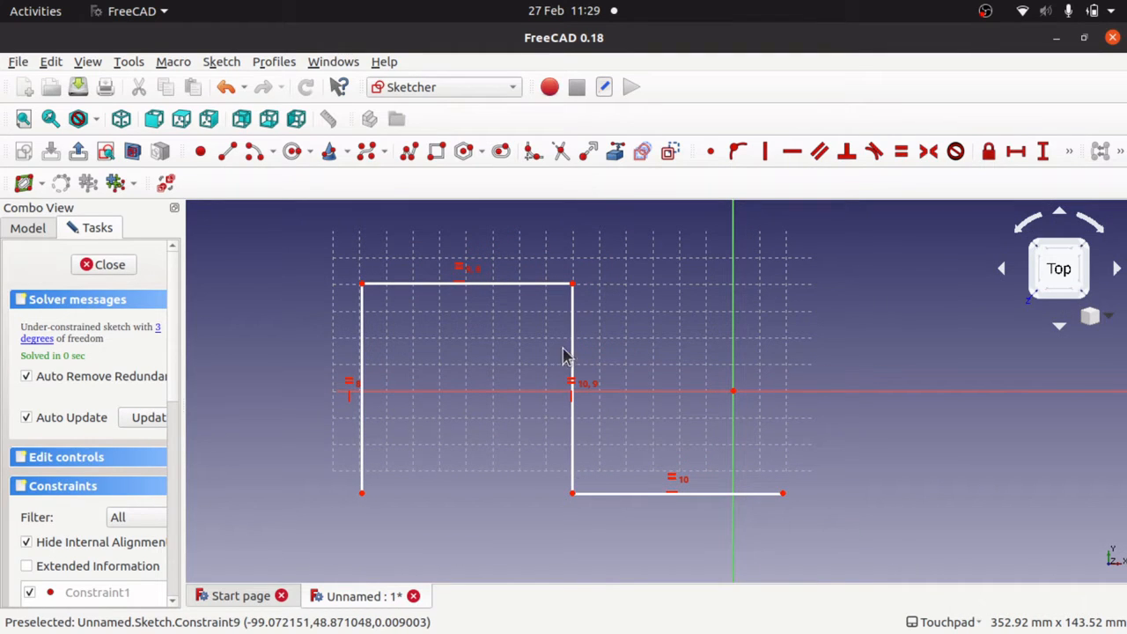
click(544, 290)
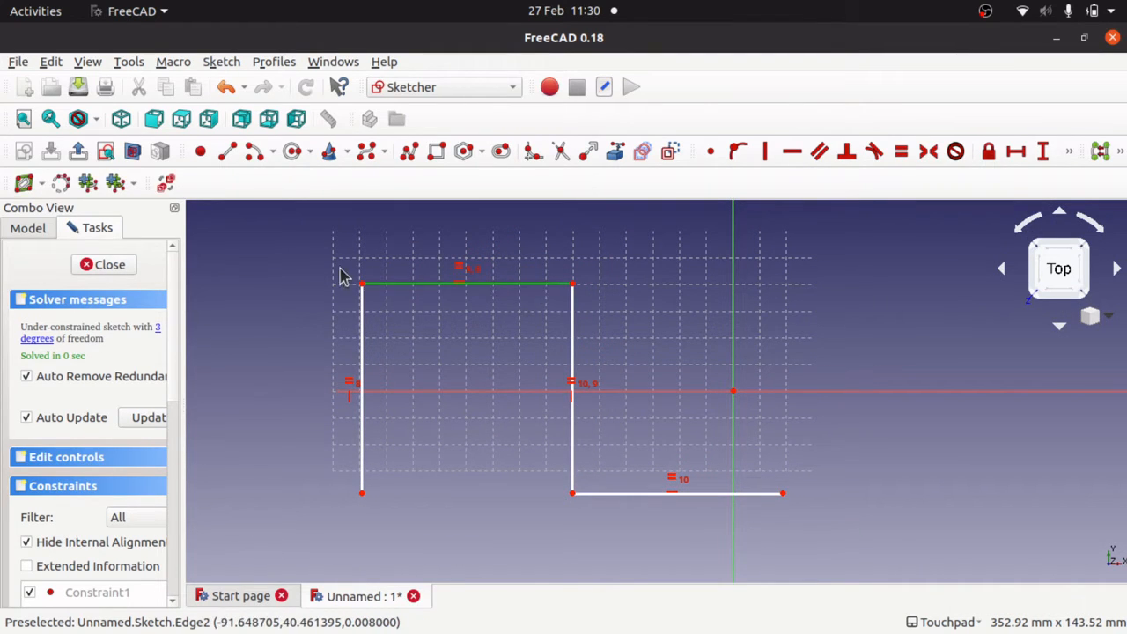
click(1014, 151)
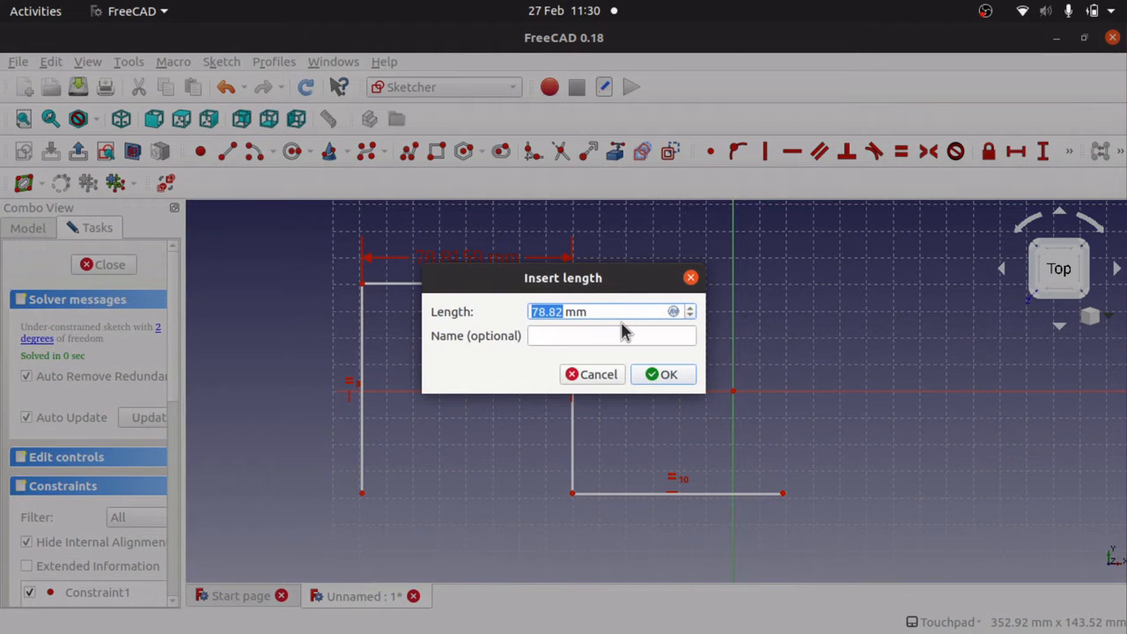
text(50)
key(Return)
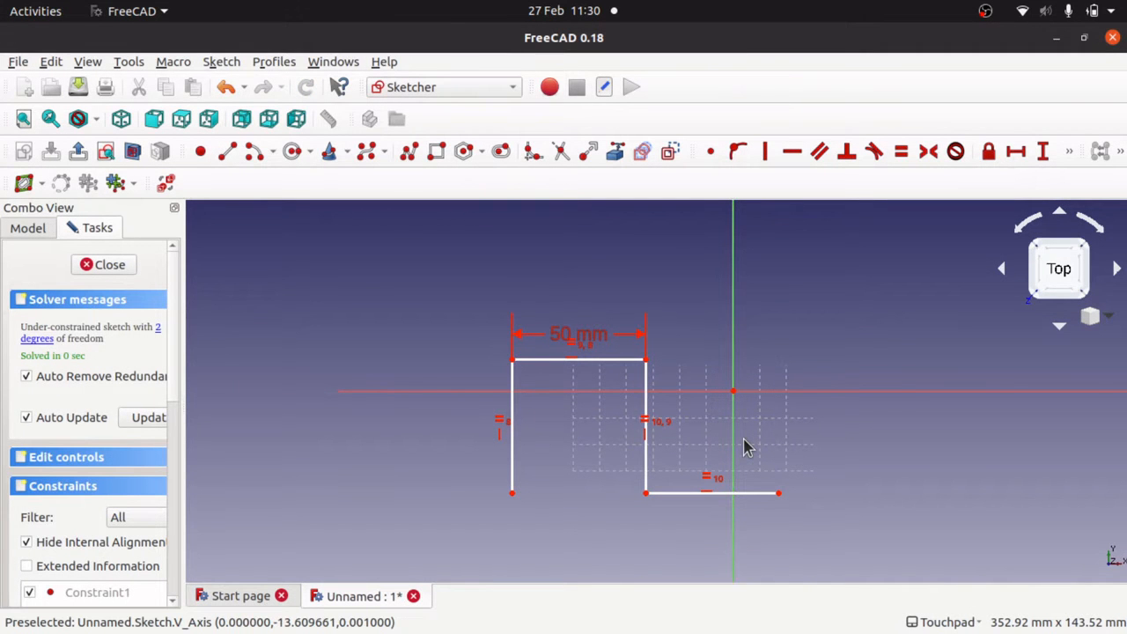
scroll(744, 447, up, 2)
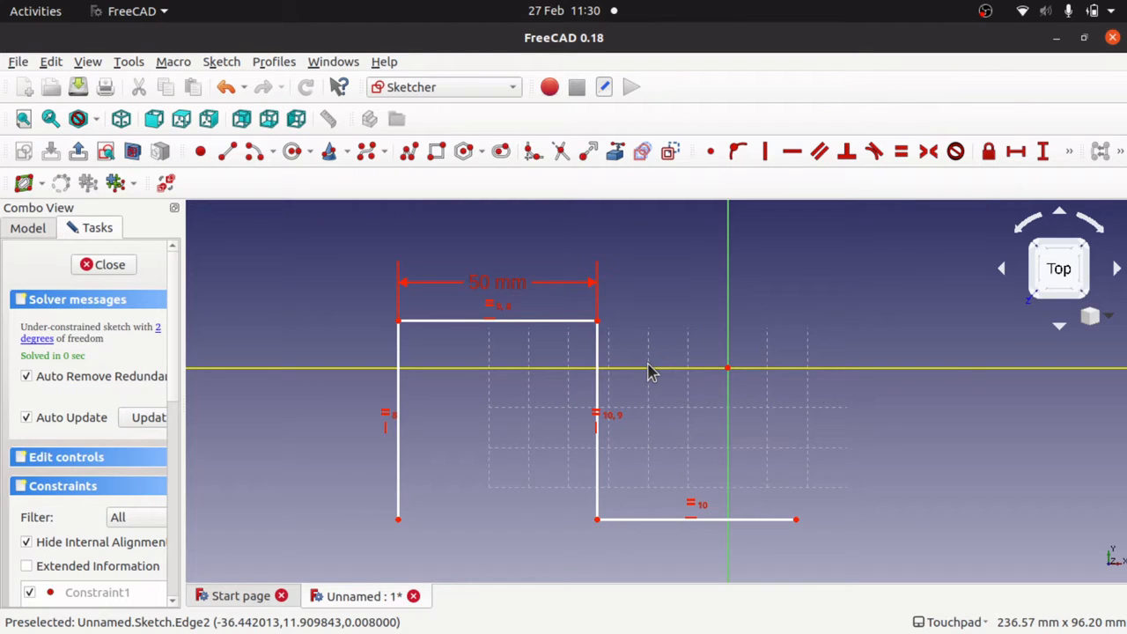
mouse_move(598, 372)
mouse_down()
mouse_move(631, 328)
mouse_move(571, 313)
mouse_up()
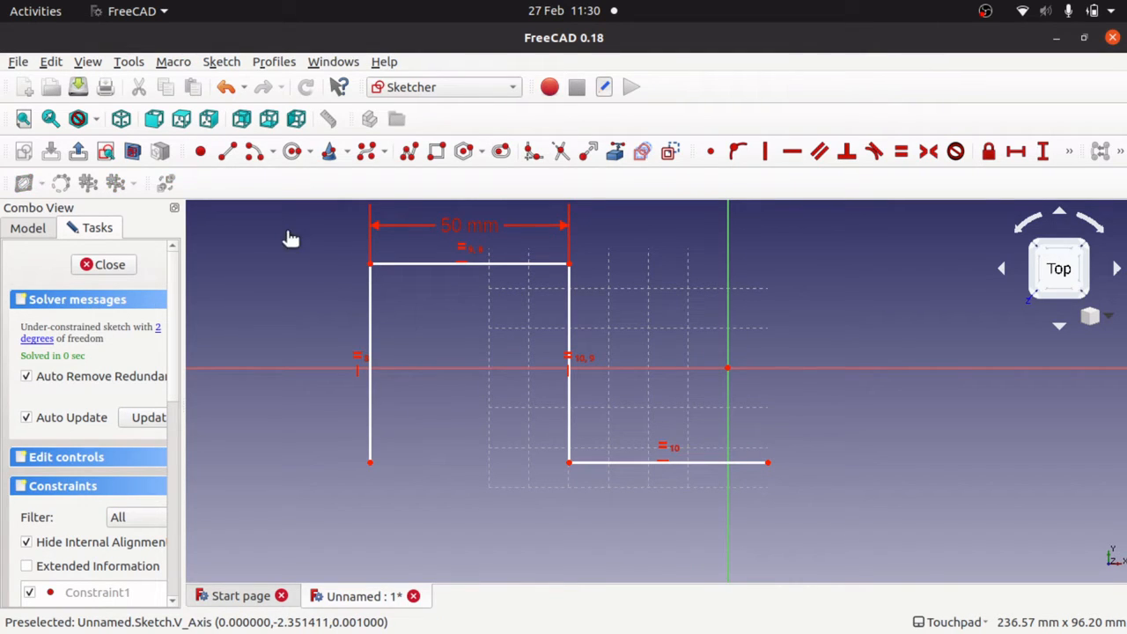
Step: Duplicate the whole four-line profile and position the copy above and to the right of the original, clear of it
mouse_move(285, 232)
mouse_down()
mouse_move(583, 342)
mouse_move(775, 450)
mouse_move(915, 564)
mouse_move(789, 492)
mouse_up()
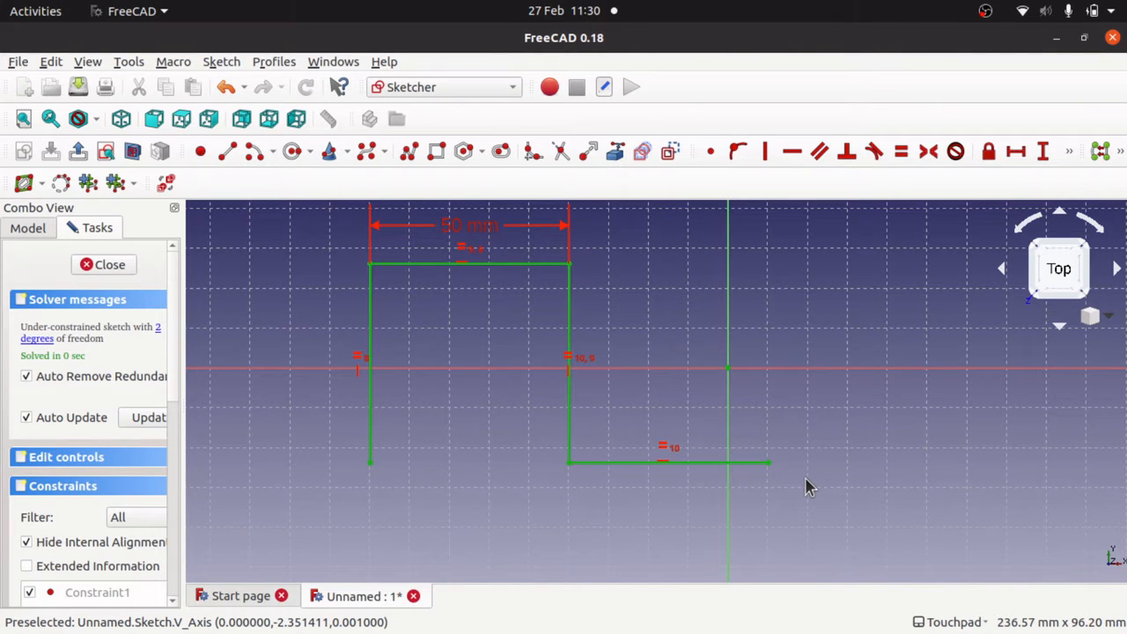
scroll(808, 487, up, 2)
scroll(808, 487, down, 5)
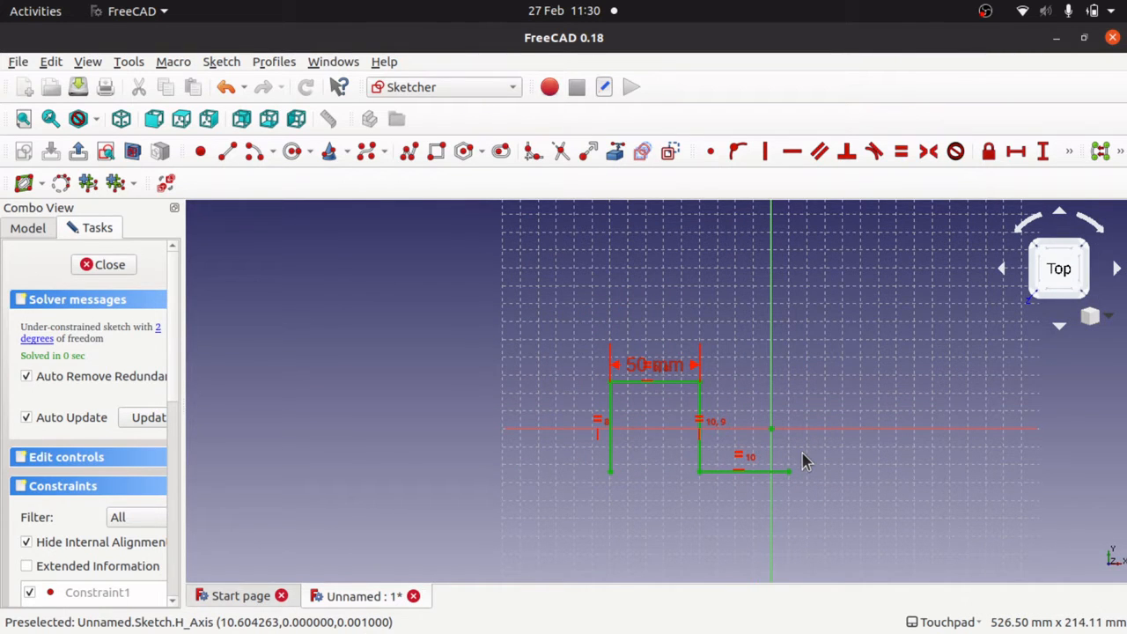
key(l)
click(700, 471)
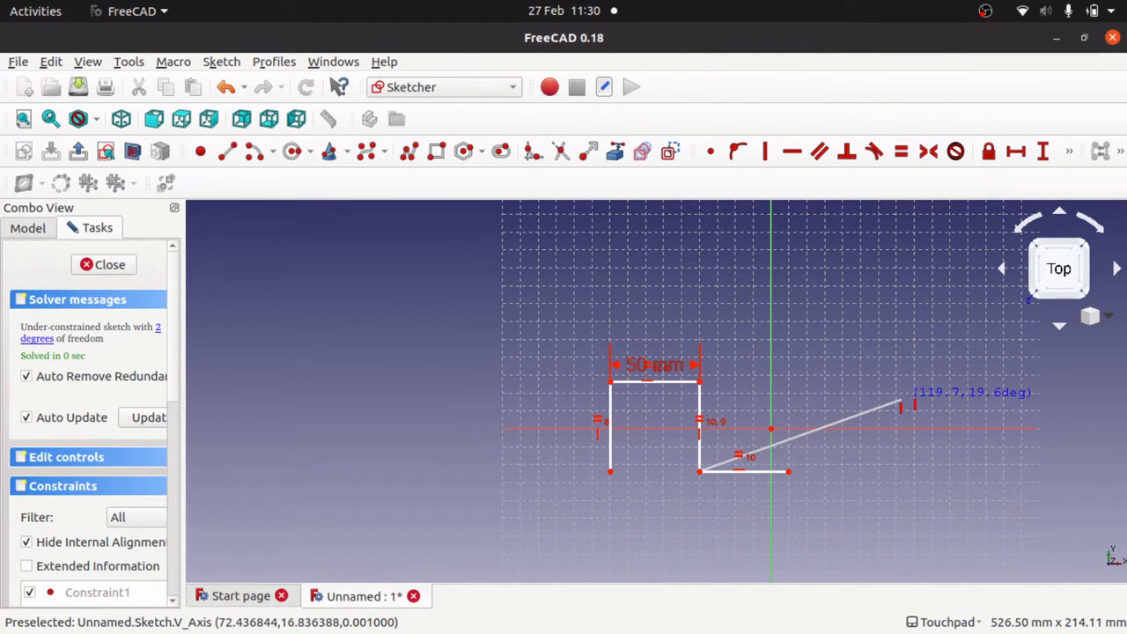
click(900, 402)
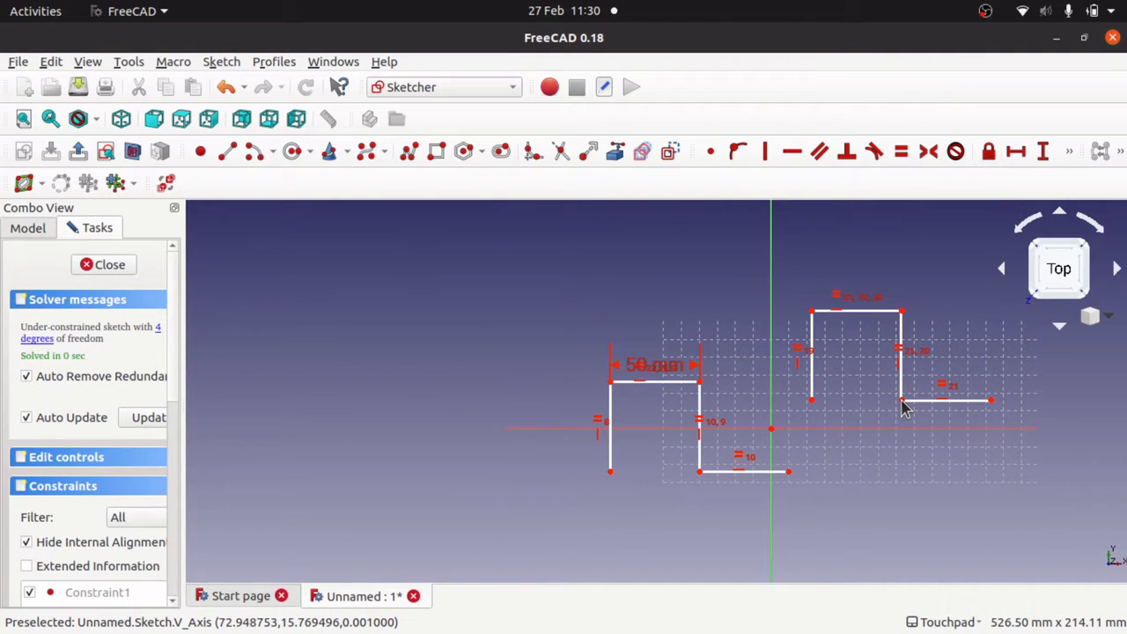
drag(812, 390, 804, 471)
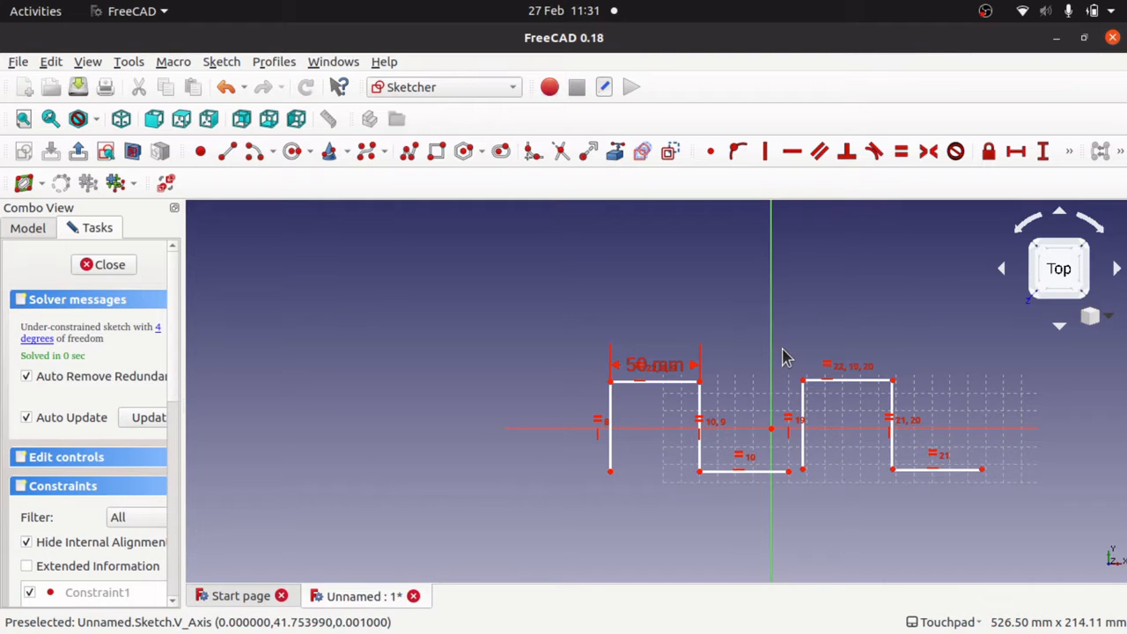
drag(782, 350, 729, 361)
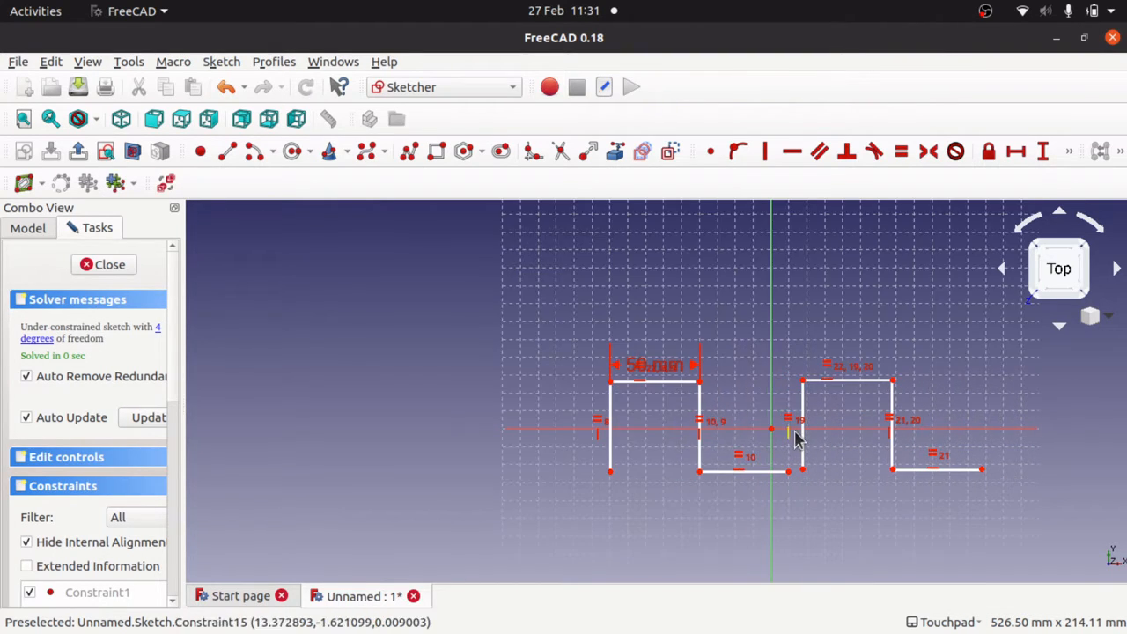
drag(819, 435, 812, 364)
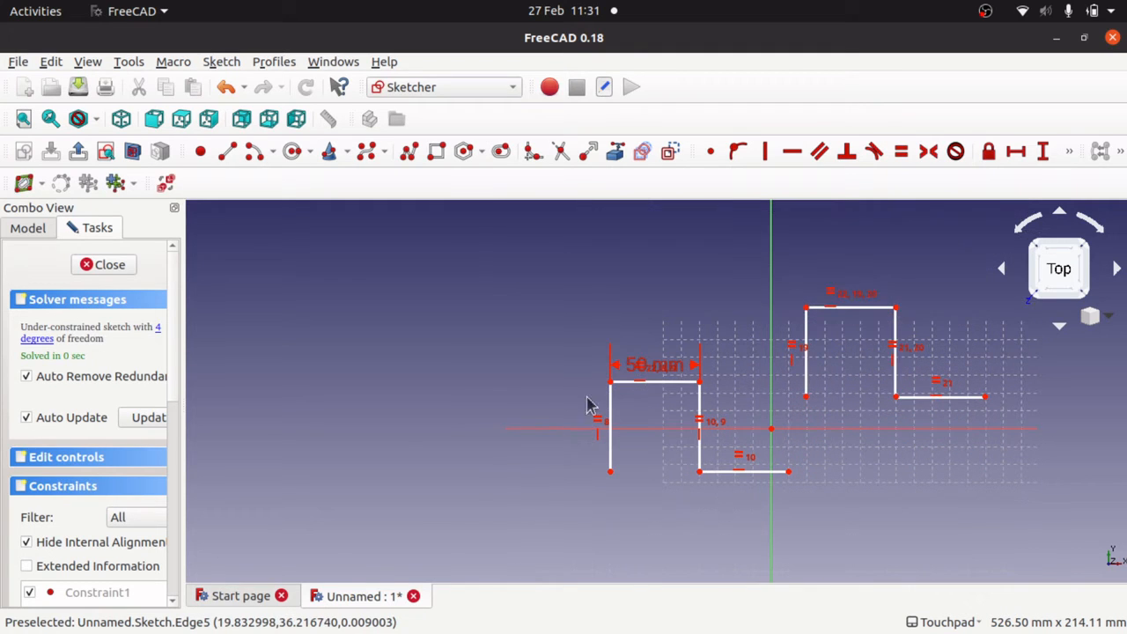
Step: Paste a second copy of the original four-line profile and move its lower-left end close to the first copy's right end
drag(539, 346, 798, 498)
key(ctrl+c)
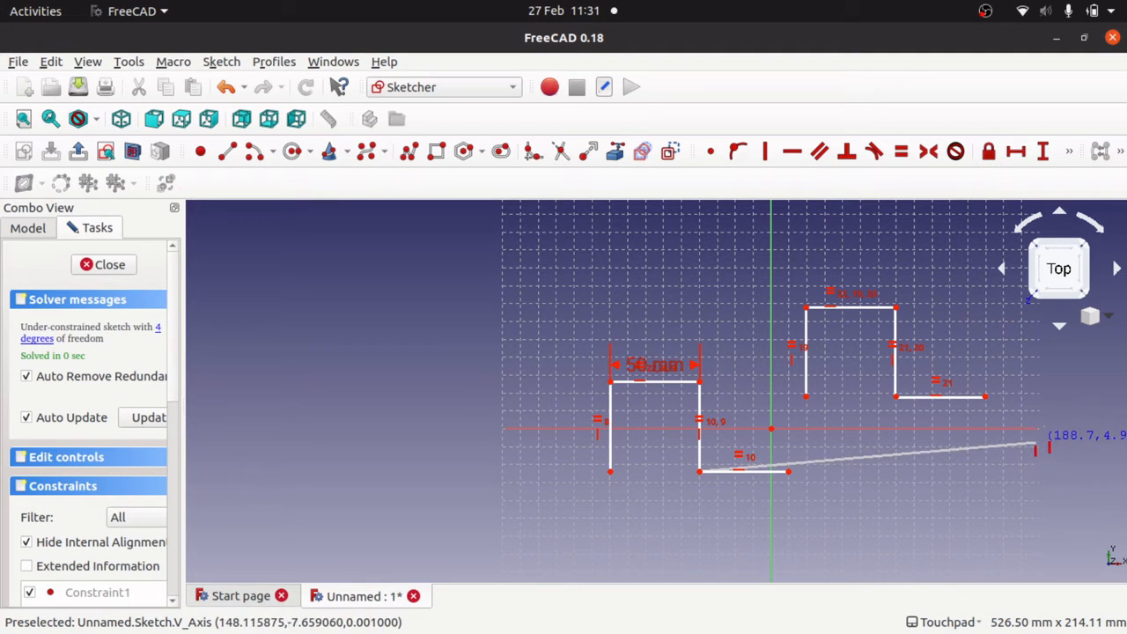
click(1019, 447)
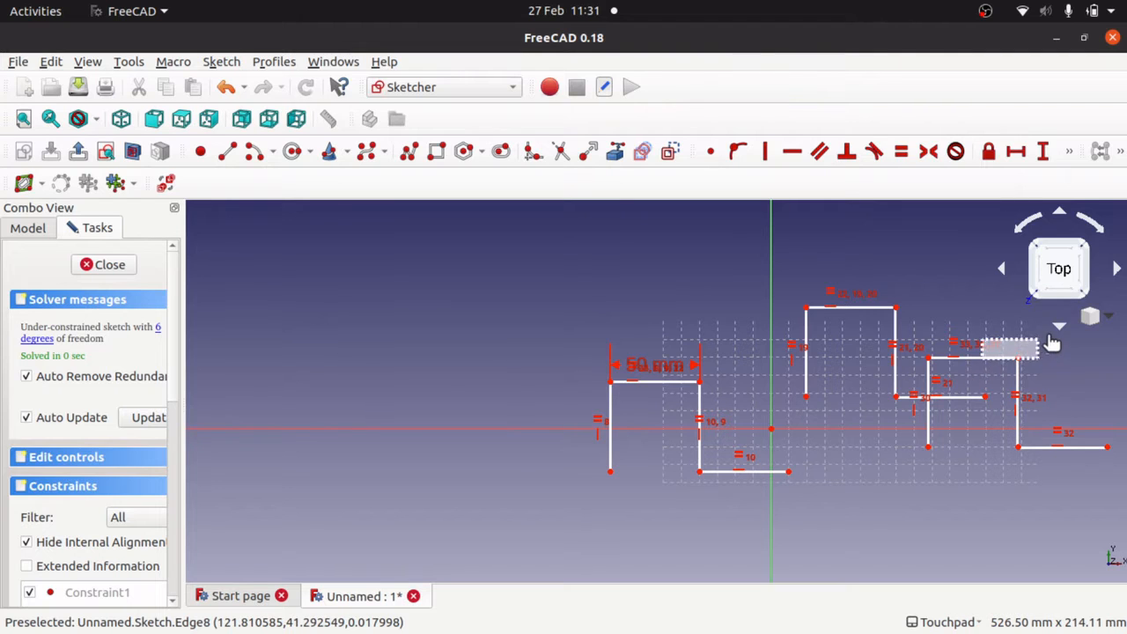
drag(989, 344, 979, 357)
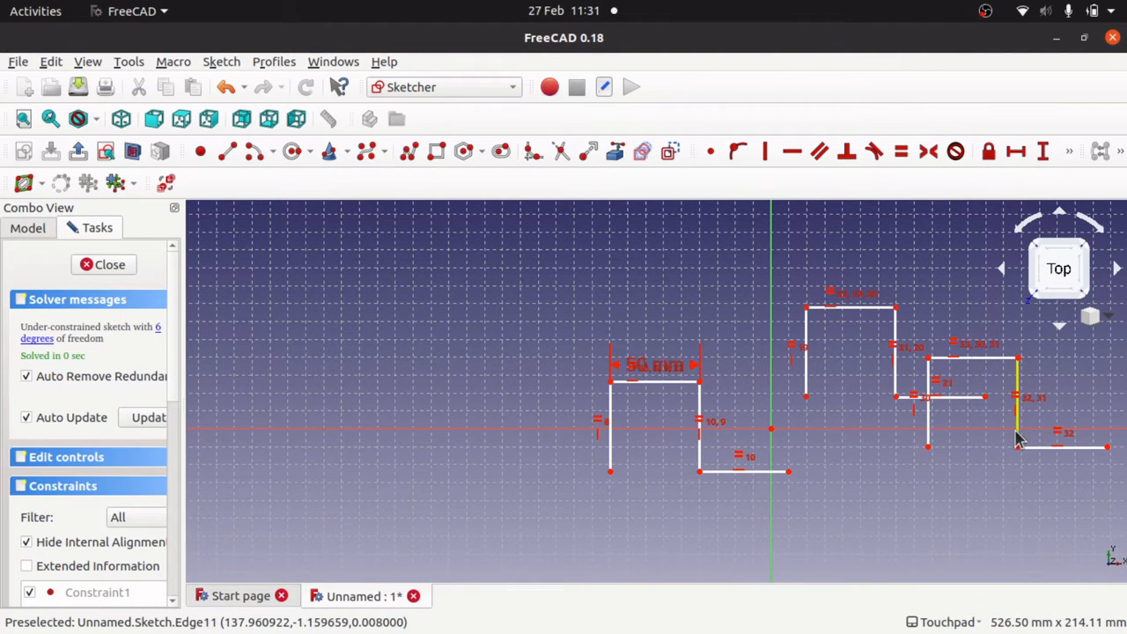
mouse_move(1018, 440)
mouse_down()
mouse_move(1039, 377)
mouse_move(1065, 378)
mouse_up()
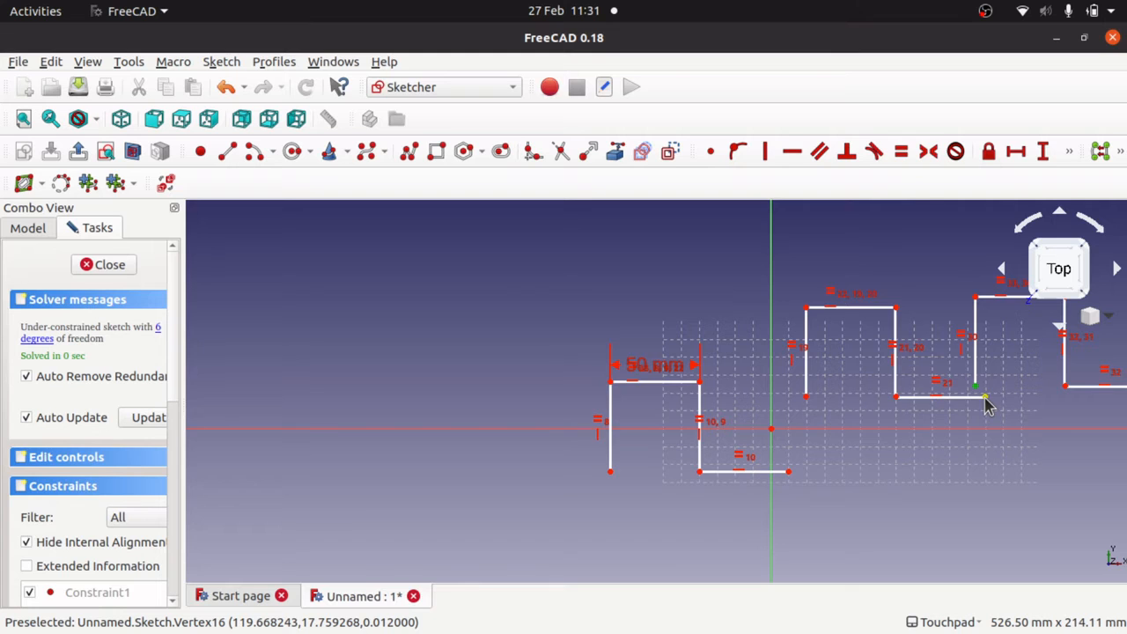
Step: Join the first copy's right endpoint to the second copy's lower-left endpoint with a coincident constraint
scroll(986, 405, up, 5)
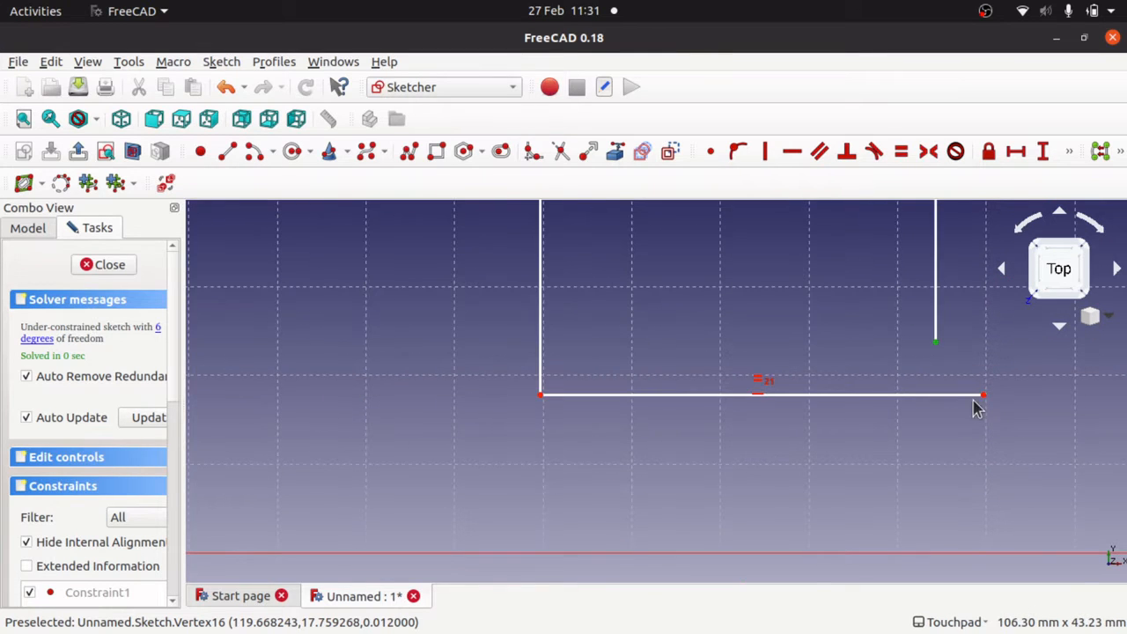
click(984, 395)
click(709, 155)
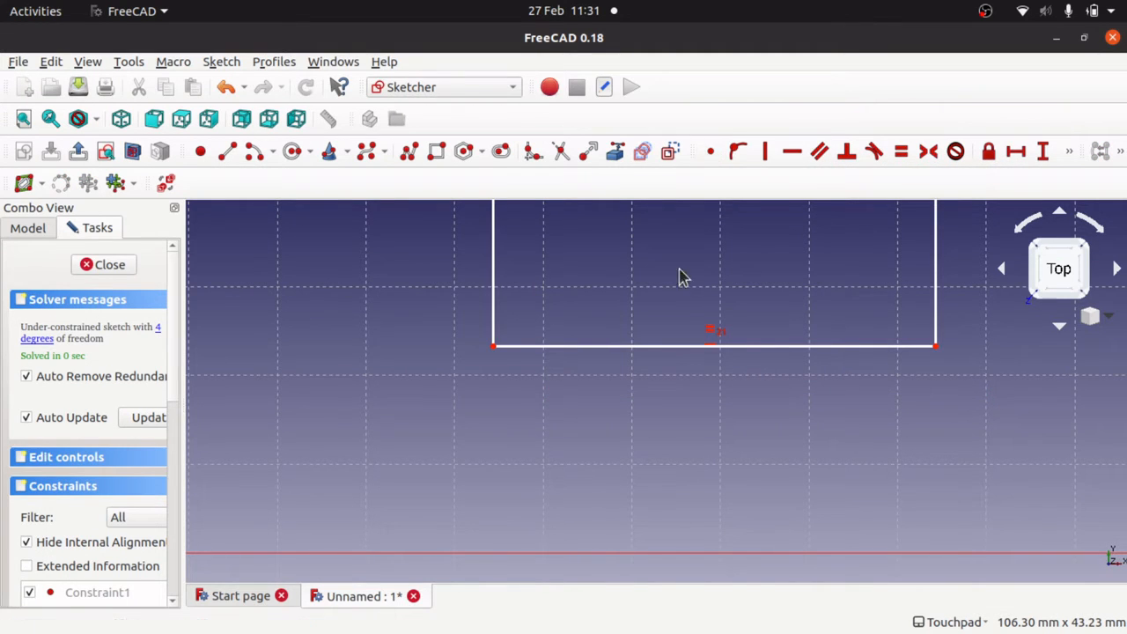
scroll(742, 347, down, 5)
scroll(742, 347, up, 2)
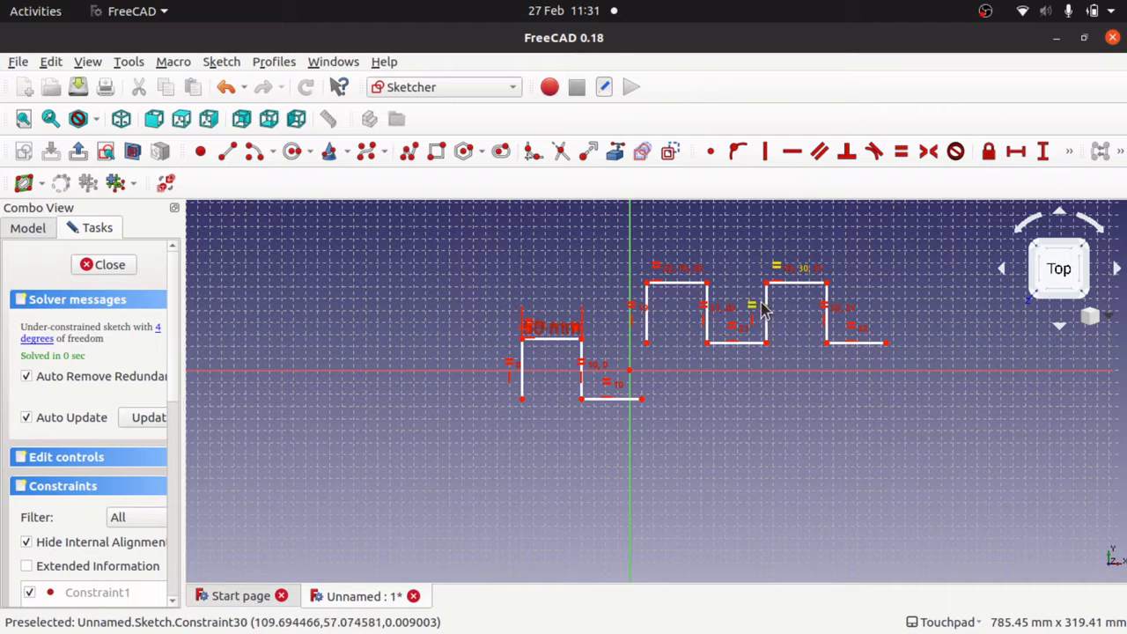
scroll(768, 330, up, 5)
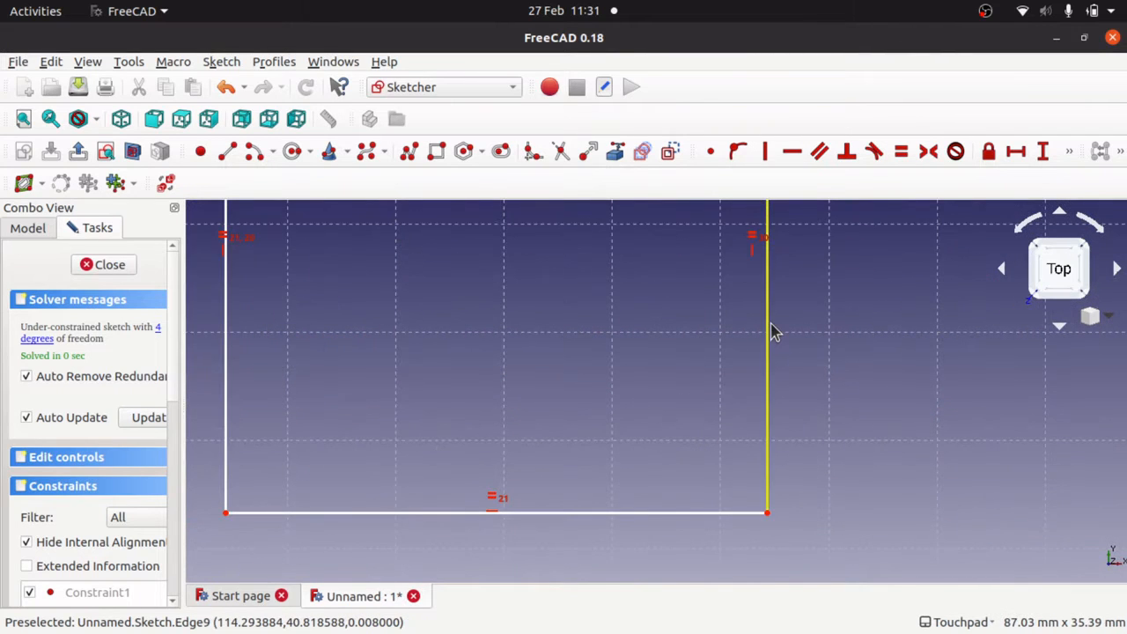
scroll(769, 331, down, 4)
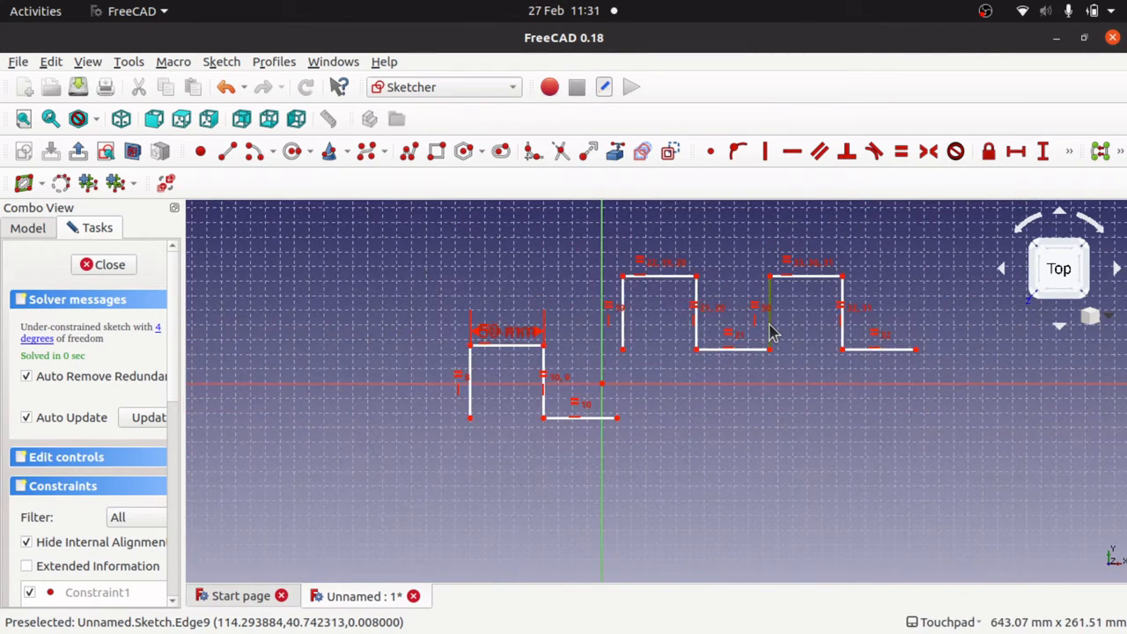
Step: Lower the joined copies level with the original profile and make their lower-left endpoint coincident with the original's right endpoint
drag(788, 380, 772, 401)
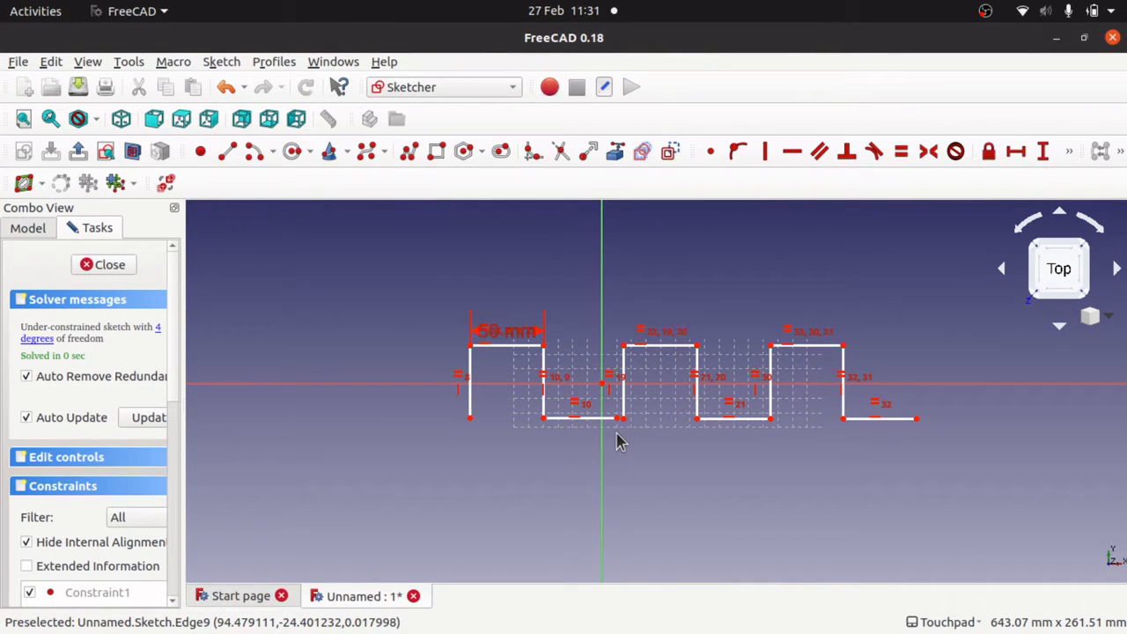
scroll(618, 440, down, 1)
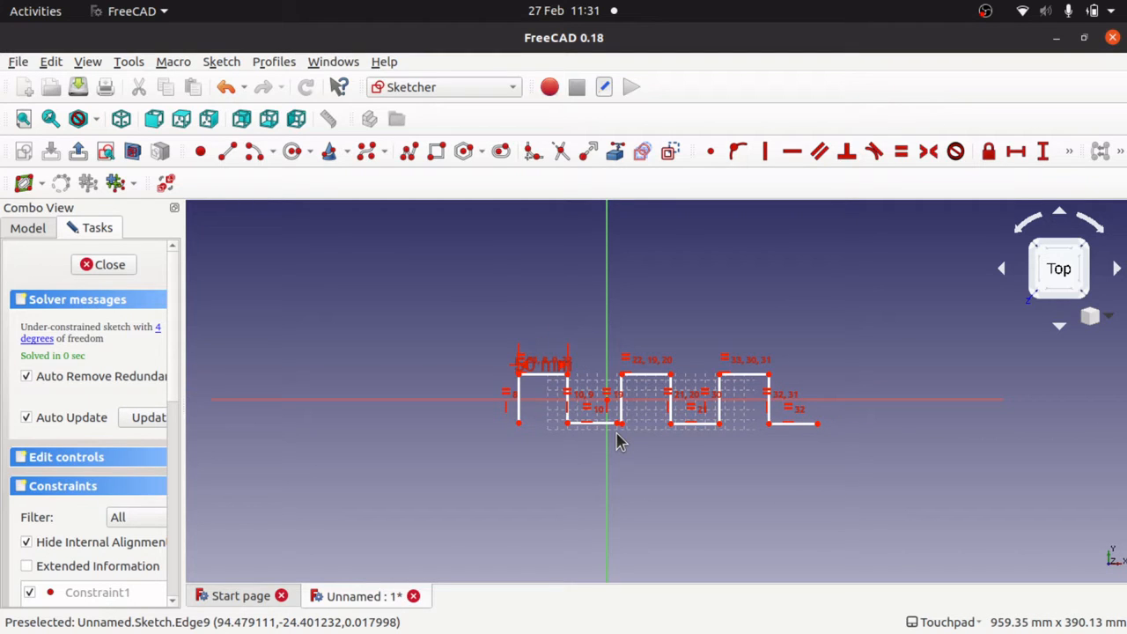
scroll(618, 440, up, 3)
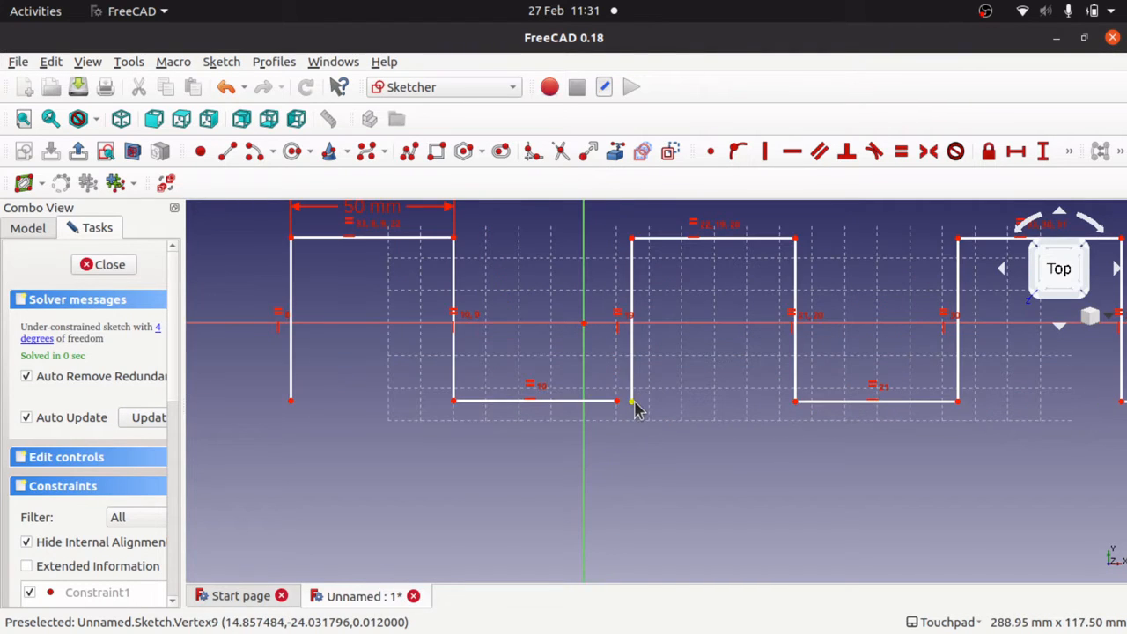
drag(650, 413, 609, 392)
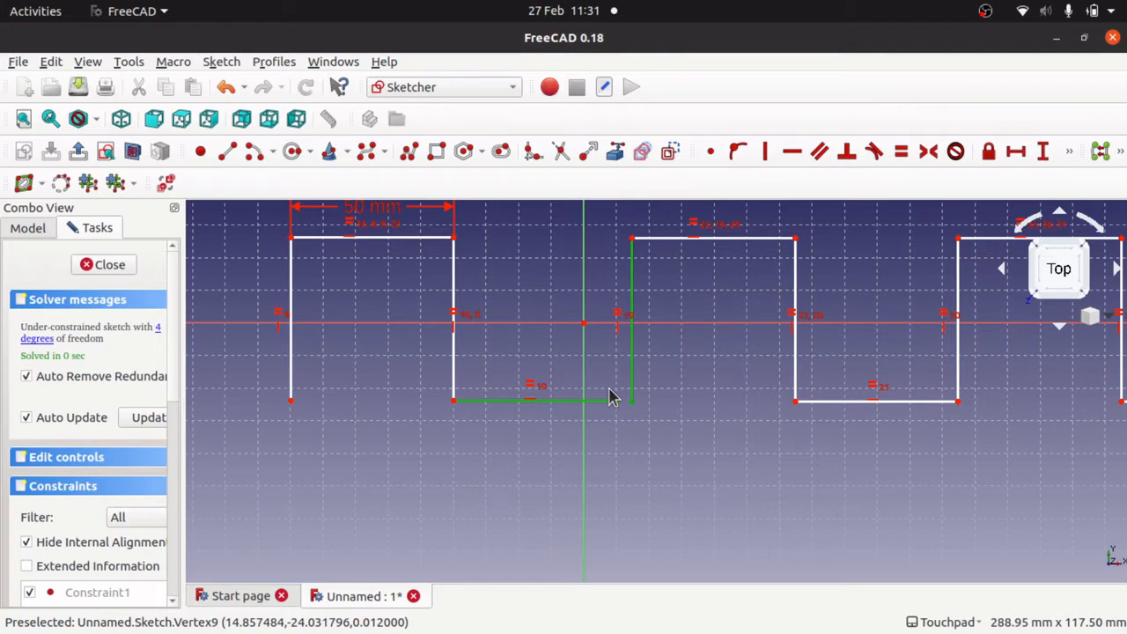
click(635, 420)
drag(658, 421, 622, 402)
click(648, 422)
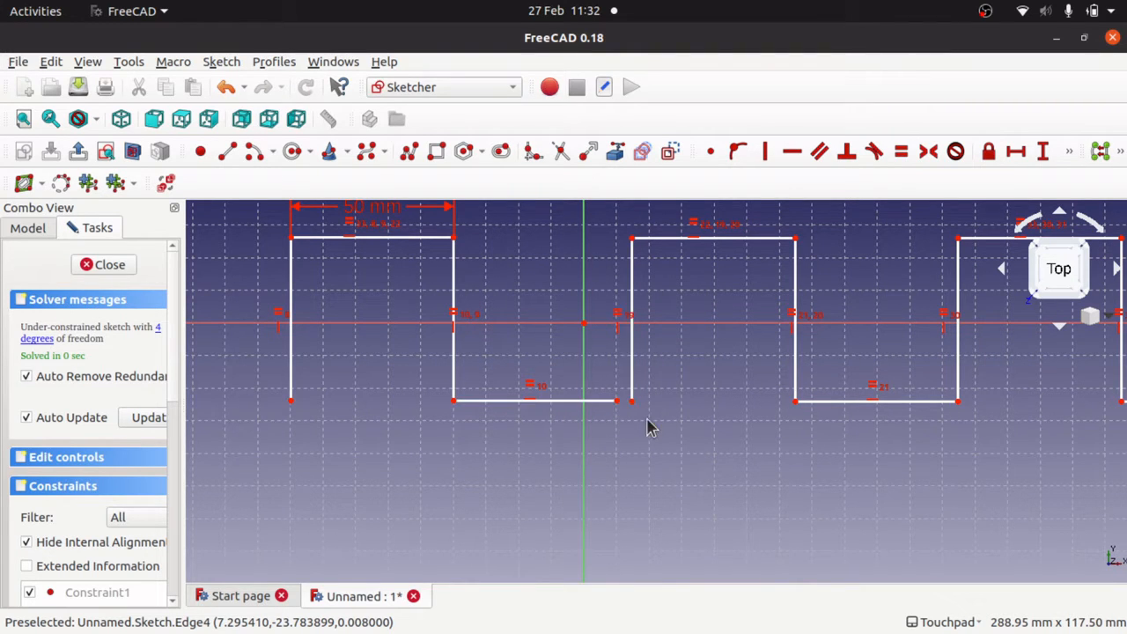
click(632, 403)
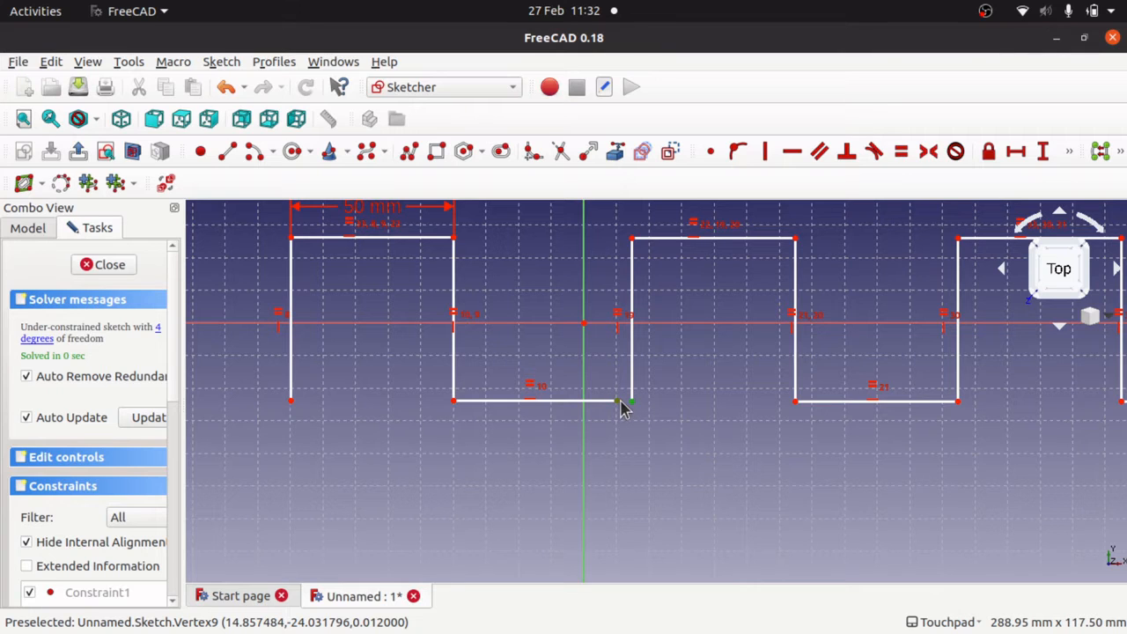
click(620, 405)
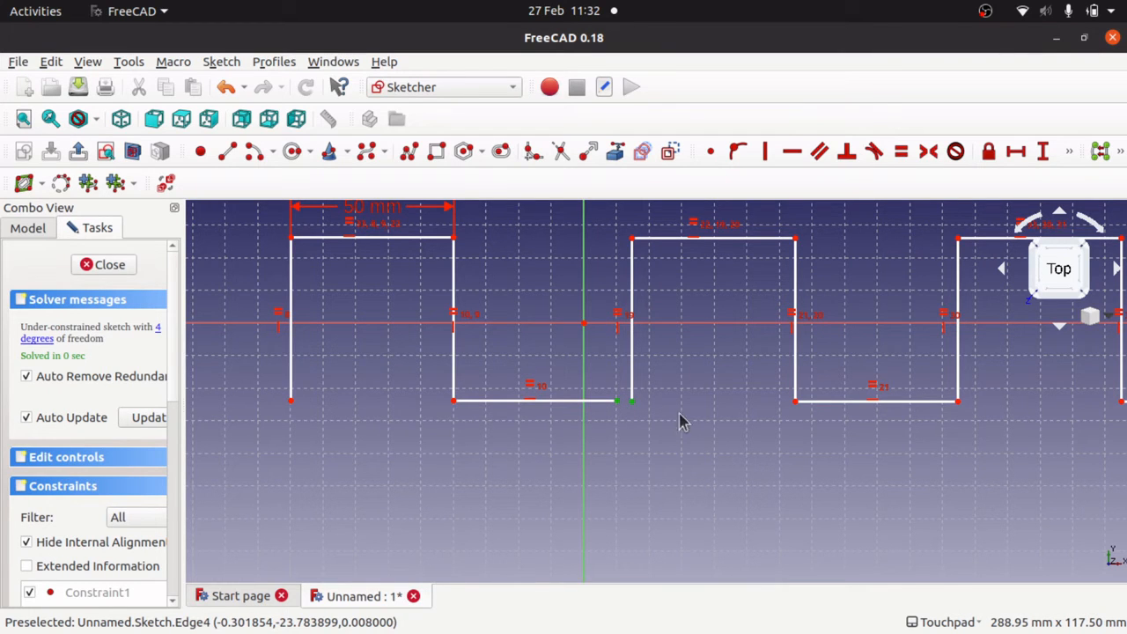
click(711, 151)
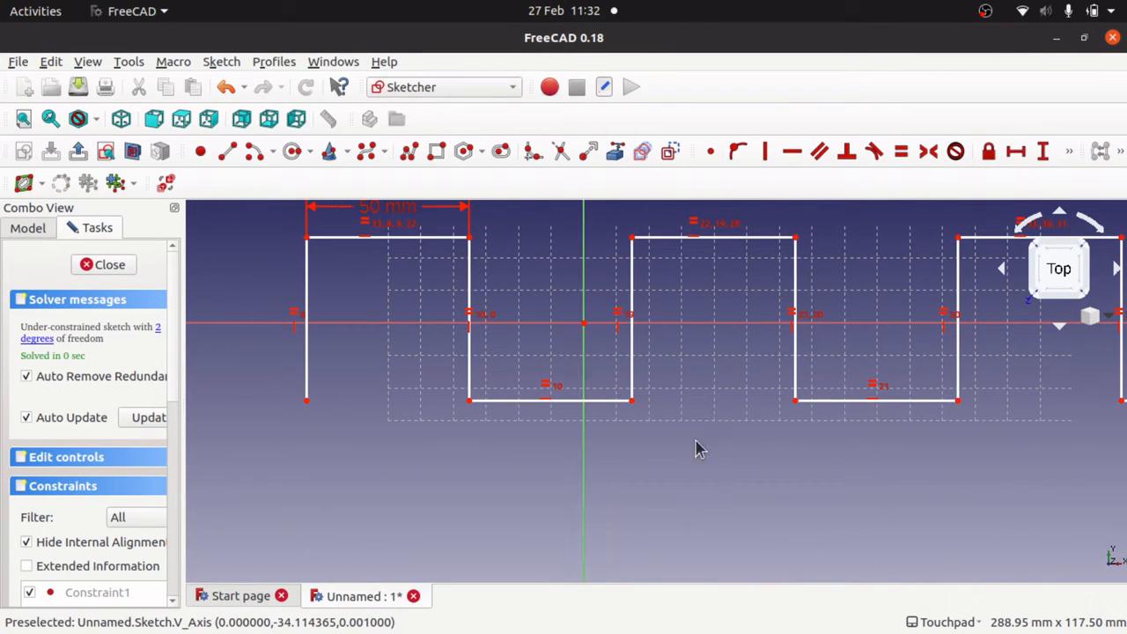
Step: Shift the joined three-finger profile left and slightly down so it spreads across both sides of the vertical axis
mouse_move(632, 304)
mouse_down()
mouse_move(636, 335)
mouse_move(503, 397)
mouse_move(537, 304)
mouse_move(680, 324)
mouse_move(589, 395)
mouse_move(533, 347)
mouse_up()
scroll(534, 347, up, 10)
scroll(533, 347, down, 15)
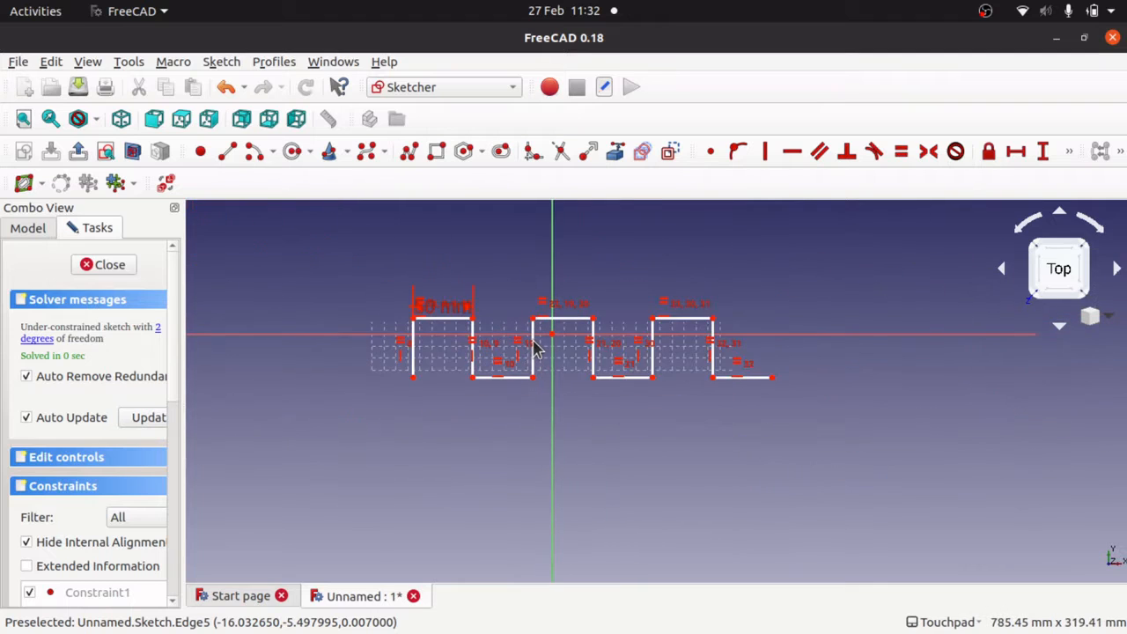
scroll(534, 347, down, 2)
scroll(485, 350, up, 4)
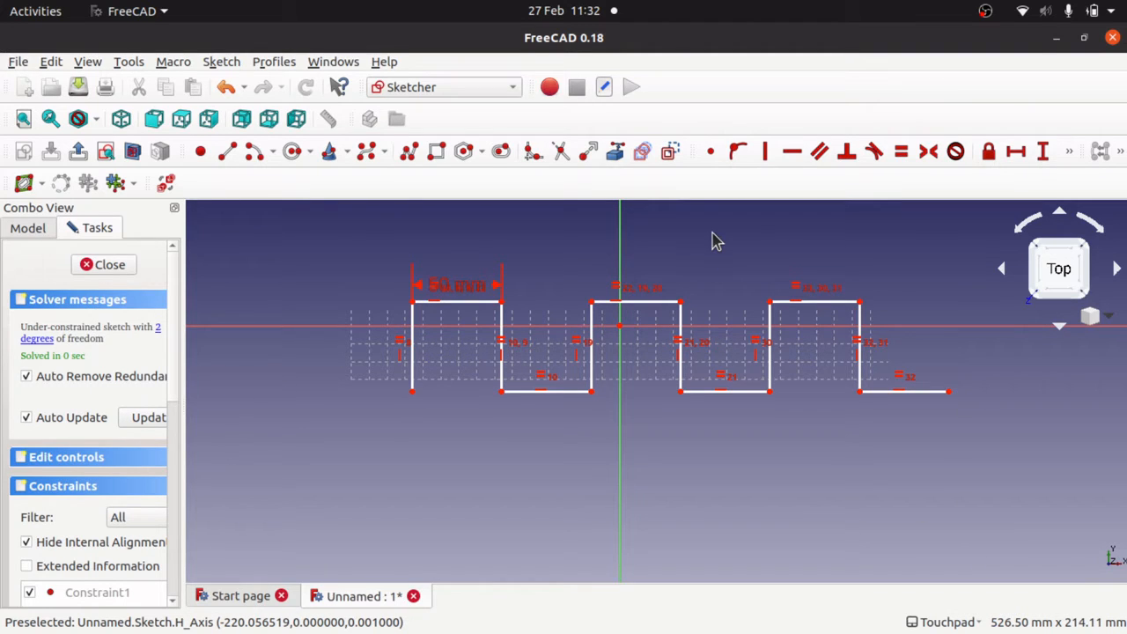
Step: Draw a roughly horizontal line about 44 mm long ending at the profile's lower-left endpoint and join the two ends with a coincident constraint
click(226, 154)
click(323, 394)
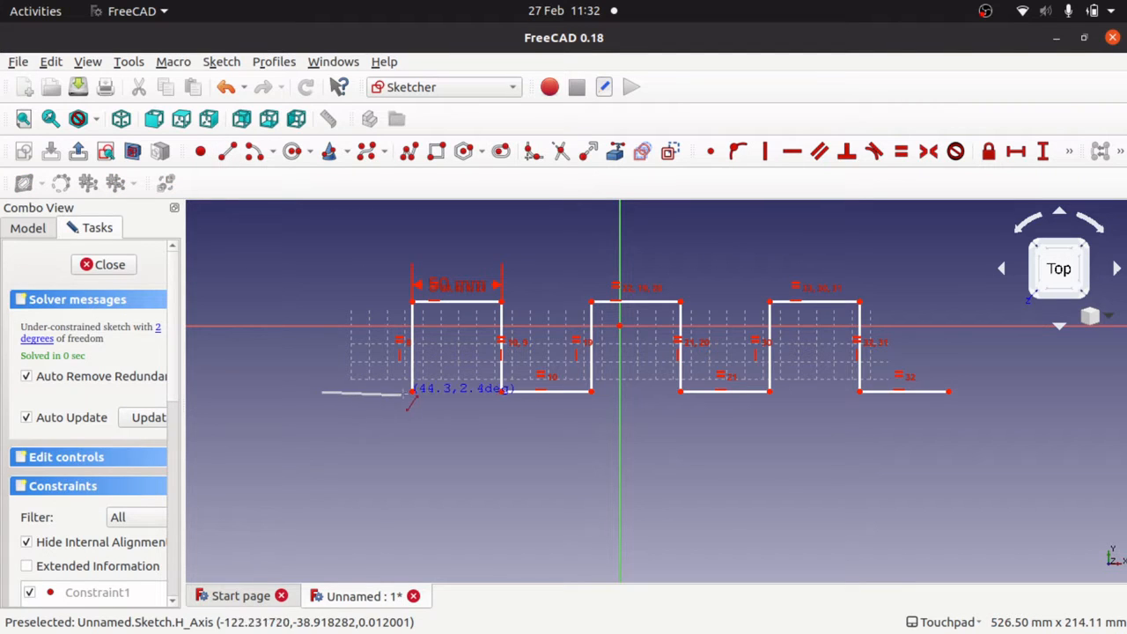
click(409, 393)
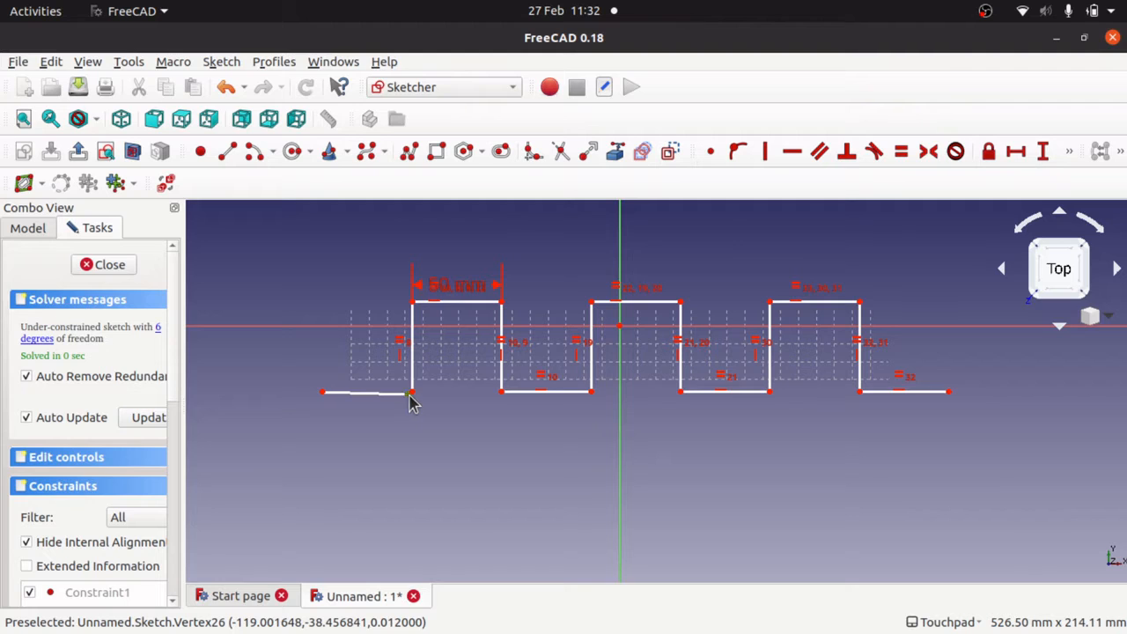
click(731, 153)
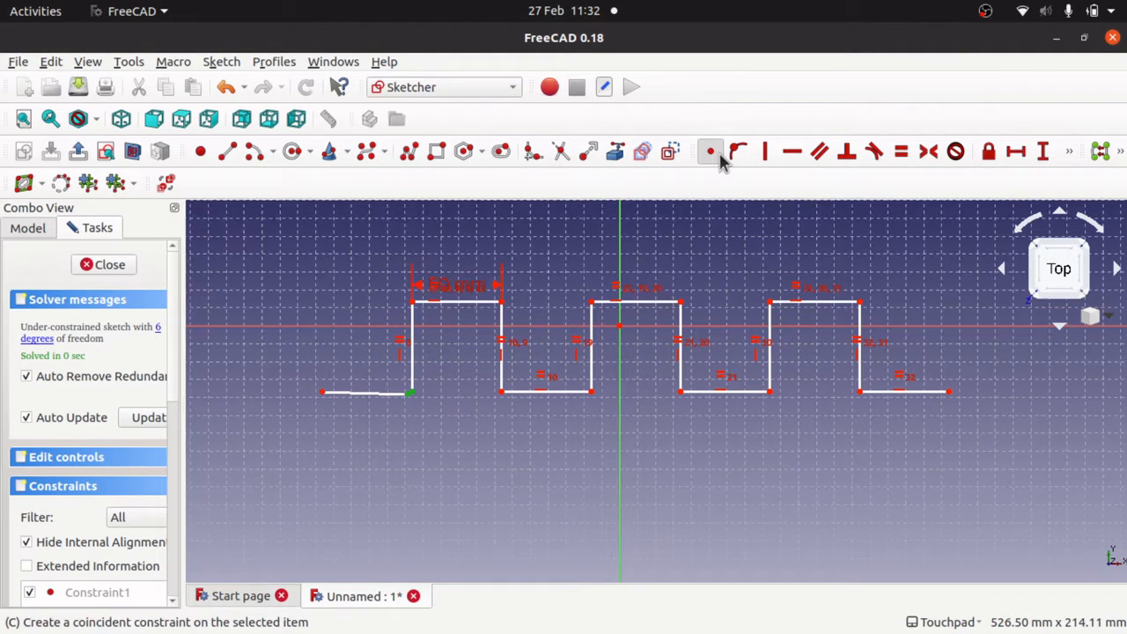
Step: Constrain the new leftmost line to be horizontal and shorten it slightly by moving its free endpoint inward
click(370, 398)
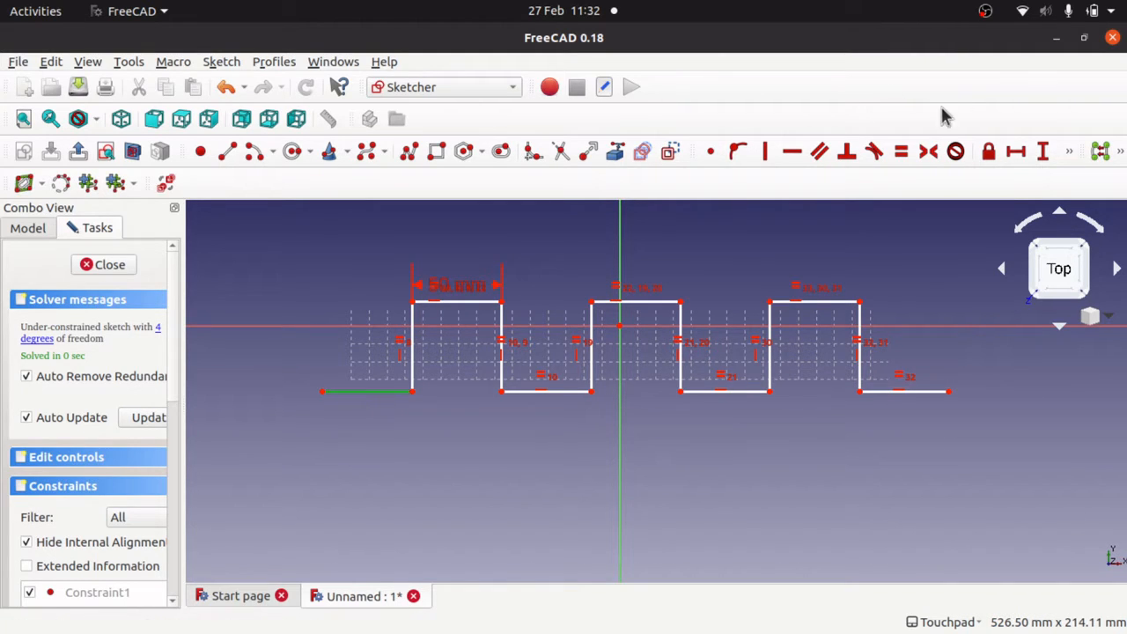
click(788, 159)
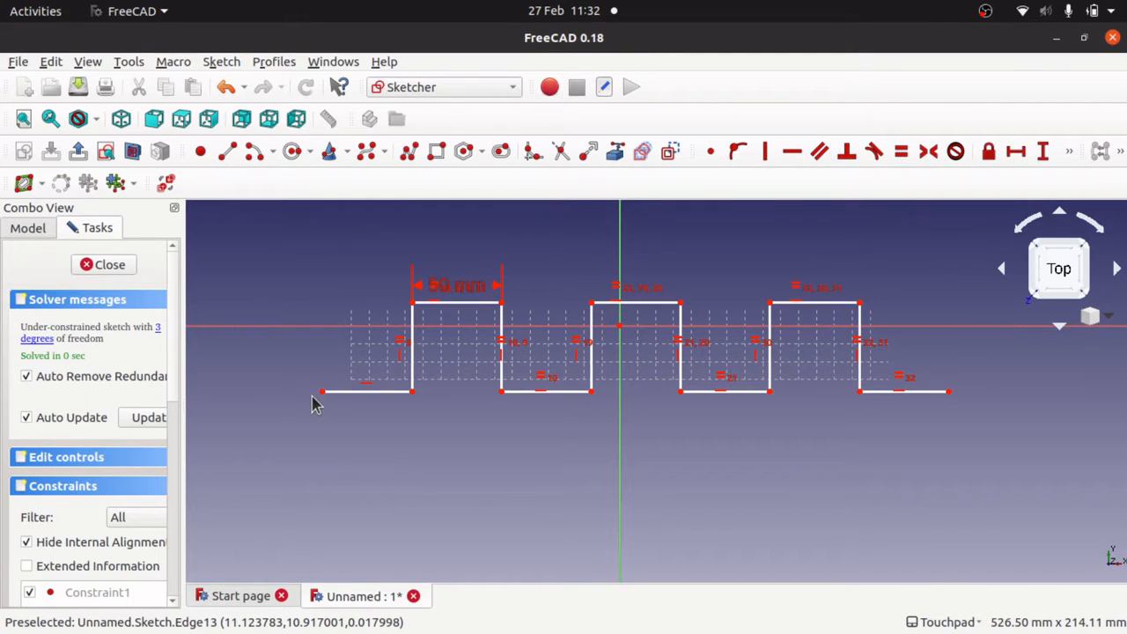
mouse_move(324, 396)
mouse_down()
mouse_move(390, 395)
mouse_move(307, 392)
mouse_move(367, 397)
mouse_move(338, 395)
mouse_up()
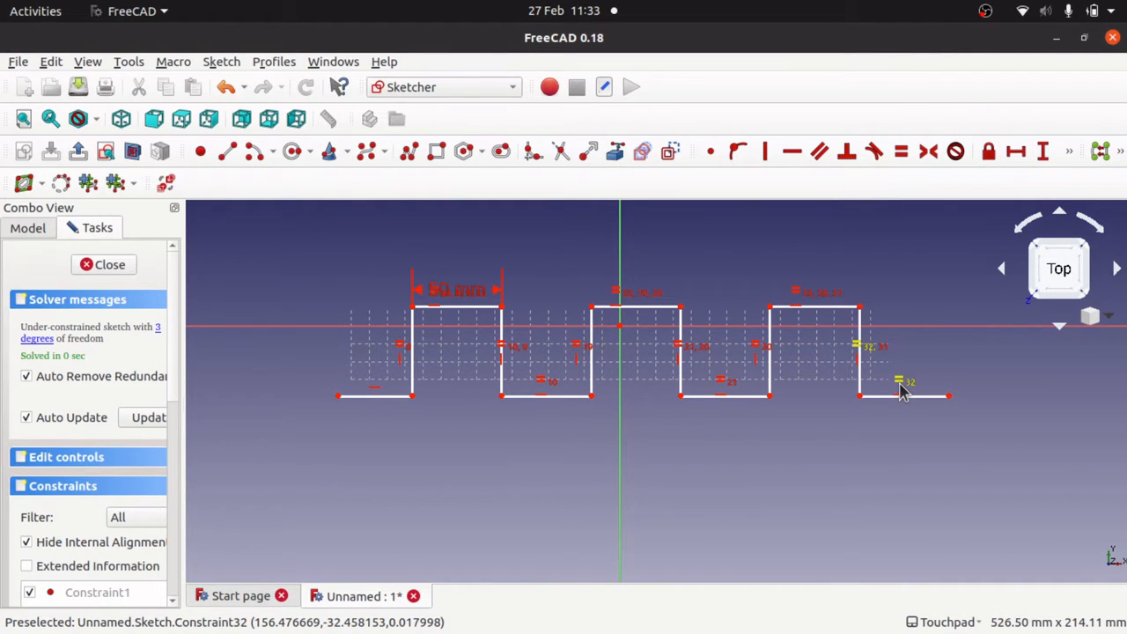
Step: Delete the equality constraint on the profile's rightmost bottom line and make that line equal in length to the new leftmost line
click(903, 392)
key(Delete)
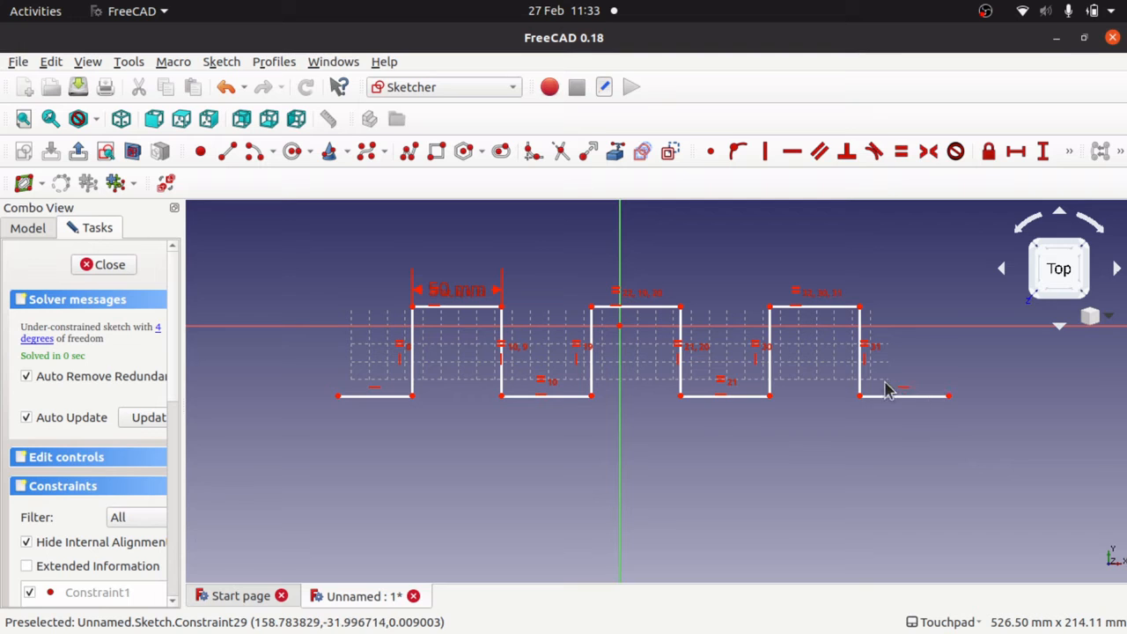
mouse_move(949, 397)
mouse_down()
mouse_move(925, 402)
mouse_move(949, 398)
mouse_up()
click(925, 402)
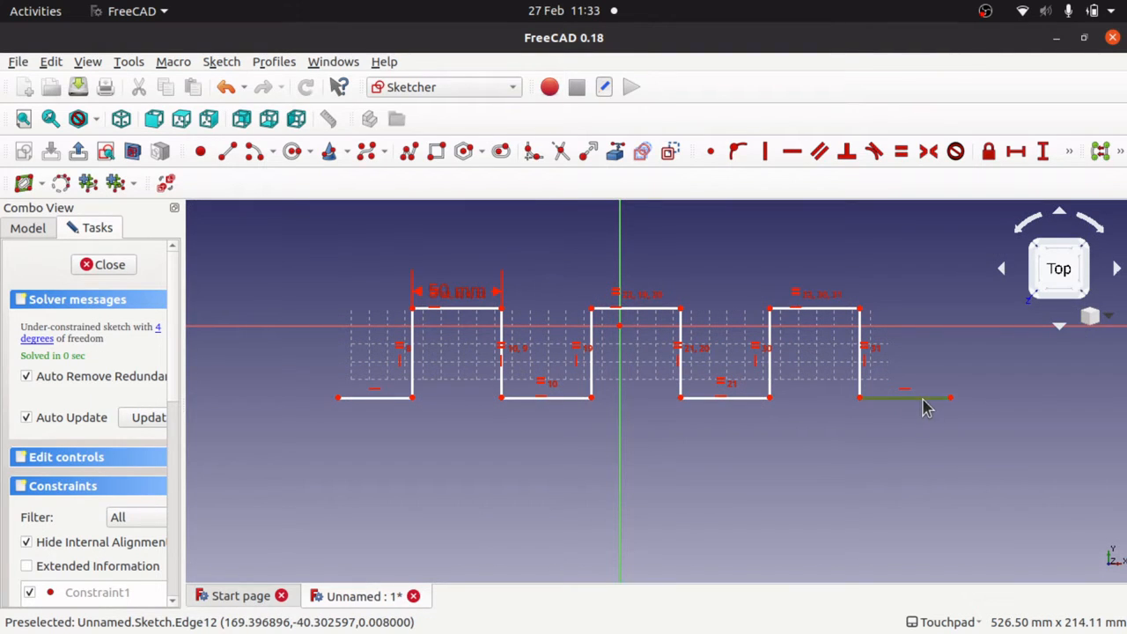
click(389, 398)
click(899, 154)
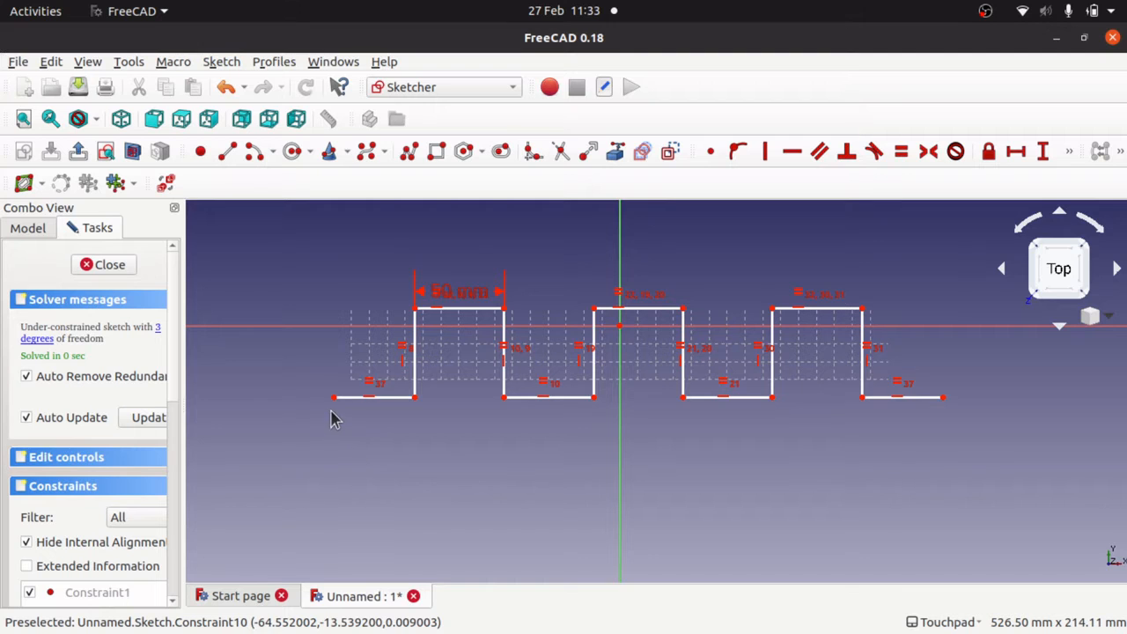
Step: Reposition the profile's outer endpoints to shorten both end lines into short stubs, with the whole profile below the horizontal axis
mouse_move(335, 398)
mouse_down()
mouse_move(410, 396)
mouse_move(214, 384)
mouse_move(423, 380)
mouse_move(211, 378)
mouse_move(308, 405)
mouse_up()
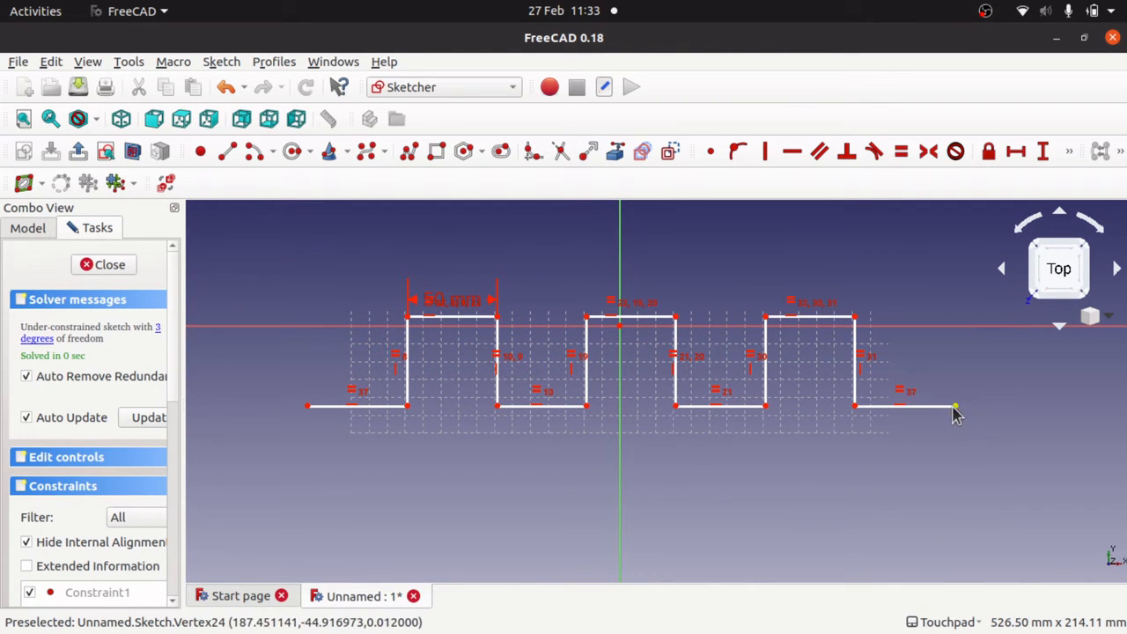
drag(956, 413, 1019, 456)
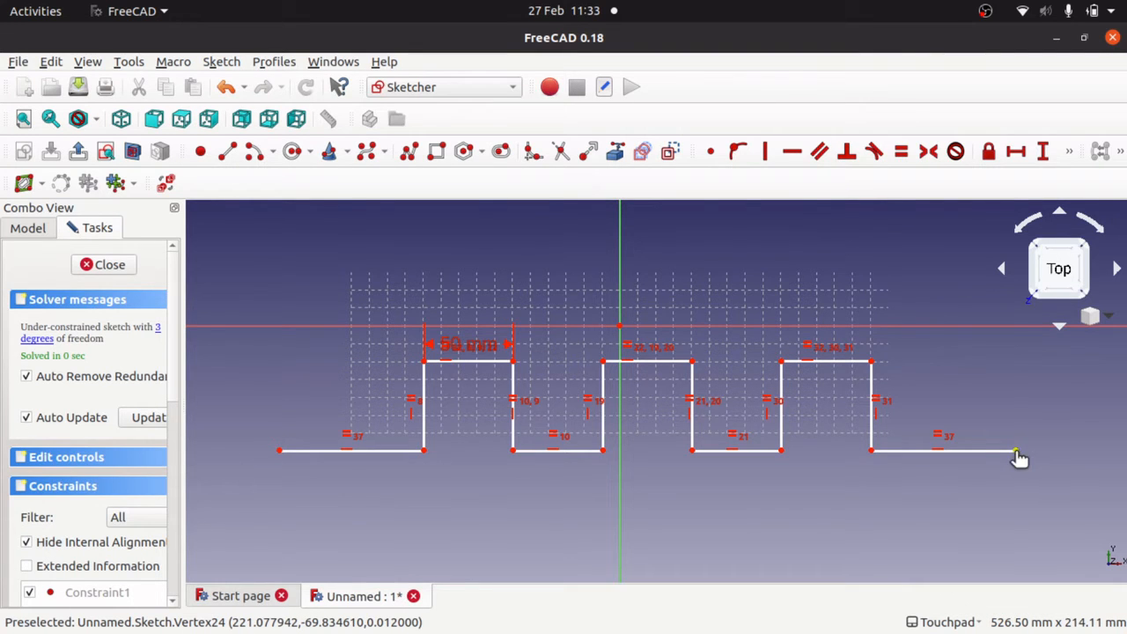
drag(1018, 456, 882, 461)
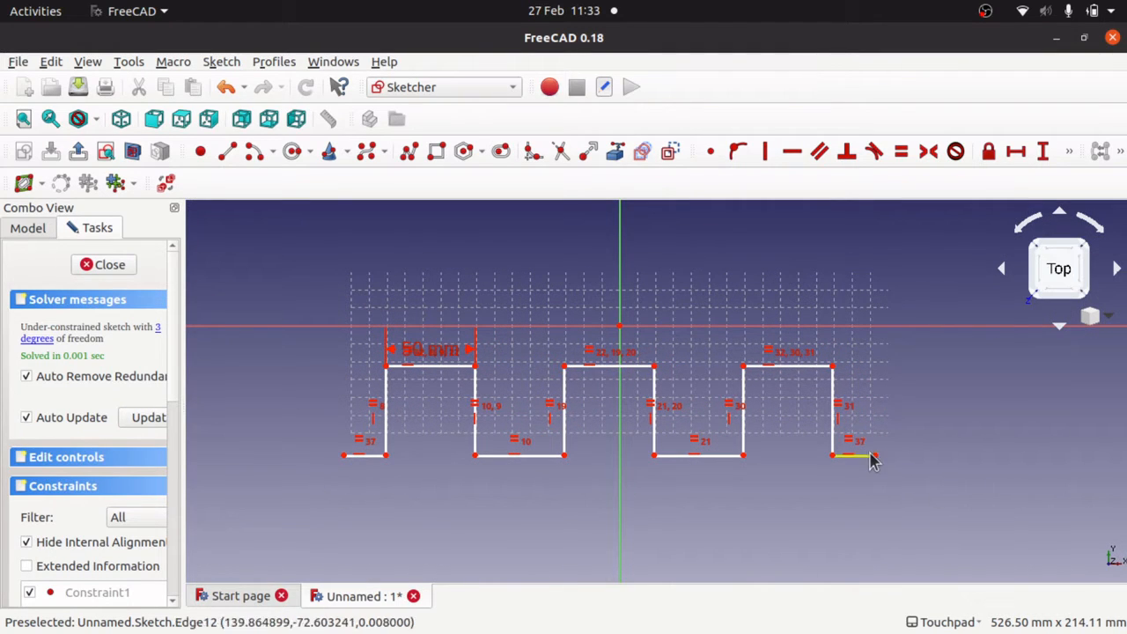
mouse_move(878, 463)
mouse_down()
mouse_move(847, 467)
mouse_move(847, 482)
mouse_up()
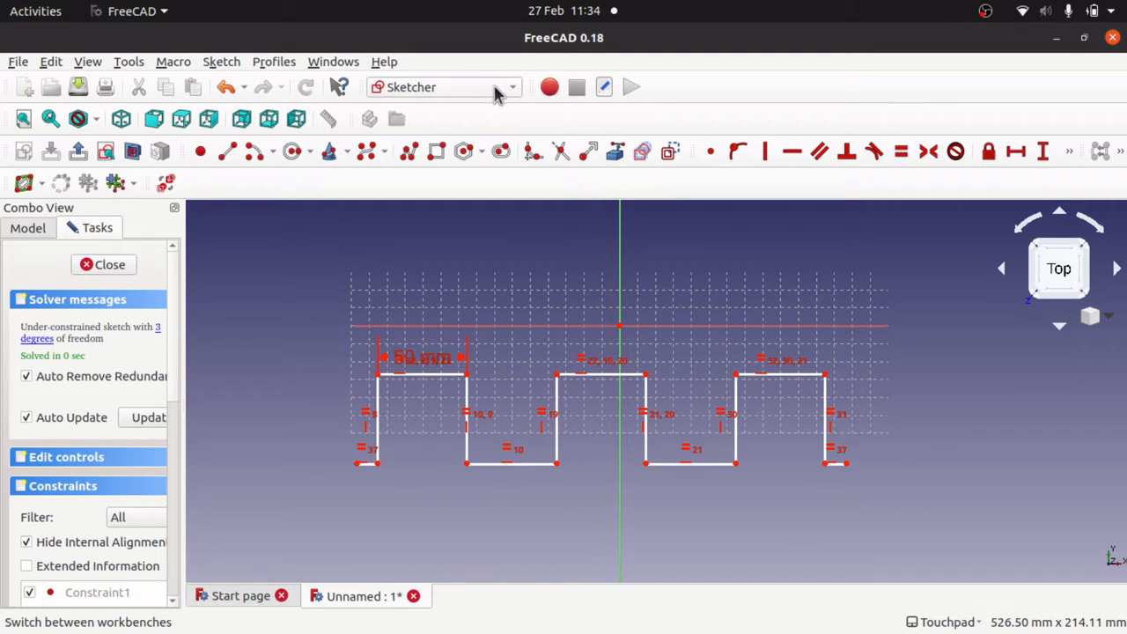
Step: Close the finished finger sketch and rename it BottomFingers
click(103, 264)
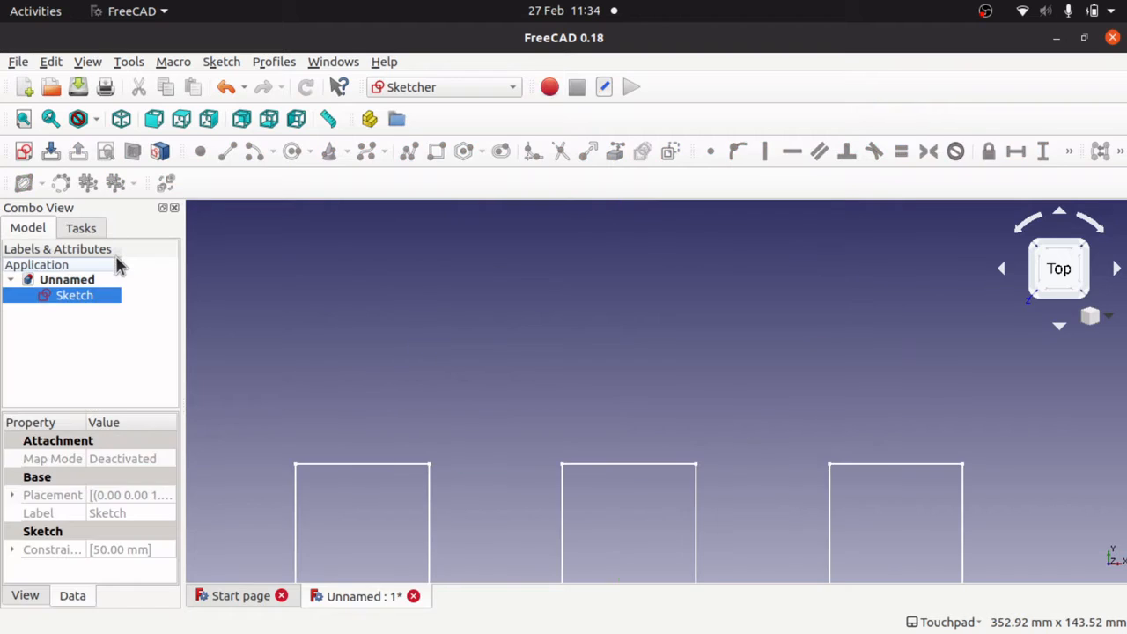
click(356, 330)
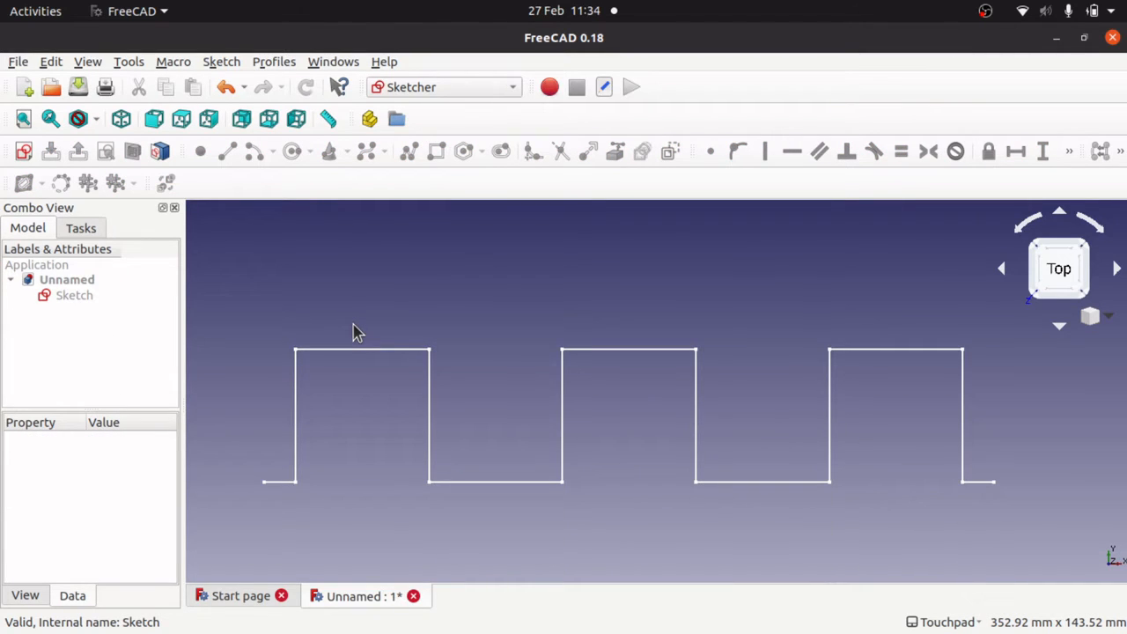
click(93, 299)
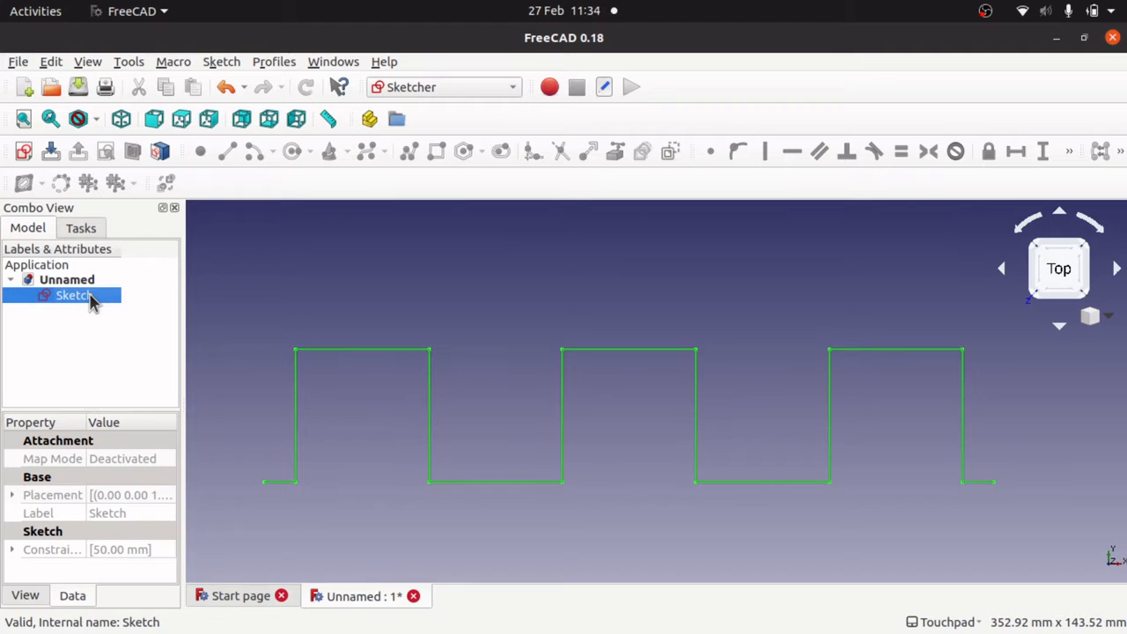
right_click(93, 299)
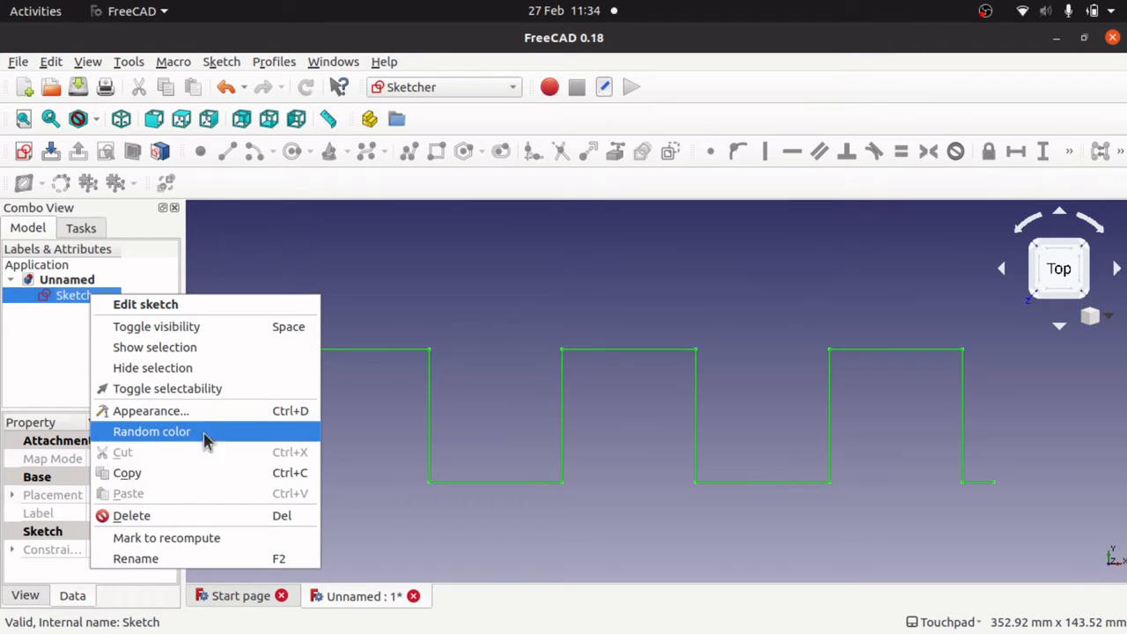
click(182, 558)
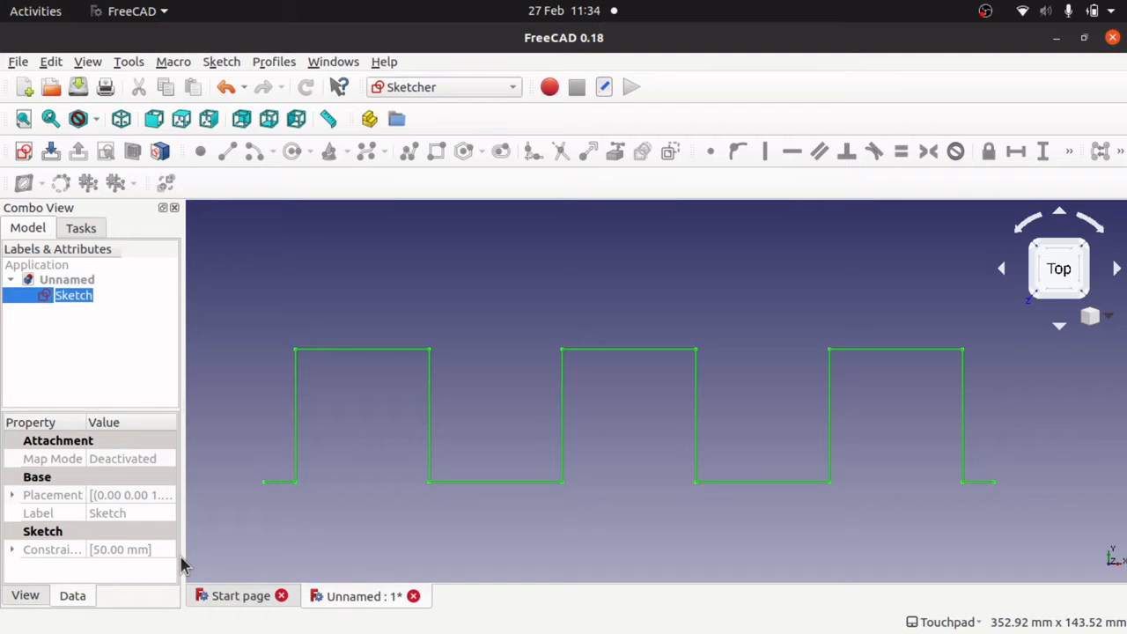
text(BottomFingers)
key(Return)
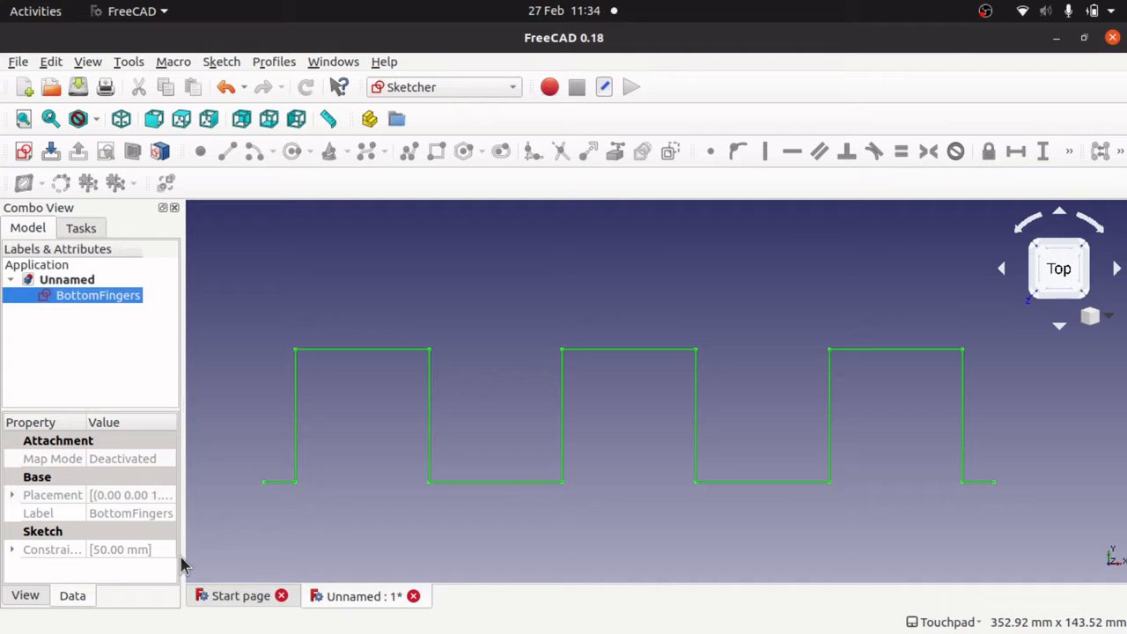
Step: Switch to the Draft workbench and clear the selection
click(468, 89)
click(440, 123)
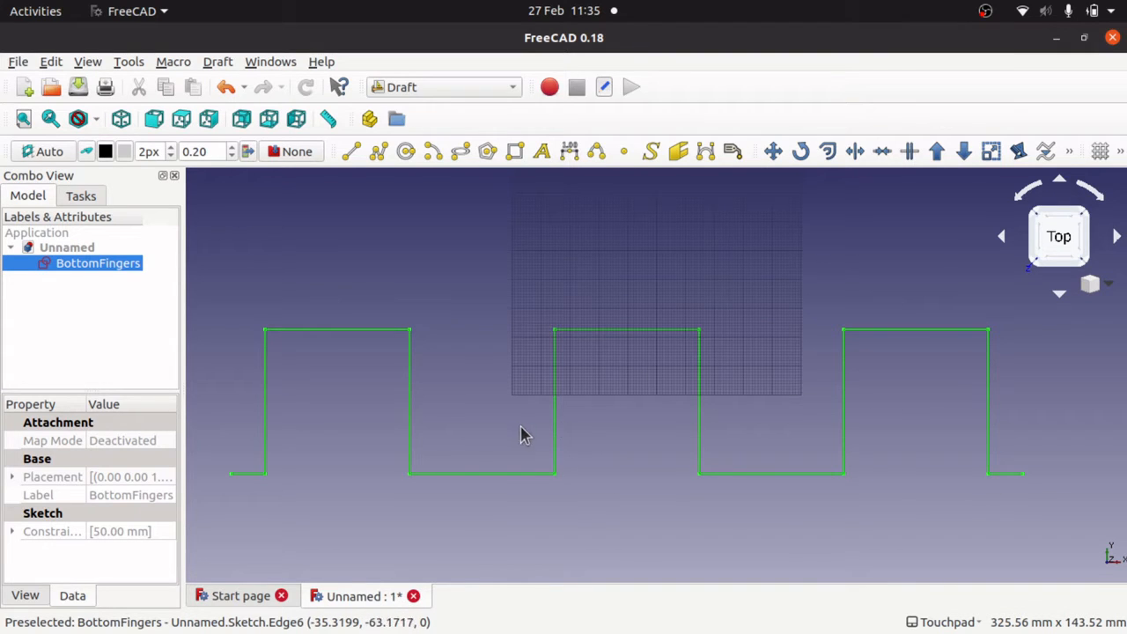
click(476, 430)
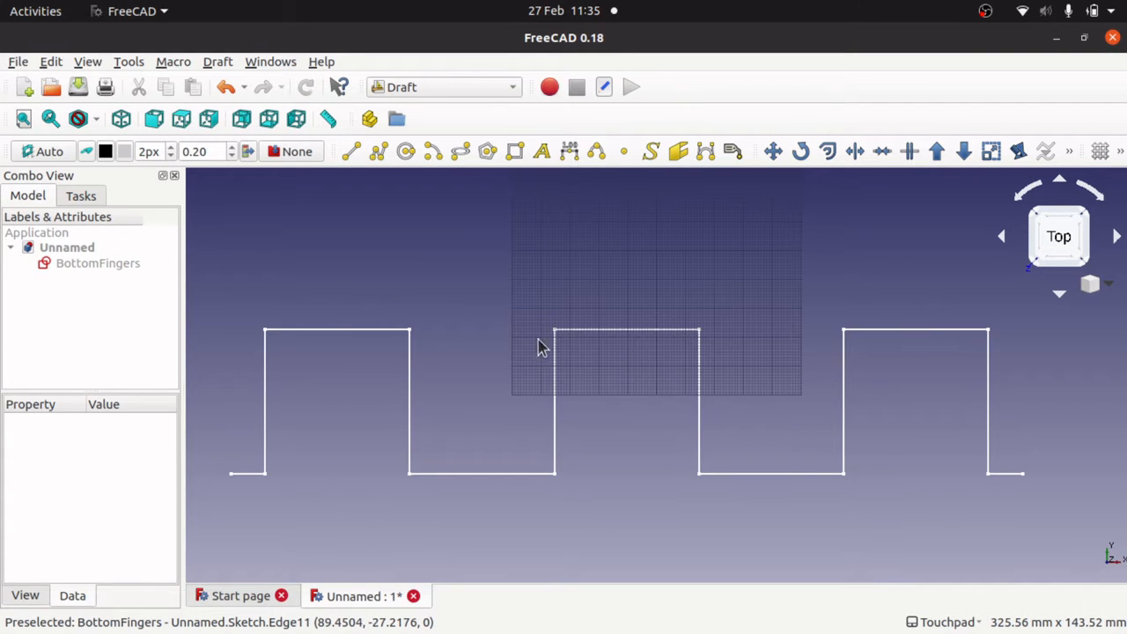
Step: Create an offset copy of the BottomFingers sketch at a distance of 1.25 mm on the outer side of the fingers
click(117, 264)
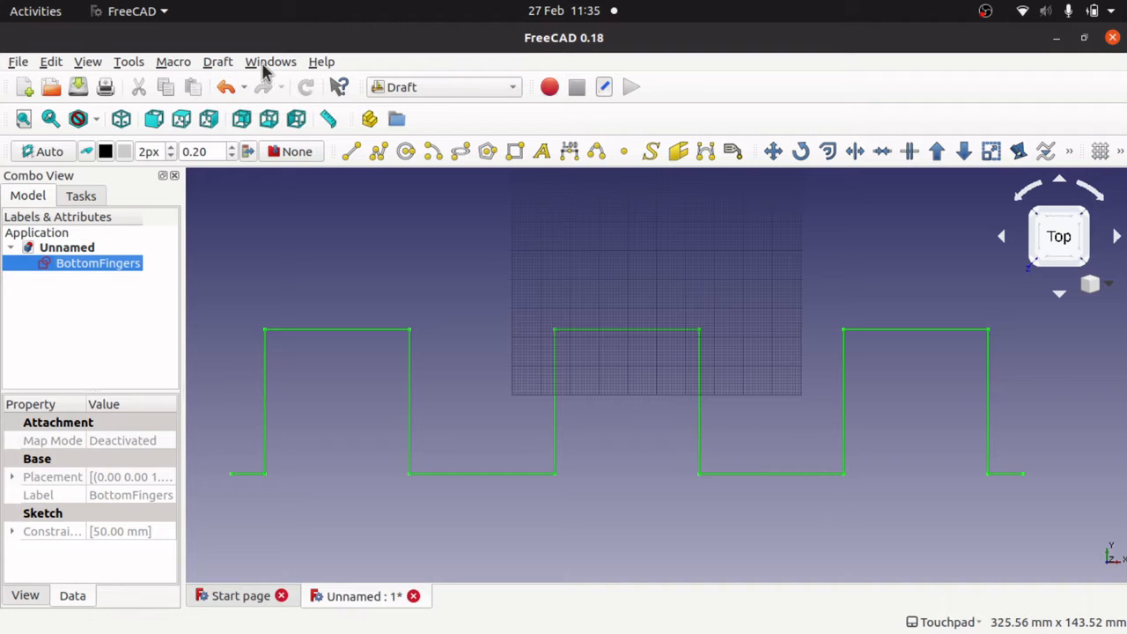
click(216, 63)
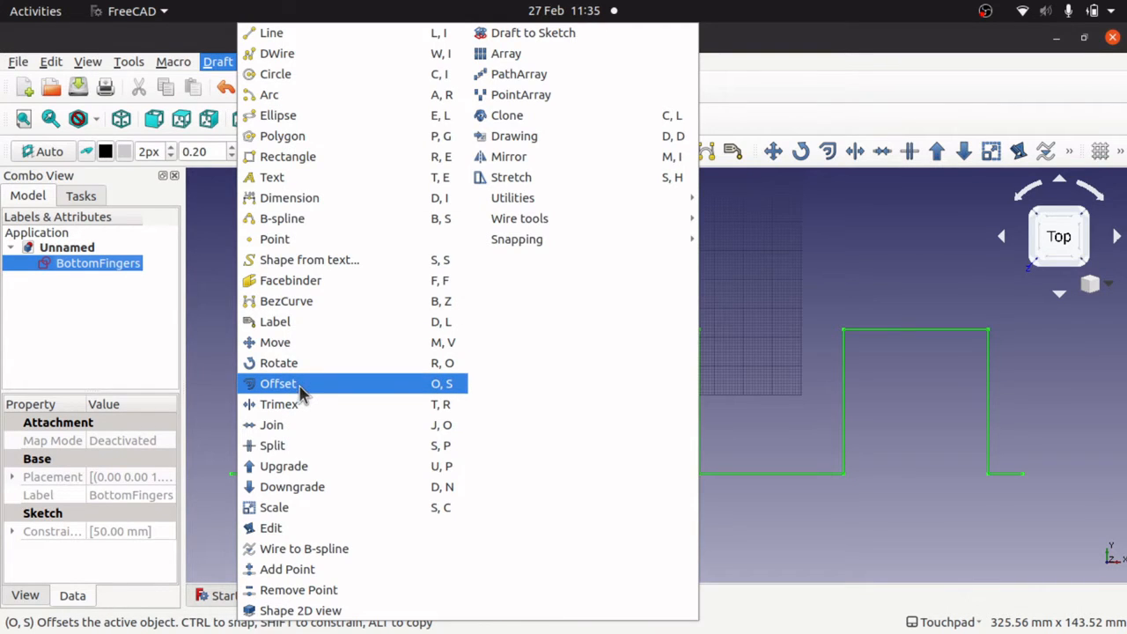
click(804, 274)
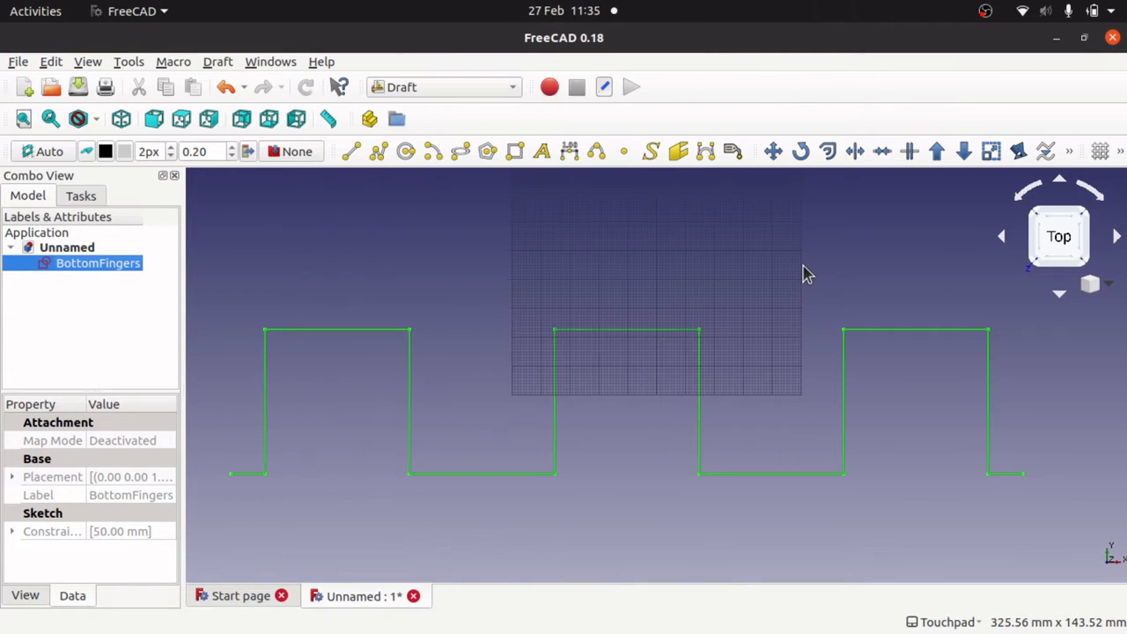
click(829, 152)
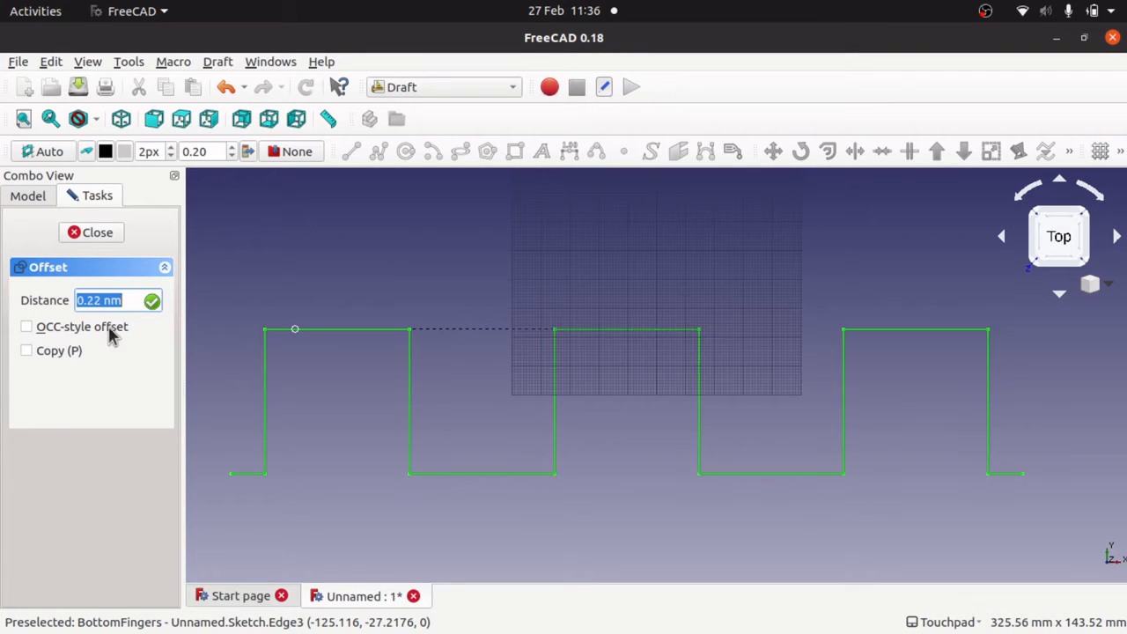
click(28, 352)
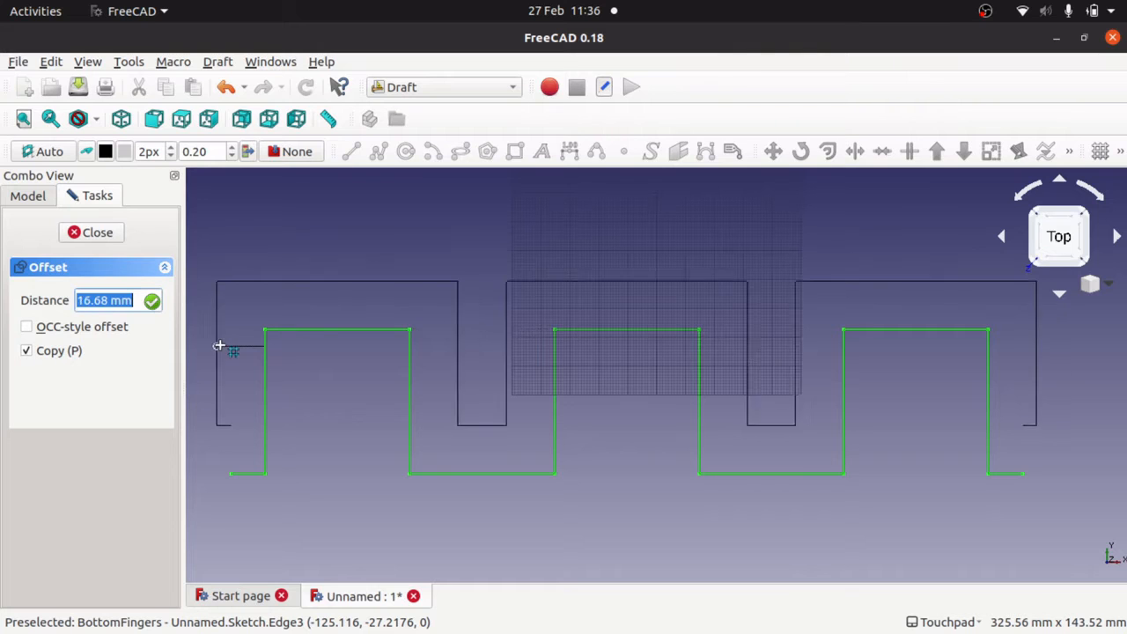
click(135, 303)
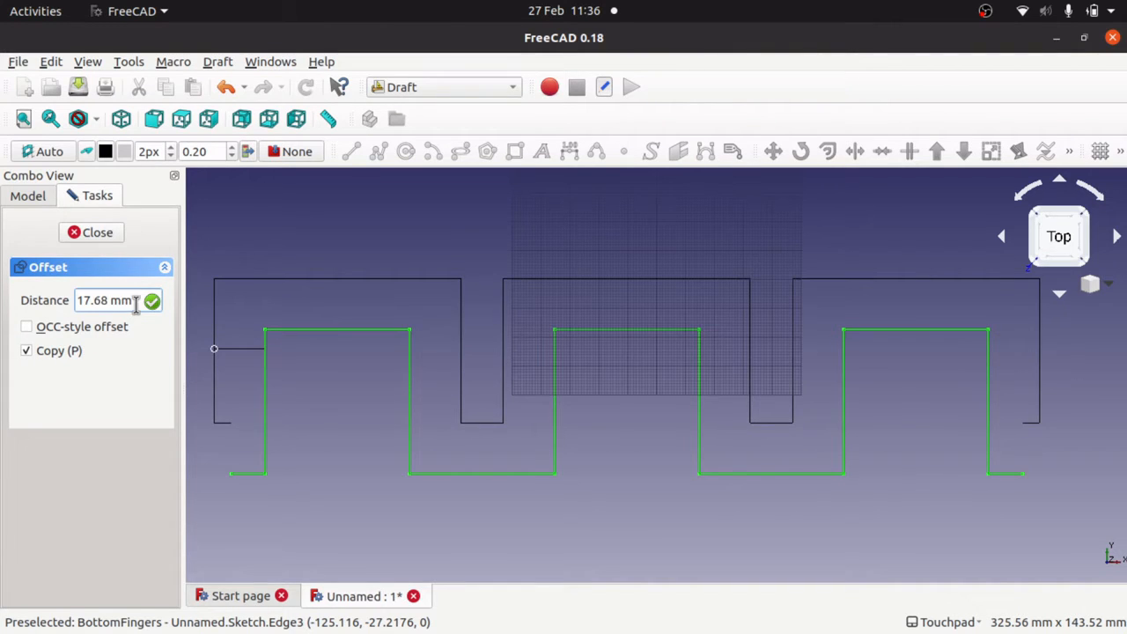
drag(128, 302, 28, 300)
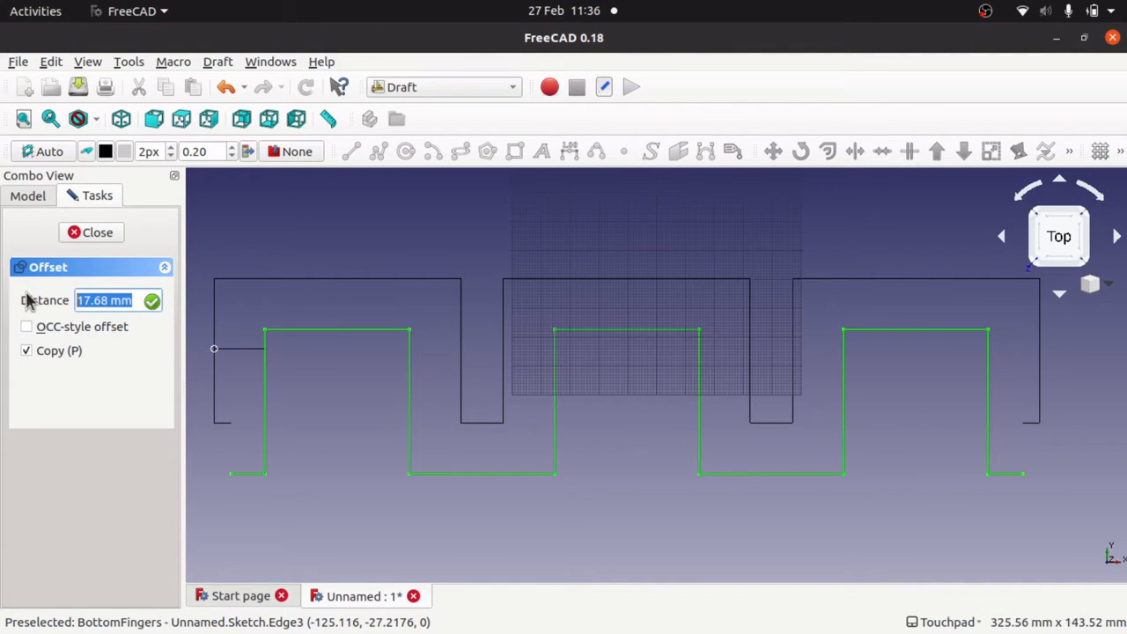
text(1.25)
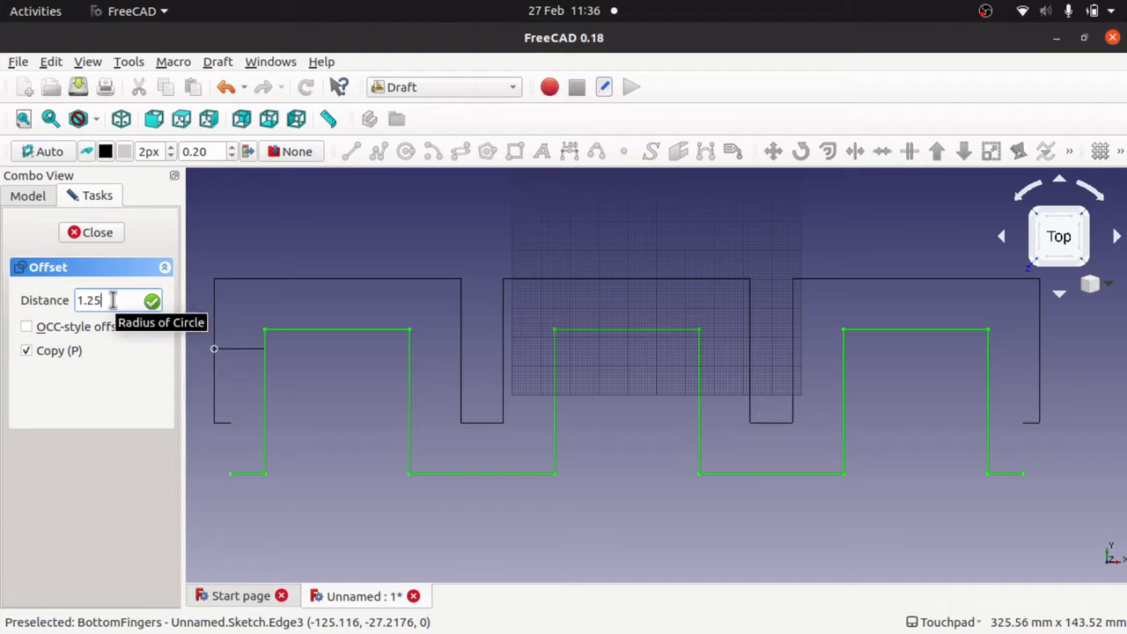
key(Return)
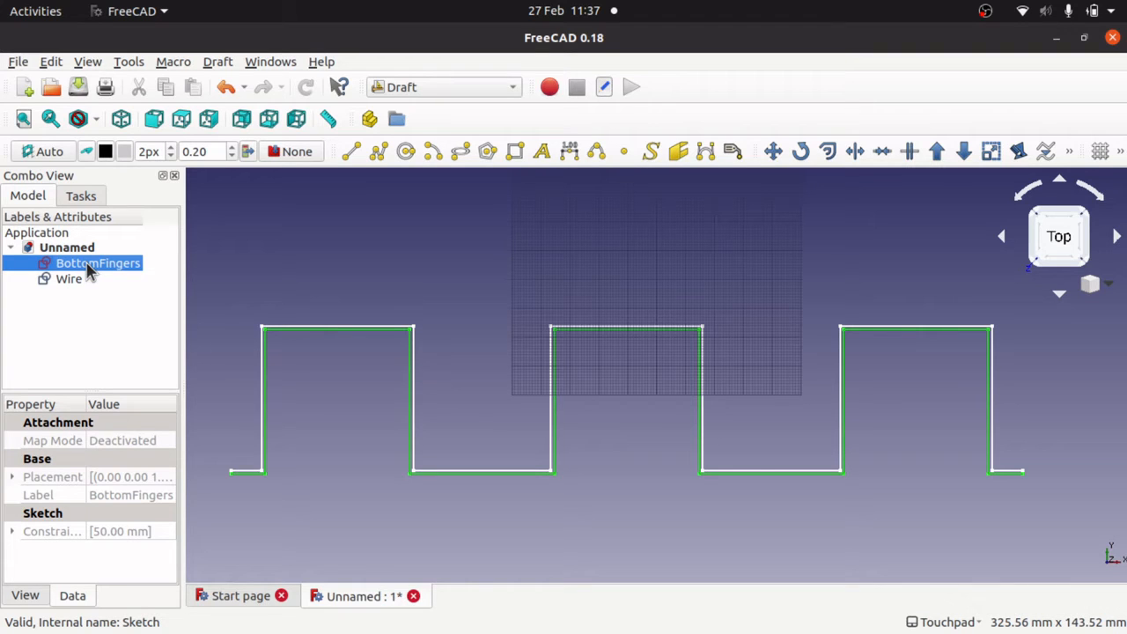
Step: Hide and show the BottomFingers sketch repeatedly to compare it with the offset wire
key(space)
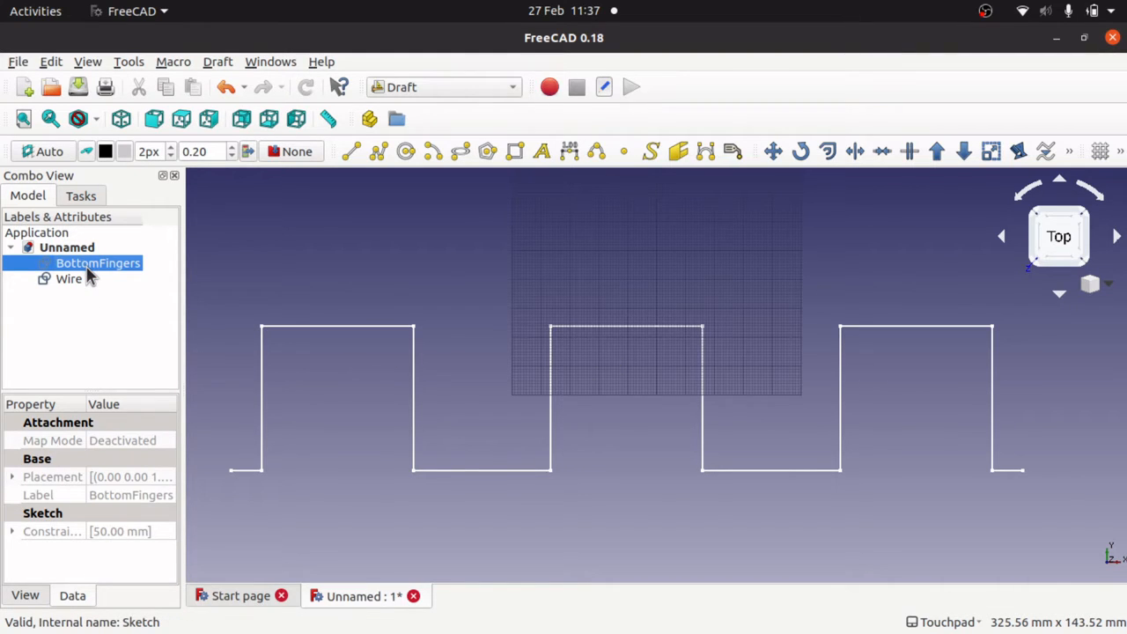
key(space)
key(space)
key(space)
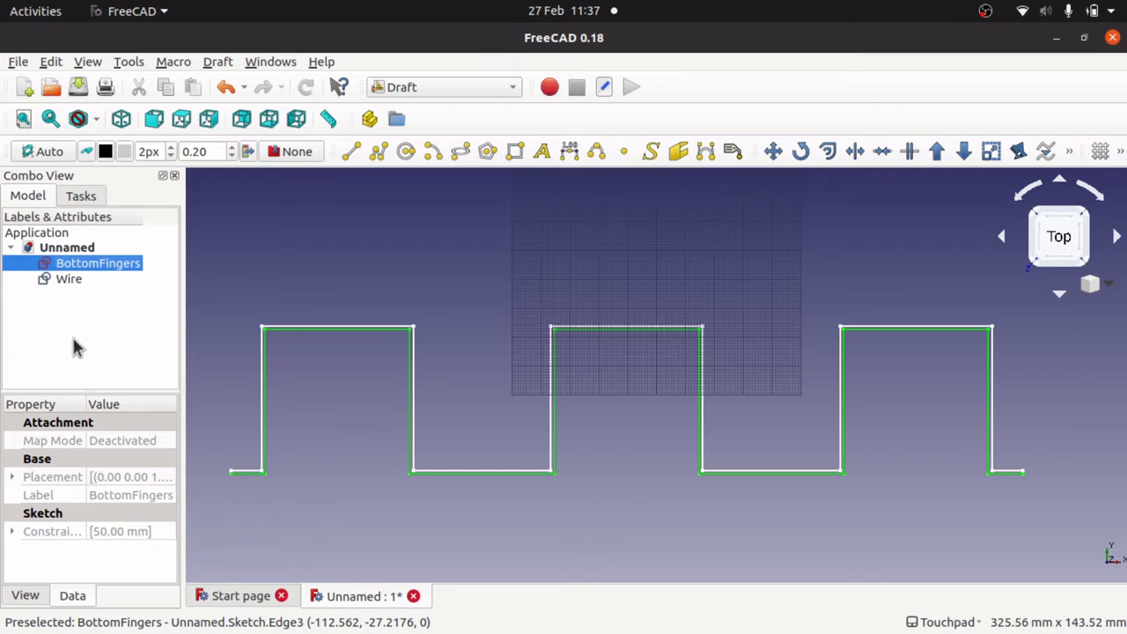
Step: Convert the offset wire into a sketch with Draft to Sketch and delete the original wire
click(70, 279)
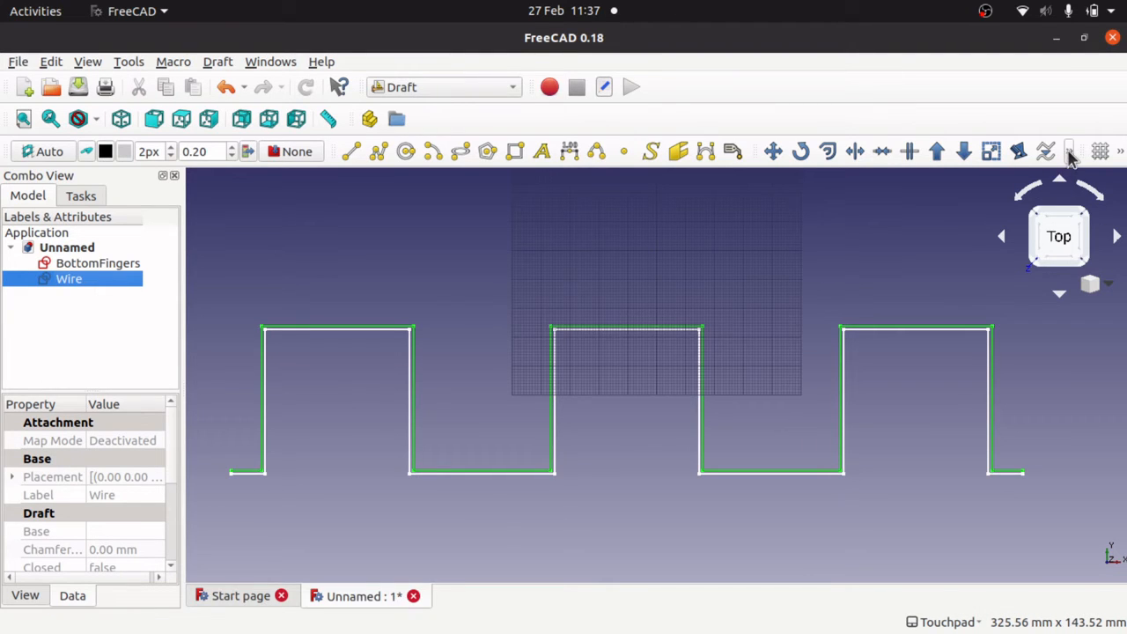
click(1069, 153)
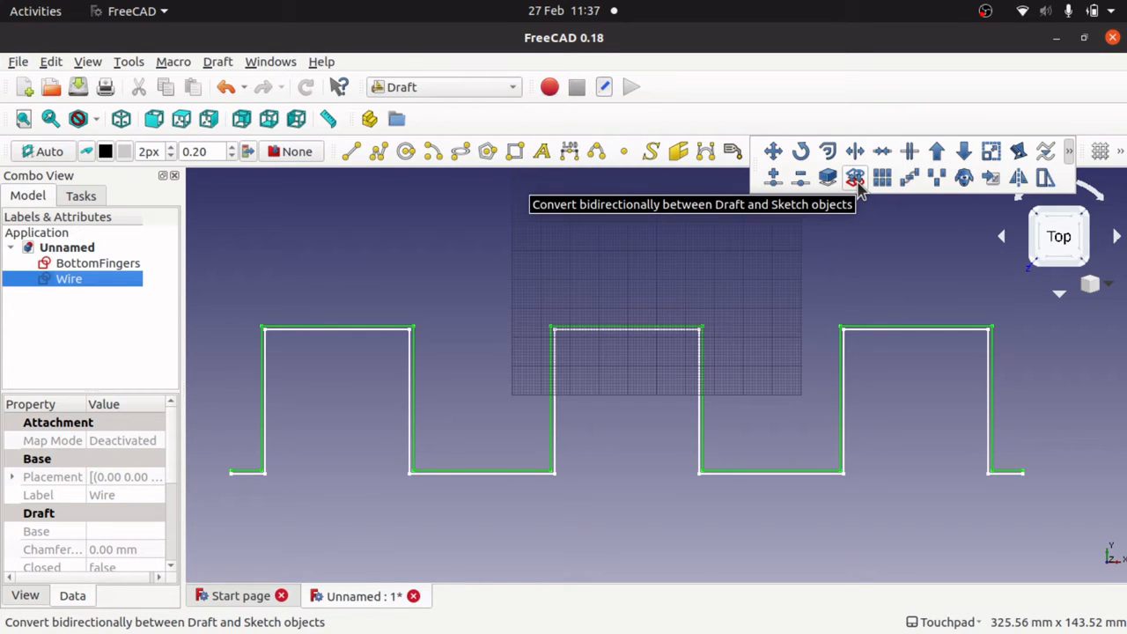
click(219, 65)
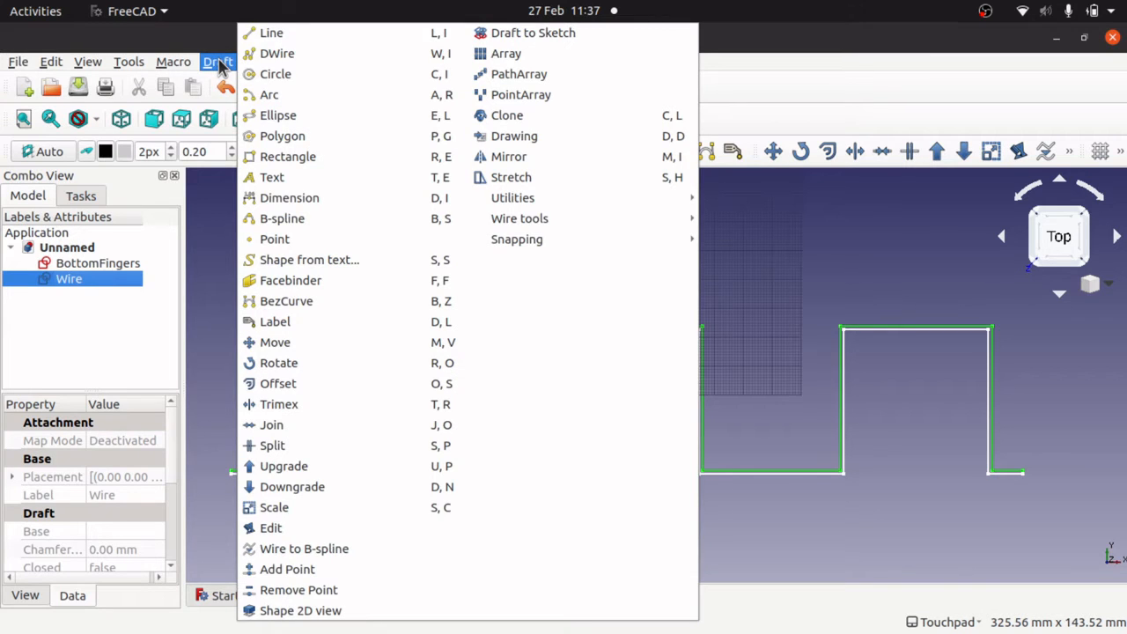
click(528, 36)
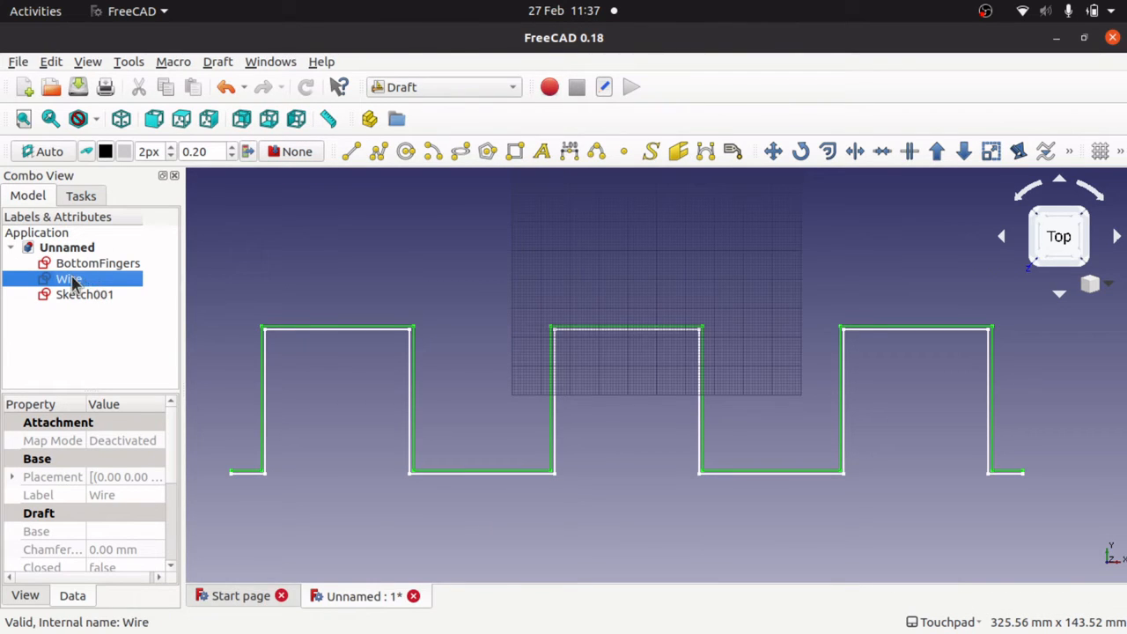
key(Delete)
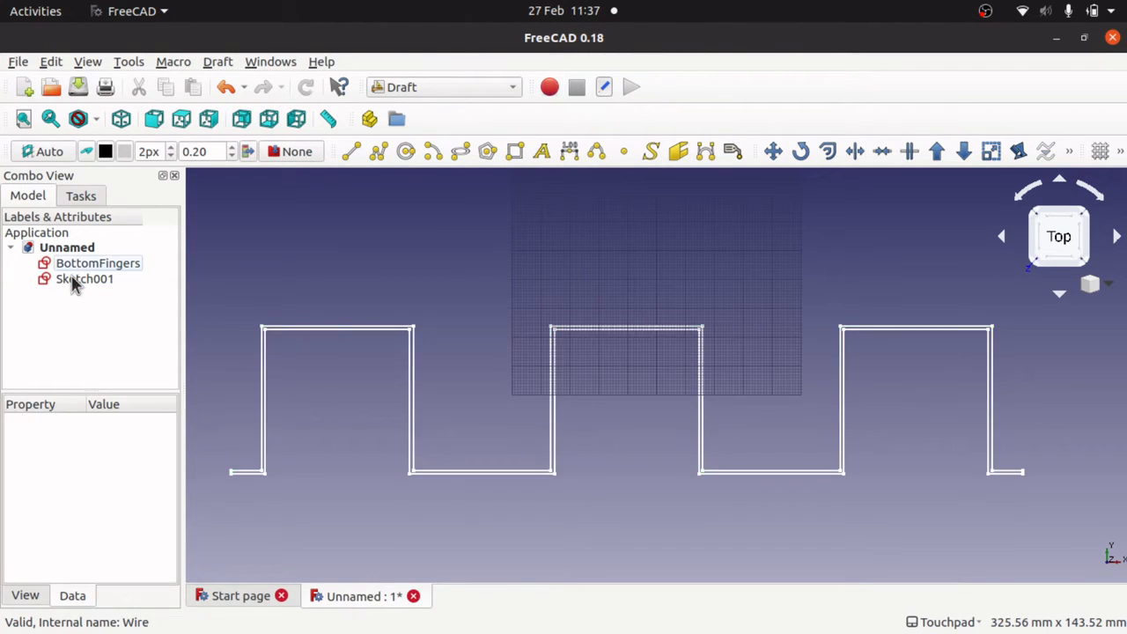
Step: Rename the converted sketch as TopFingers
click(84, 279)
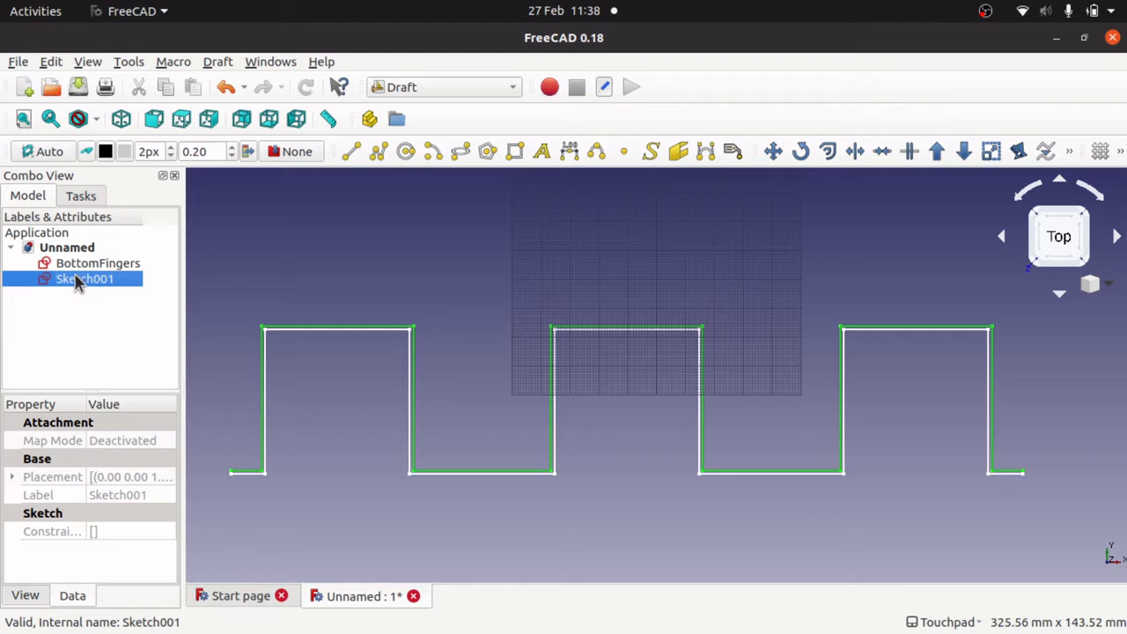
right_click(77, 280)
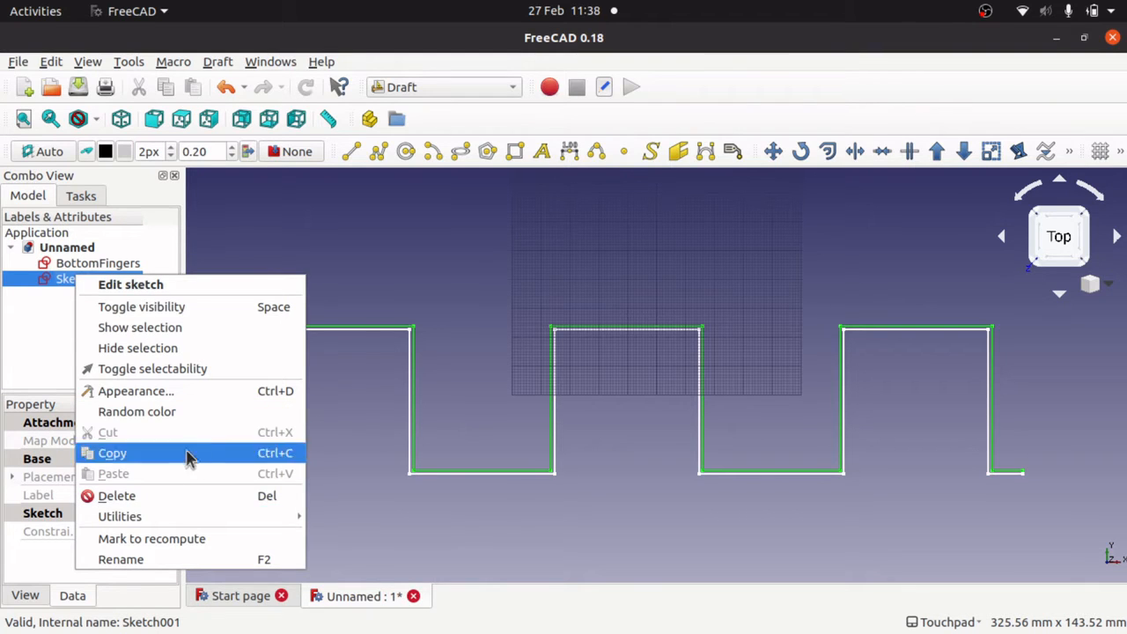
click(167, 559)
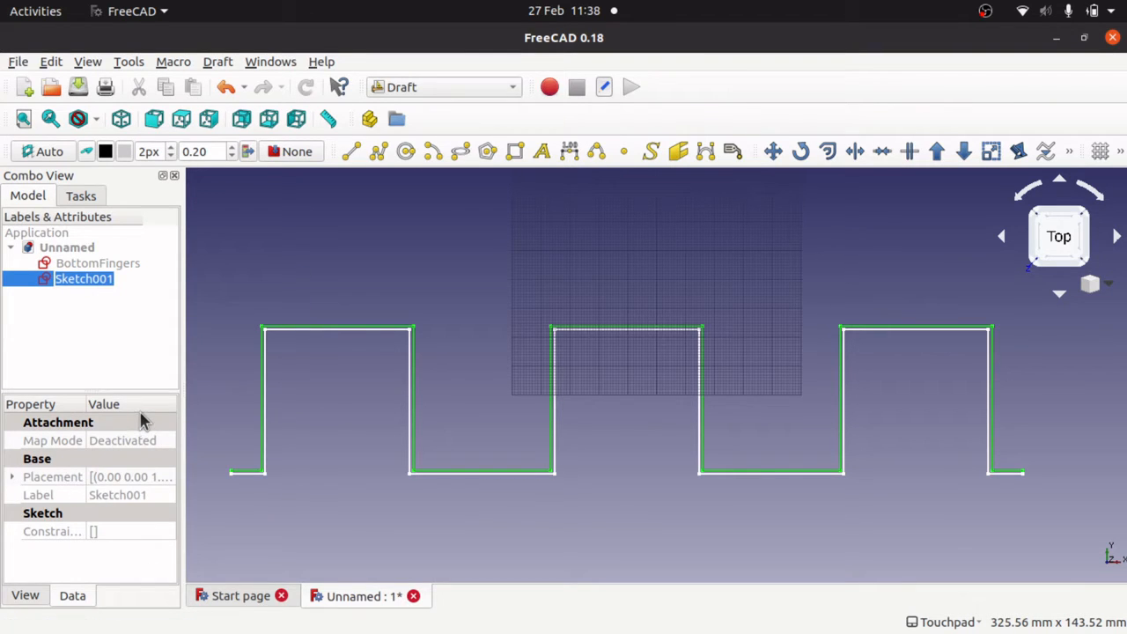
text(TopFi)
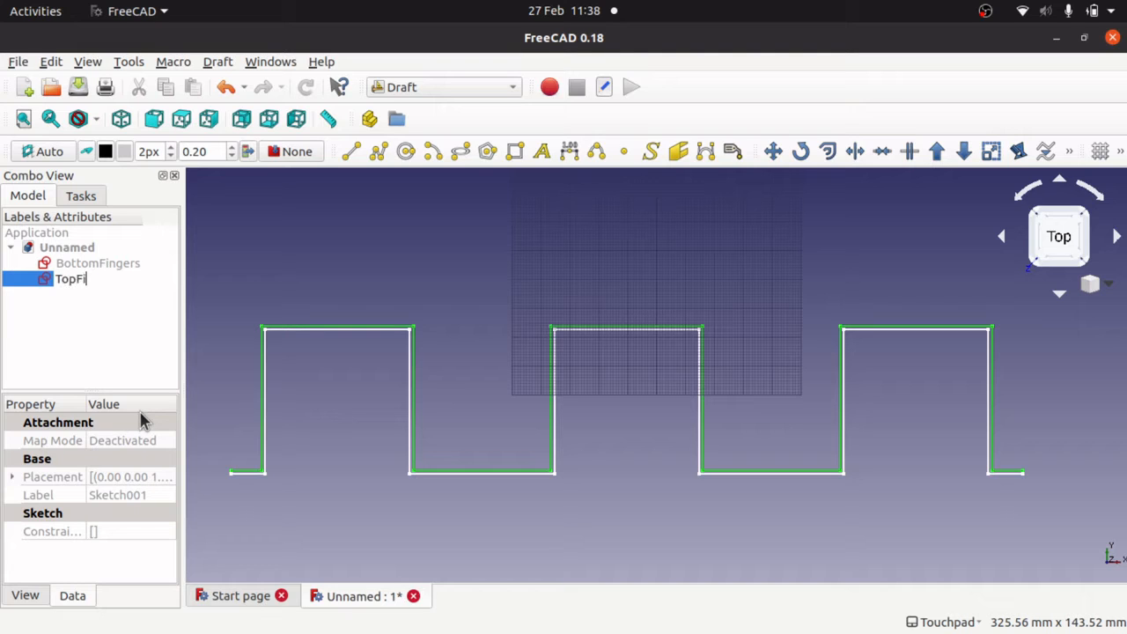
text(ngers)
key(Return)
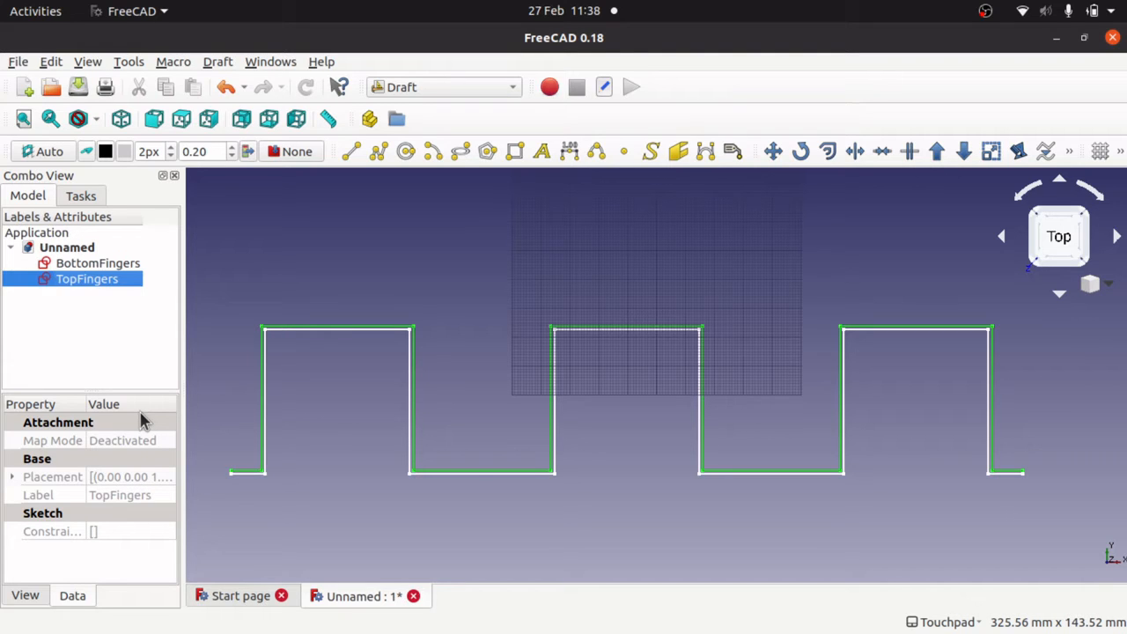
Step: Open the TopFingers sketch for editing and constrain the horizontal gap between the first and middle fingers to 47.5 mm
double_click(88, 279)
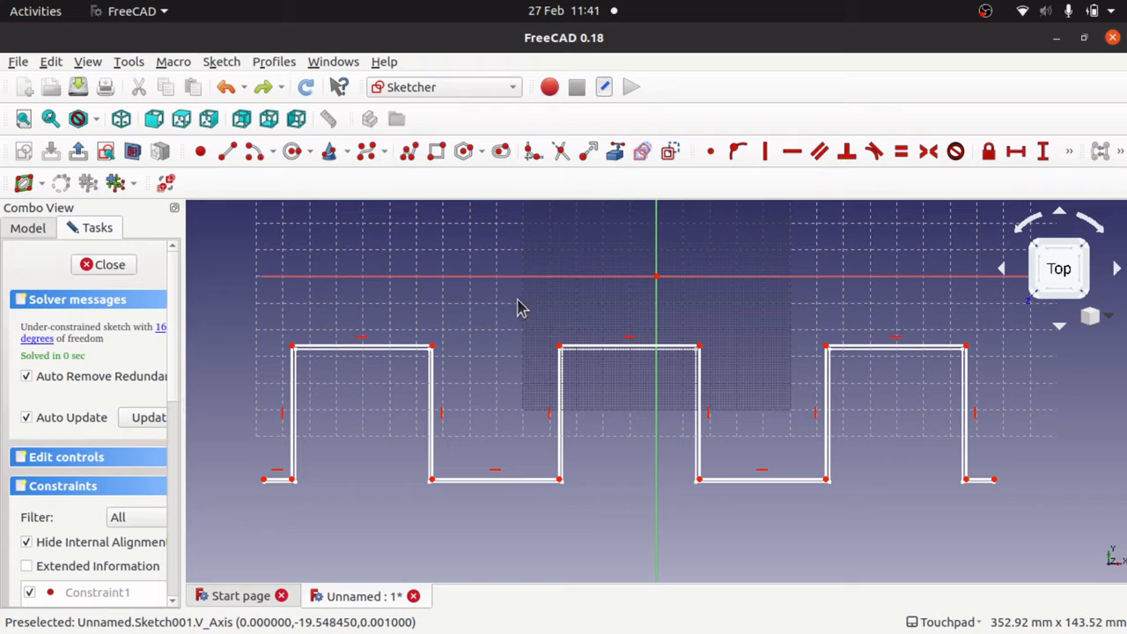
click(431, 347)
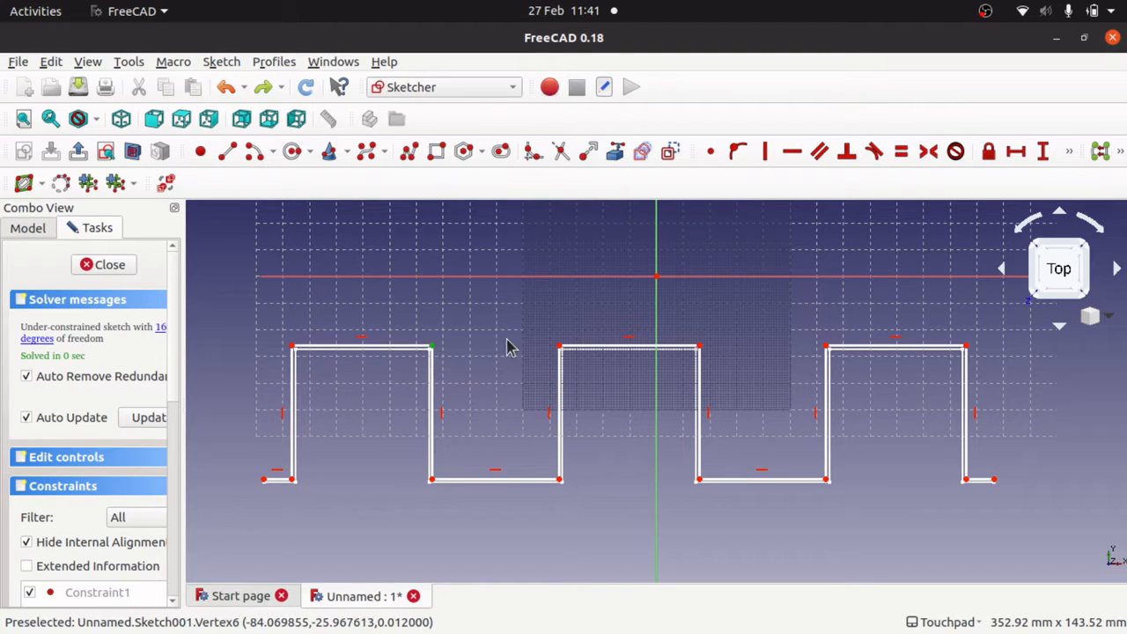
click(560, 347)
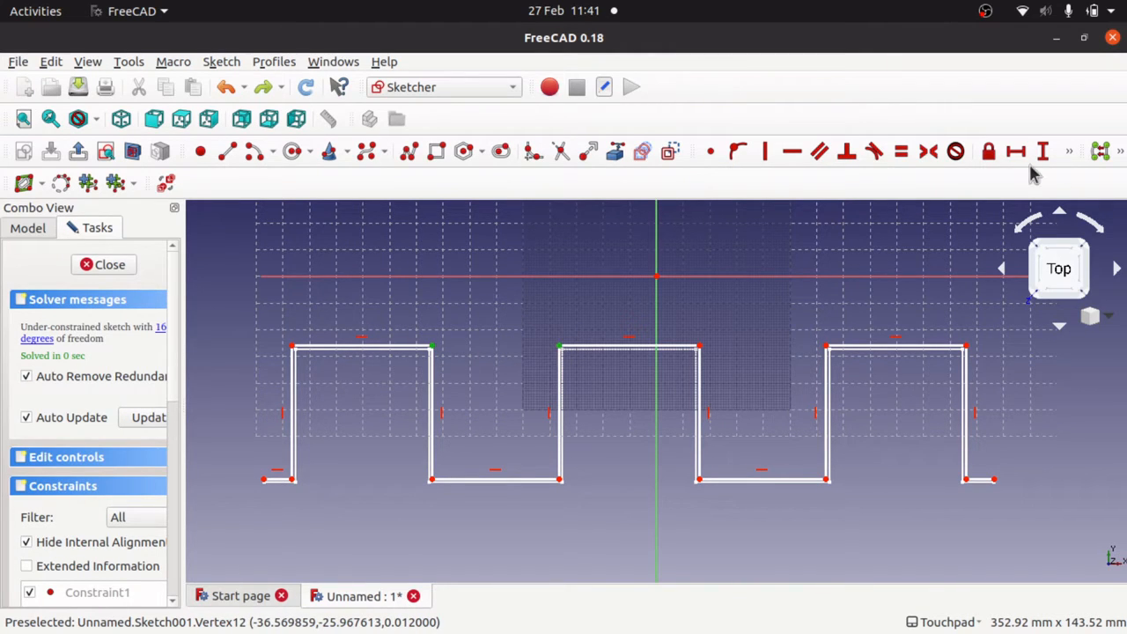
click(1015, 151)
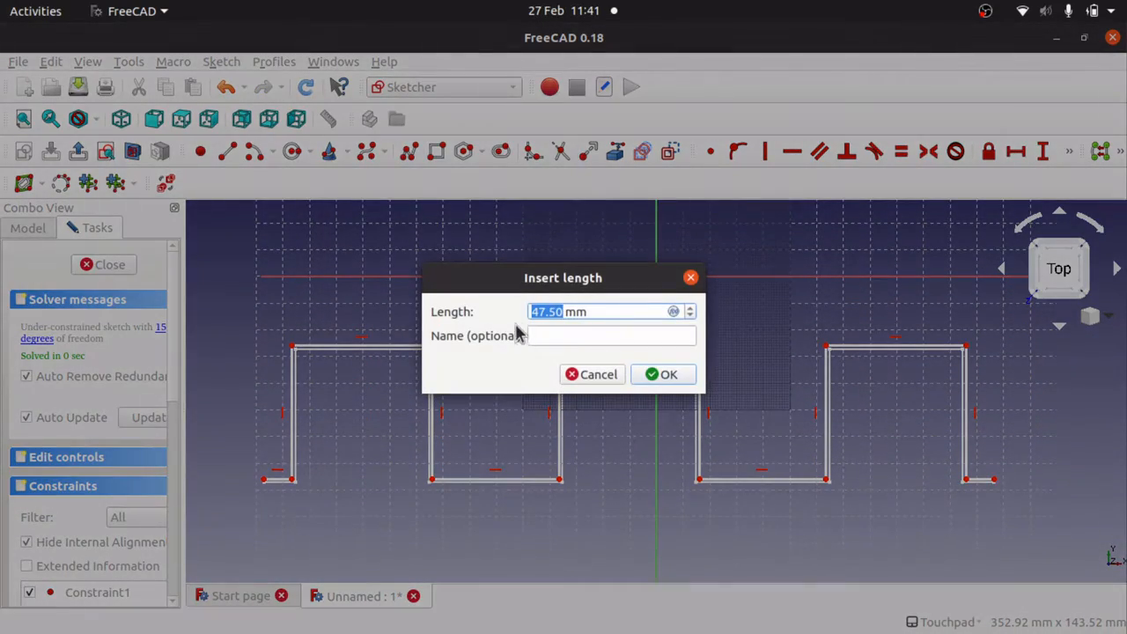
click(667, 375)
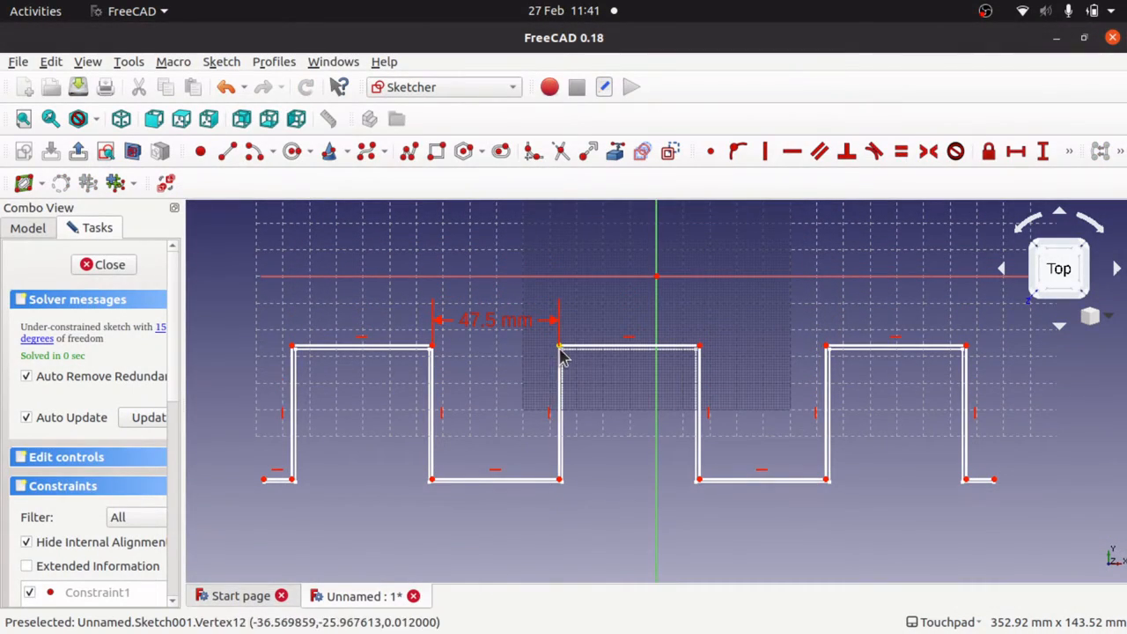
Step: Constrain the middle finger's height to 50 mm and make the two short end segments equal in length
click(560, 347)
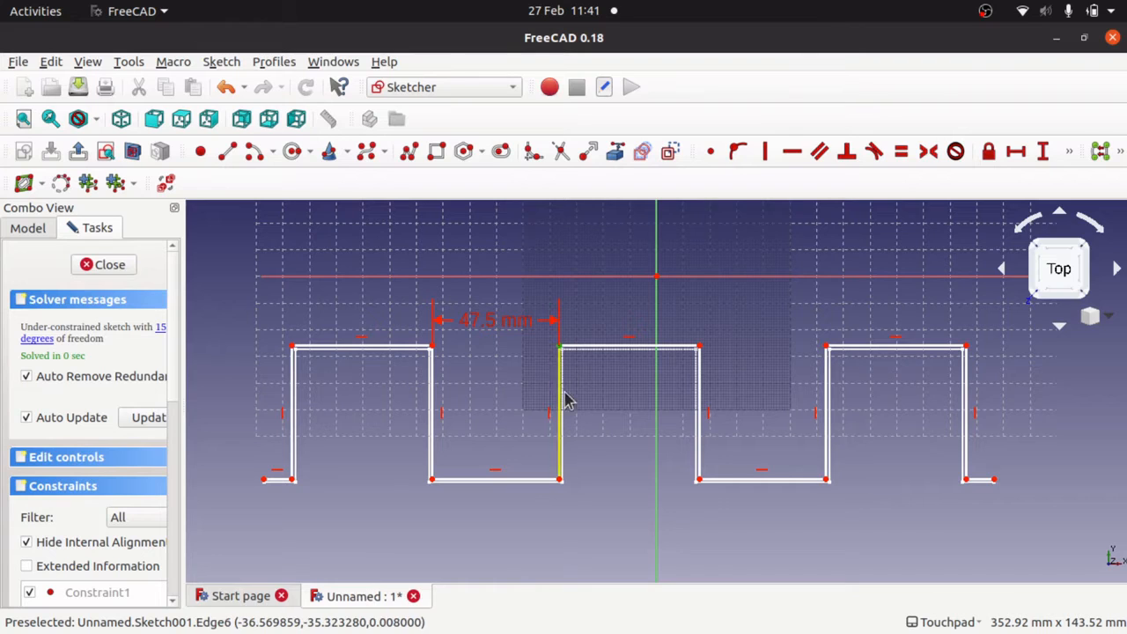
click(560, 480)
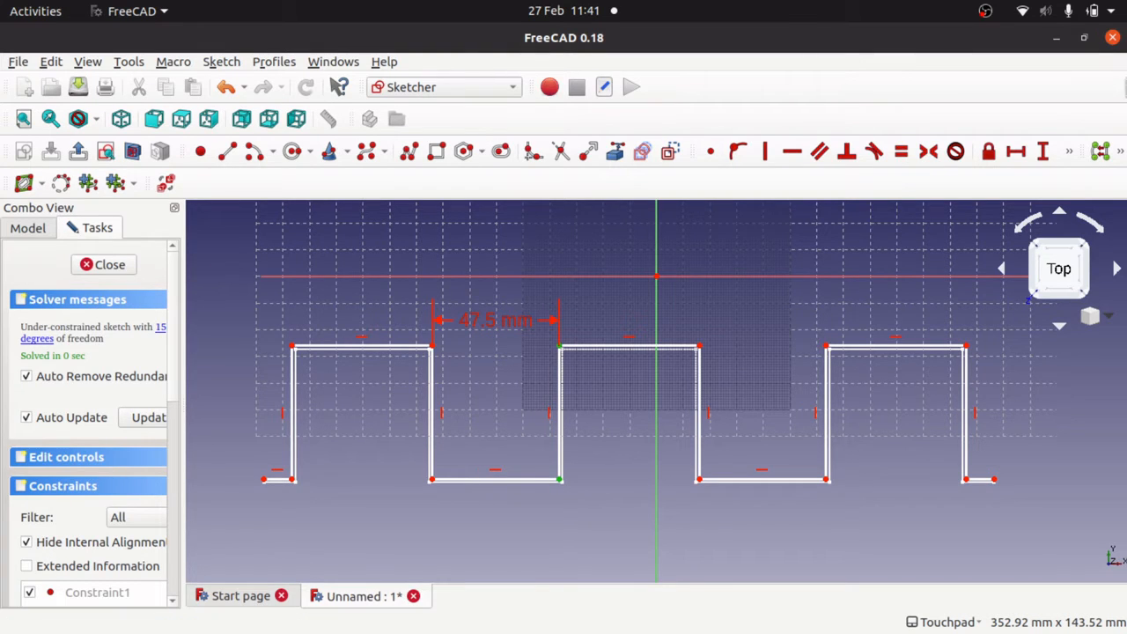
click(1044, 153)
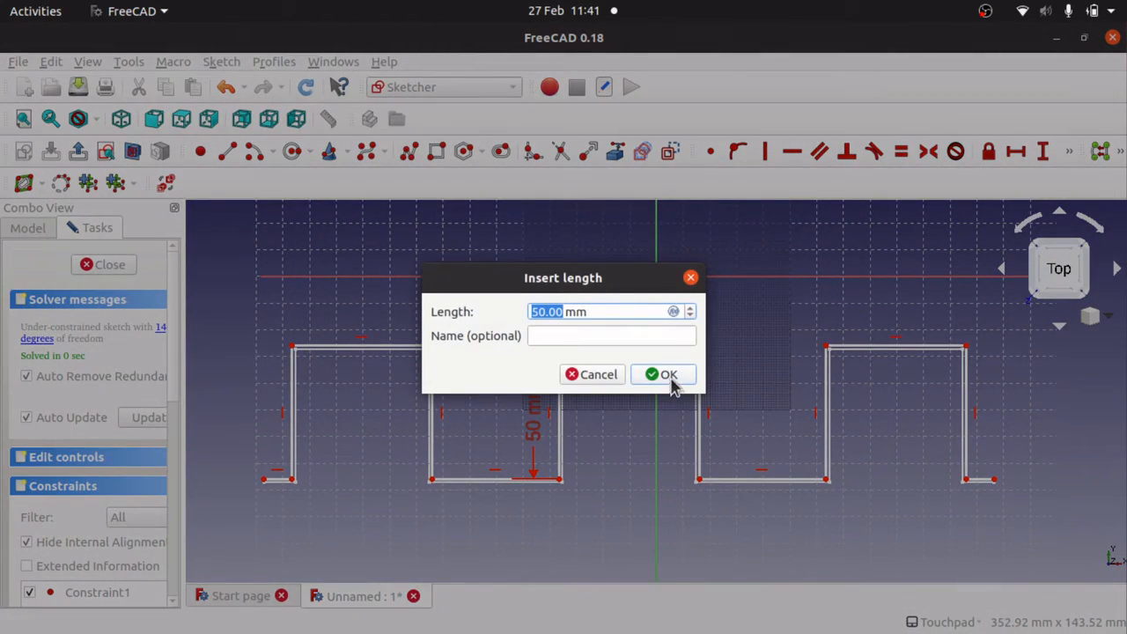
click(670, 380)
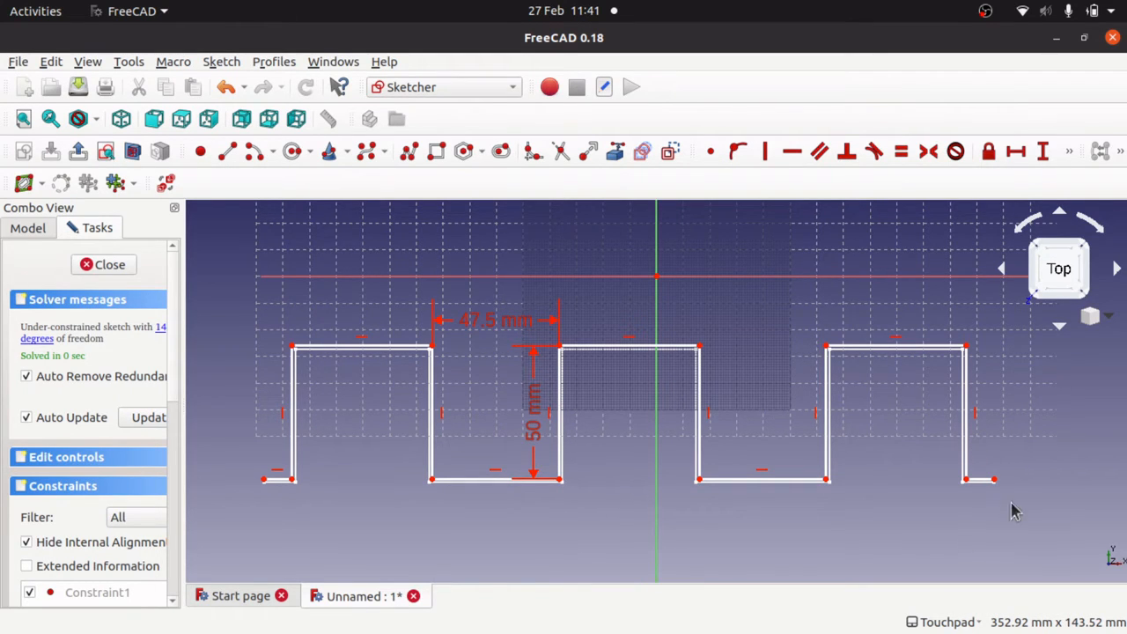
click(276, 479)
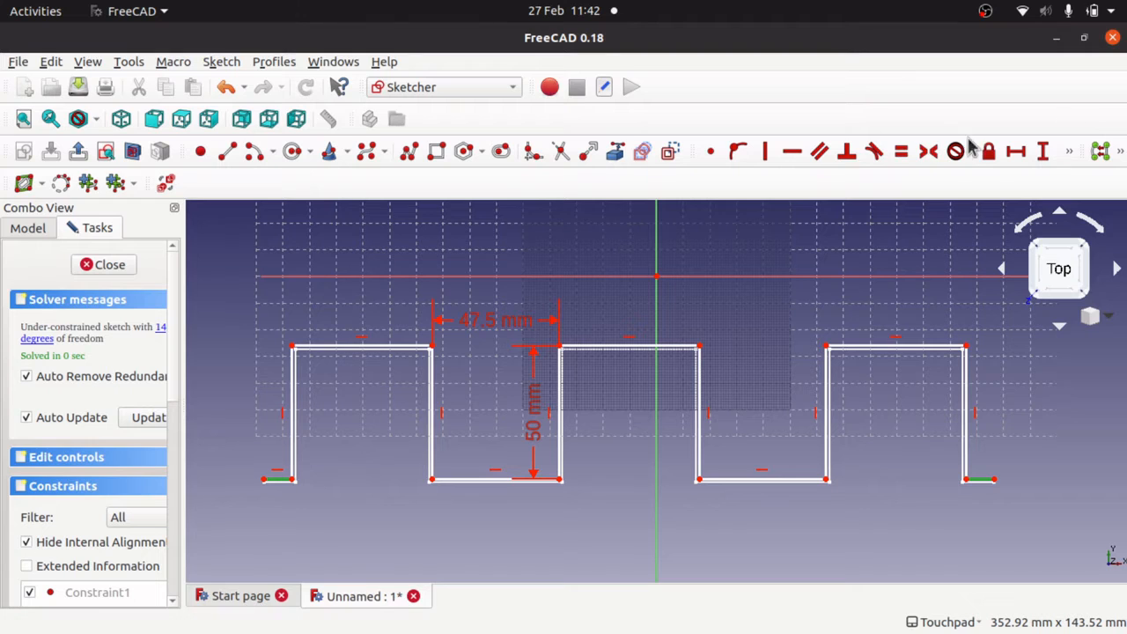
click(903, 154)
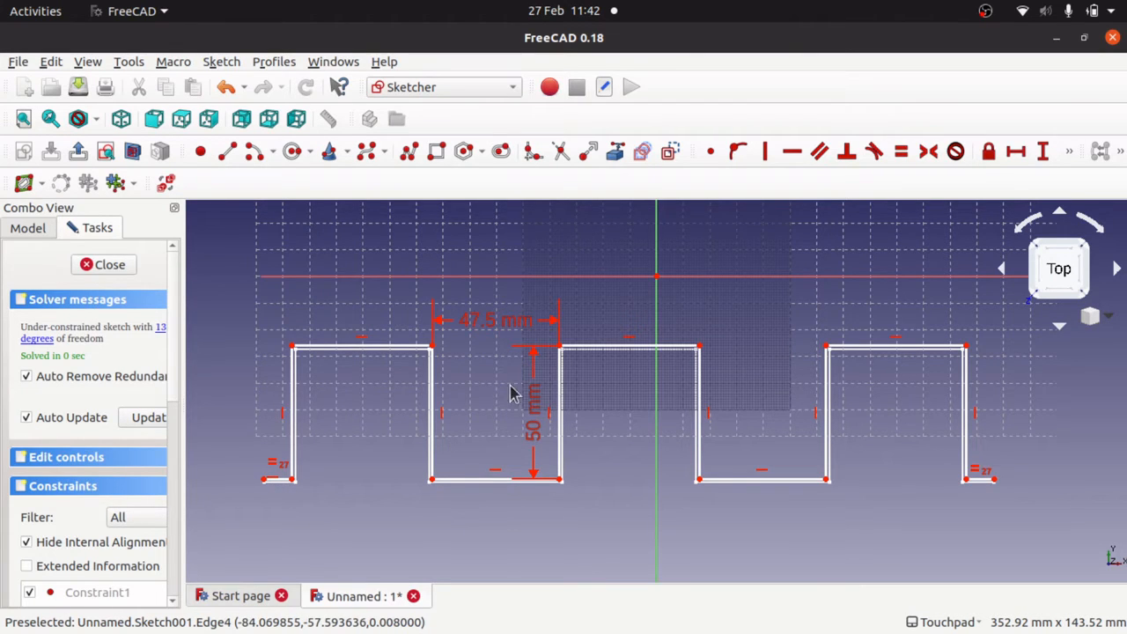
Step: Hide the BottomFingers sketch while keeping TopFingers in edit mode, and clear the selection
click(26, 228)
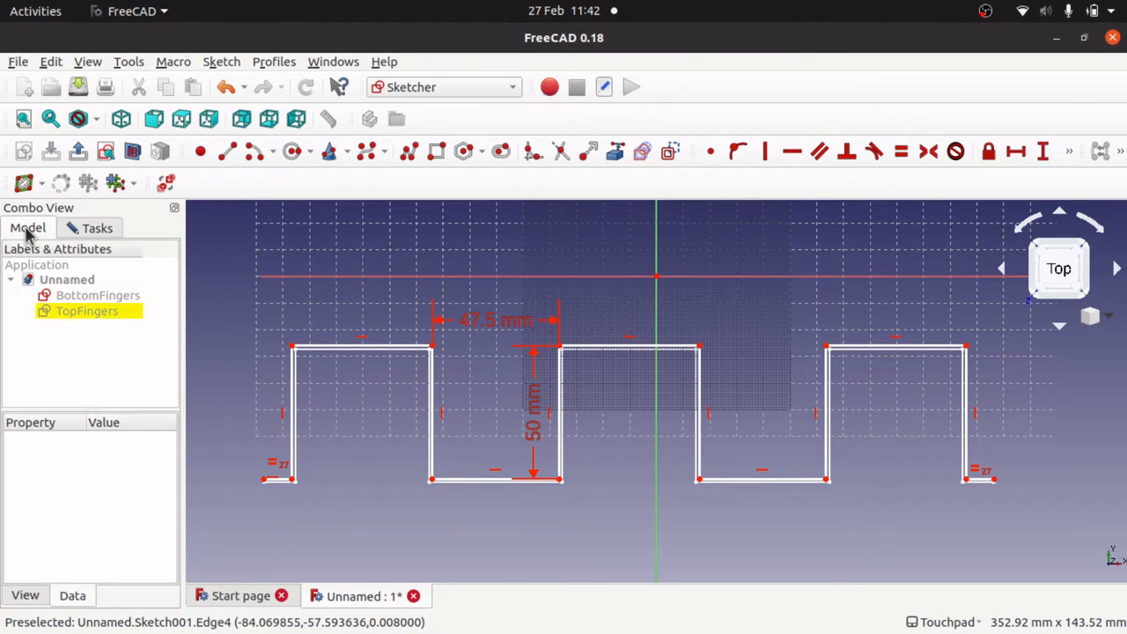
click(104, 298)
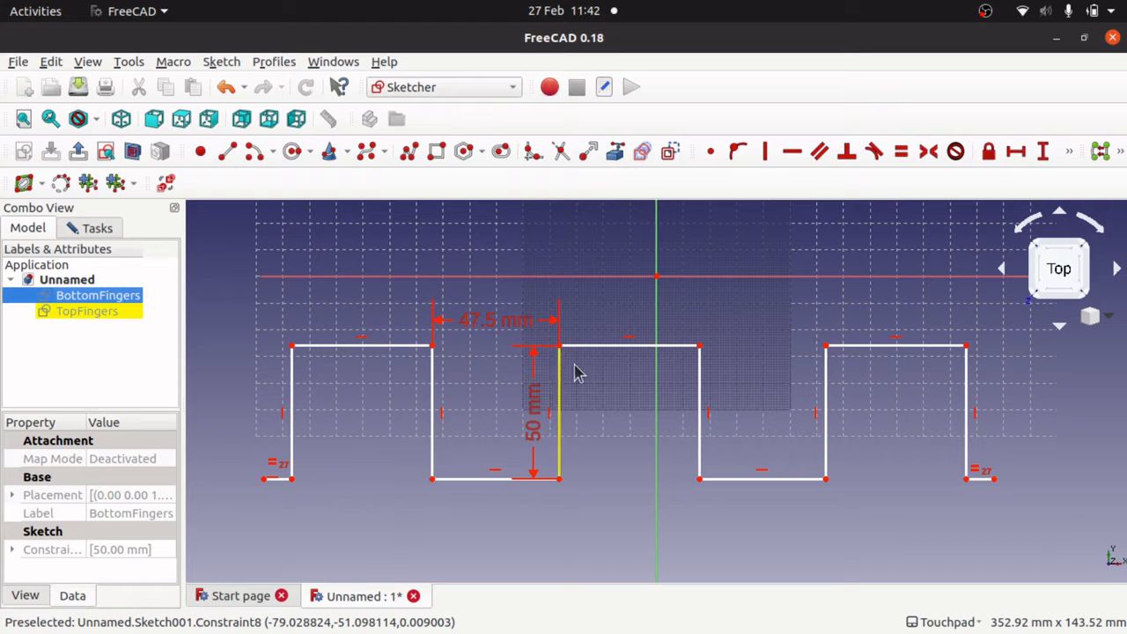
click(600, 426)
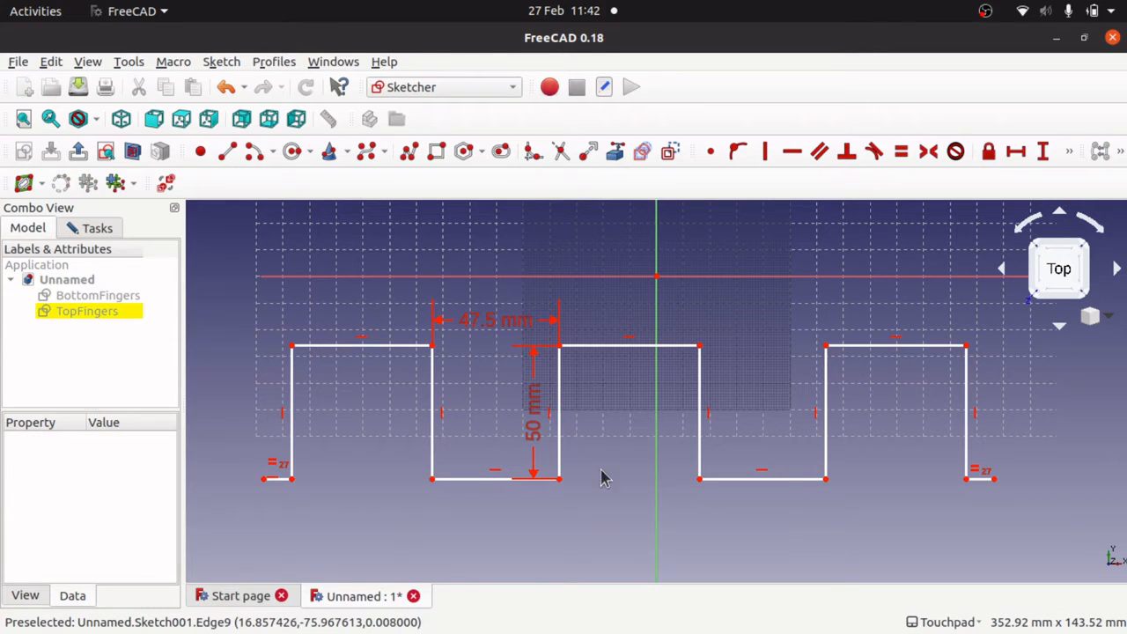
Step: Constrain all six vertical finger sides in the TopFingers sketch to equal length
click(556, 425)
click(702, 421)
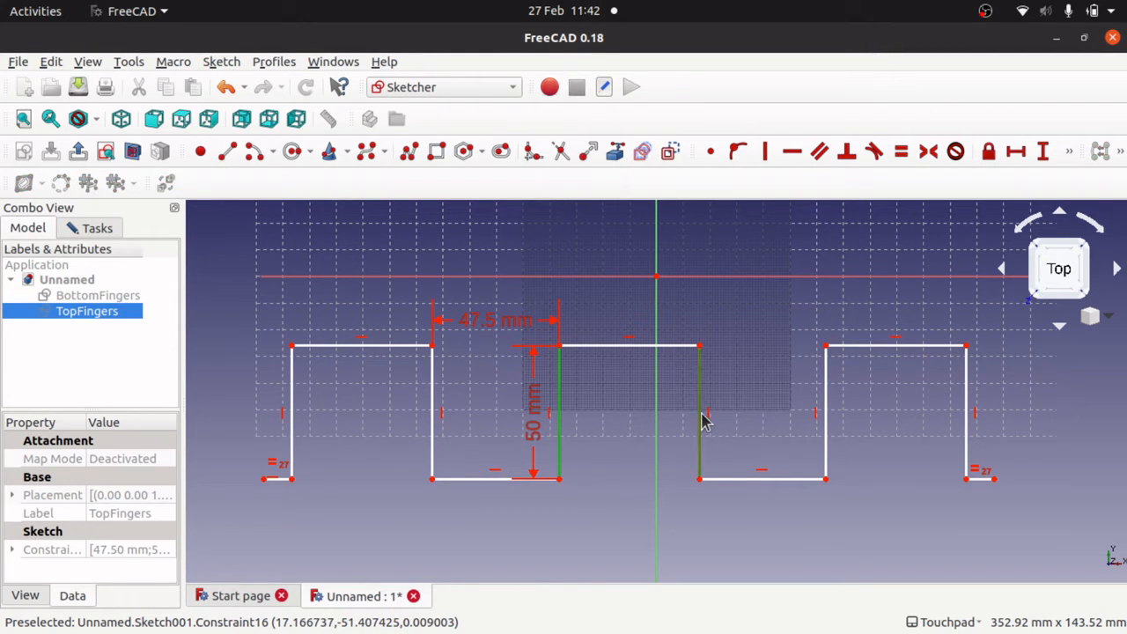
click(827, 416)
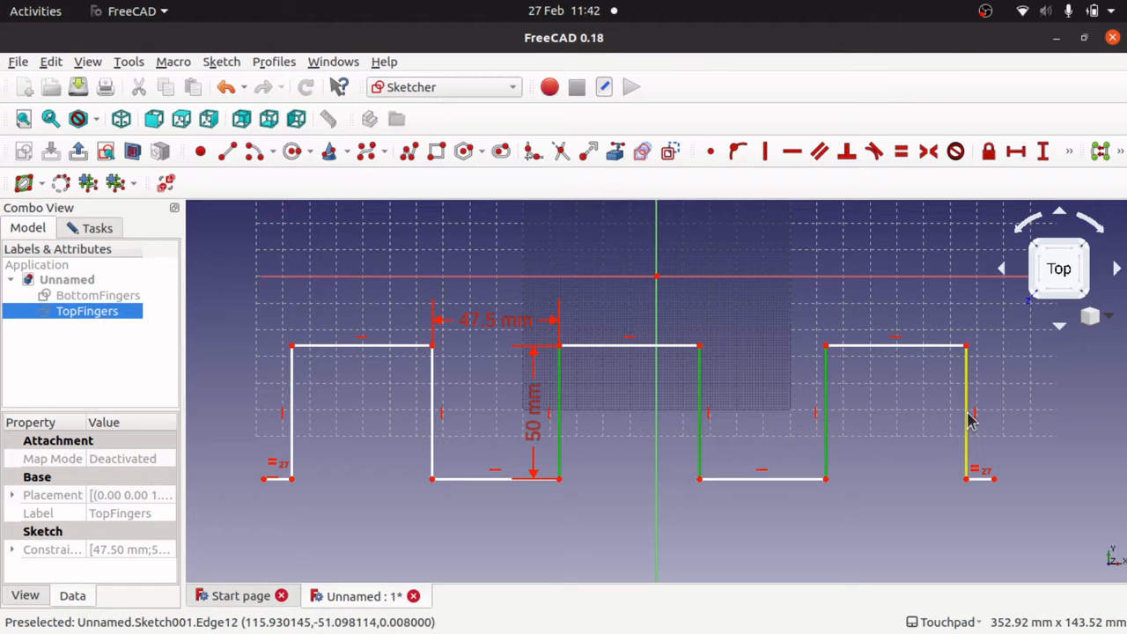
click(968, 420)
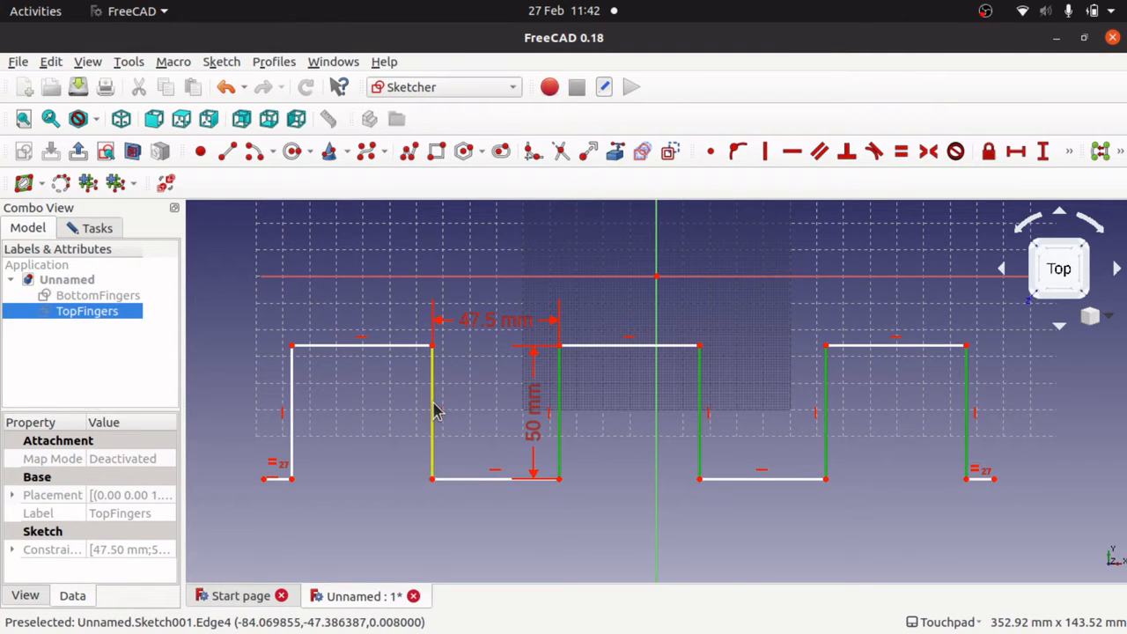
click(434, 410)
click(291, 401)
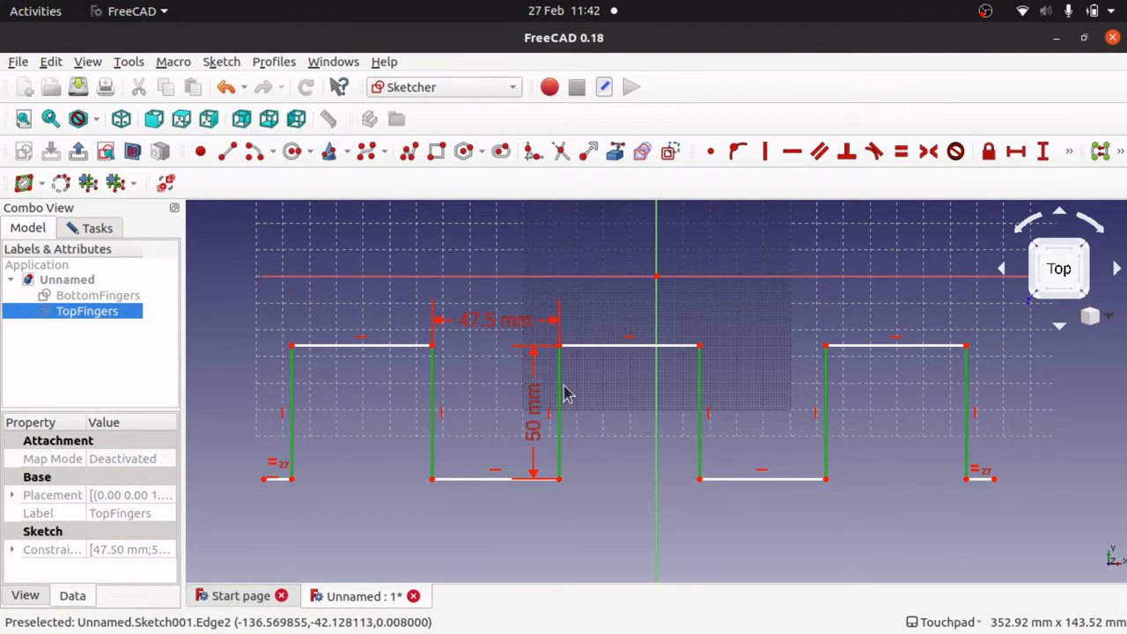
click(903, 155)
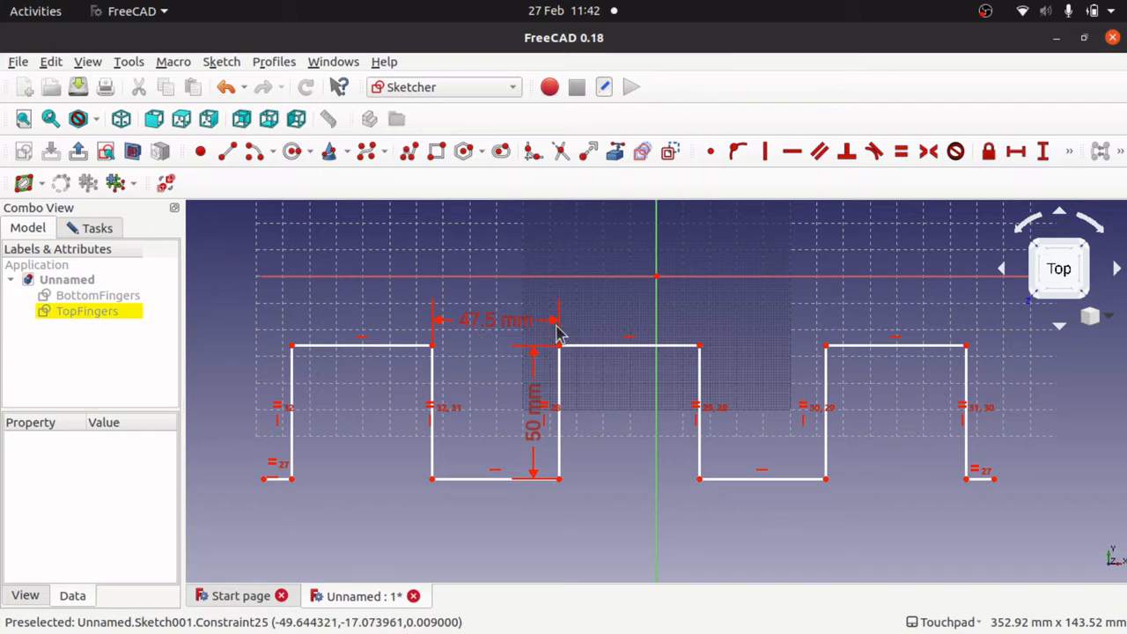
Step: Delete the 47.5 mm gap constraint and constrain the first finger's top edge to a 52.5 mm horizontal length
click(490, 334)
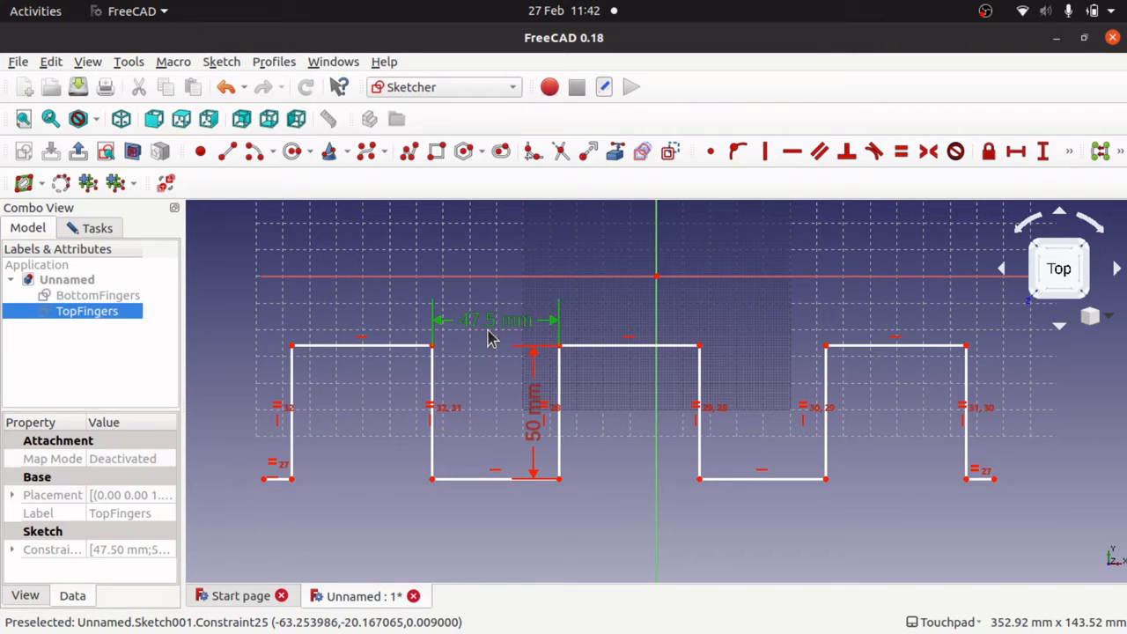
key(Delete)
click(379, 346)
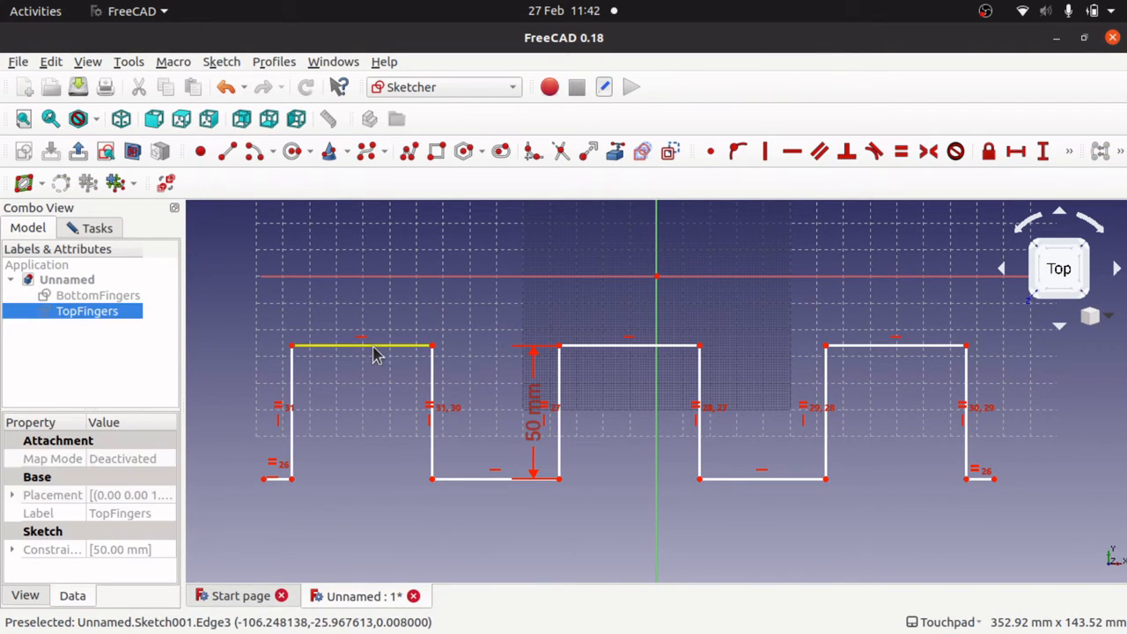
click(1015, 153)
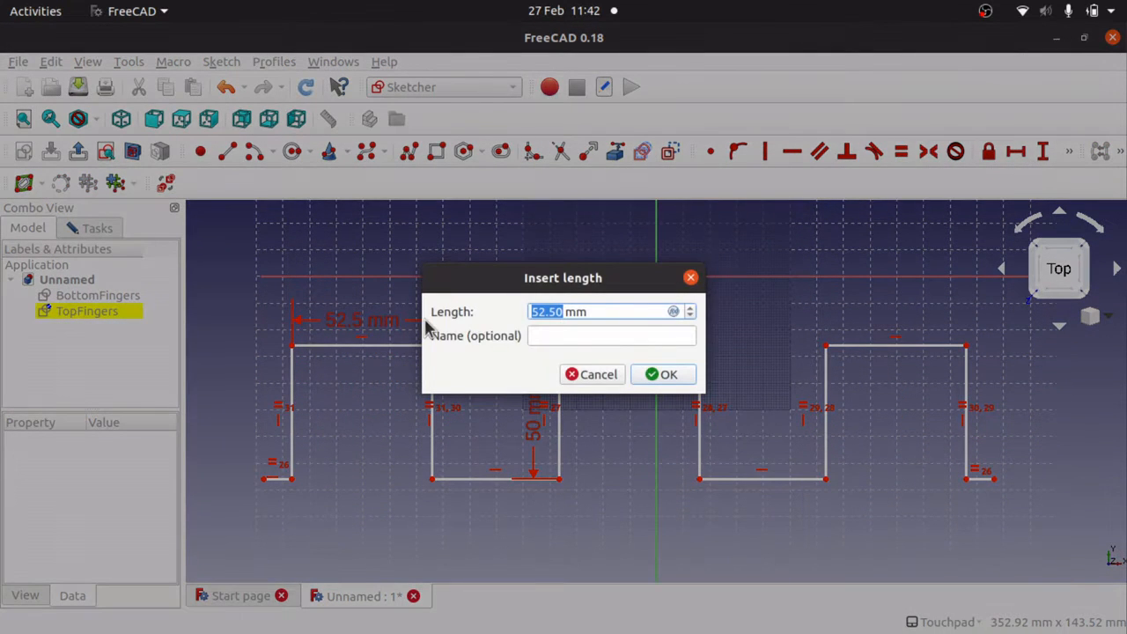
click(663, 374)
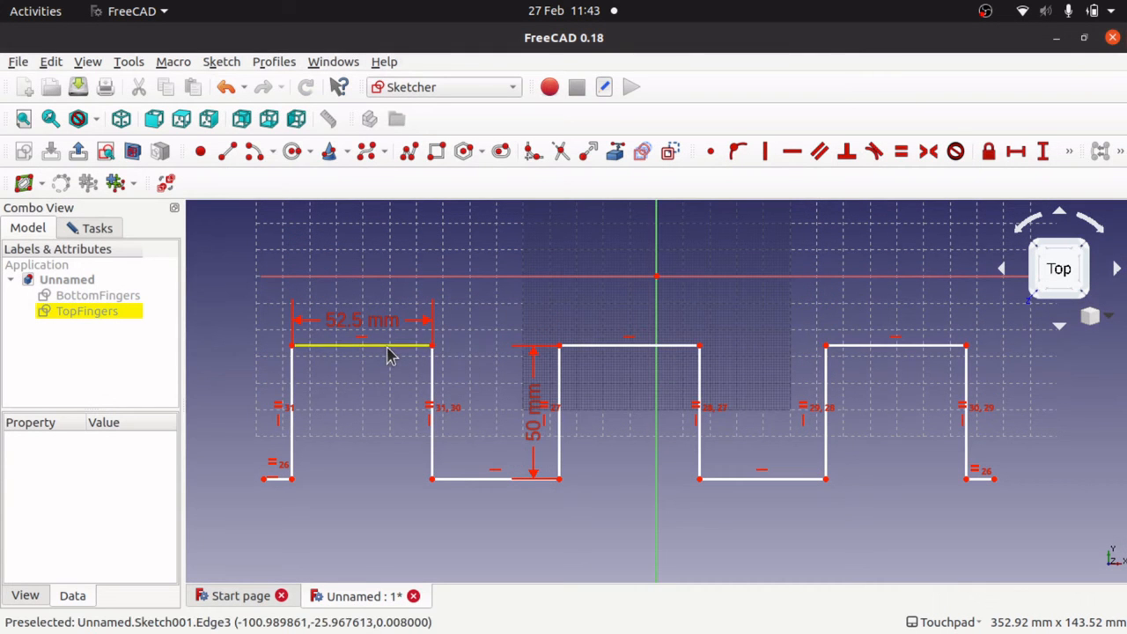
Step: Constrain the top edges of all three fingers in the TopFingers sketch to equal length
click(389, 347)
click(628, 348)
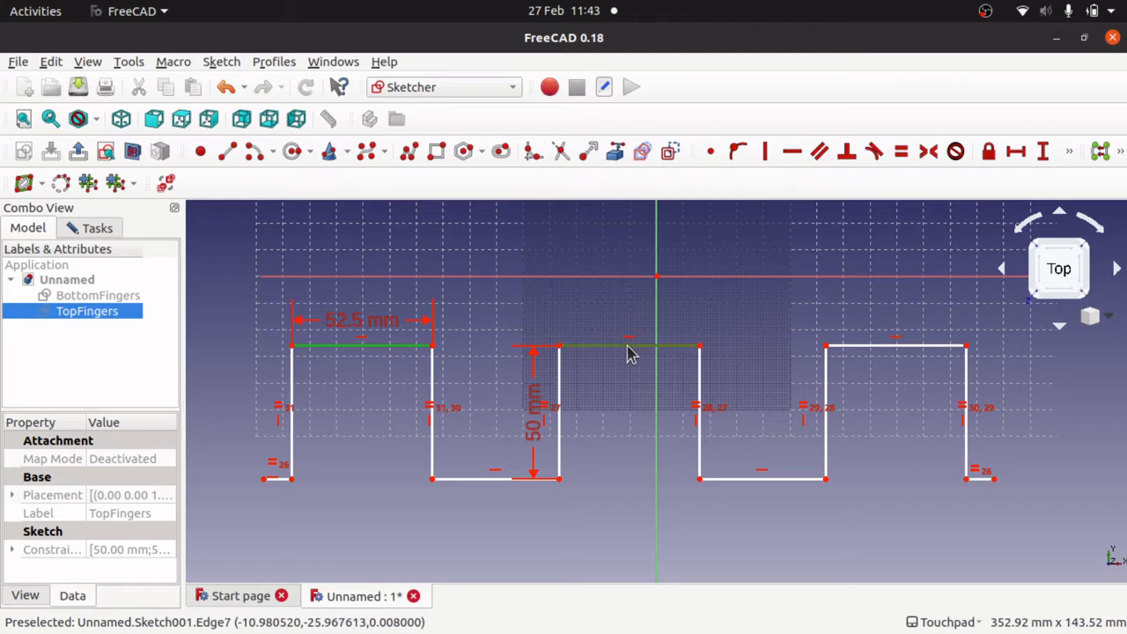
click(898, 350)
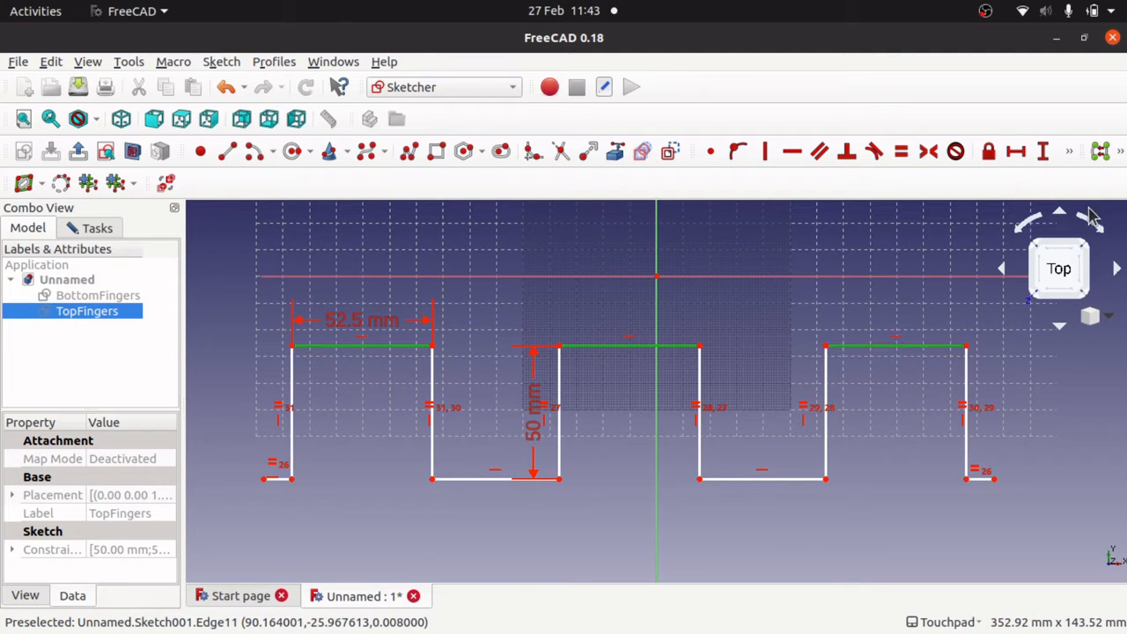
click(900, 154)
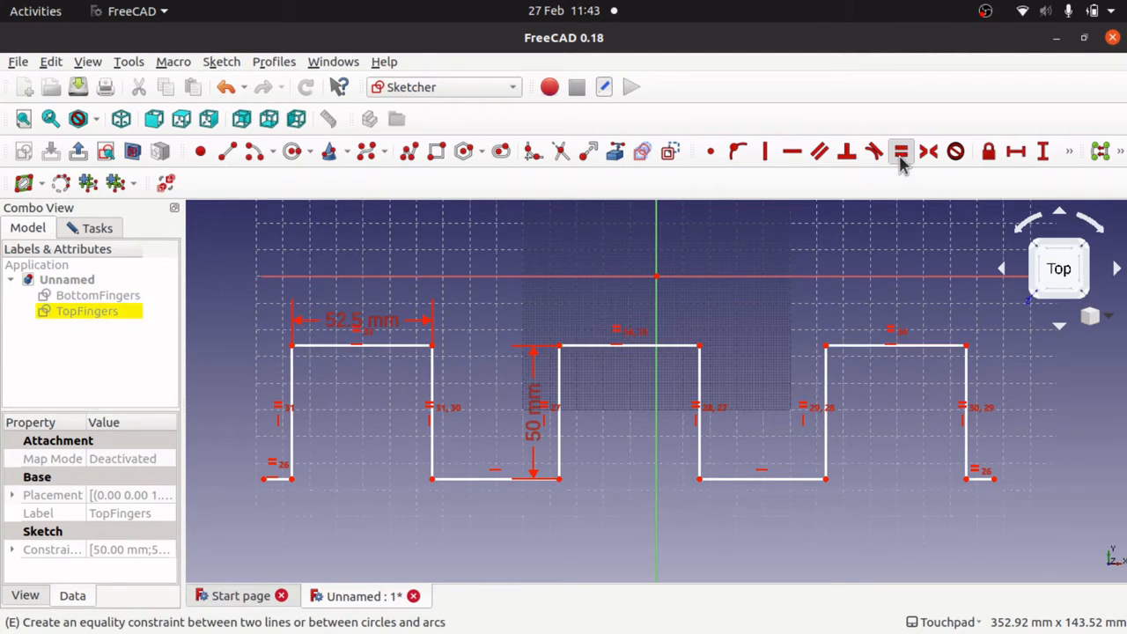
Step: Constrain the bottom edge of the first gap between fingers to a 47.5 mm horizontal length
click(478, 480)
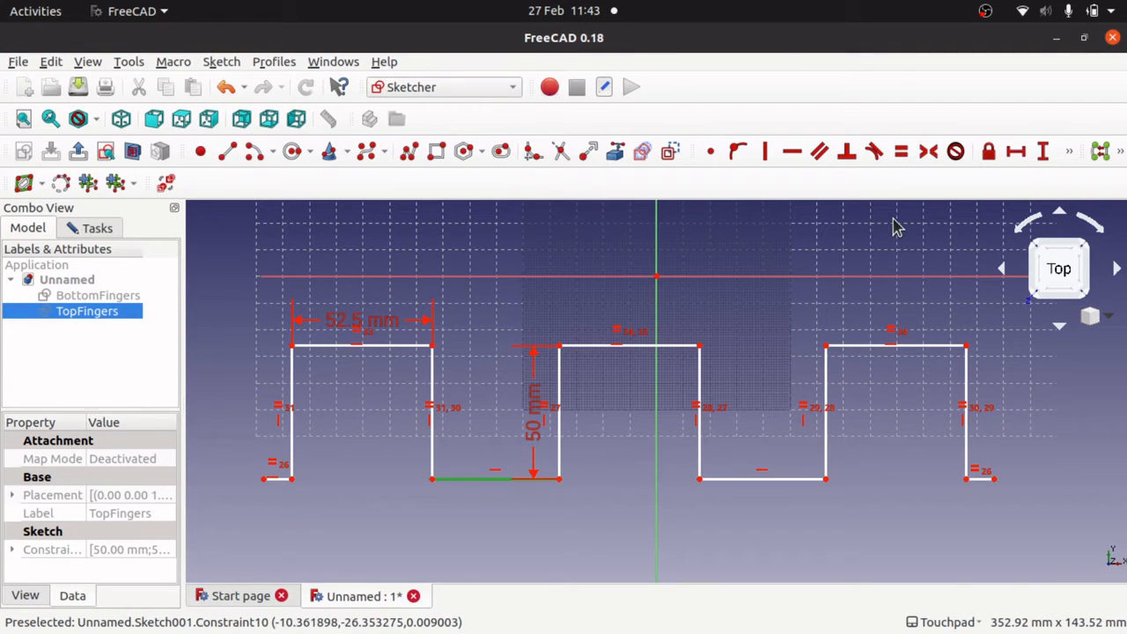
click(502, 269)
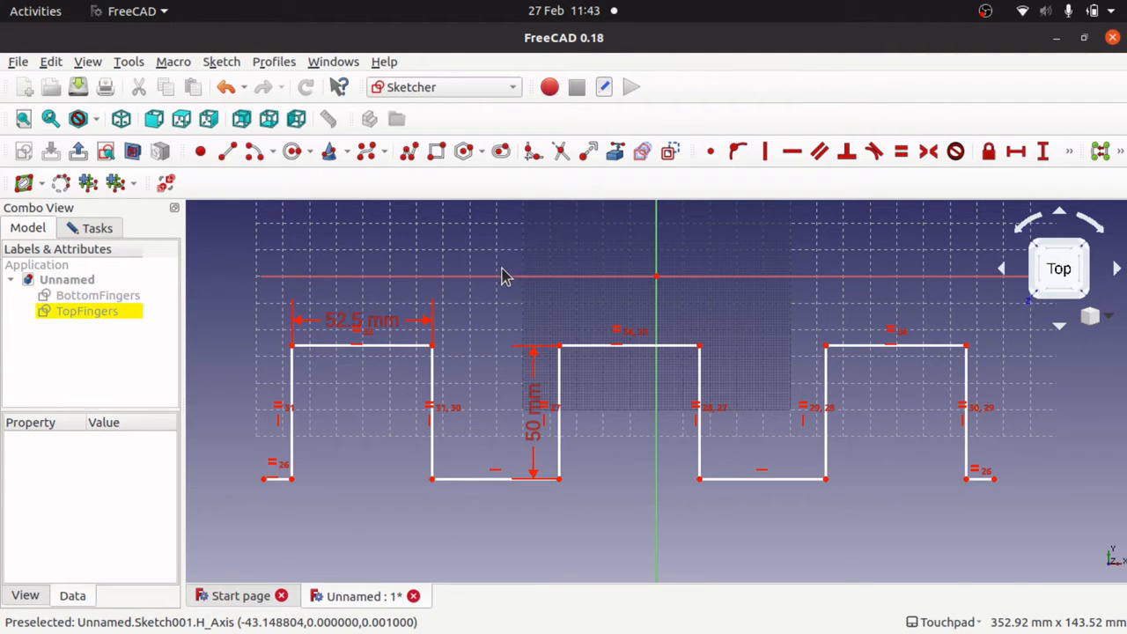
click(491, 489)
click(1016, 150)
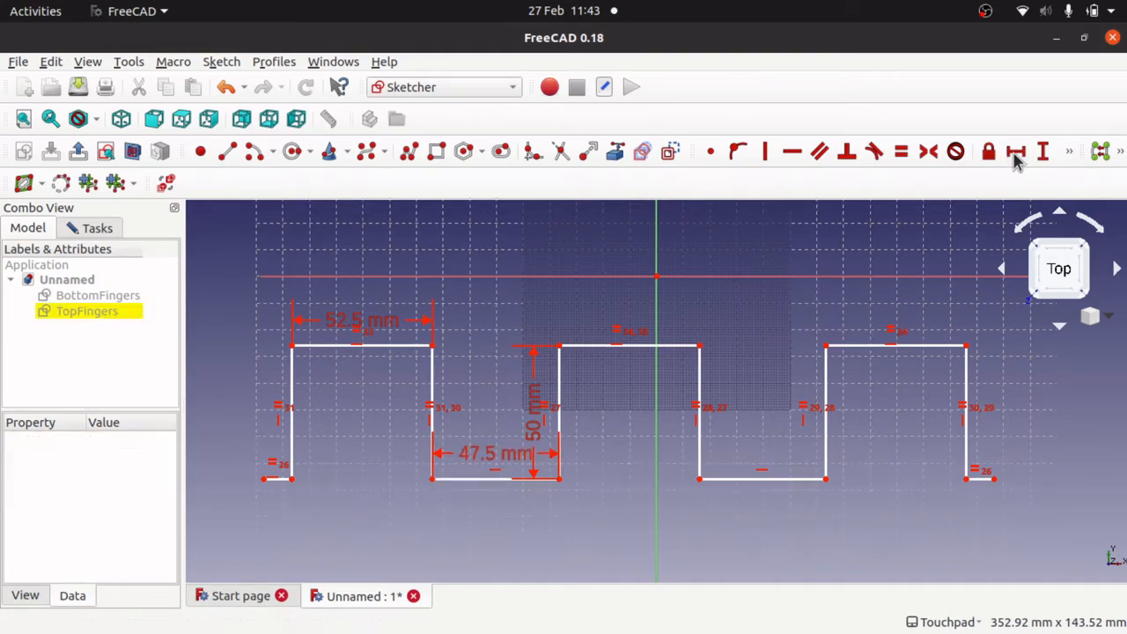
click(661, 378)
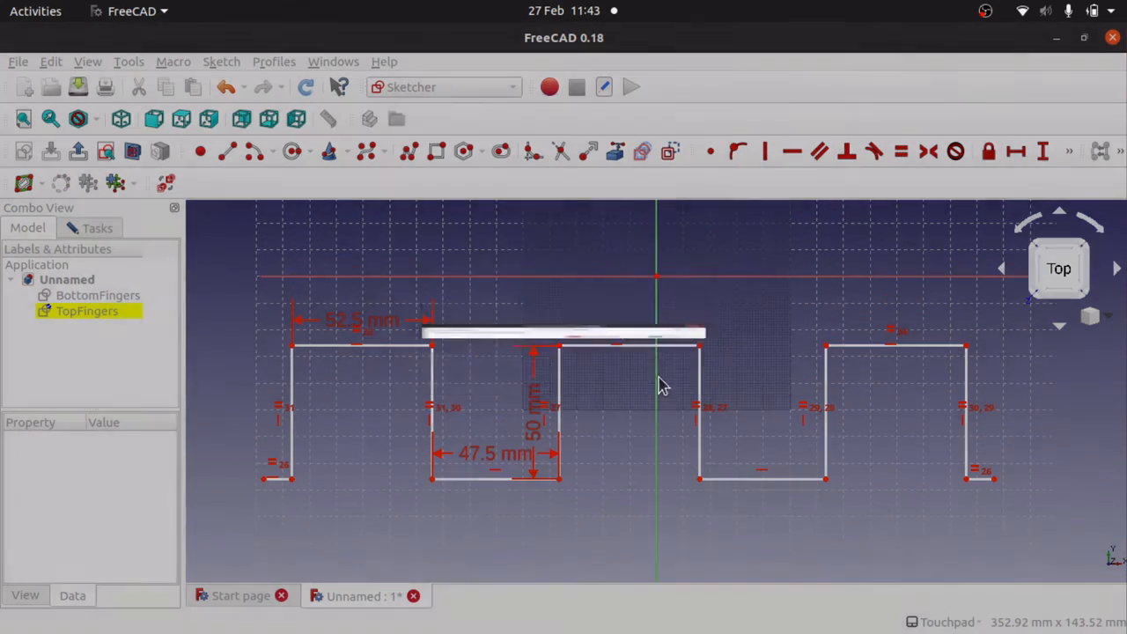
Step: Constrain the bottom edges of the two gaps between the fingers to equal length
click(490, 490)
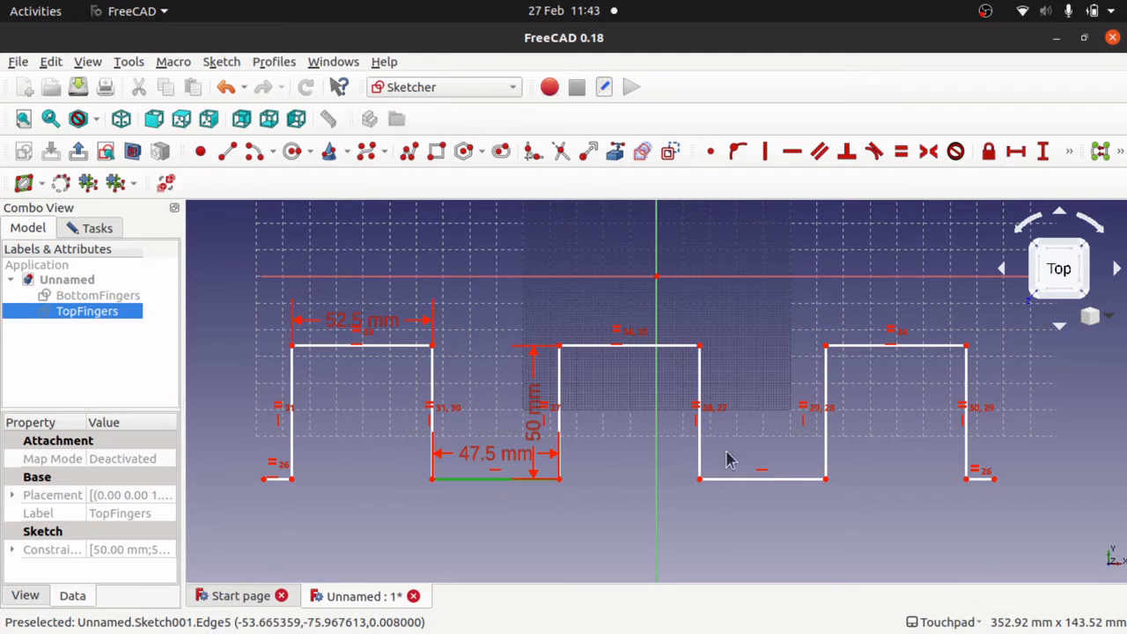
click(771, 489)
click(901, 155)
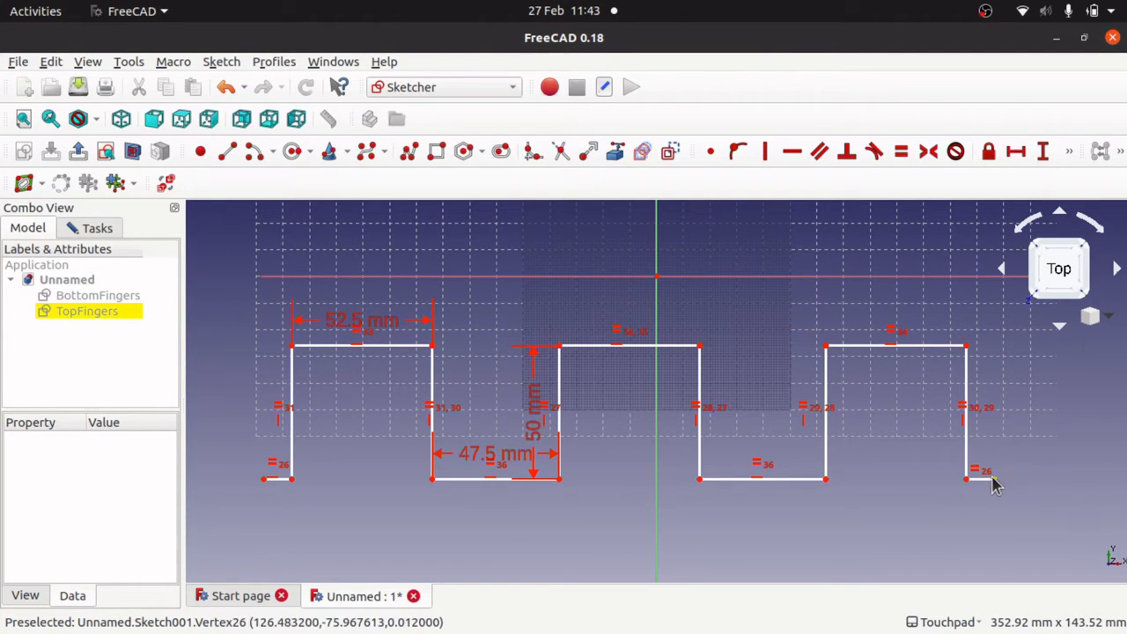
Step: Make the short end segment at the profile's right end horizontal, testing the sketch's freedom with trial moves that are undone
mouse_move(995, 478)
mouse_down()
mouse_move(977, 448)
mouse_move(978, 402)
mouse_move(1007, 476)
mouse_up()
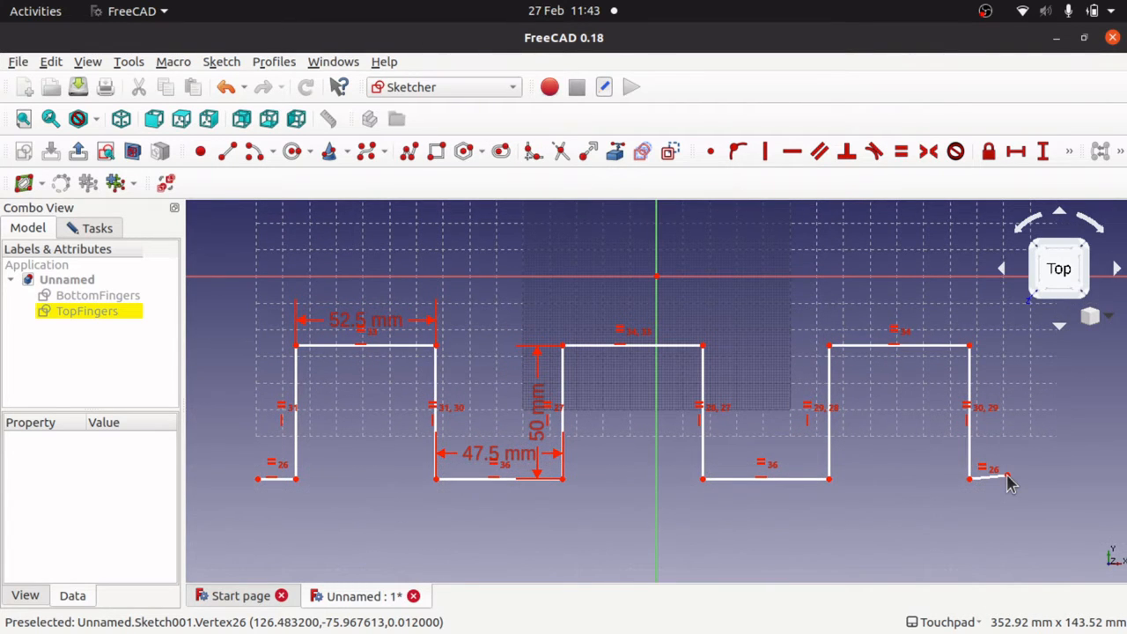
key(ctrl+z)
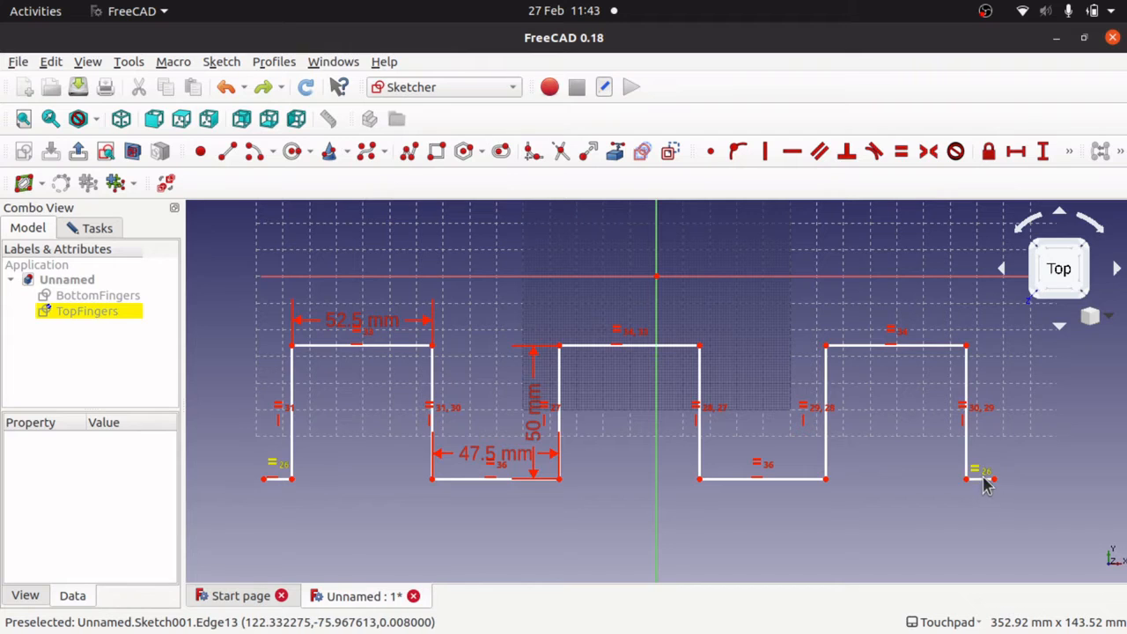
click(978, 471)
click(1065, 388)
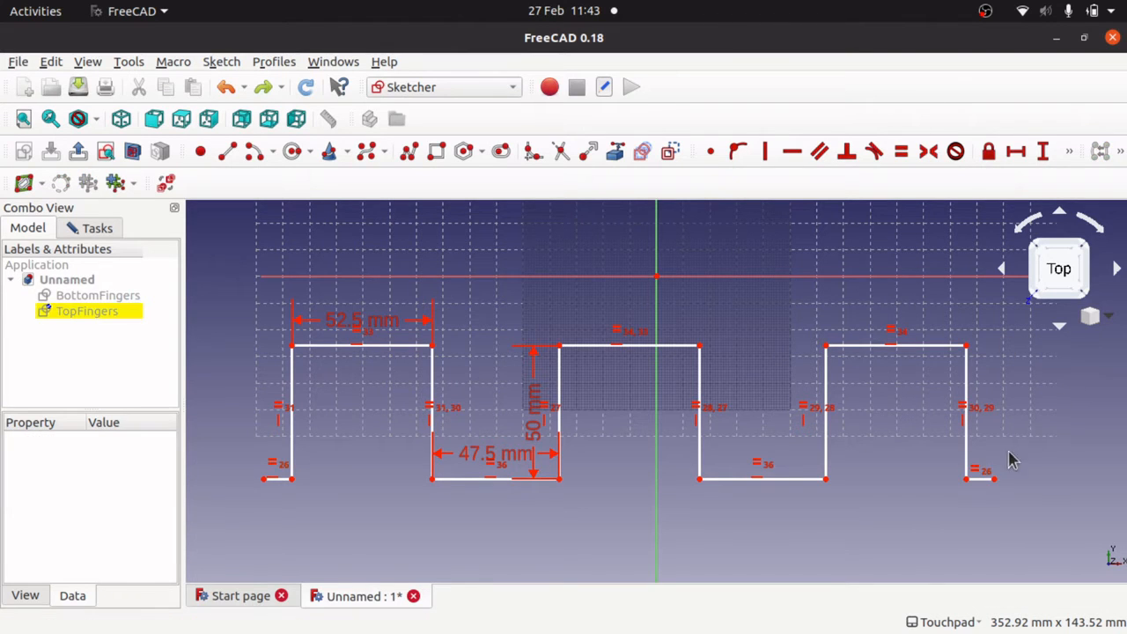
click(982, 481)
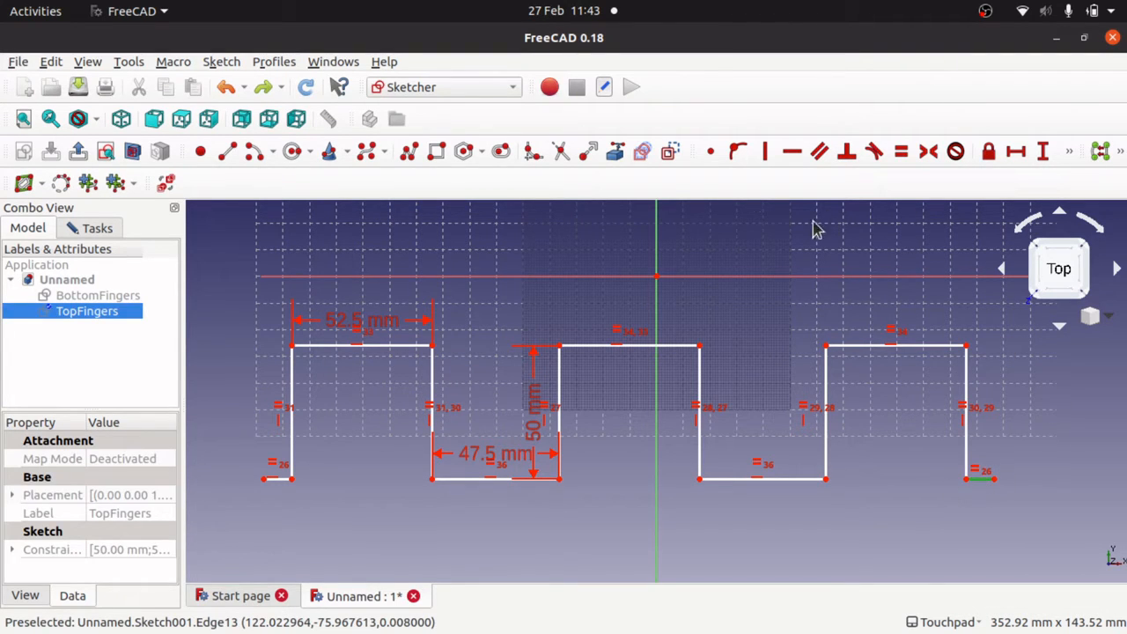
click(792, 152)
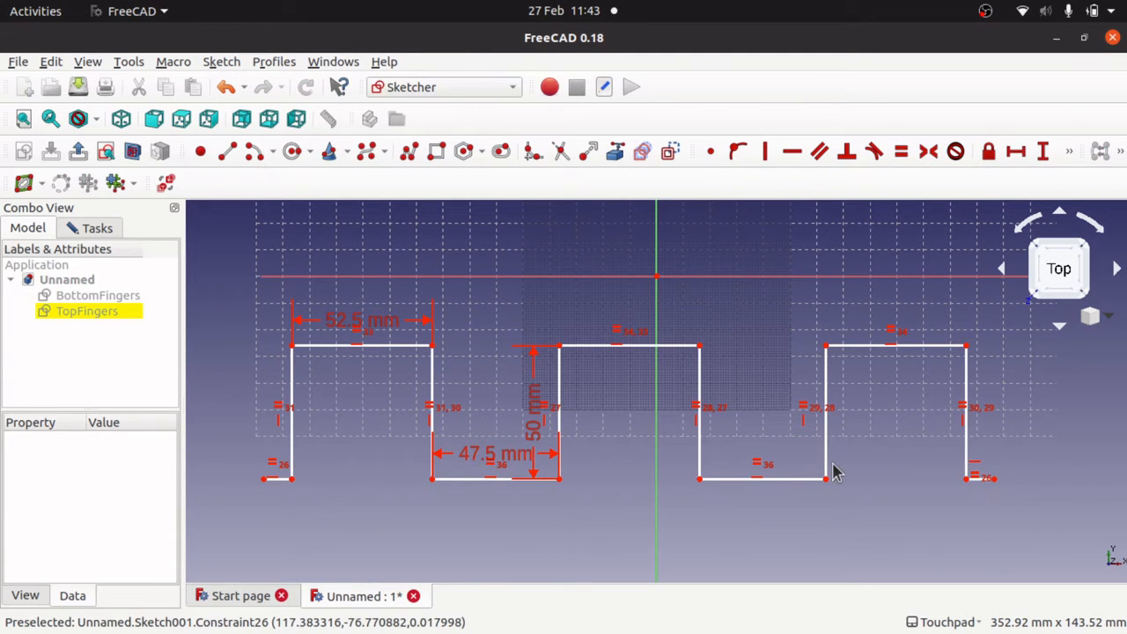
mouse_move(797, 485)
mouse_down()
mouse_move(797, 443)
mouse_move(828, 520)
mouse_move(738, 465)
mouse_move(913, 493)
mouse_move(798, 432)
mouse_move(830, 492)
mouse_move(898, 464)
mouse_move(835, 466)
mouse_up()
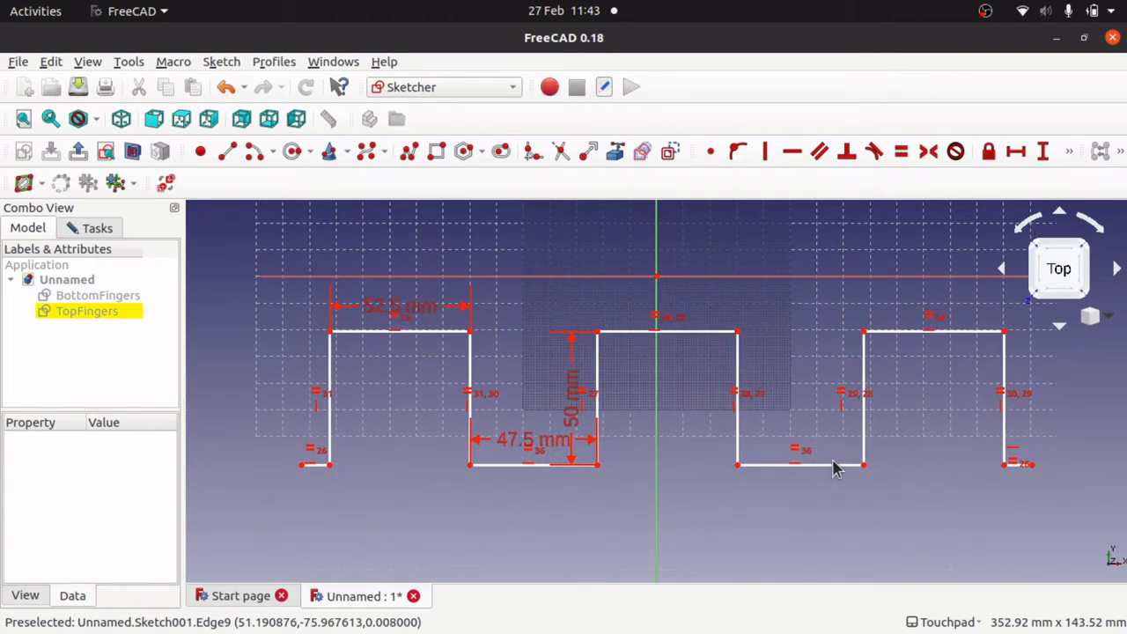
key(ctrl+z)
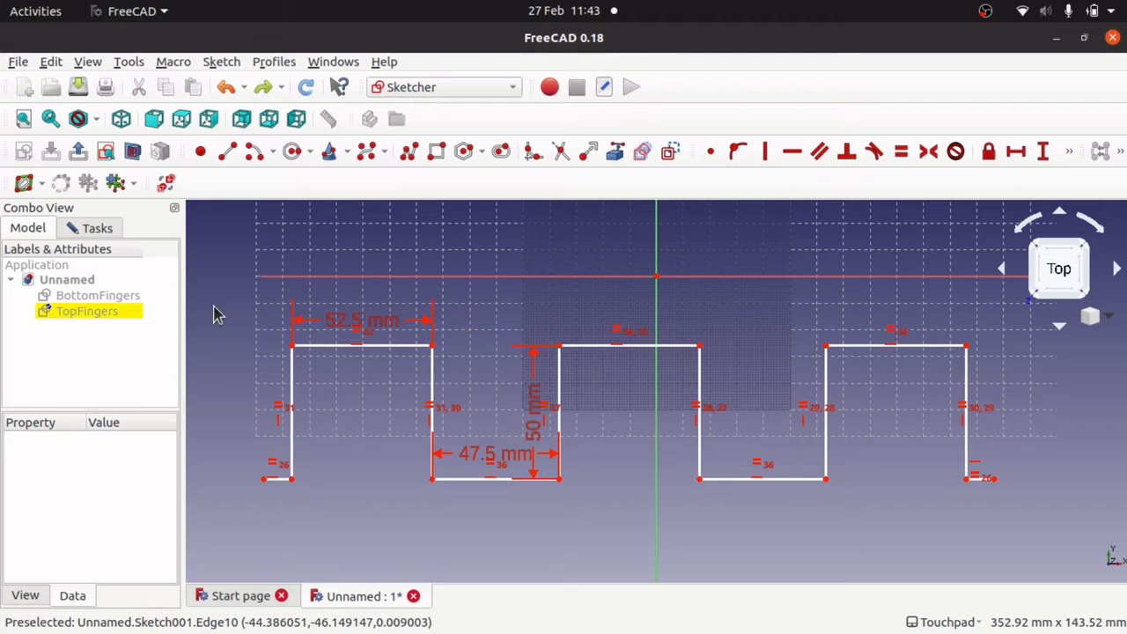
Step: Finish editing the TopFingers sketch and close it
click(104, 317)
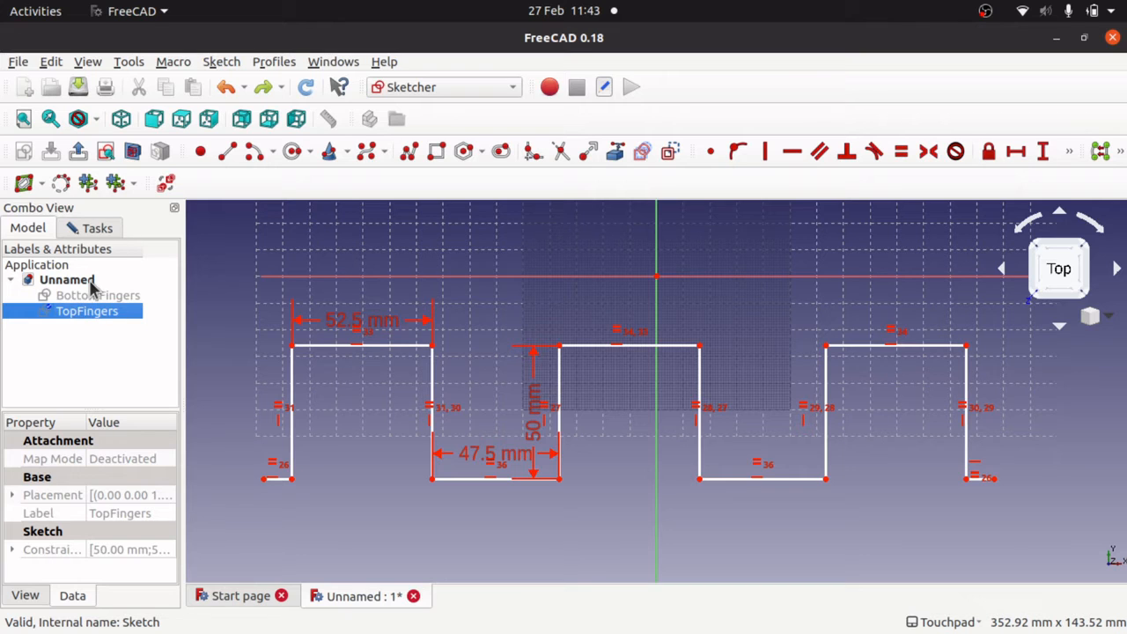
click(101, 300)
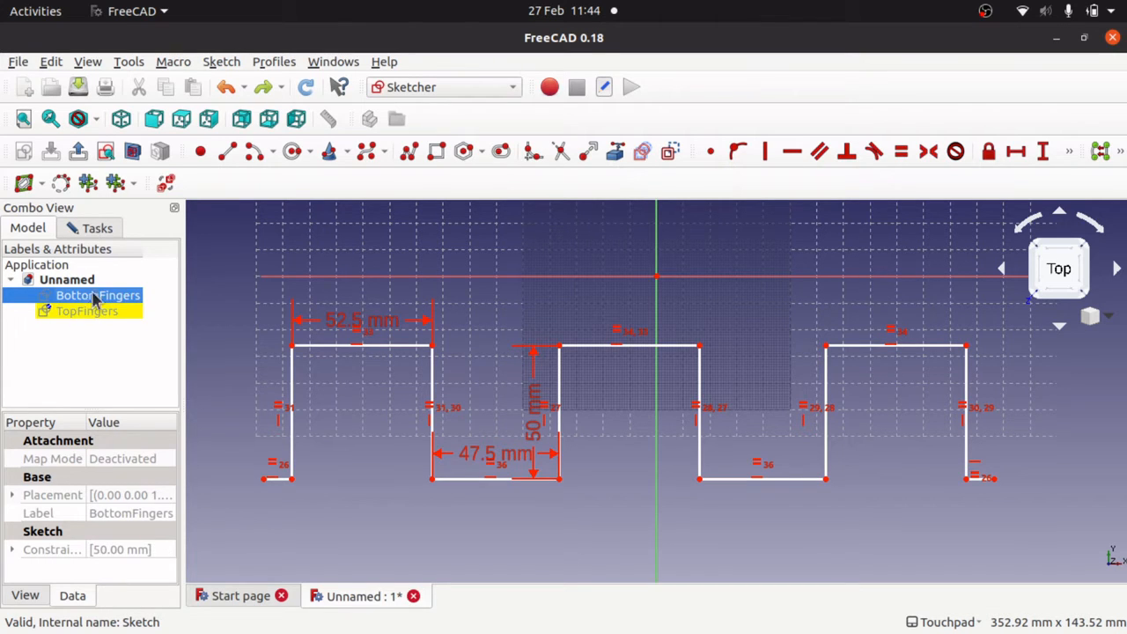
click(96, 229)
click(112, 264)
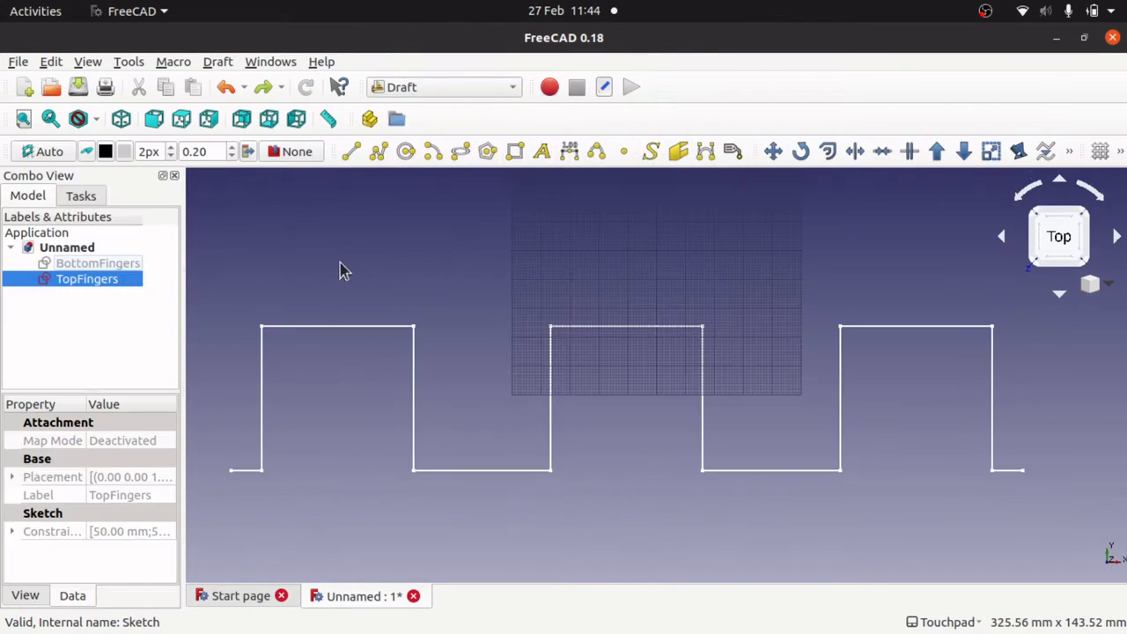
Step: Show the BottomFingers sketch to compare it with TopFingers, and hide it again
click(100, 263)
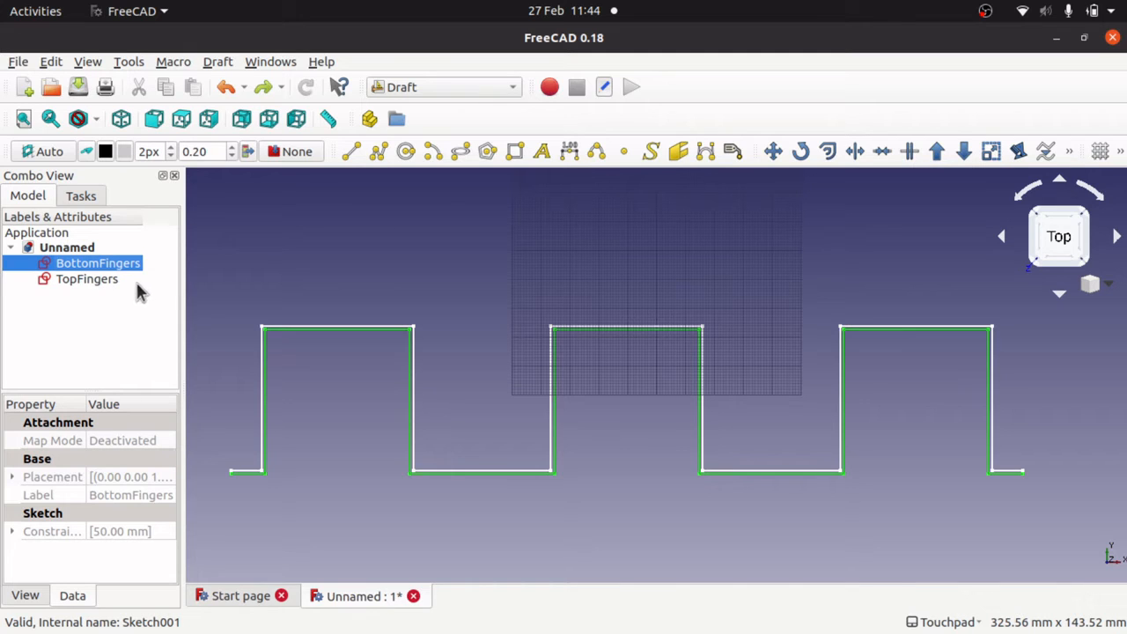
key(space)
click(91, 280)
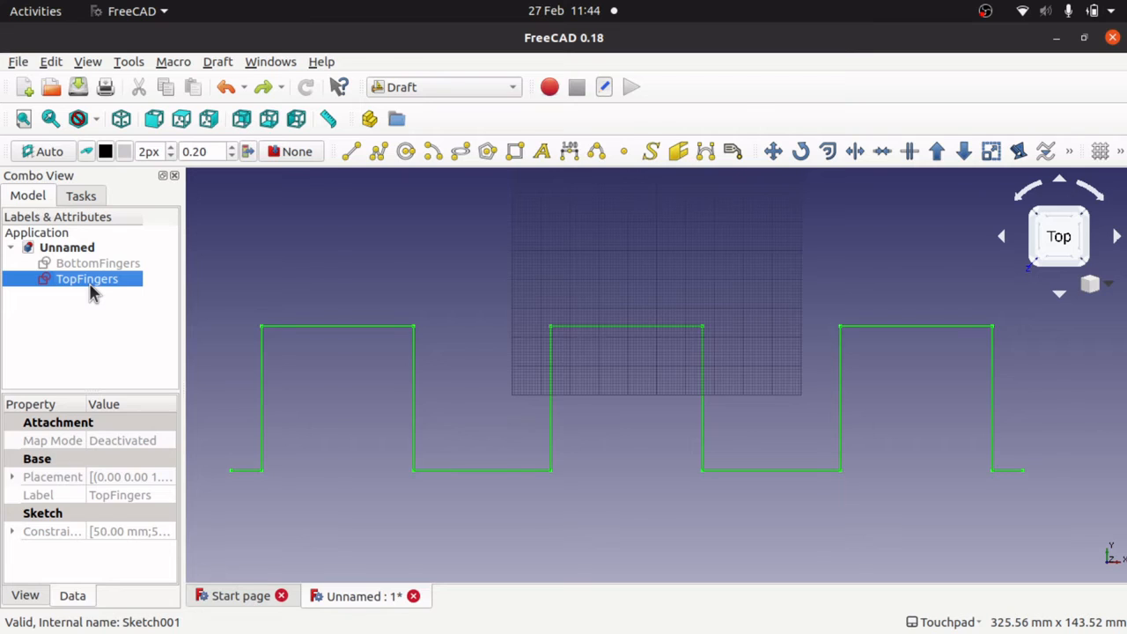
Step: Reopen the TopFingers sketch for editing with the BottomFingers sketch hidden
double_click(89, 282)
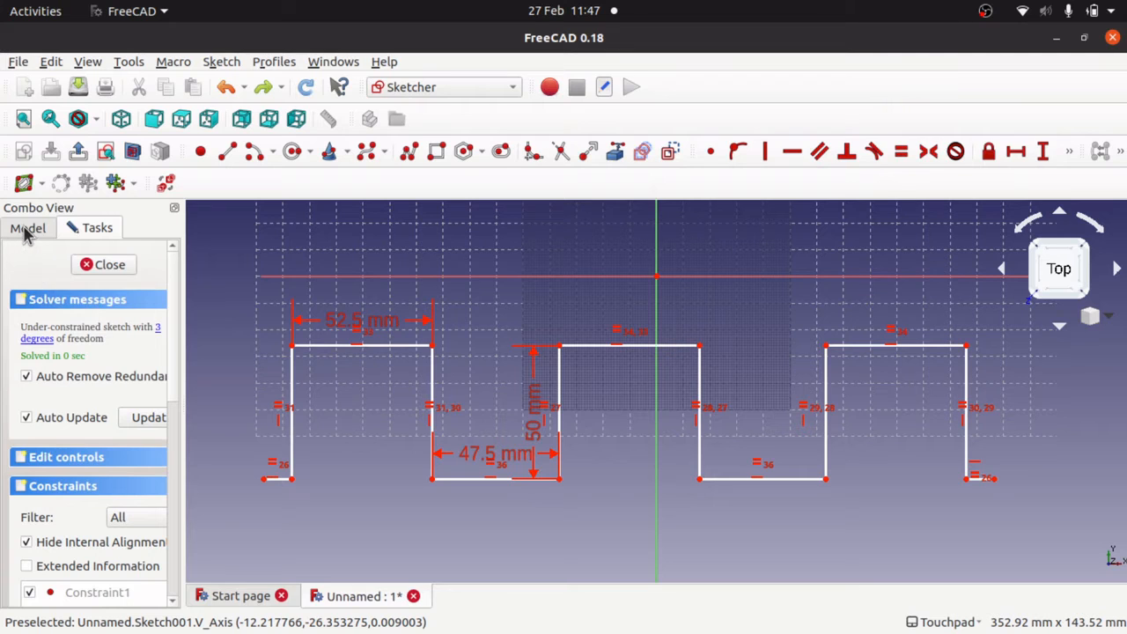
click(27, 229)
click(120, 298)
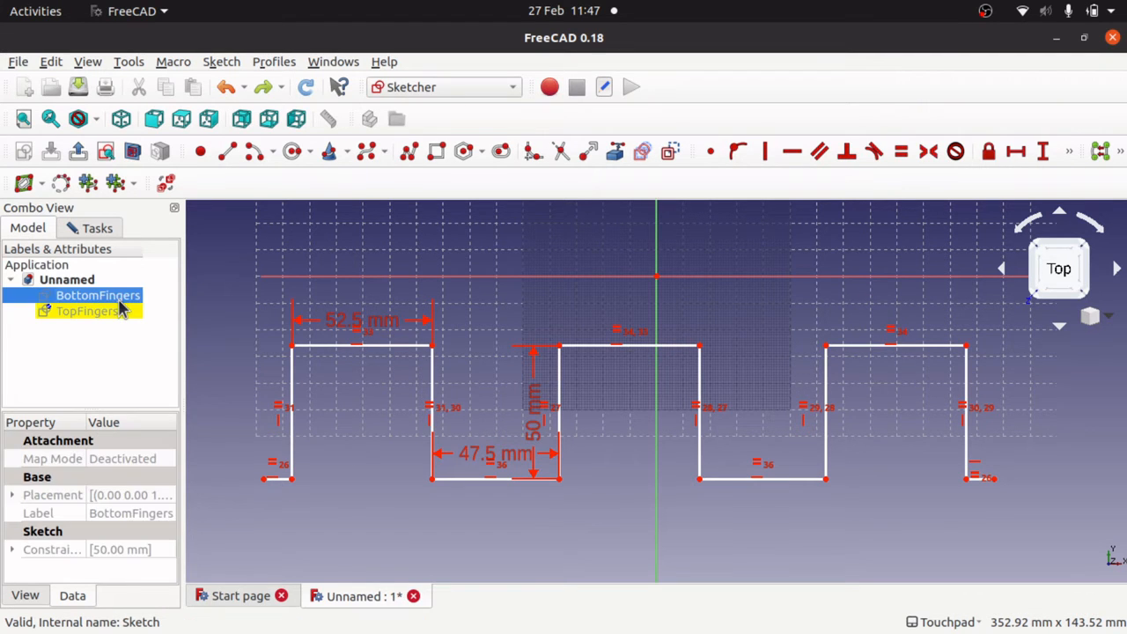
key(space)
click(92, 229)
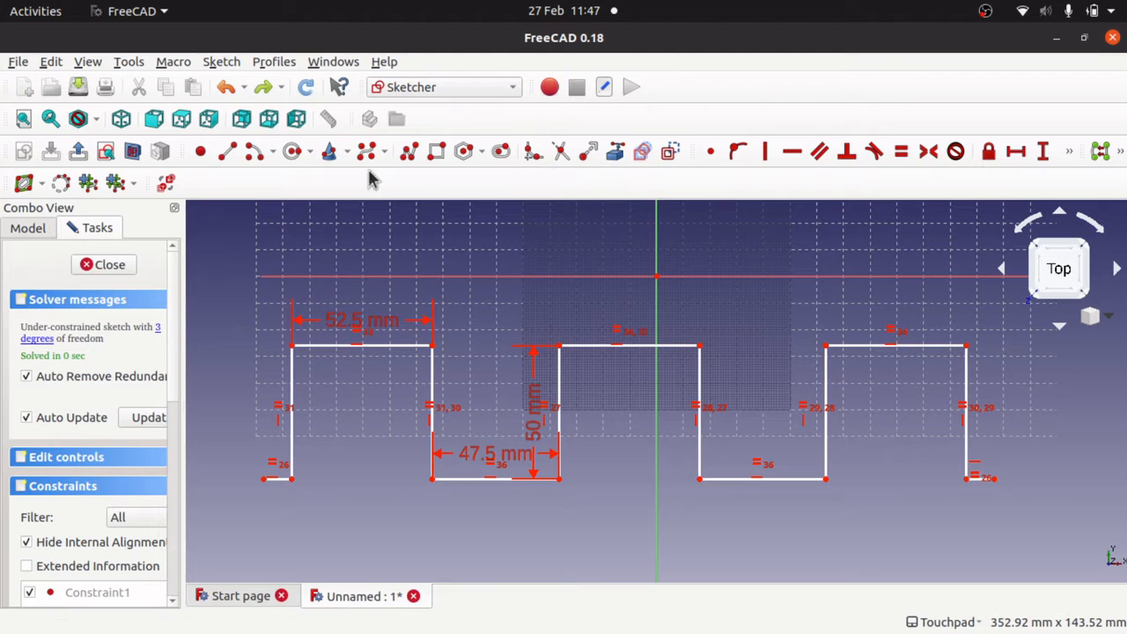
Step: Sketch a three-segment polyline from the profile's left end up about 95 mm, across about 270 mm above the fingers and down near the right end
click(410, 154)
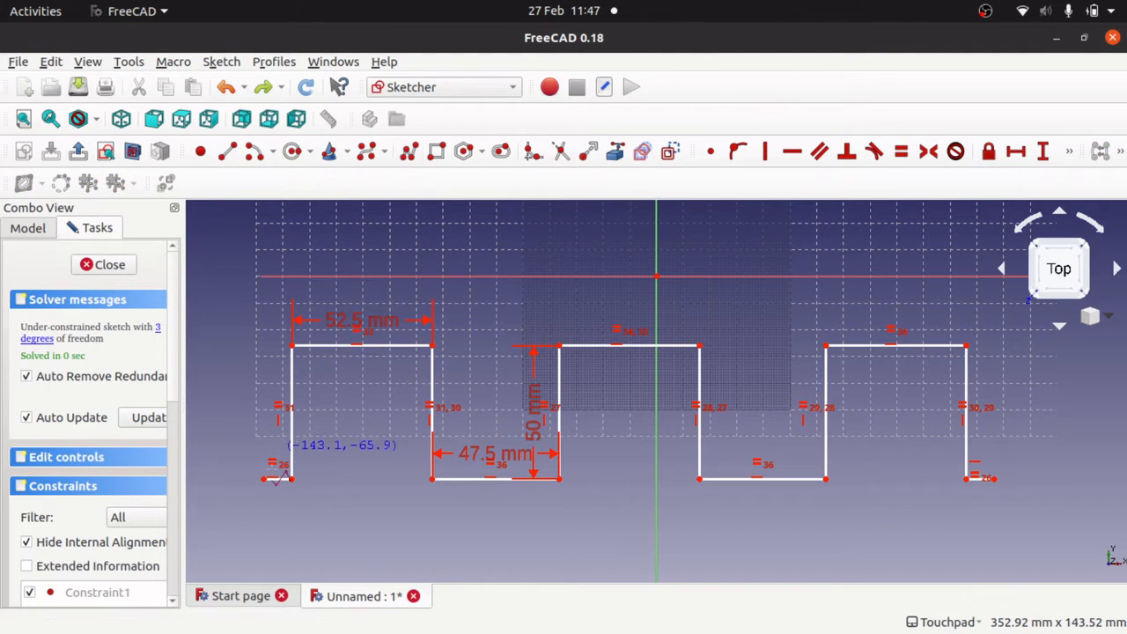
click(261, 479)
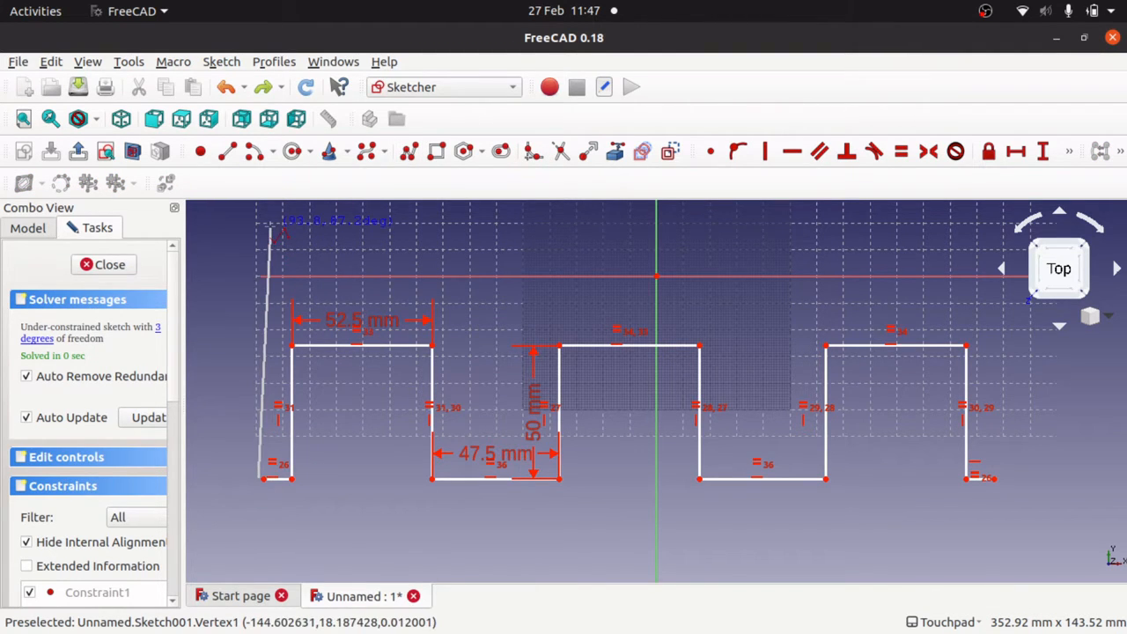
click(260, 224)
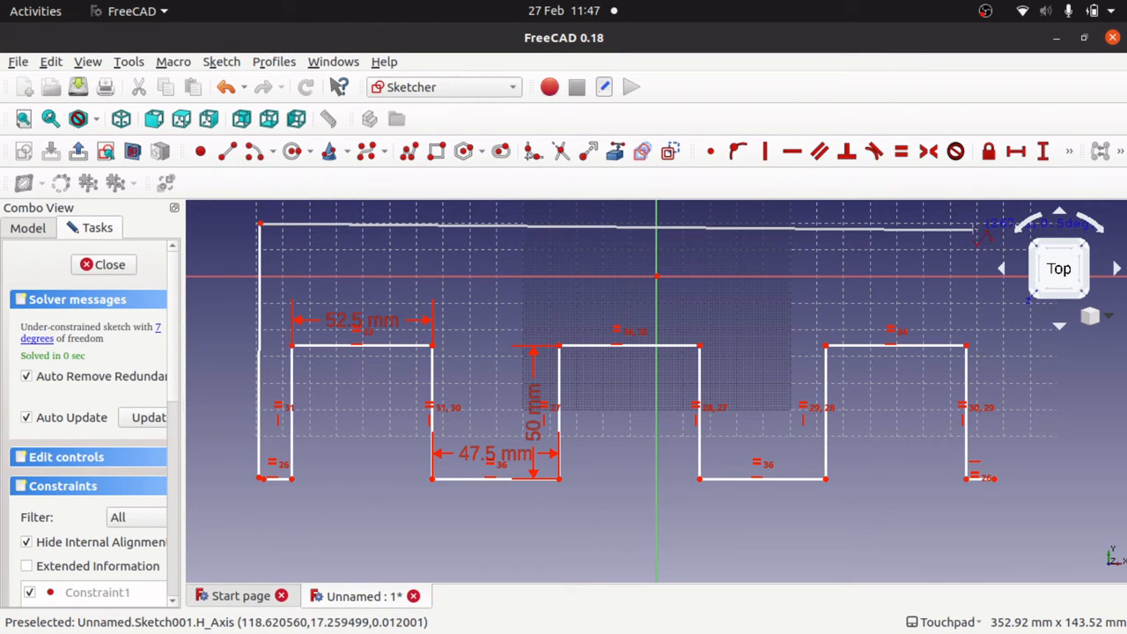
click(978, 230)
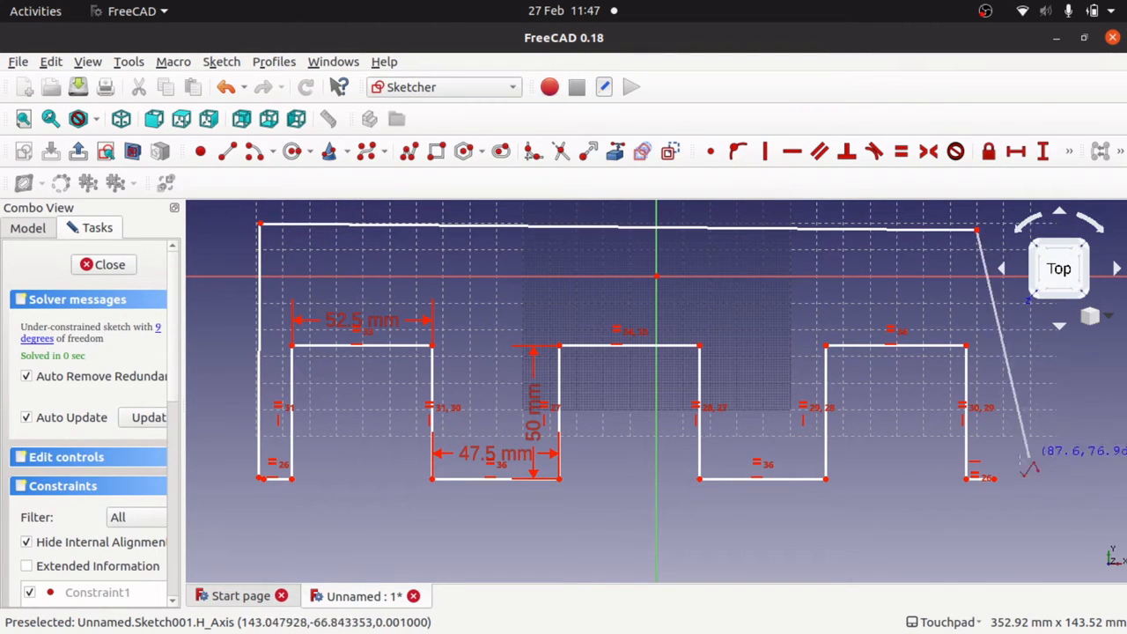
click(999, 478)
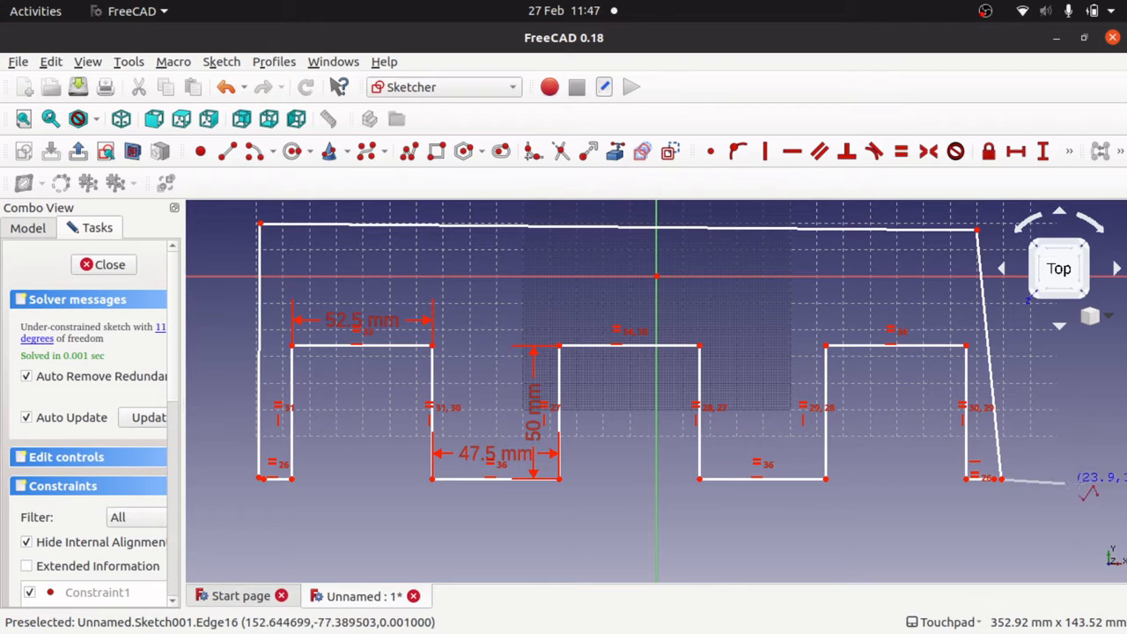
key(Escape)
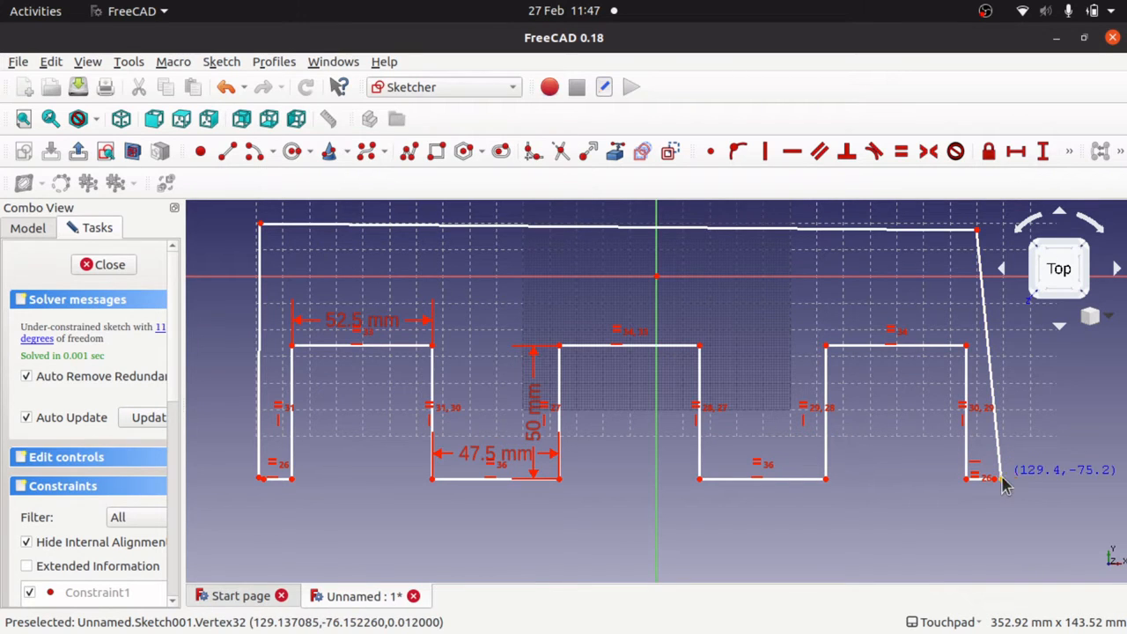
key(Escape)
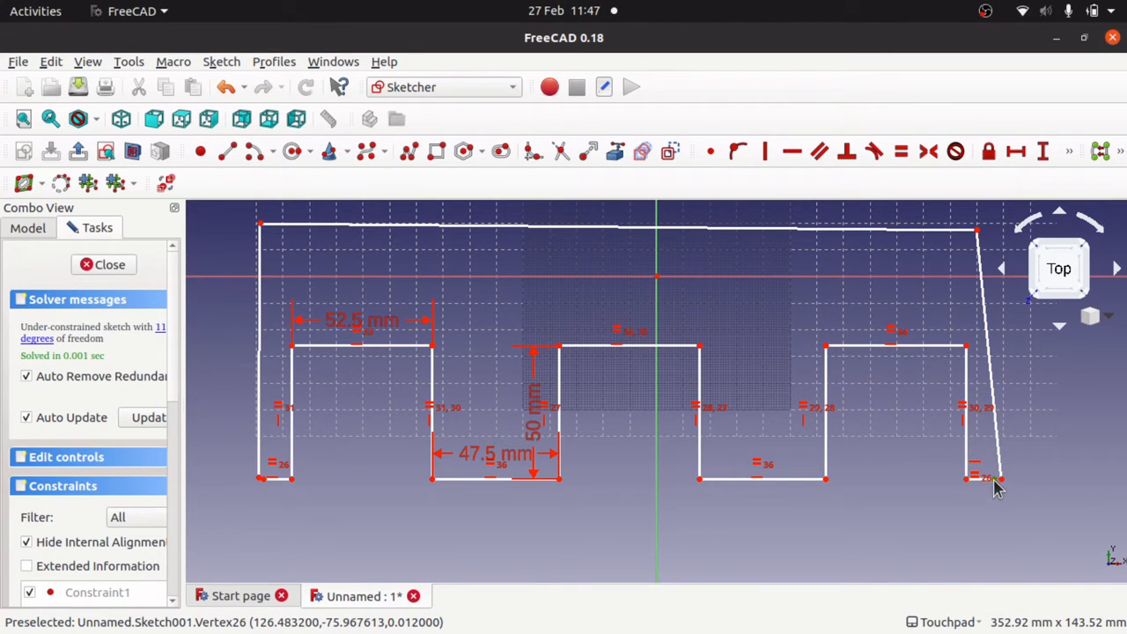
Step: Make the polyline's start coincident with the profile's left end point and constrain the outline's left side to vertical
click(710, 151)
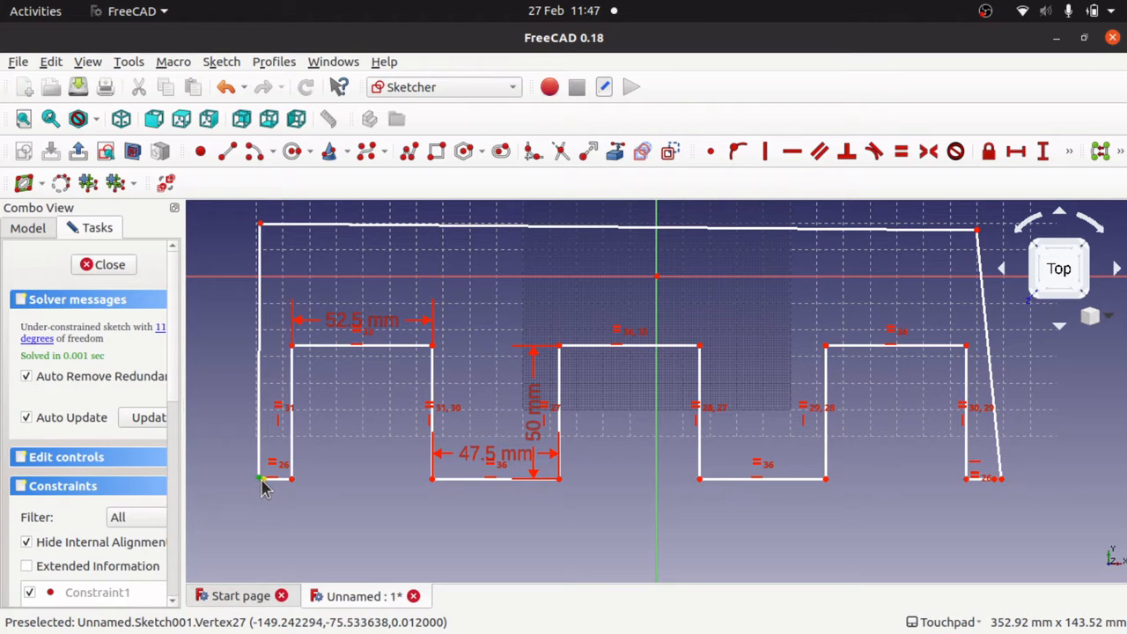
click(711, 151)
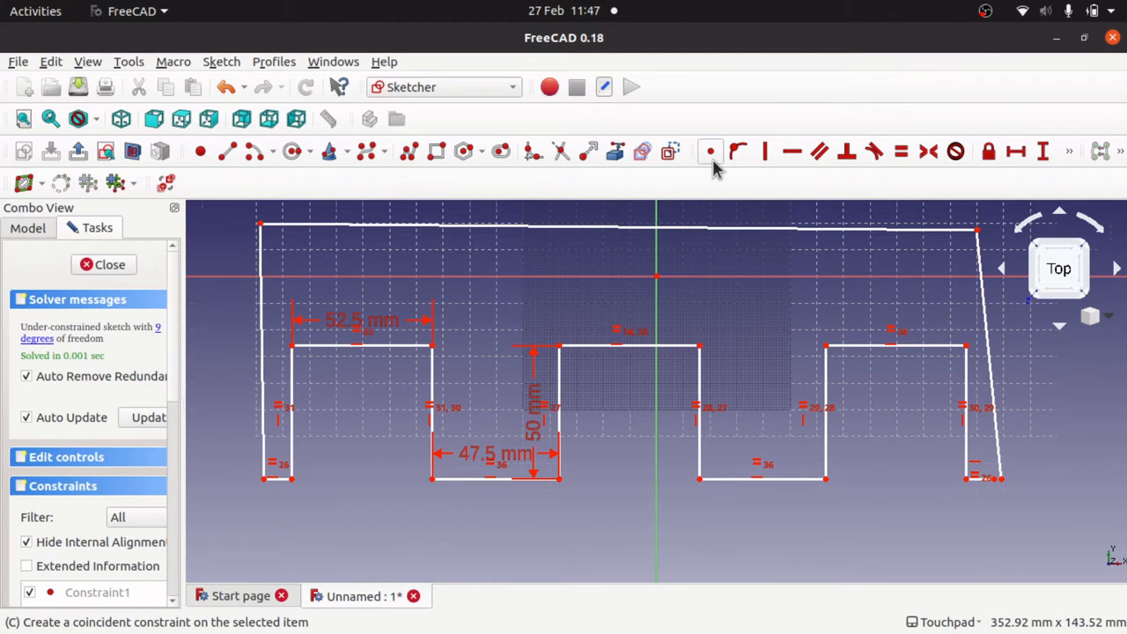
click(261, 320)
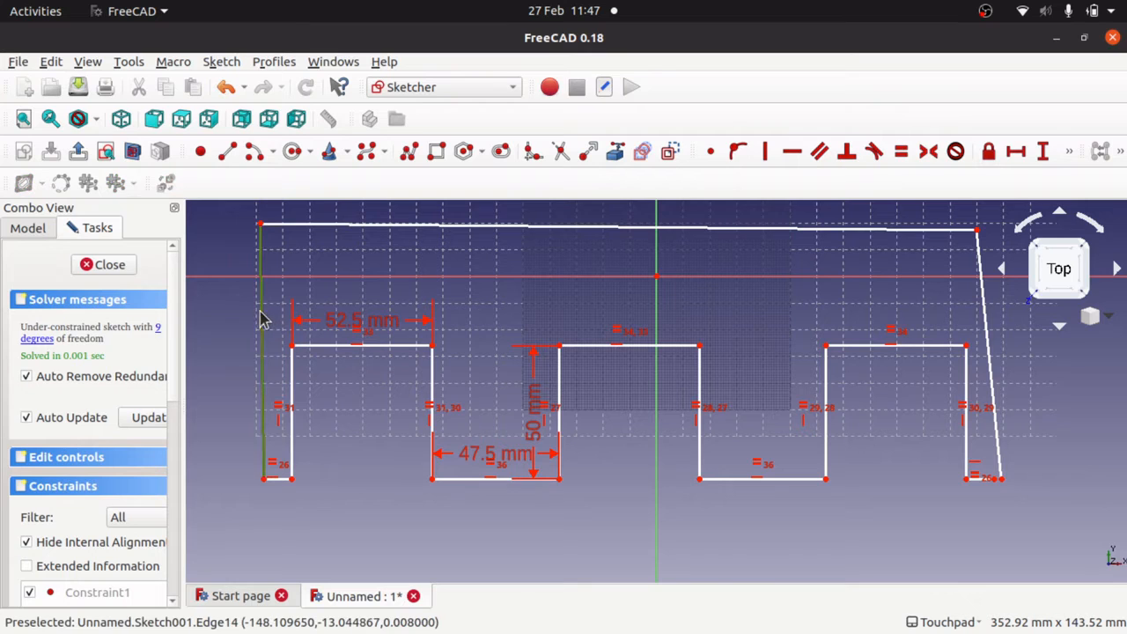
click(759, 157)
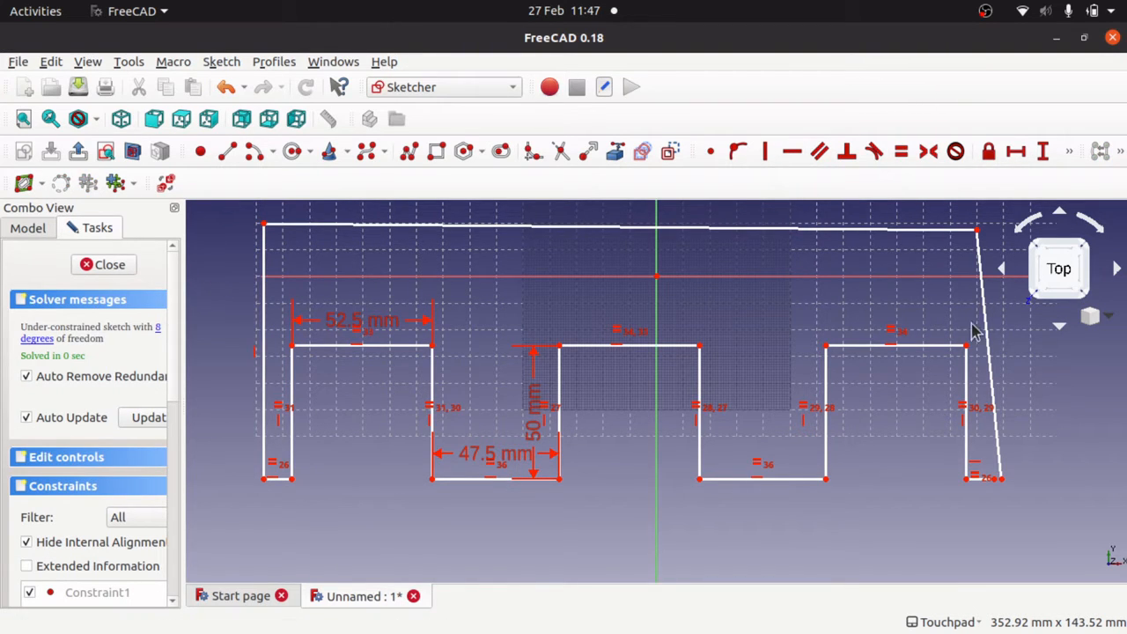
Step: Constrain the outline's right side to vertical and its top edge to horizontal
click(990, 334)
click(764, 151)
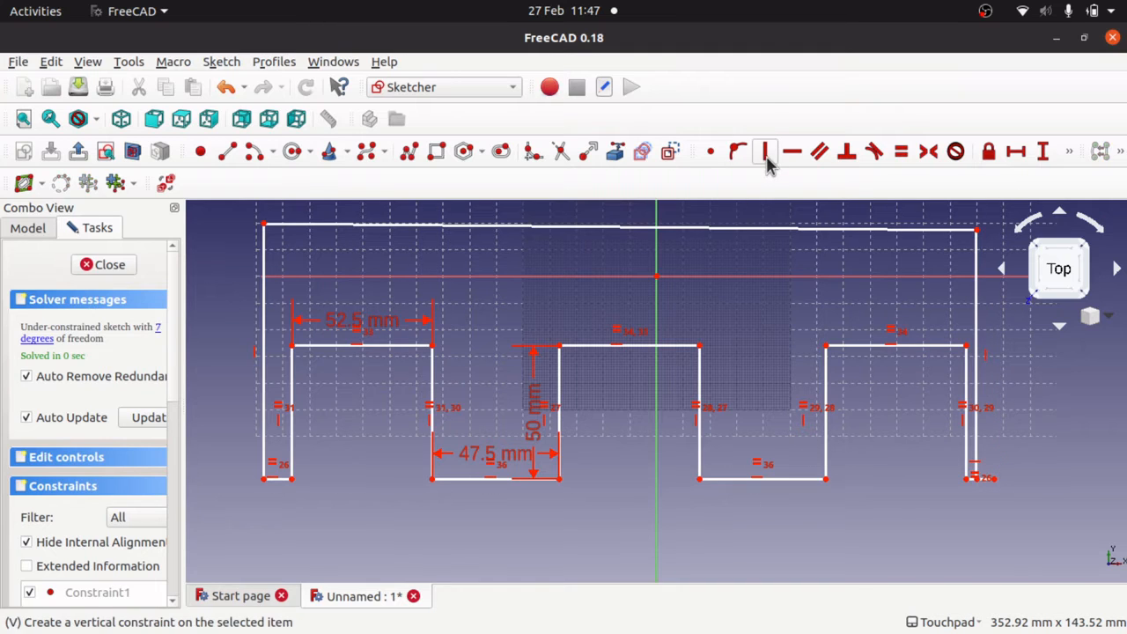
click(753, 230)
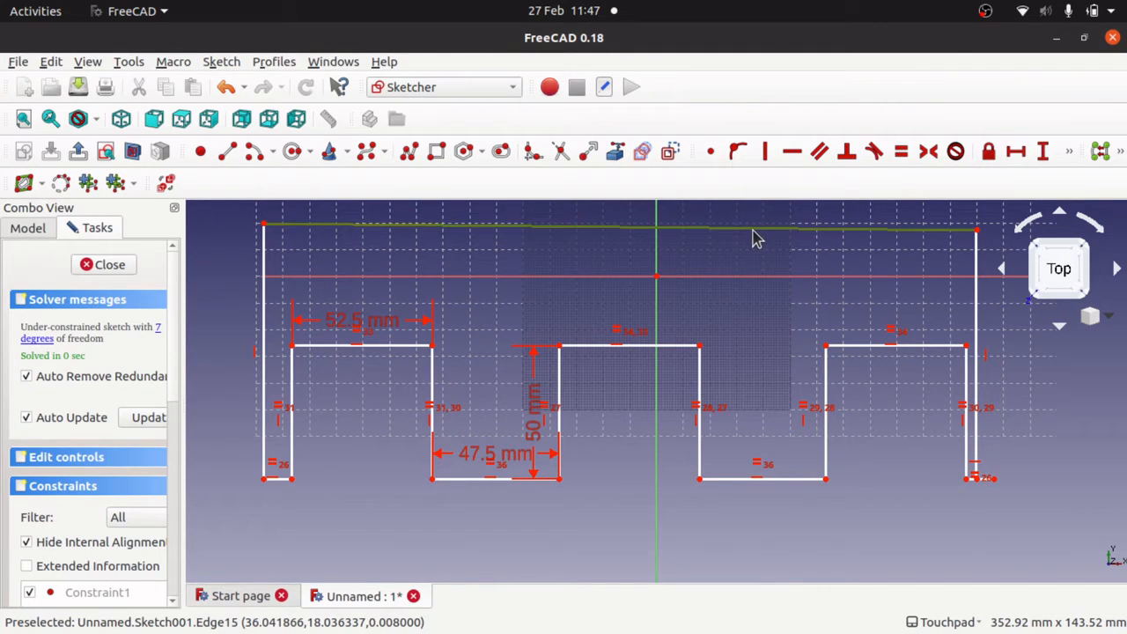
click(792, 153)
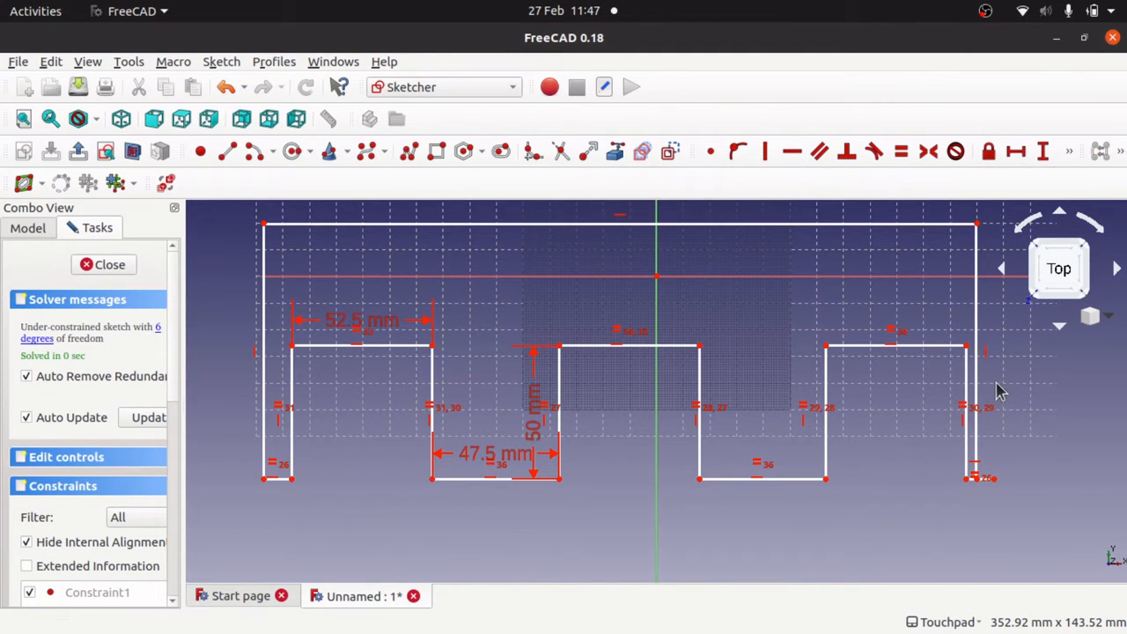
Step: Make the lower end of the outline's right side coincident with the finger profile's right end point
click(985, 483)
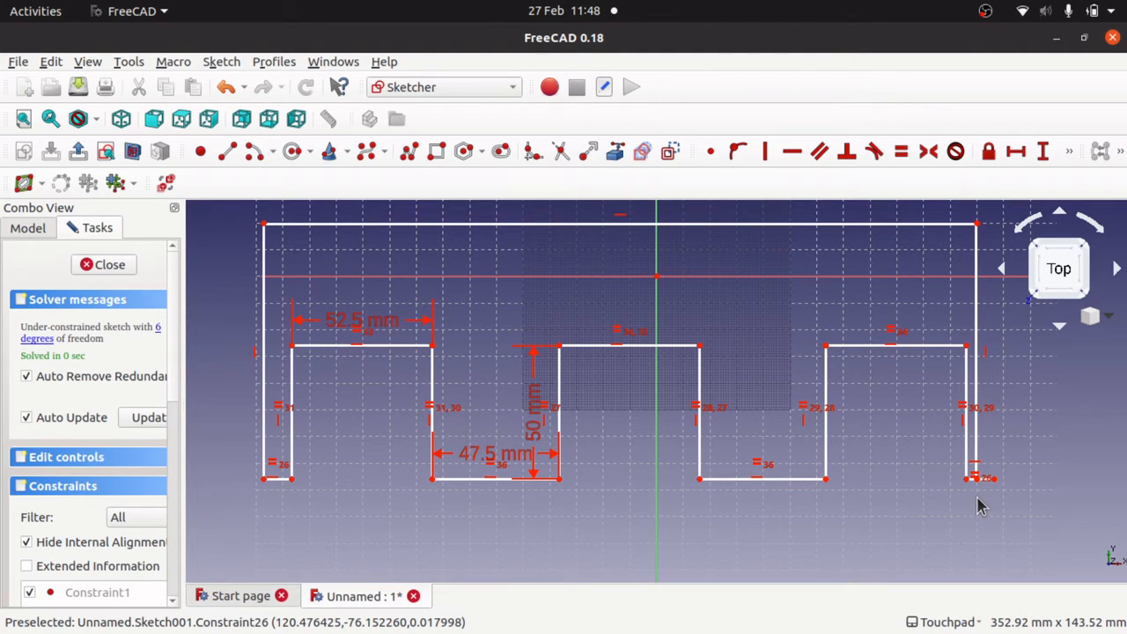
click(982, 480)
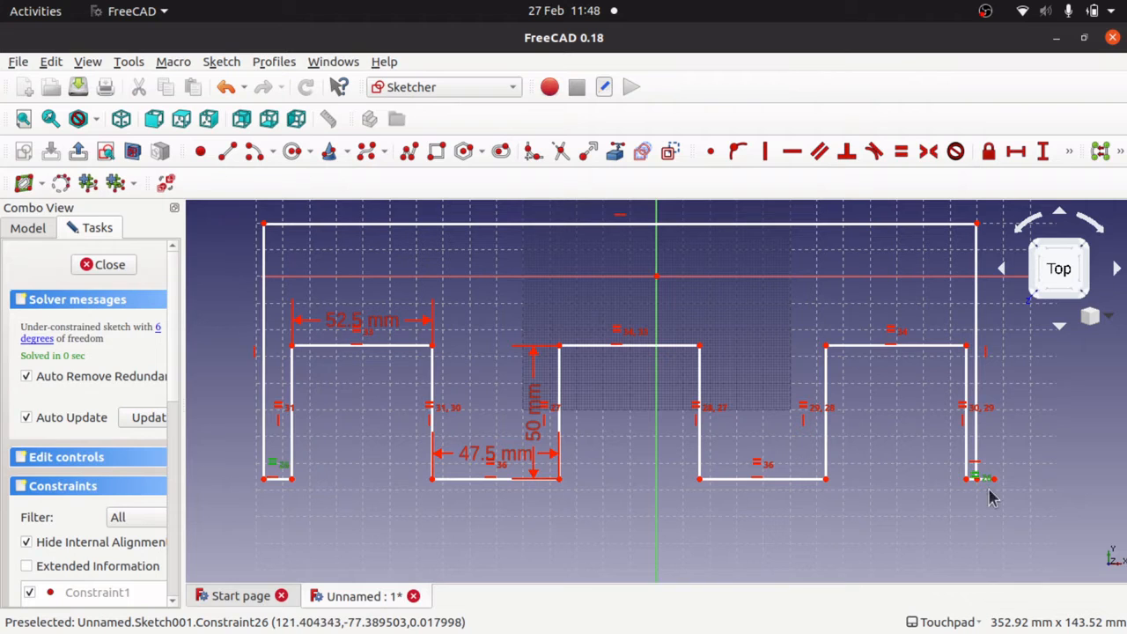
click(995, 497)
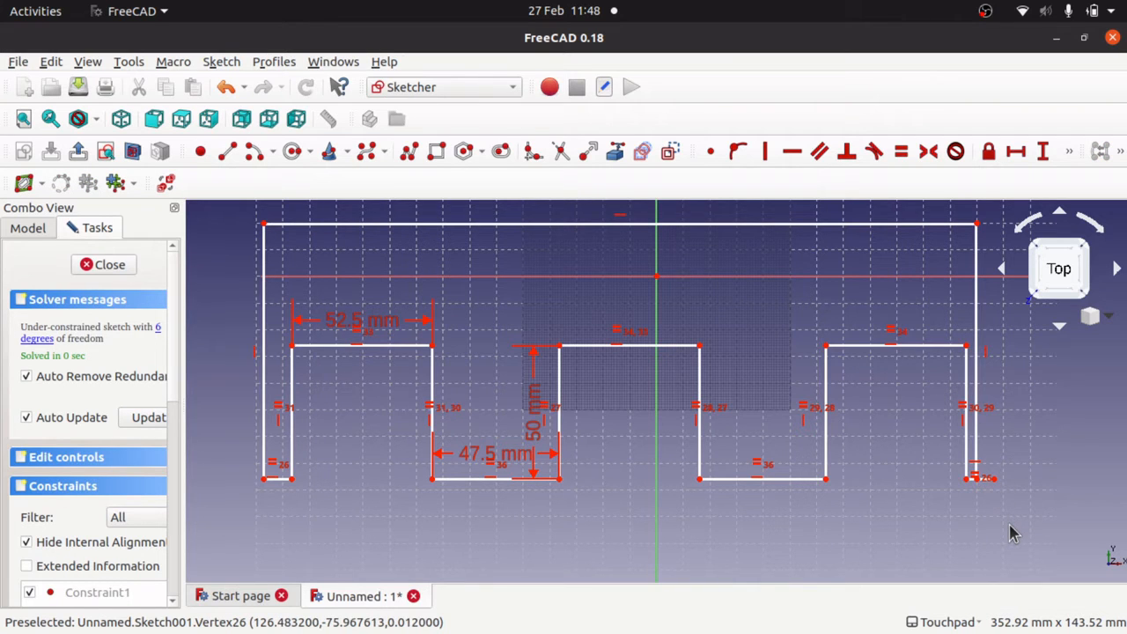
scroll(1010, 533, up, 5)
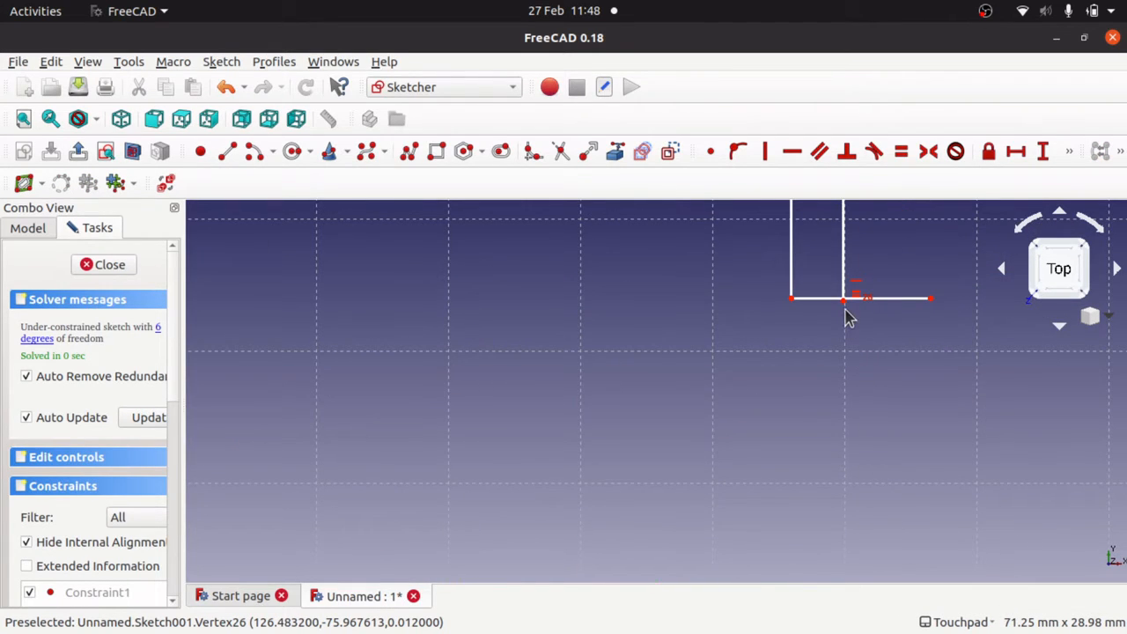
click(931, 299)
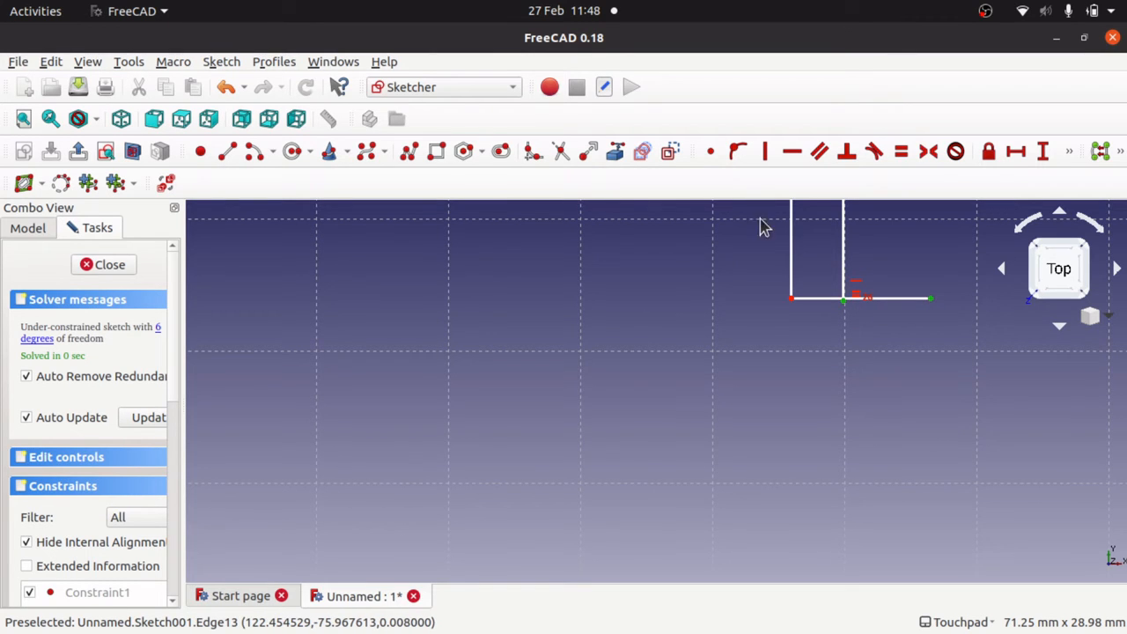
click(712, 151)
Step: Stretch the closed outline by moving its right and left sides, leaving it about 299 mm wide
scroll(710, 370, up, 3)
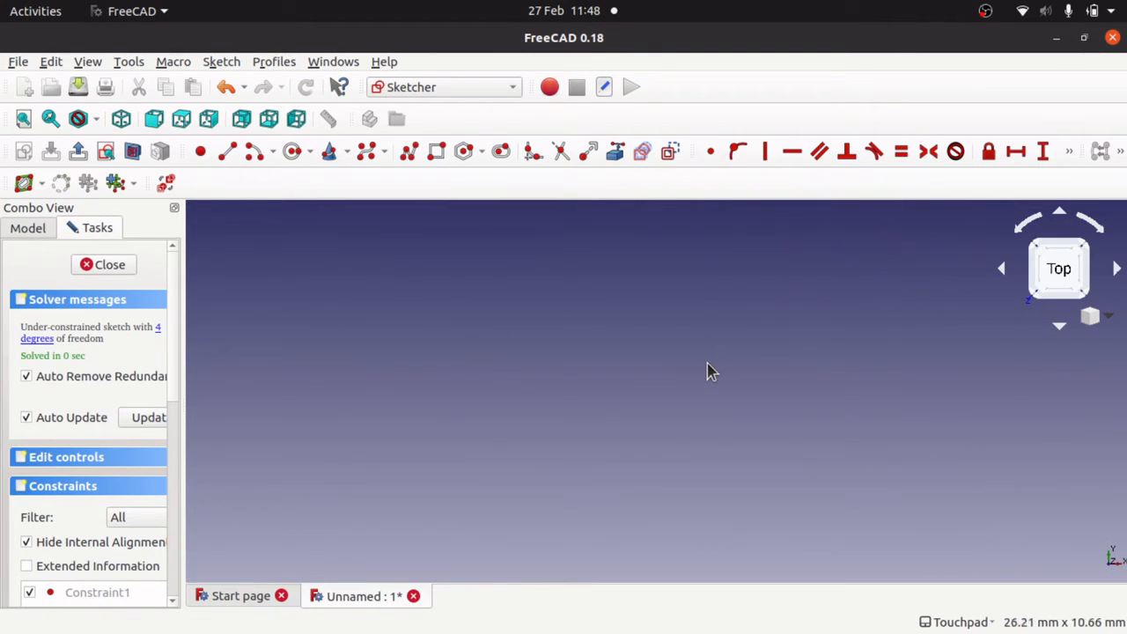
scroll(709, 370, down, 8)
scroll(710, 370, up, 4)
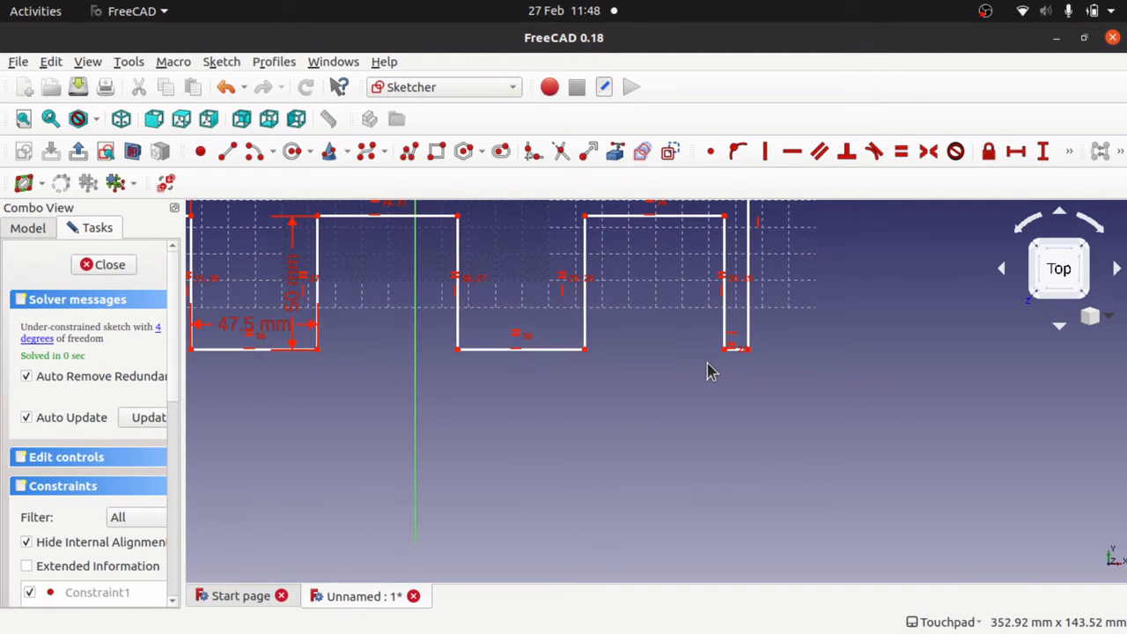
scroll(711, 371, down, 3)
scroll(712, 372, up, 1)
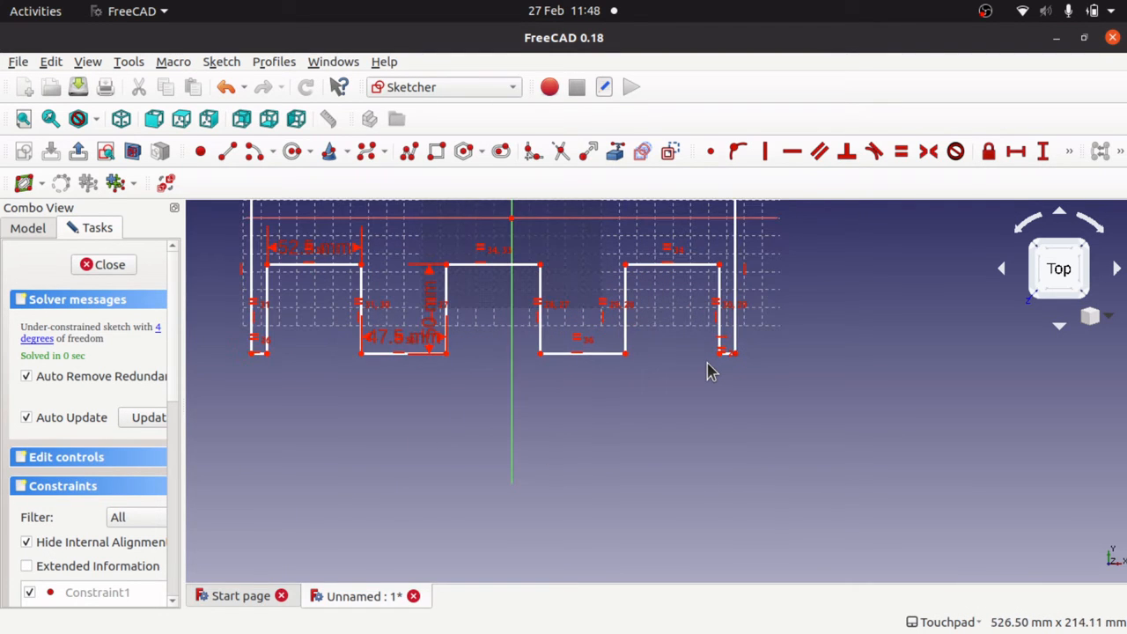
key(Down)
key(Down)
key(Right)
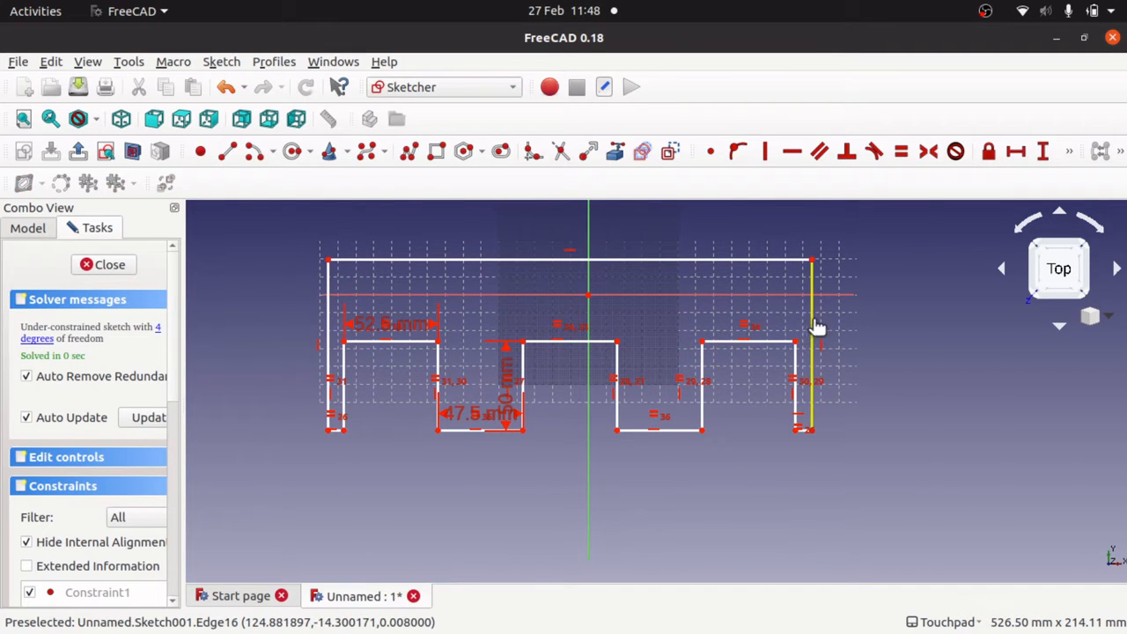
mouse_move(813, 327)
mouse_down()
mouse_move(925, 326)
mouse_move(782, 332)
mouse_move(890, 337)
mouse_move(854, 357)
mouse_move(867, 356)
mouse_up()
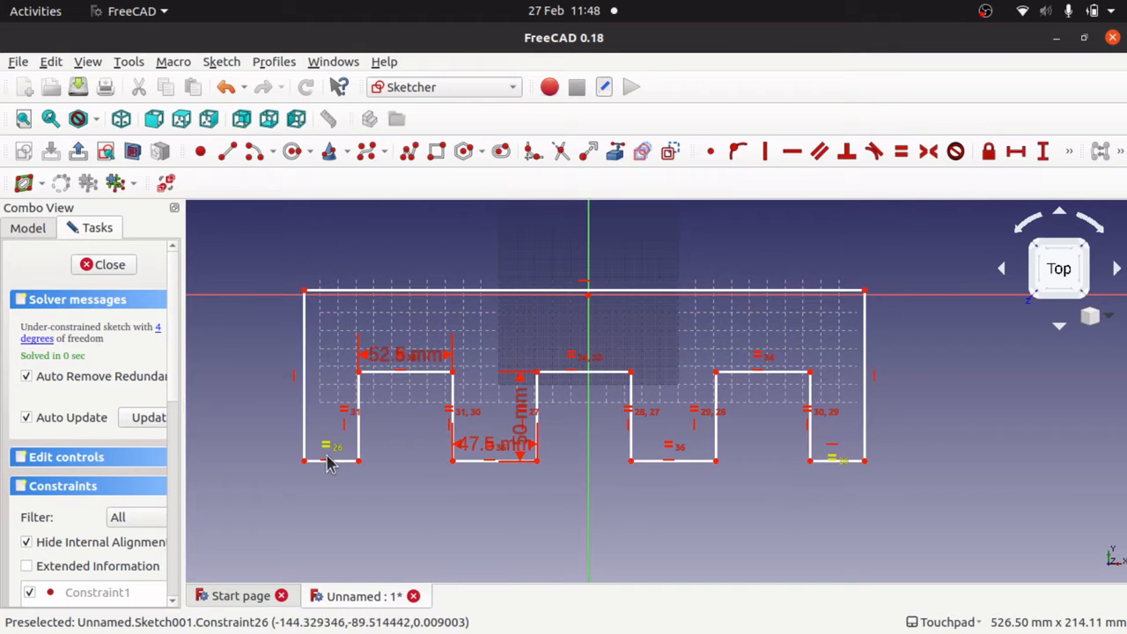
mouse_move(305, 385)
mouse_down()
mouse_move(343, 383)
mouse_move(238, 384)
mouse_move(379, 402)
mouse_move(239, 397)
mouse_move(294, 385)
mouse_move(352, 400)
mouse_move(229, 395)
mouse_move(359, 407)
mouse_move(338, 403)
mouse_up()
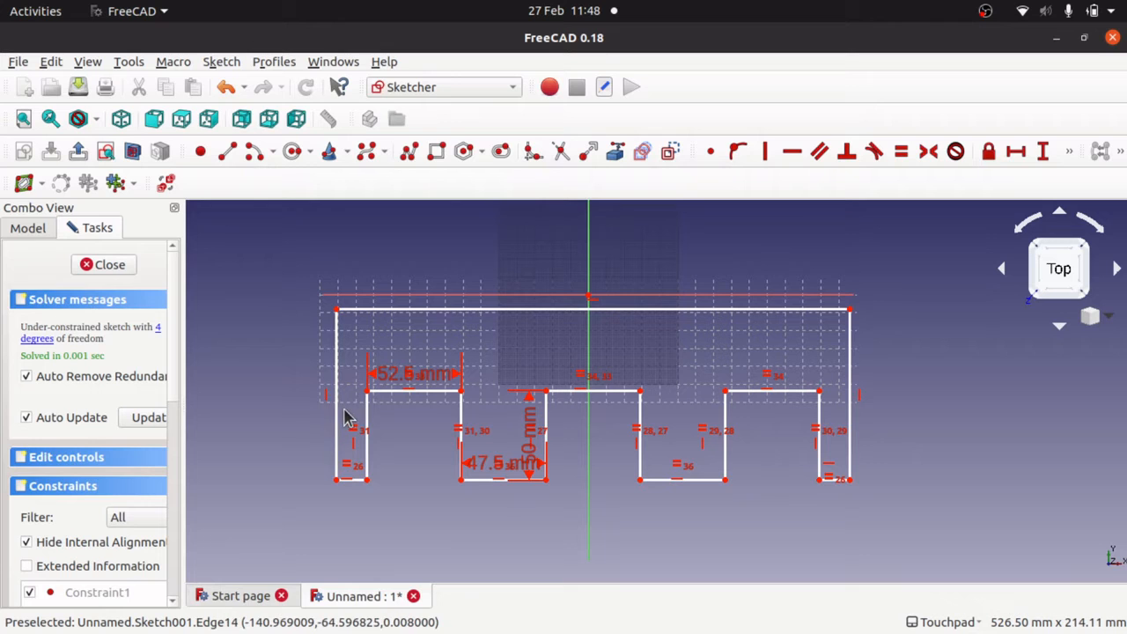
mouse_move(334, 414)
mouse_down()
mouse_move(213, 420)
mouse_move(326, 428)
mouse_up()
Step: Add a horizontal dimension of 290 mm to the outline's top edge
click(576, 323)
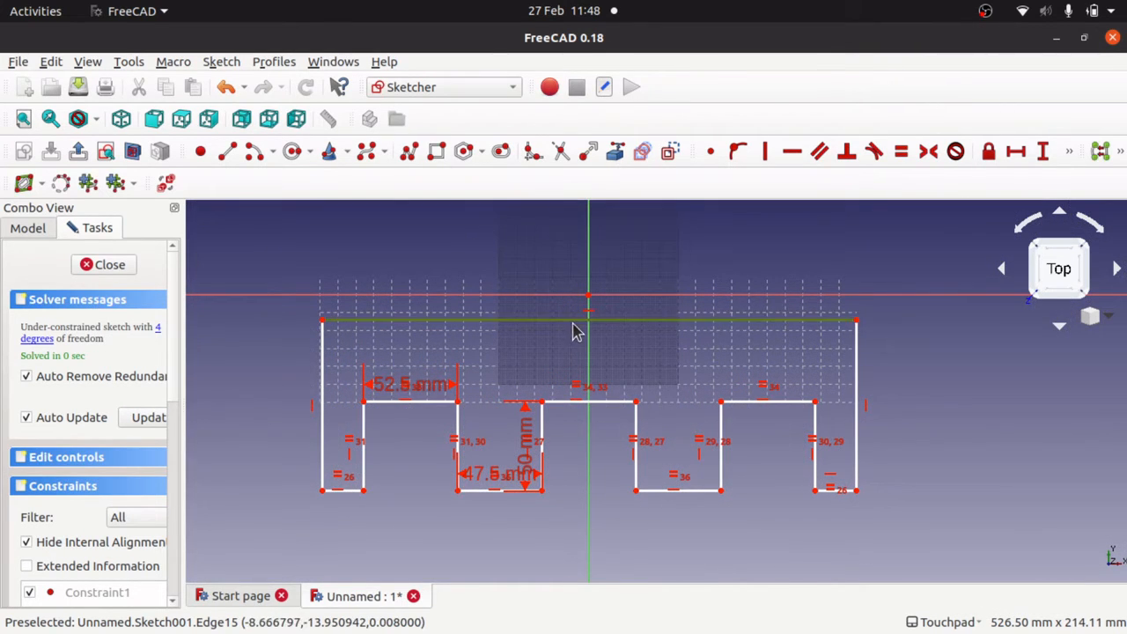
click(1016, 151)
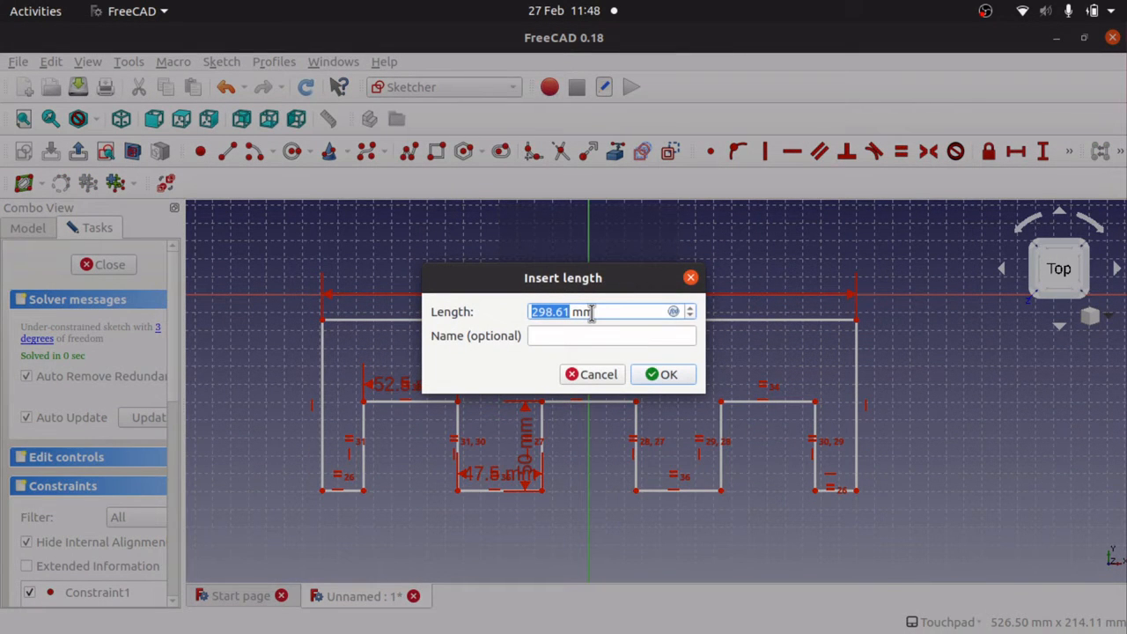
text(2)
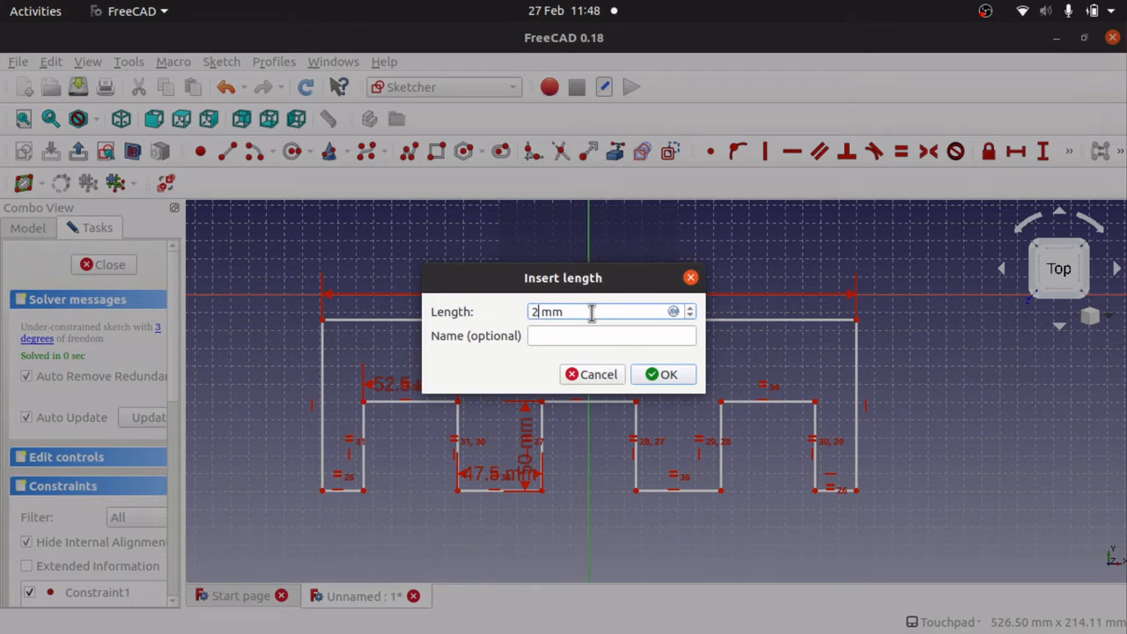
key(Return)
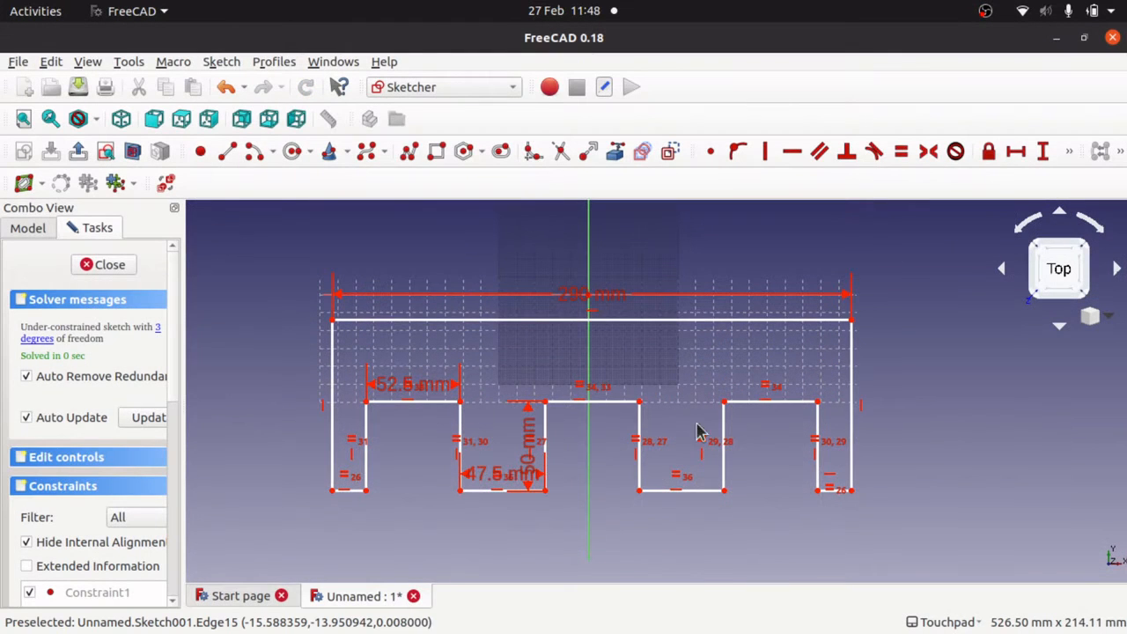
Step: Add a vertical dimension of 65 mm to the outline's right side
click(851, 376)
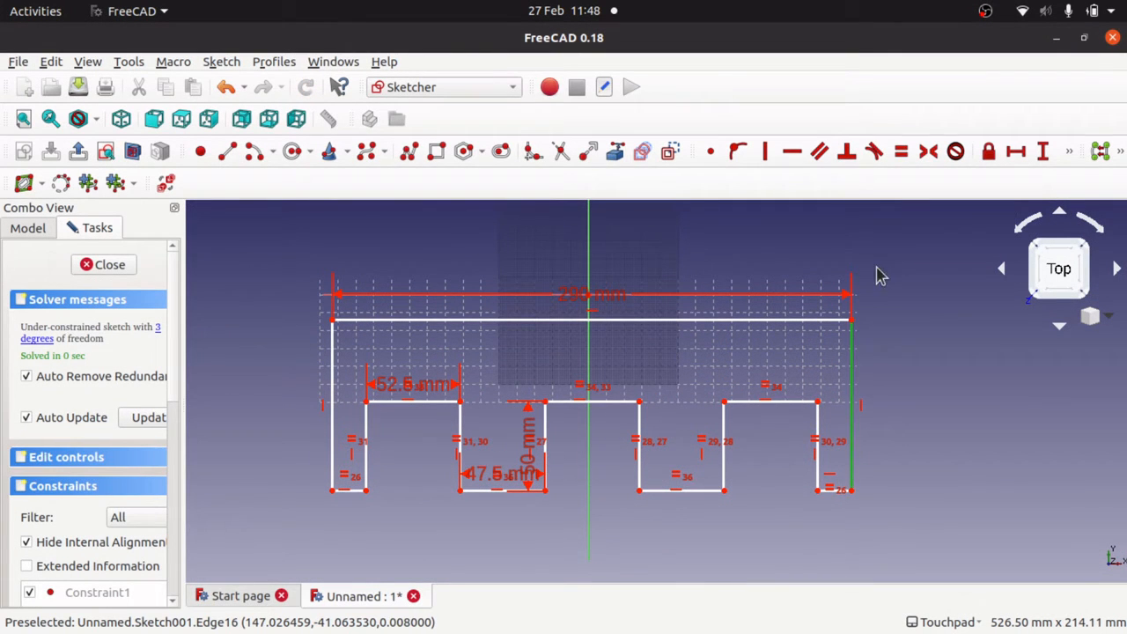
click(1042, 152)
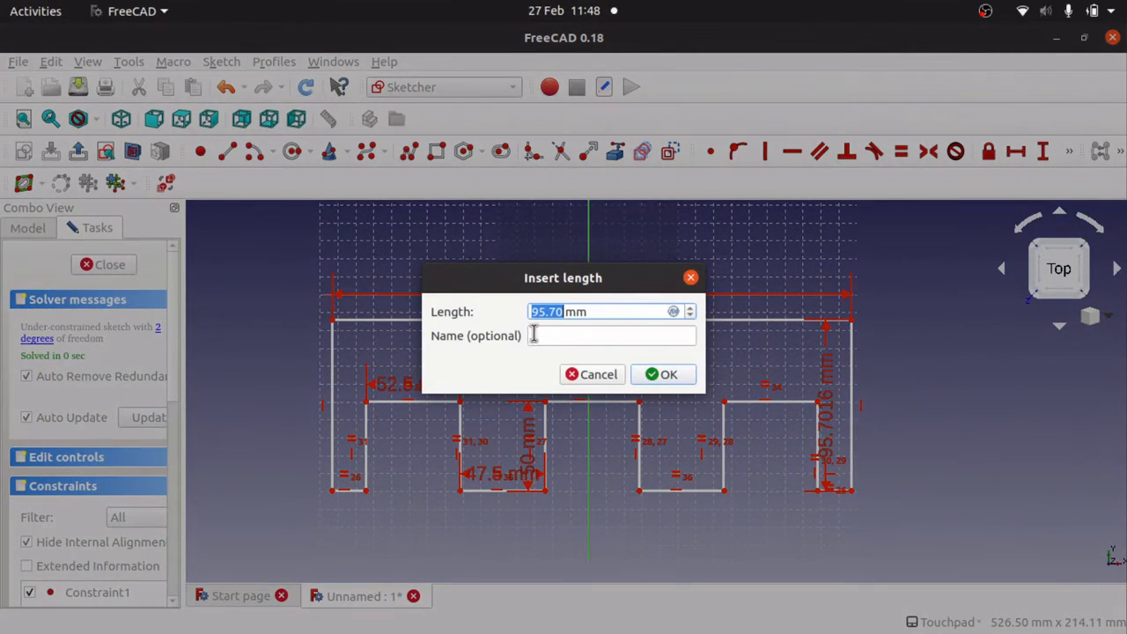
text(6)
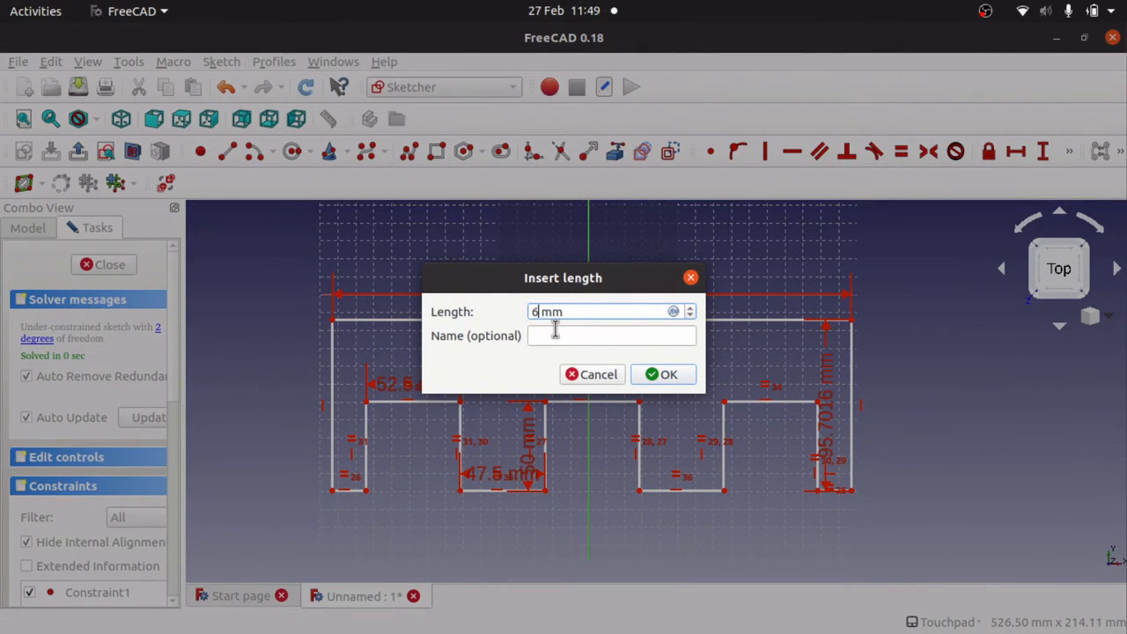
text(5)
key(Return)
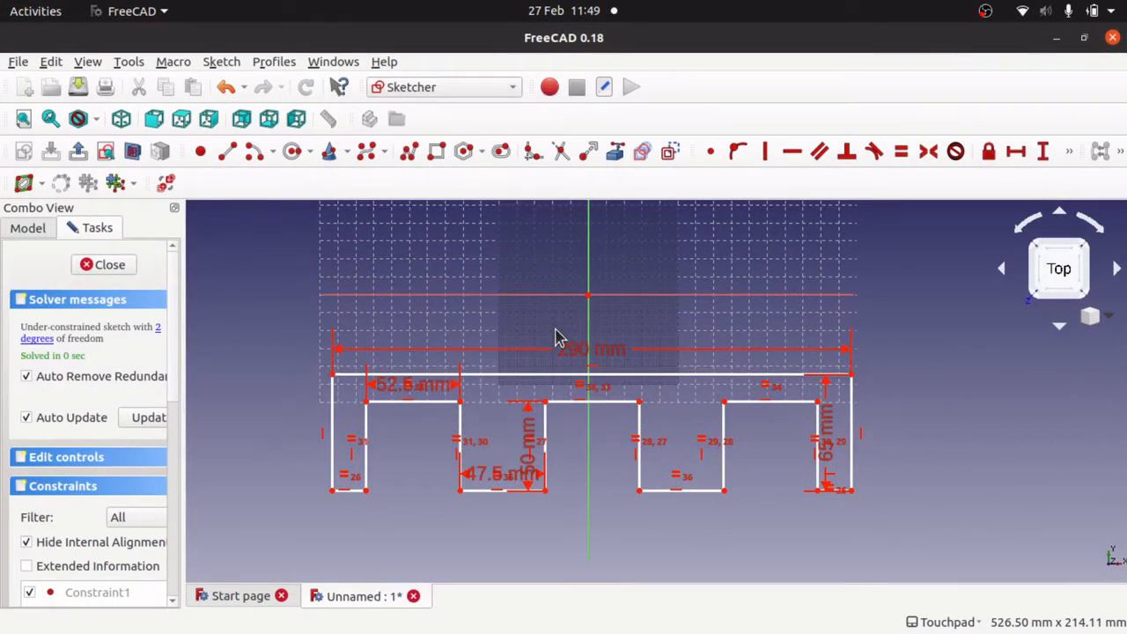
Step: Change the outline's overall height to 95 mm and shift the whole profile slightly upward by its top edge
double_click(827, 434)
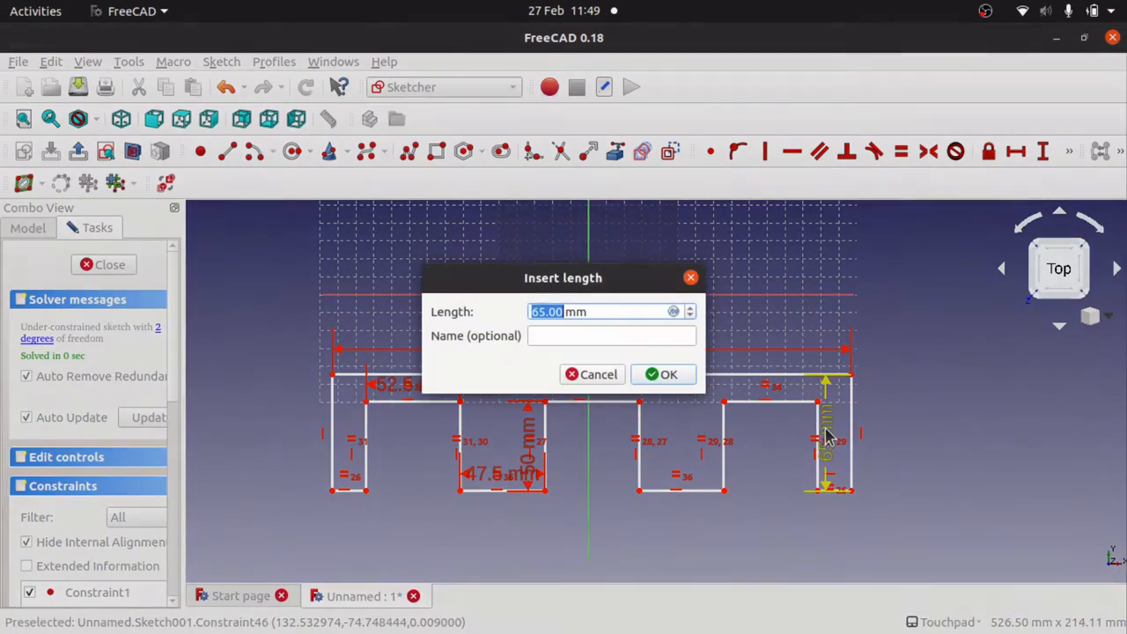
drag(540, 311, 495, 305)
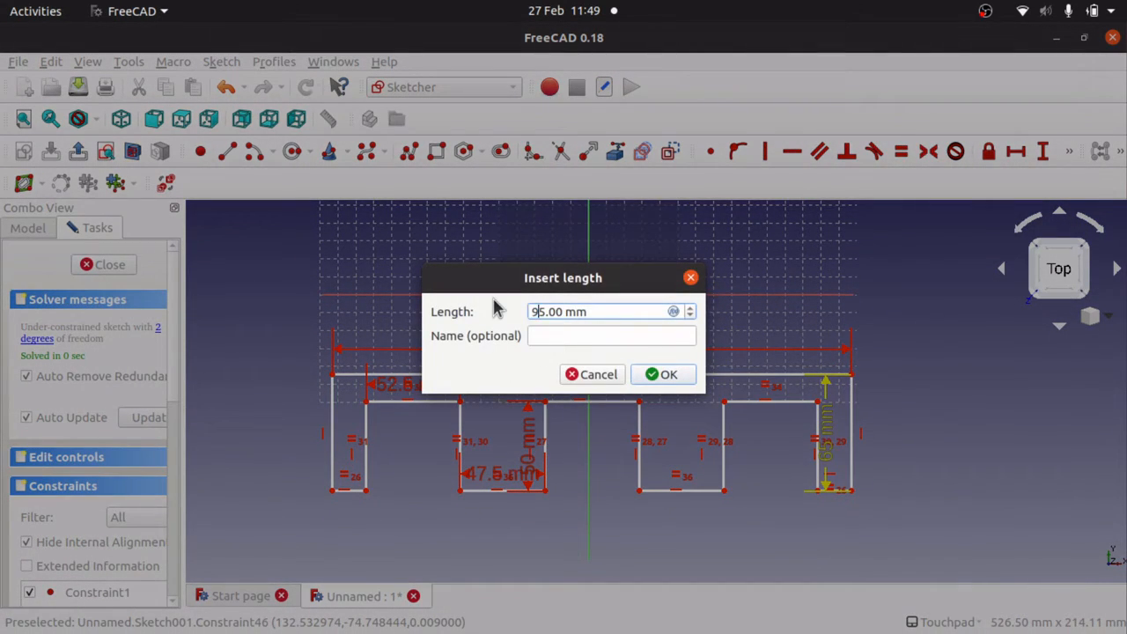
key(Return)
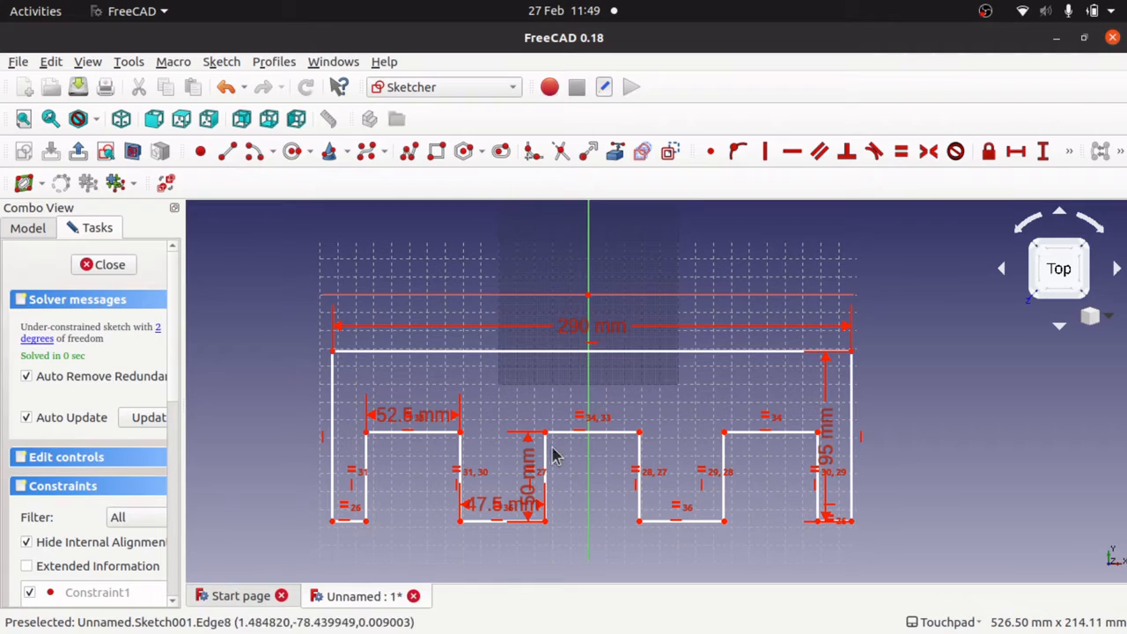
mouse_move(583, 353)
mouse_down()
mouse_move(496, 319)
mouse_move(558, 343)
mouse_move(563, 302)
mouse_move(573, 329)
mouse_move(654, 326)
mouse_move(559, 310)
mouse_move(573, 328)
mouse_up()
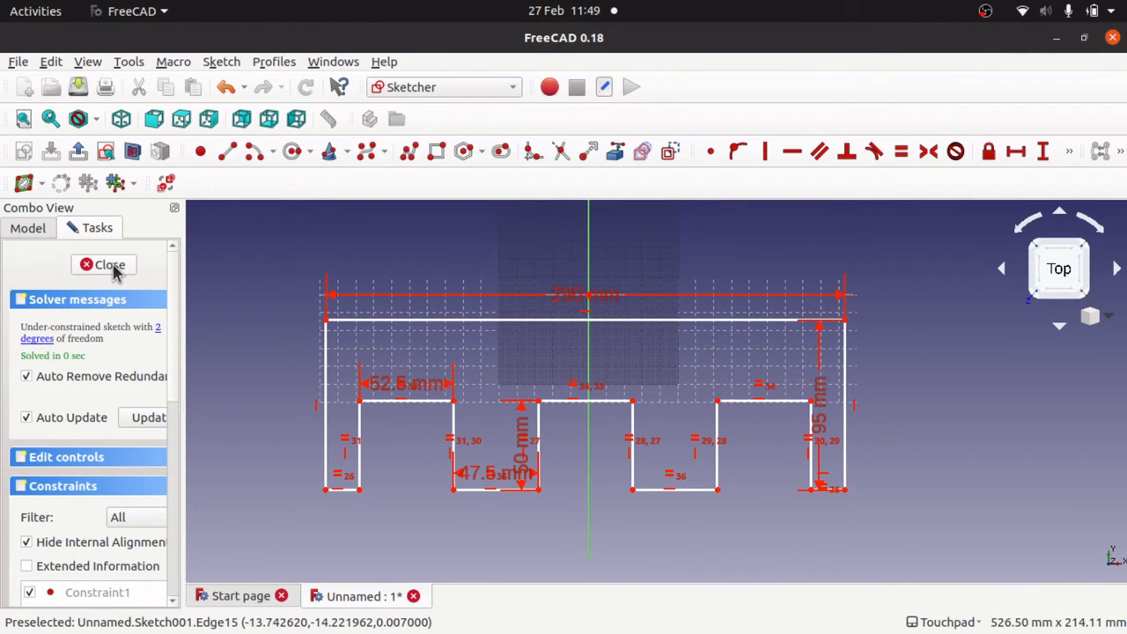
Step: Close the TopFingers sketch, show the BottomFingers sketch and open it for editing
click(109, 266)
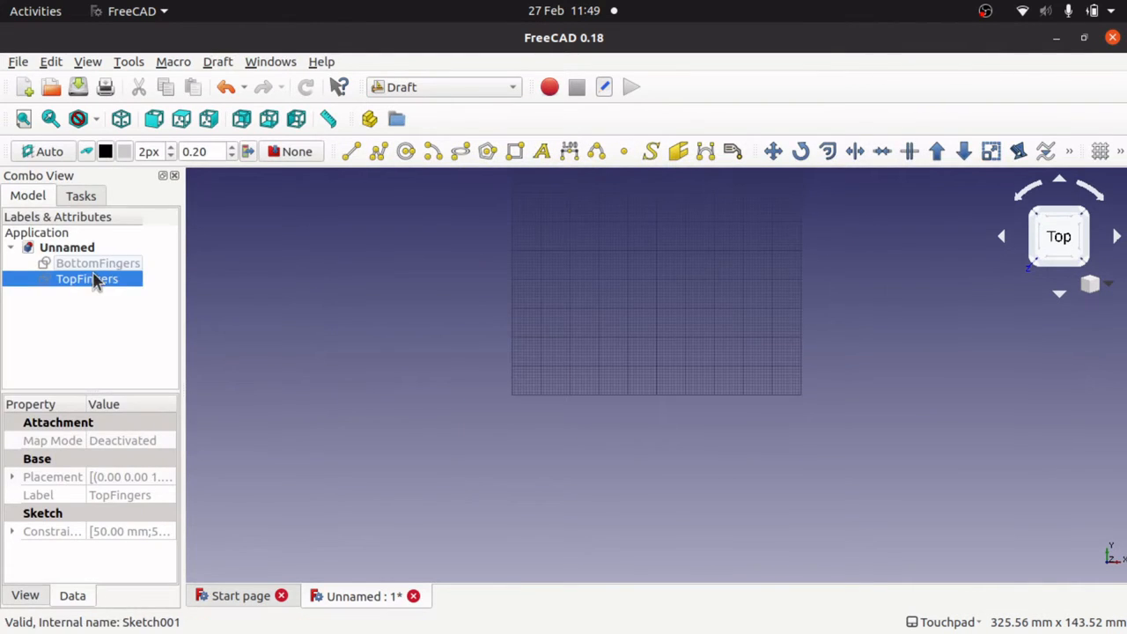
click(96, 265)
key(space)
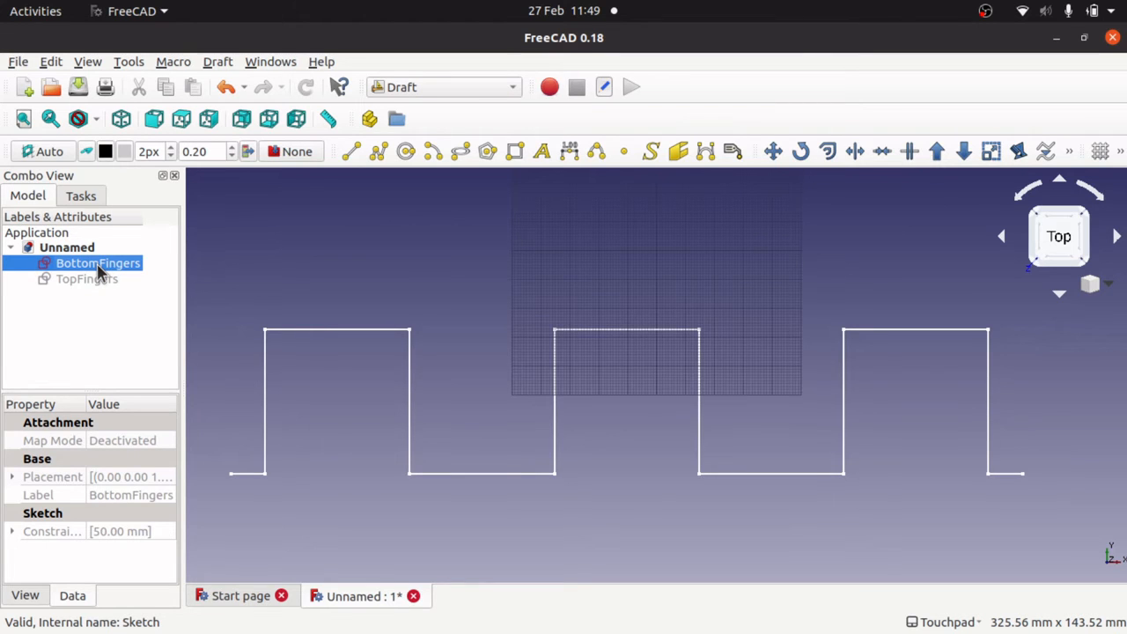
double_click(98, 264)
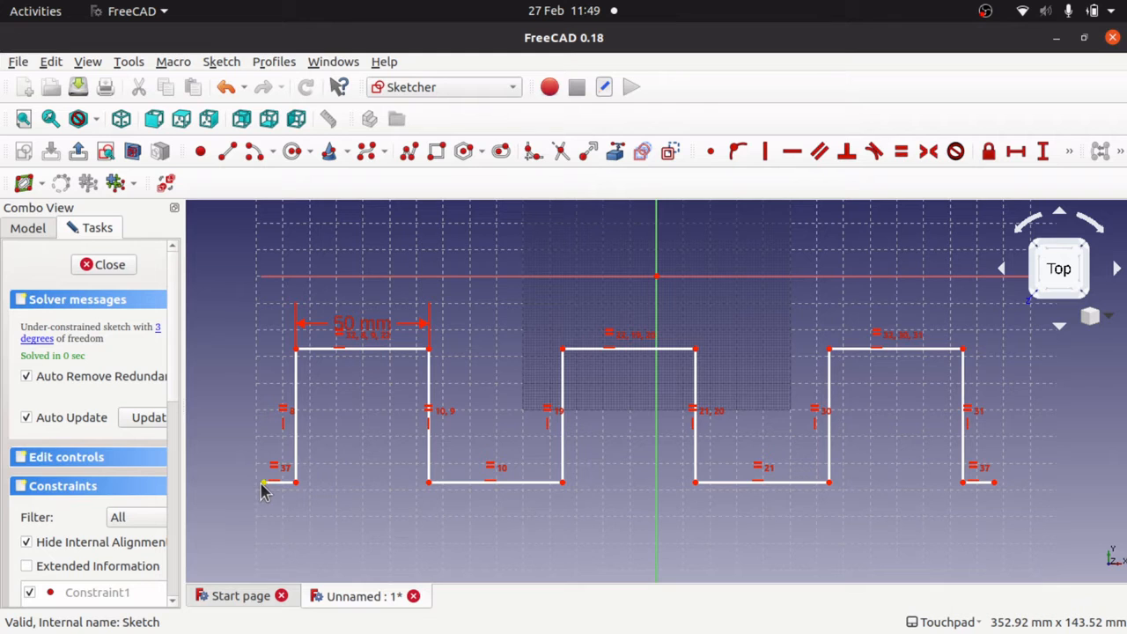
Step: Sketch a three-segment polyline from near the BottomFingers profile's left end downward, across about 275 mm below the fingers and up about 27 mm near the right end
mouse_move(261, 490)
mouse_down()
mouse_move(227, 485)
mouse_move(294, 478)
mouse_move(246, 485)
mouse_move(263, 489)
mouse_up()
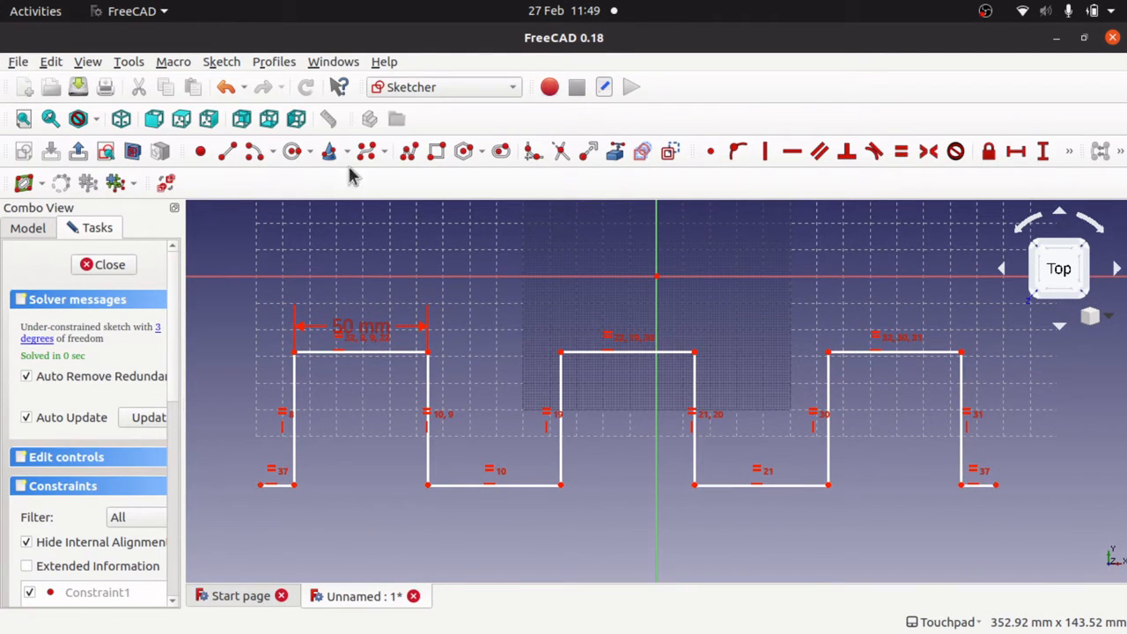
click(408, 151)
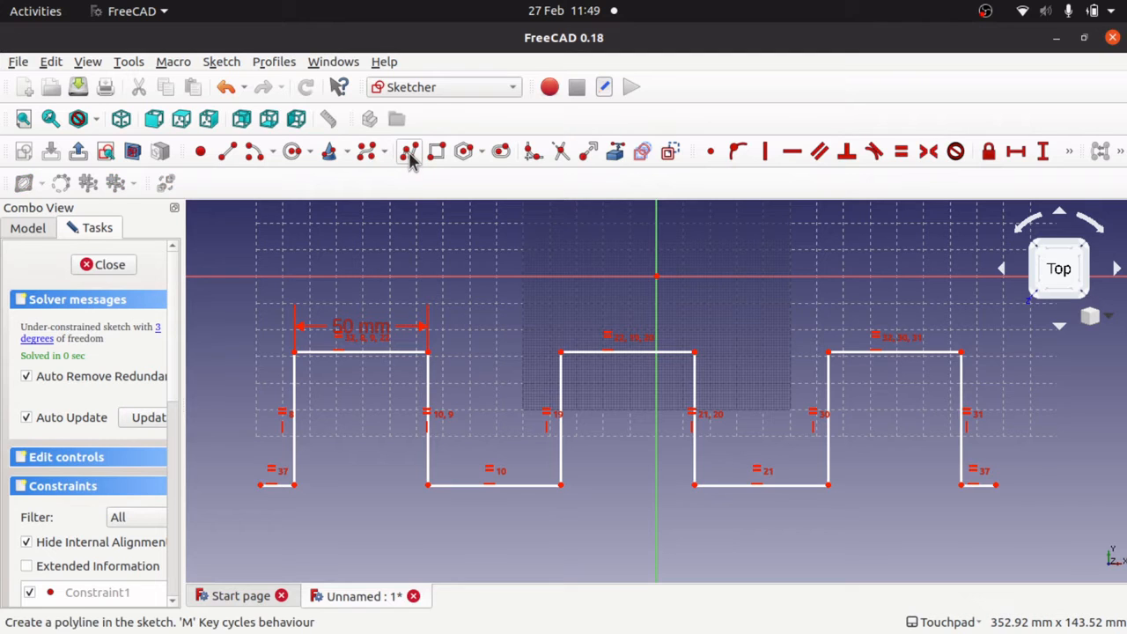
click(261, 486)
click(260, 560)
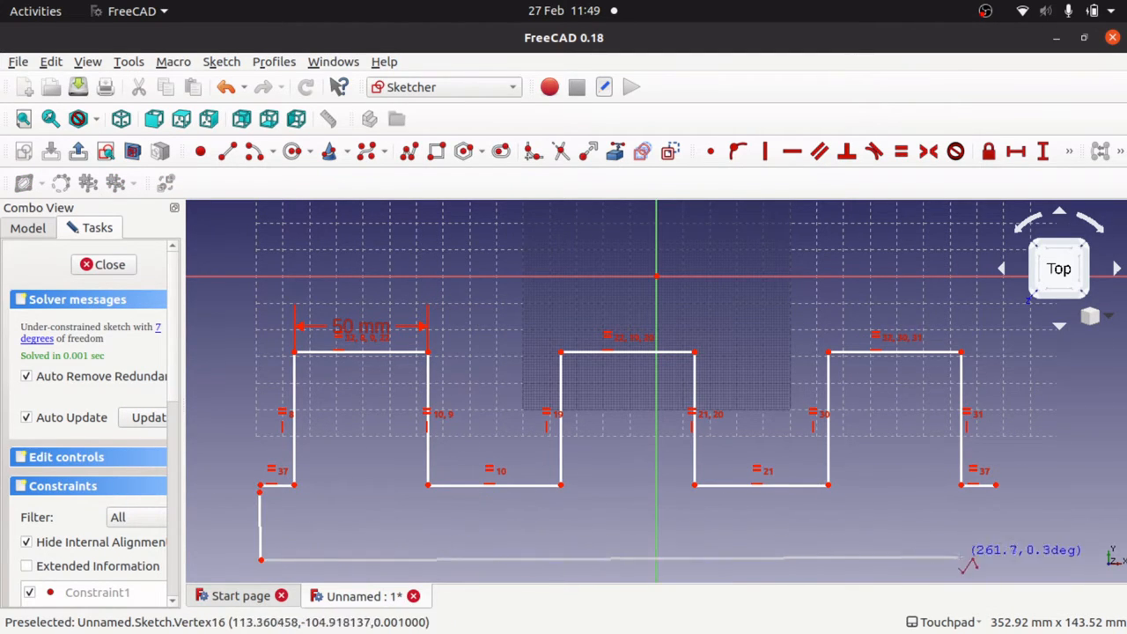
click(994, 565)
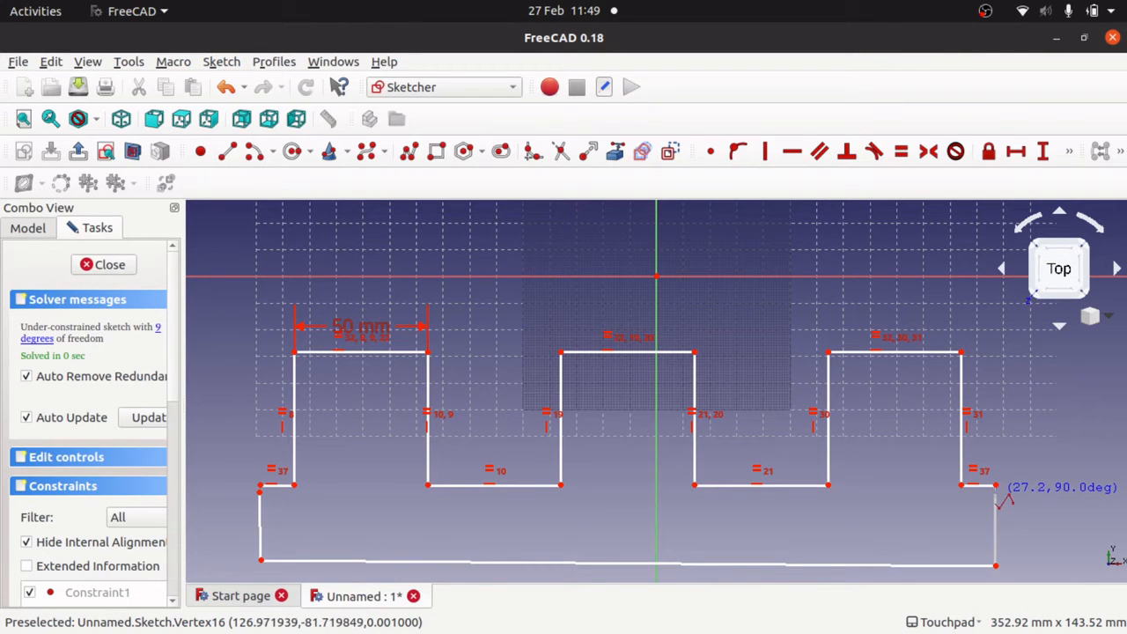
click(994, 487)
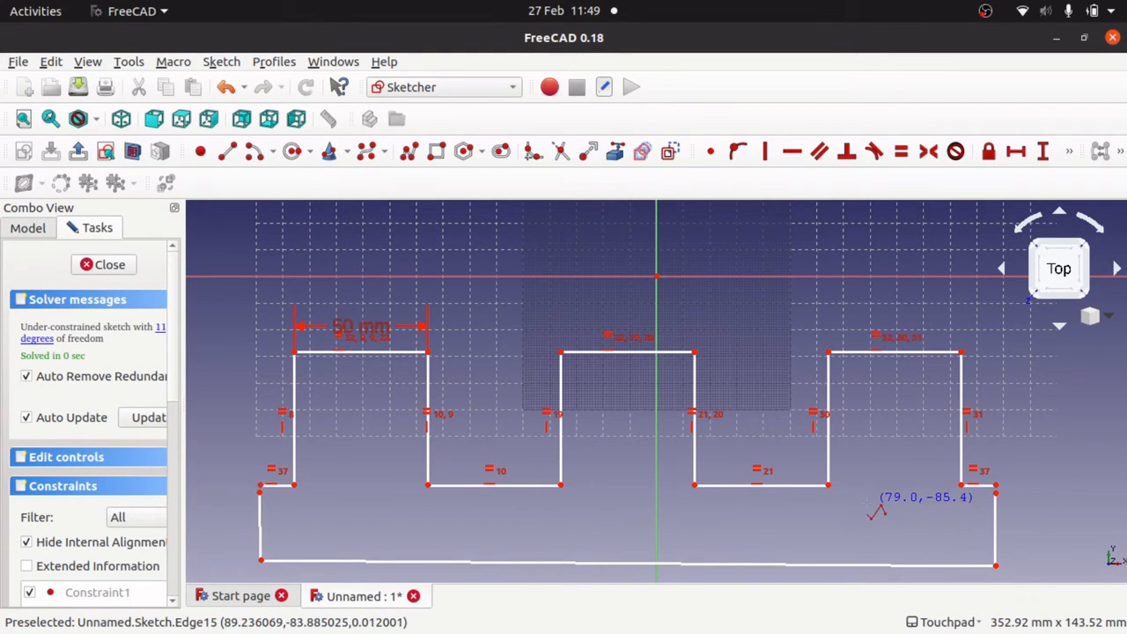
key(Escape)
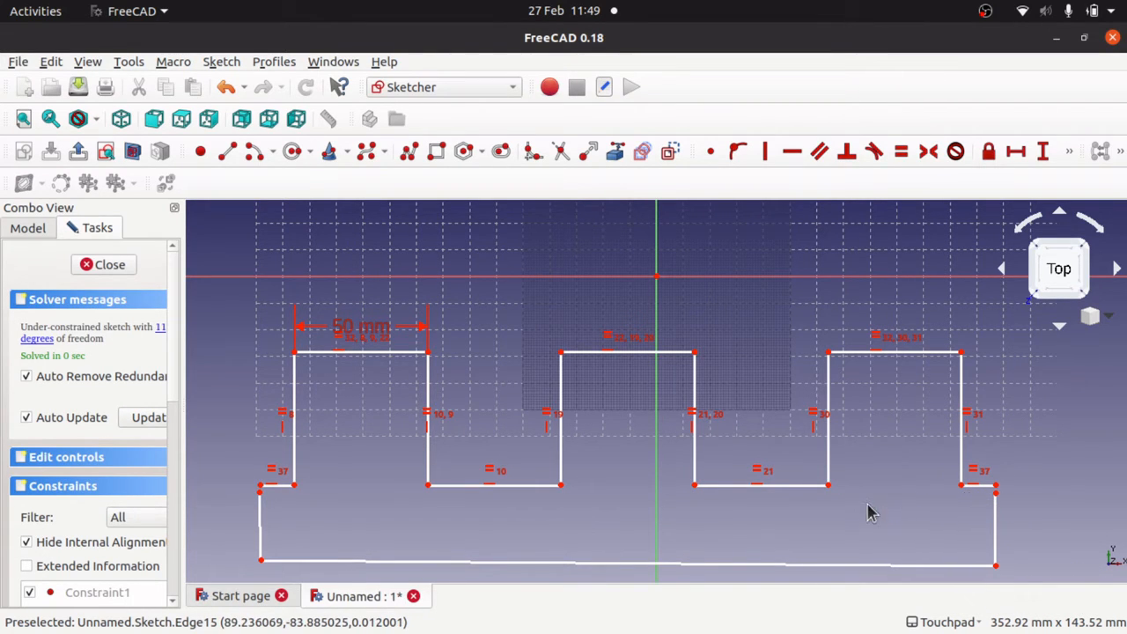
Step: Make the polyline's end coincident with the BottomFingers profile's right end point and select the outline's right side
click(995, 486)
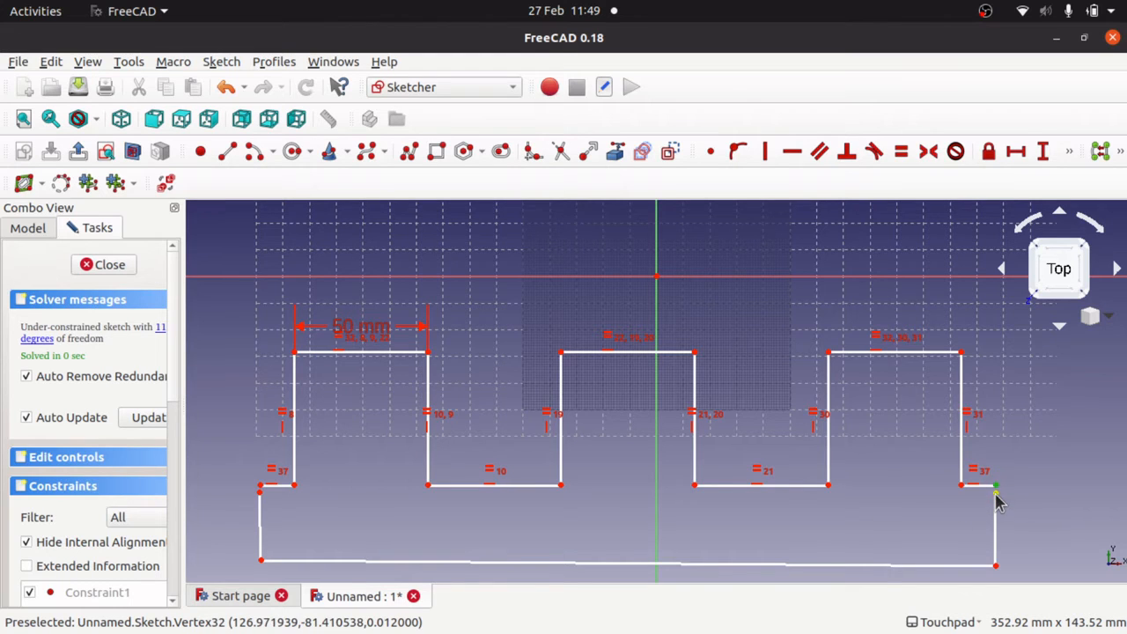
click(711, 151)
click(995, 526)
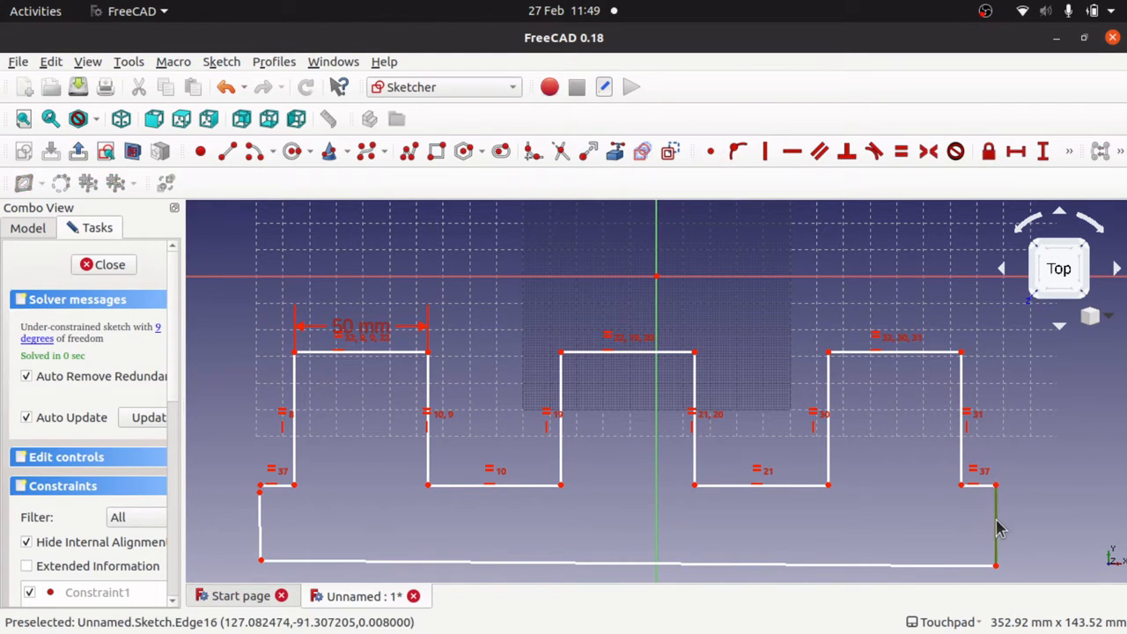
Step: Constrain the right side edge of the BottomFingers outline to vertical and its long bottom edge to horizontal
click(766, 153)
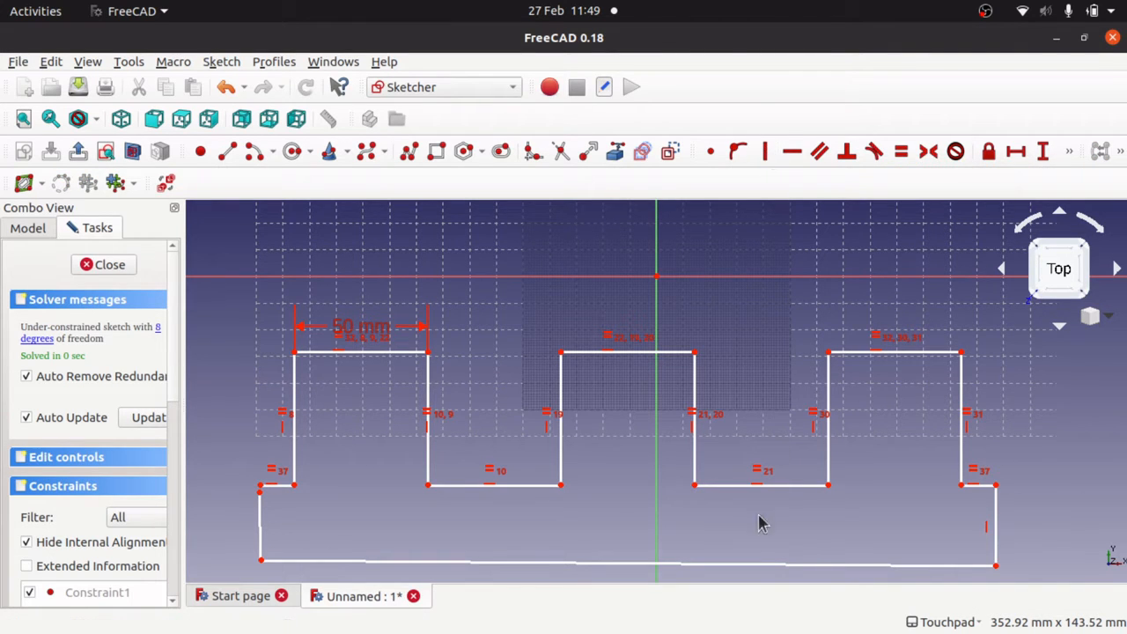
click(792, 563)
click(791, 153)
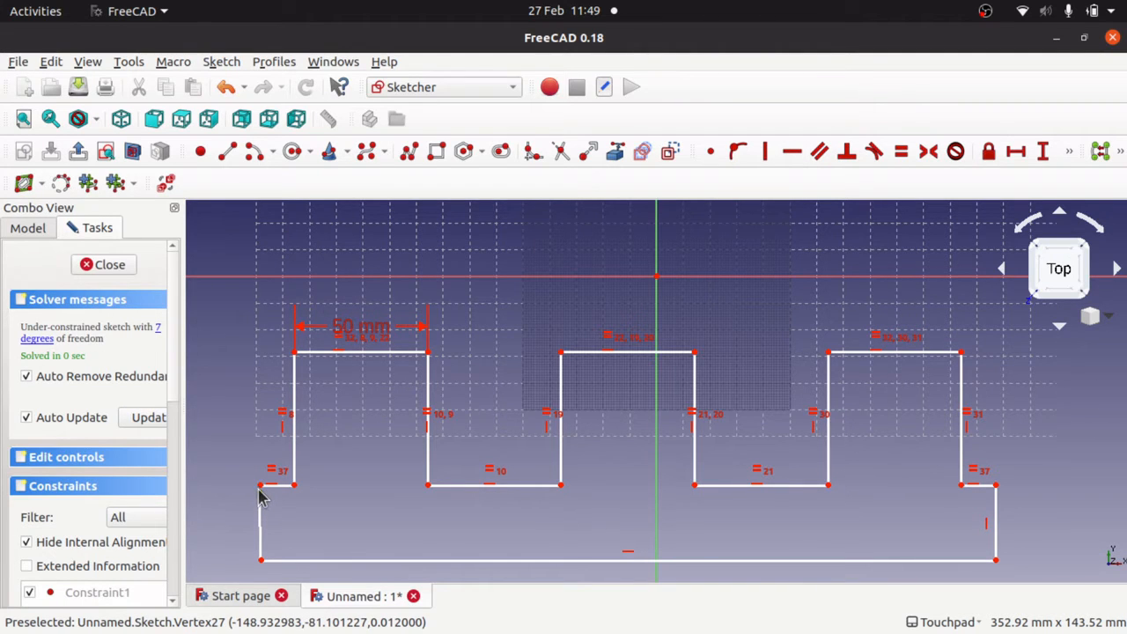
Step: Join the open endpoints at the outline's upper-left corner with a coincident constraint and make the left side edge vertical
click(711, 152)
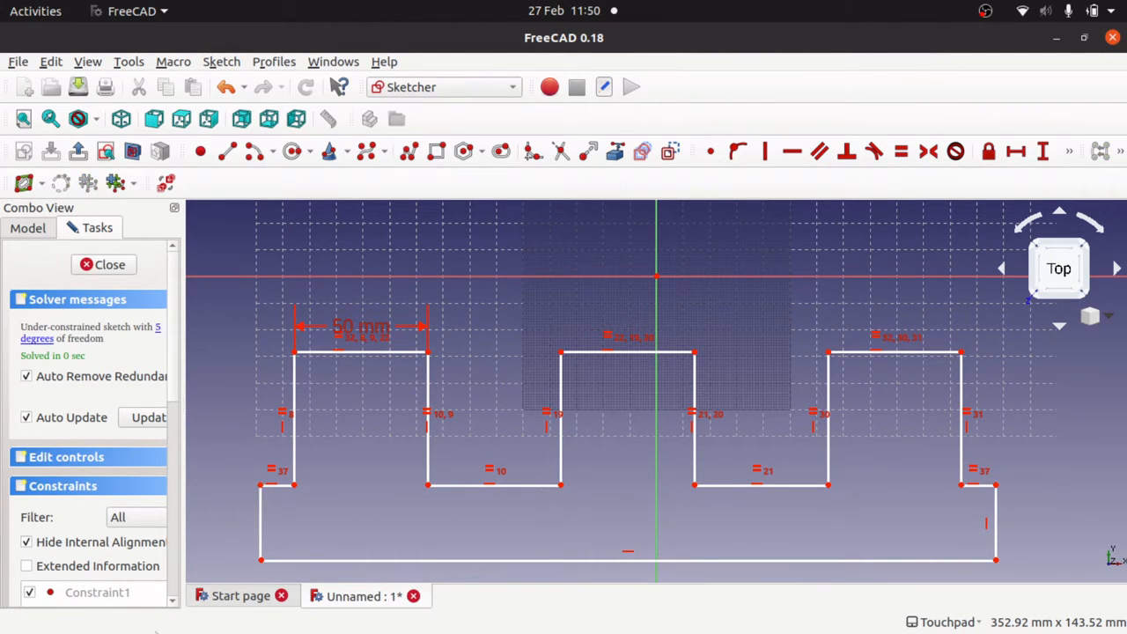
click(260, 521)
click(766, 151)
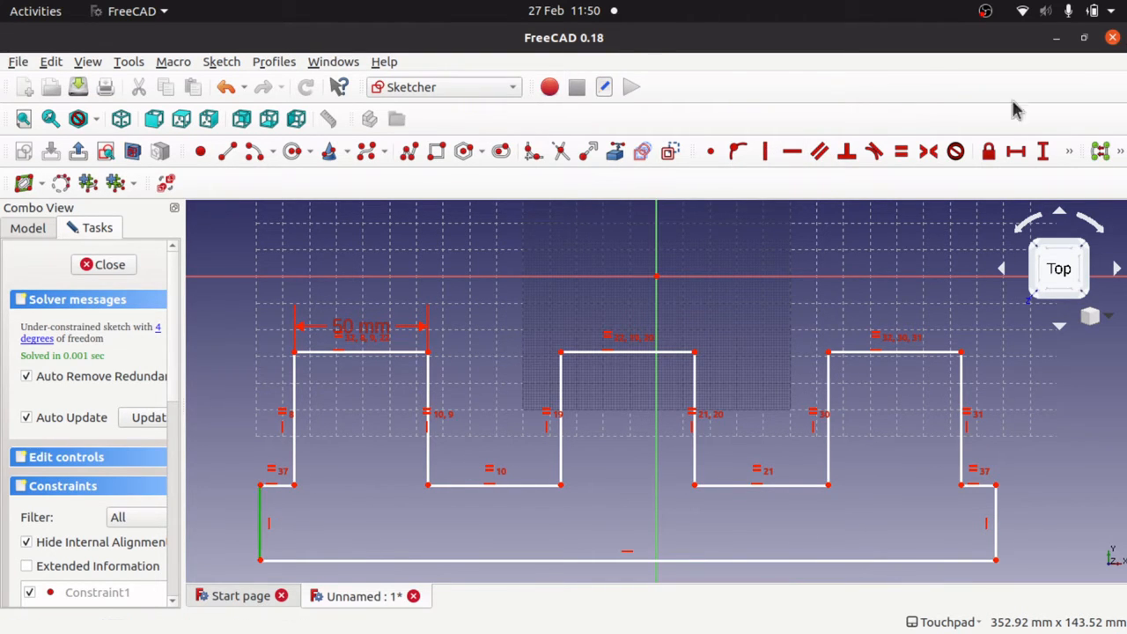
Step: Set the left side edge's vertical distance to 28 mm and finish editing the BottomFingers sketch
click(1042, 151)
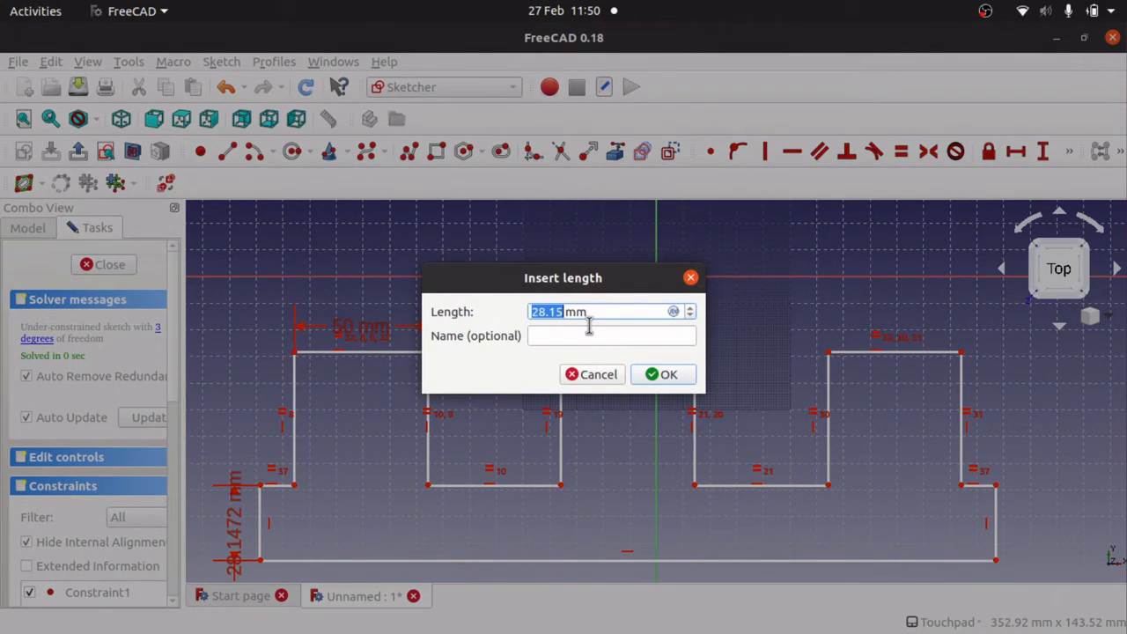
text(28)
key(Return)
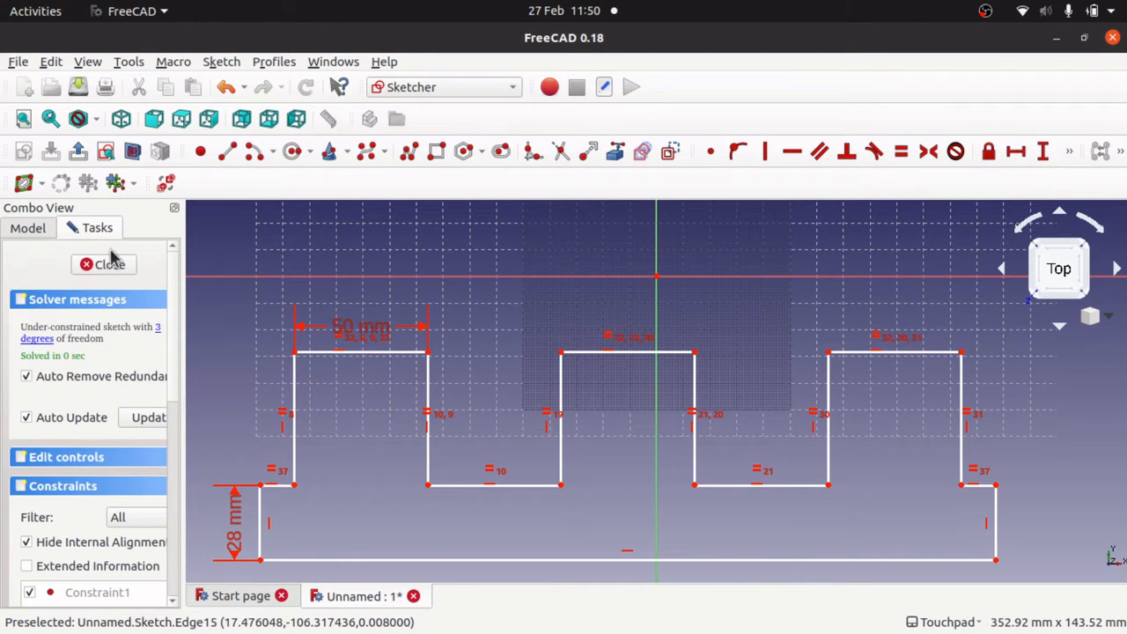
click(113, 267)
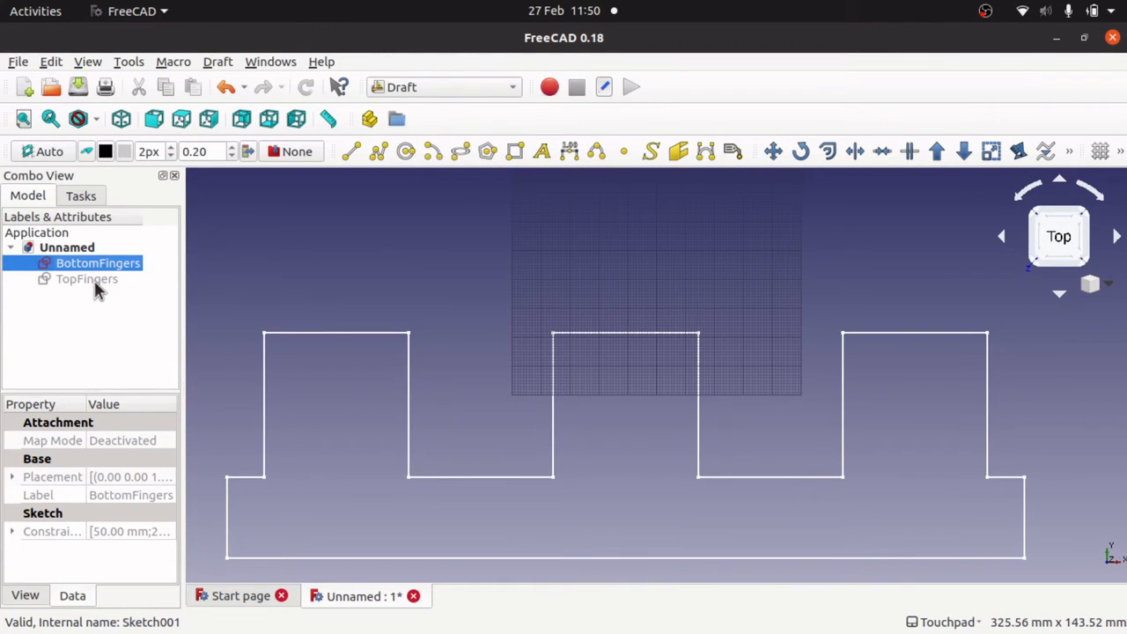
Step: Open the TopFingers sketch to check its overall width dimension and leave it without changes
double_click(94, 281)
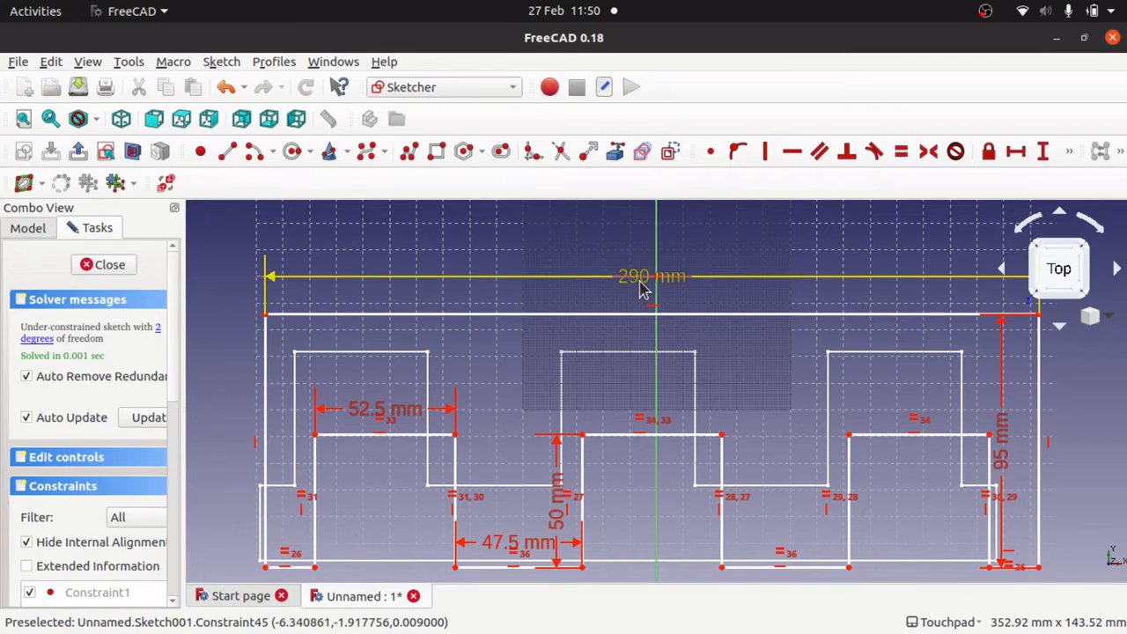
click(99, 268)
click(104, 265)
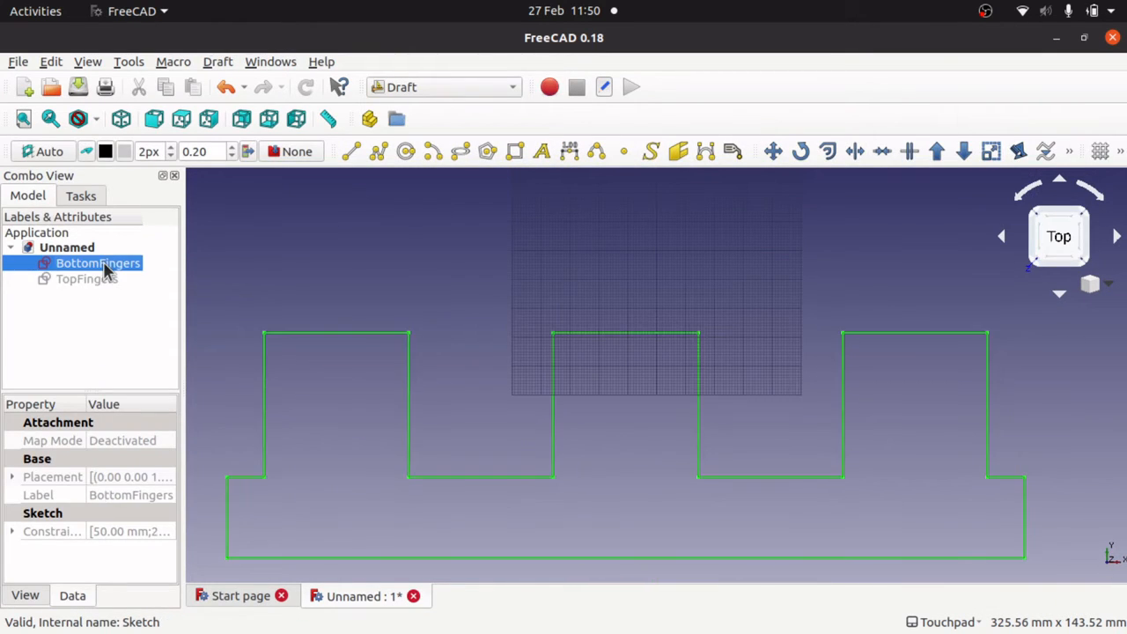
Step: Reopen the BottomFingers sketch, set its bottom edge's horizontal length to 290 mm, and close the sketch
double_click(104, 269)
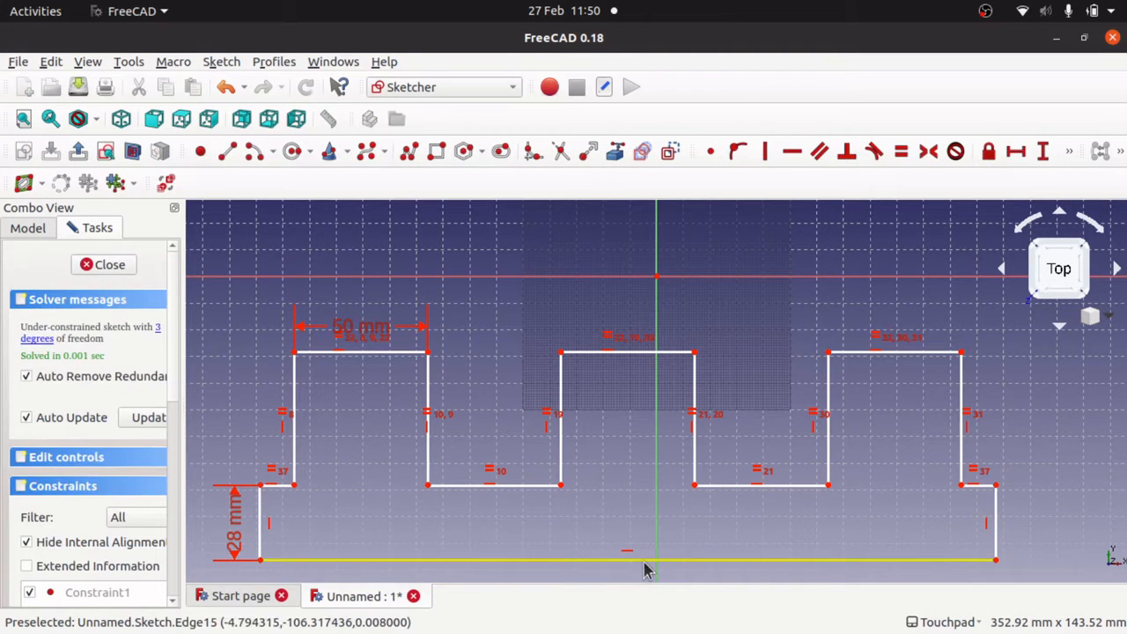
click(695, 564)
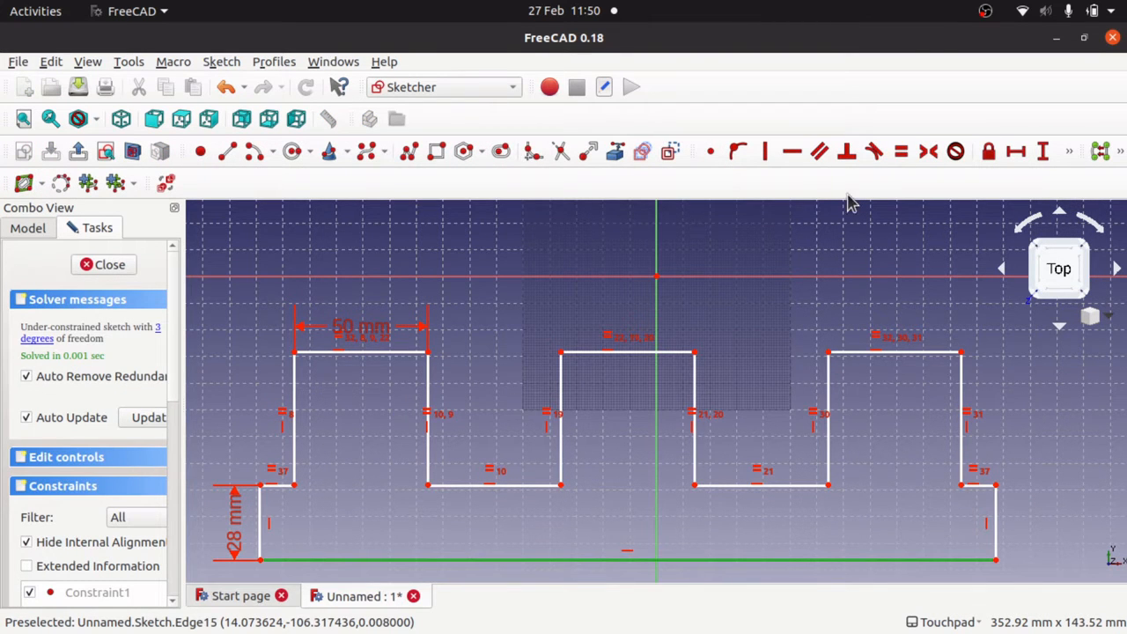
click(1016, 152)
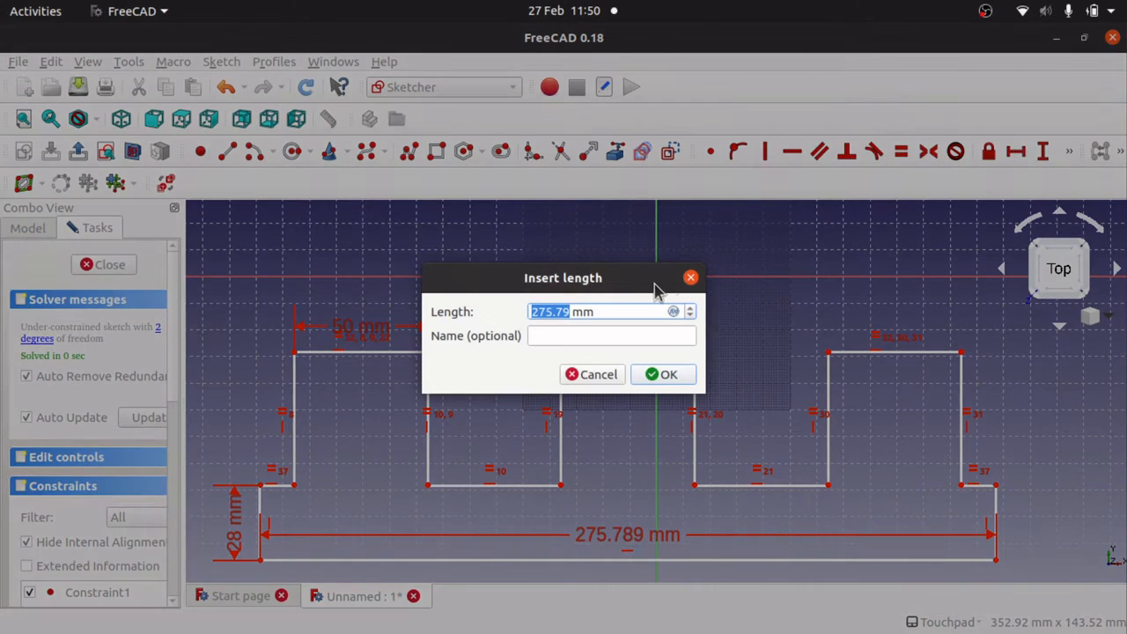
text(29)
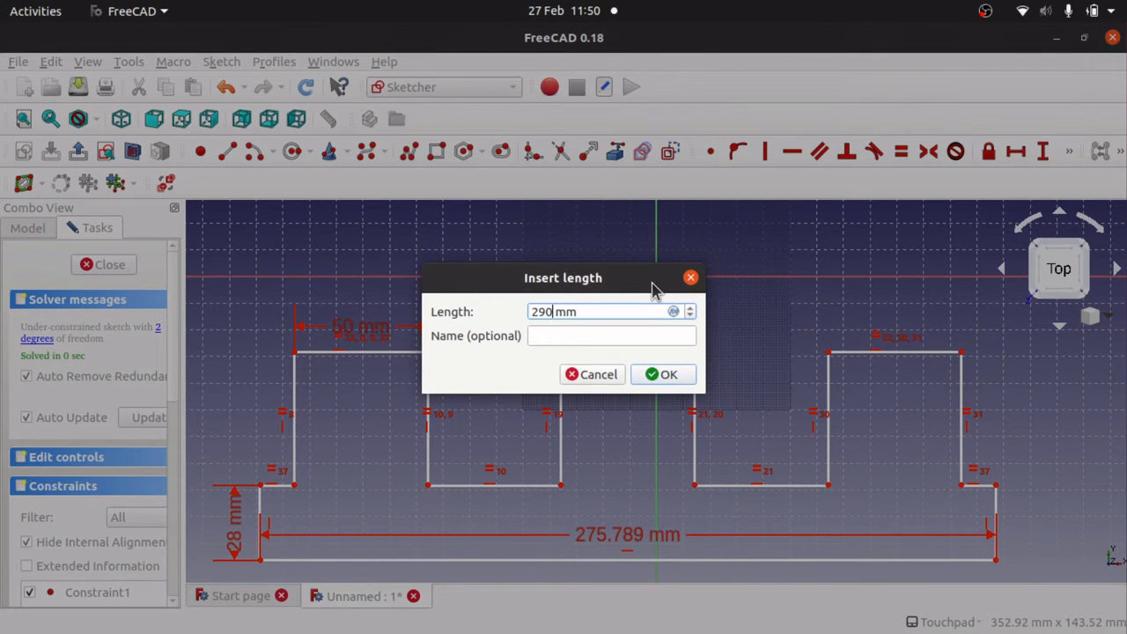
key(Return)
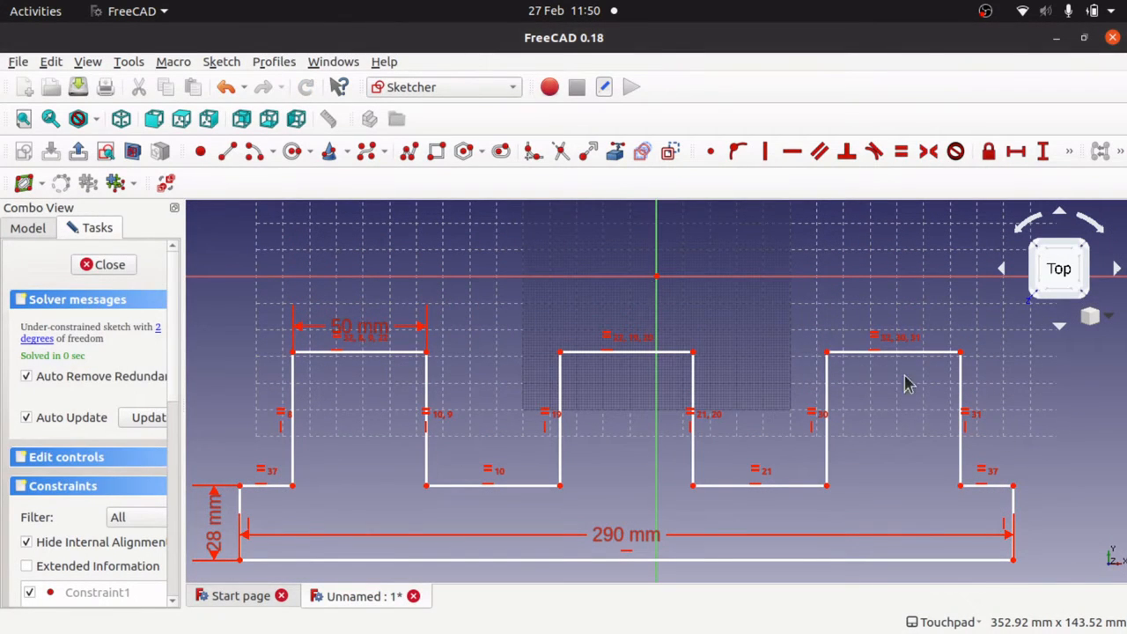
click(101, 266)
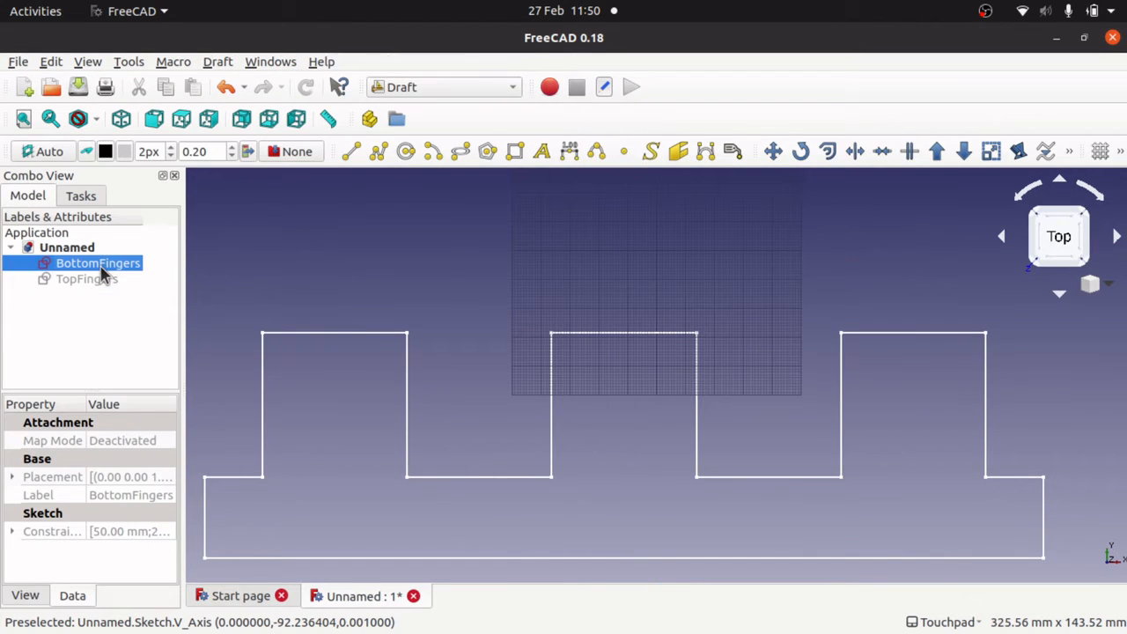
Step: Make the TopFingers sketch visible together with BottomFingers to compare both outlines
click(73, 279)
key(space)
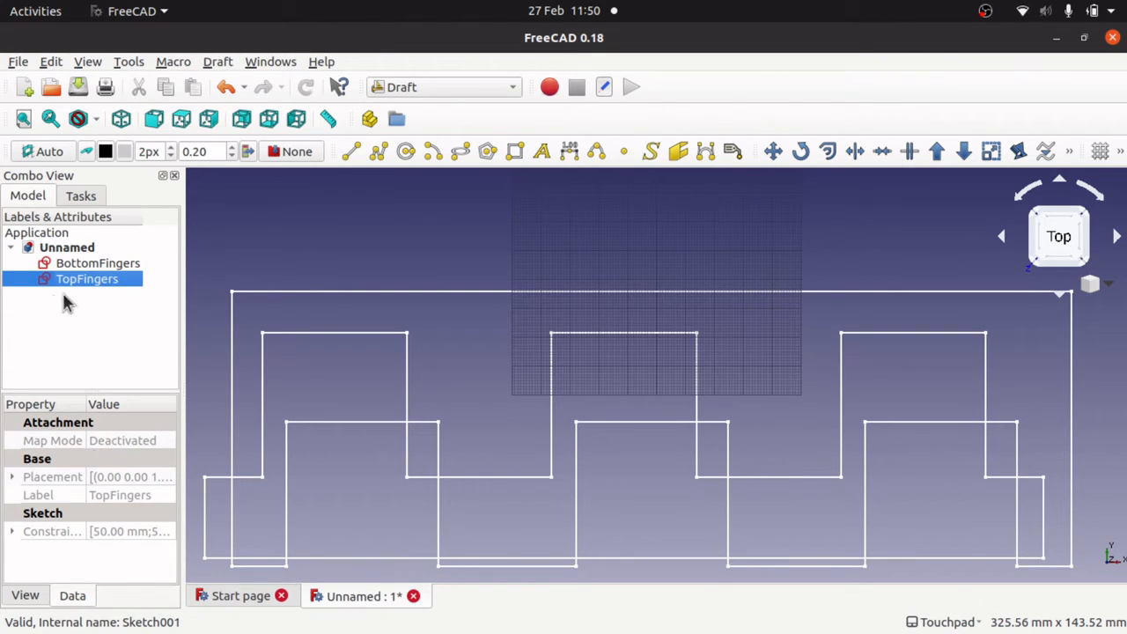
click(88, 262)
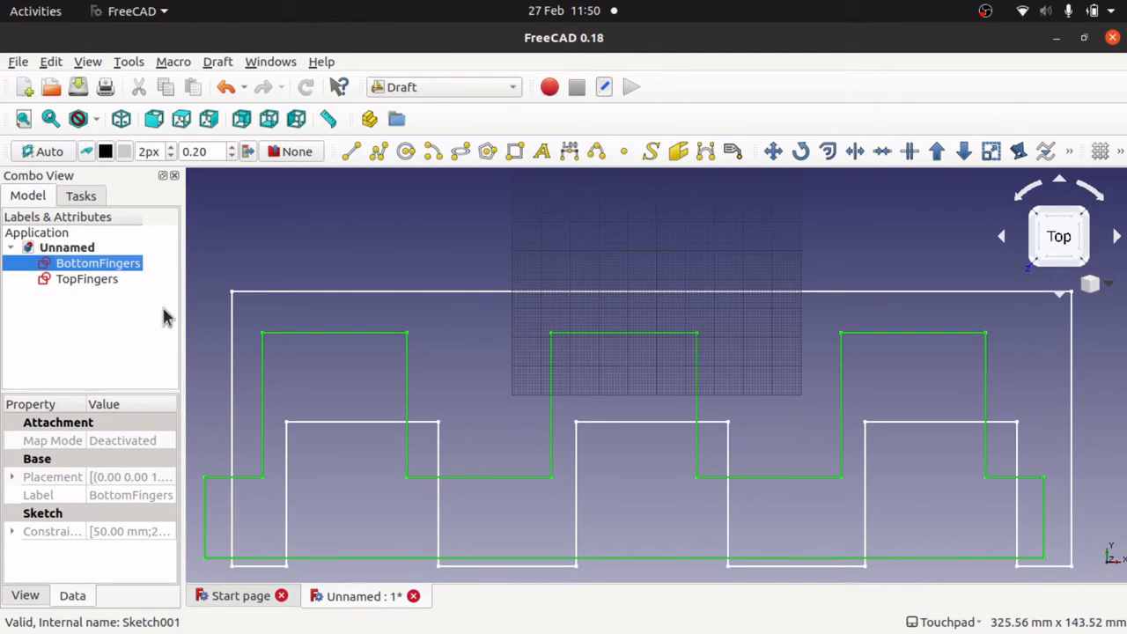
click(819, 411)
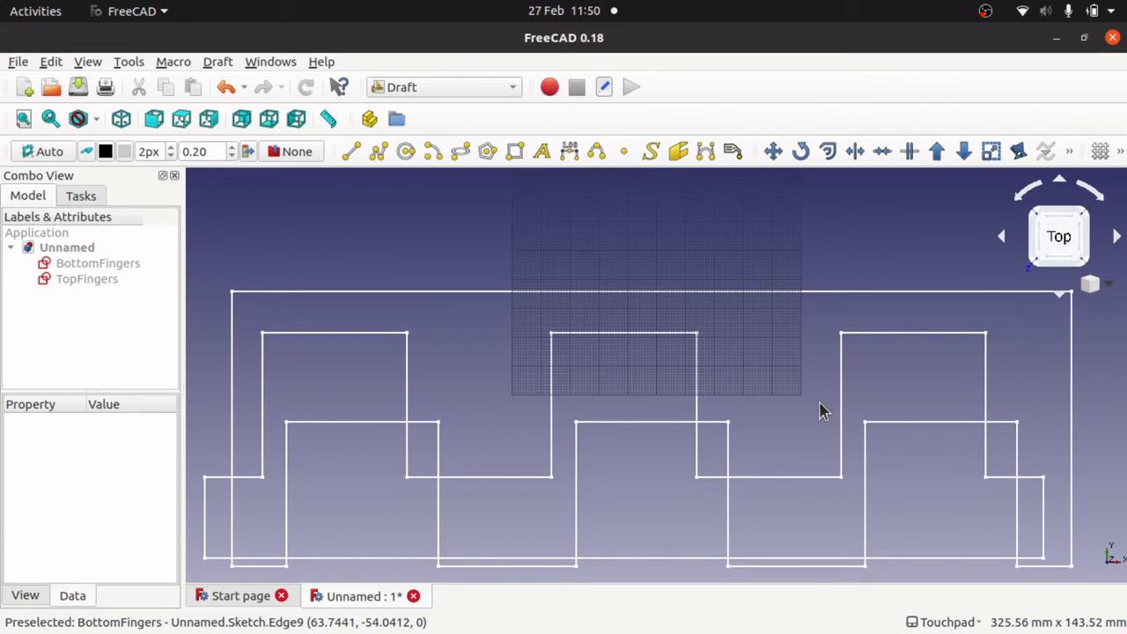
scroll(818, 411, up, 1)
scroll(818, 412, down, 4)
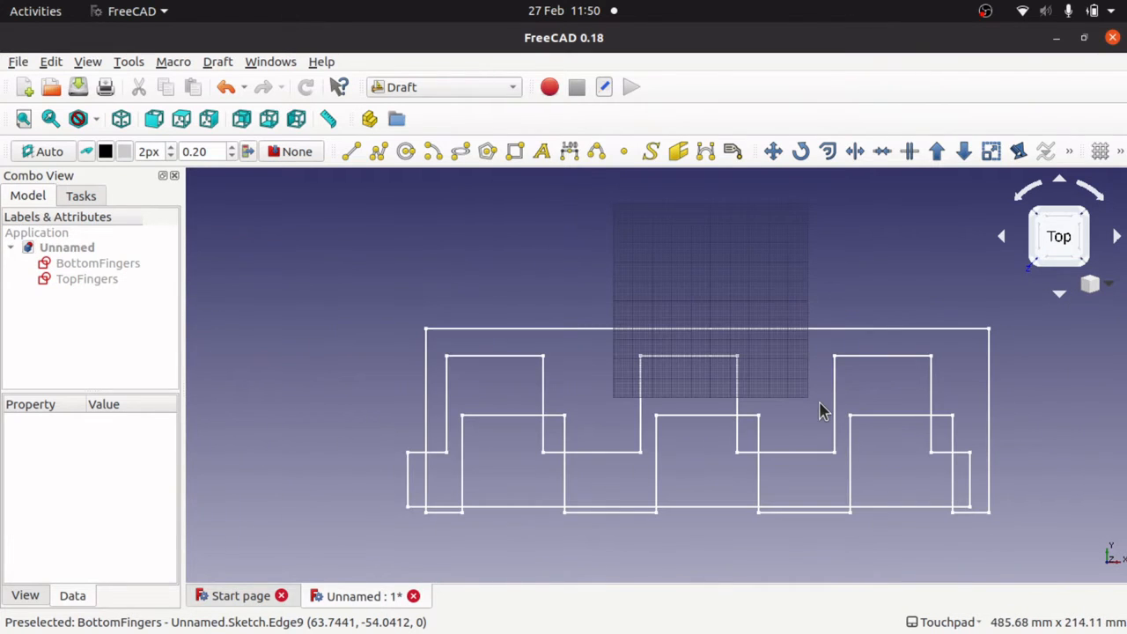
Step: Set the X position in the BottomFingers sketch's placement to 9 mm
click(104, 266)
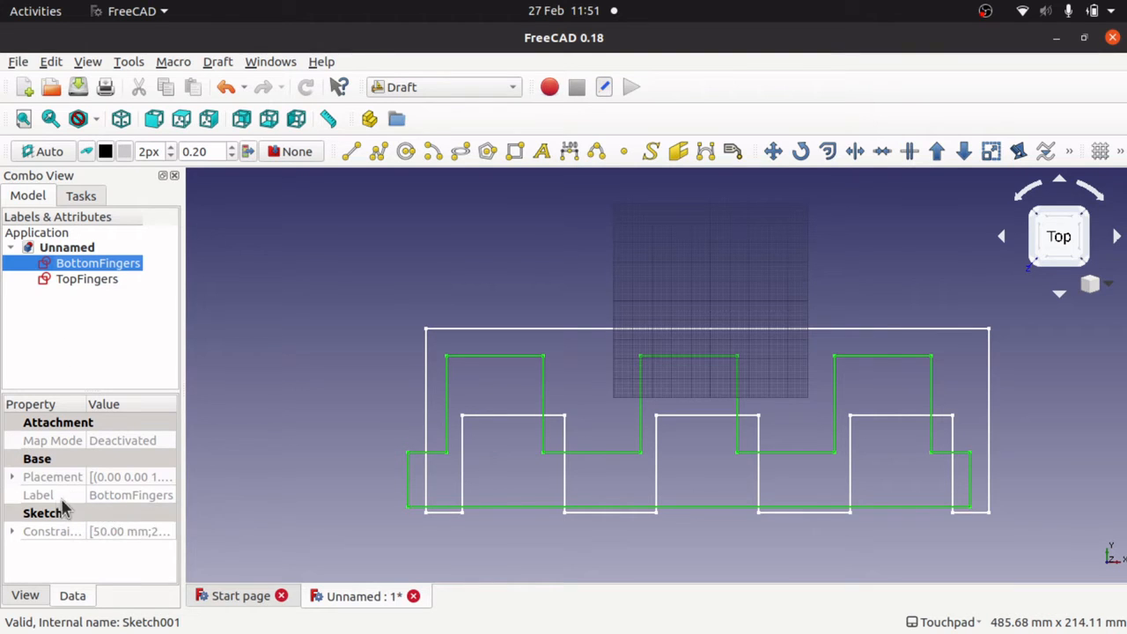
click(13, 477)
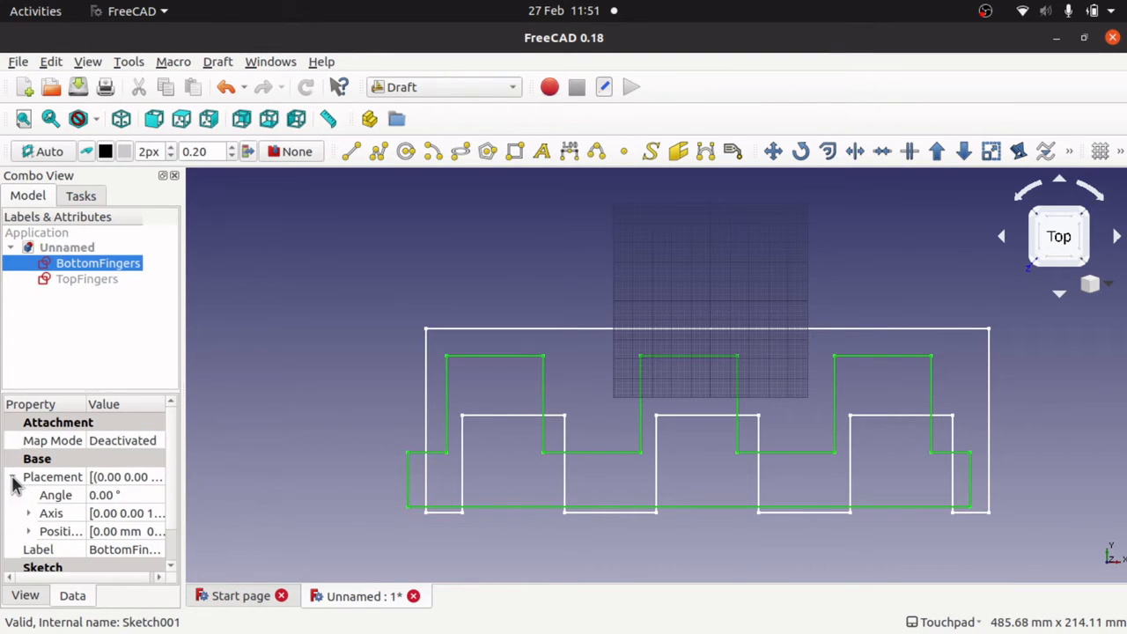
click(28, 531)
click(121, 549)
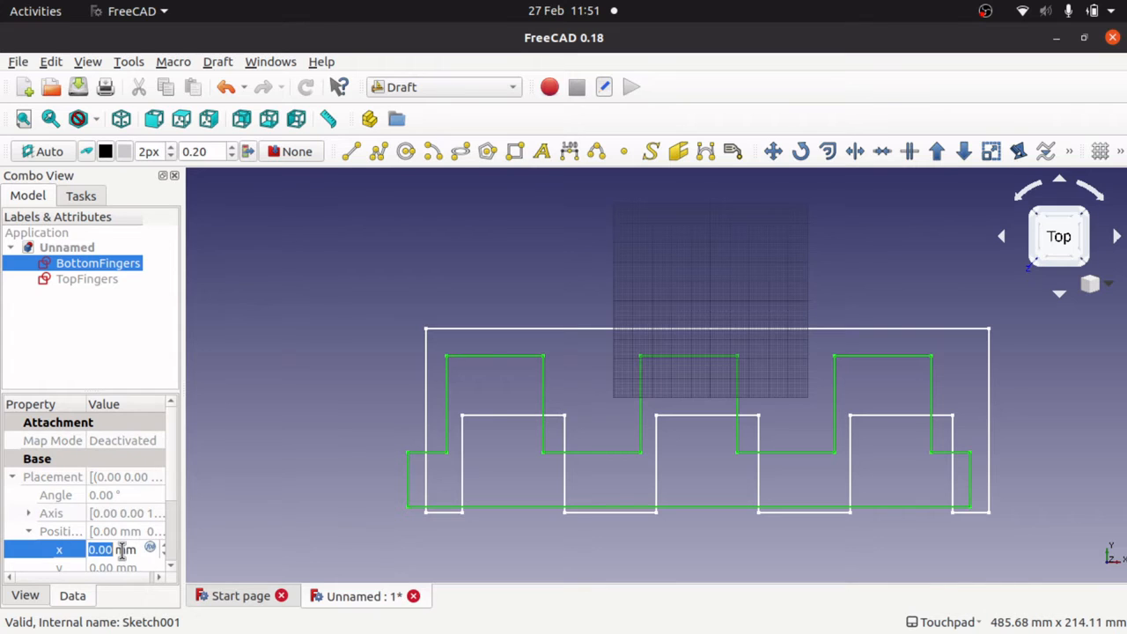
scroll(122, 549, down, 3)
scroll(122, 549, up, 3)
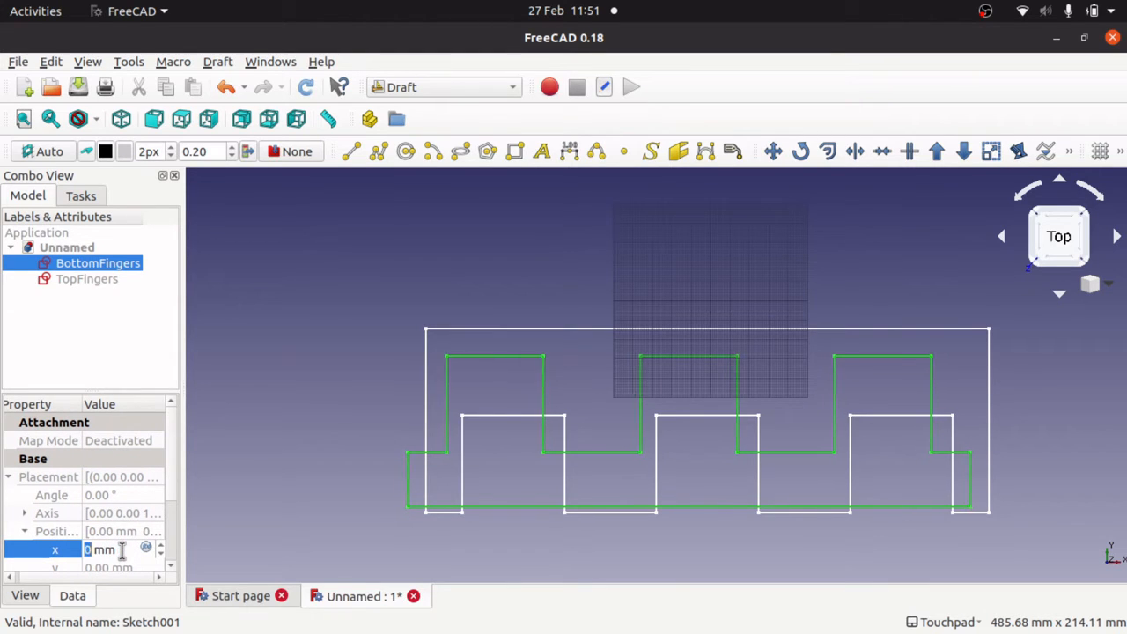
scroll(122, 550, up, 8)
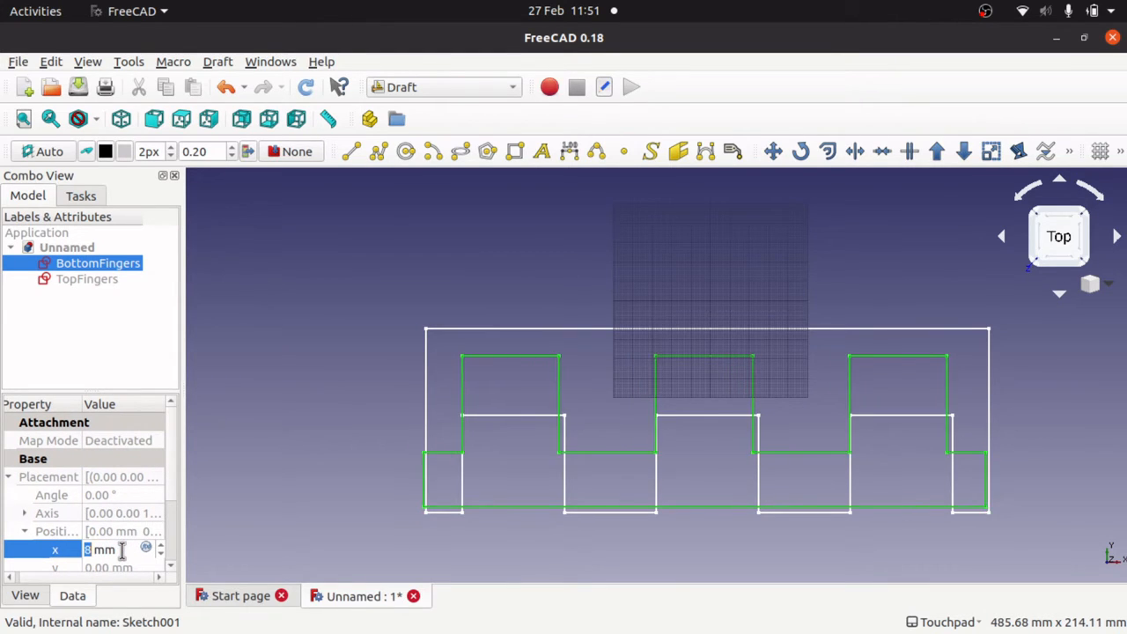
scroll(121, 549, up, 1)
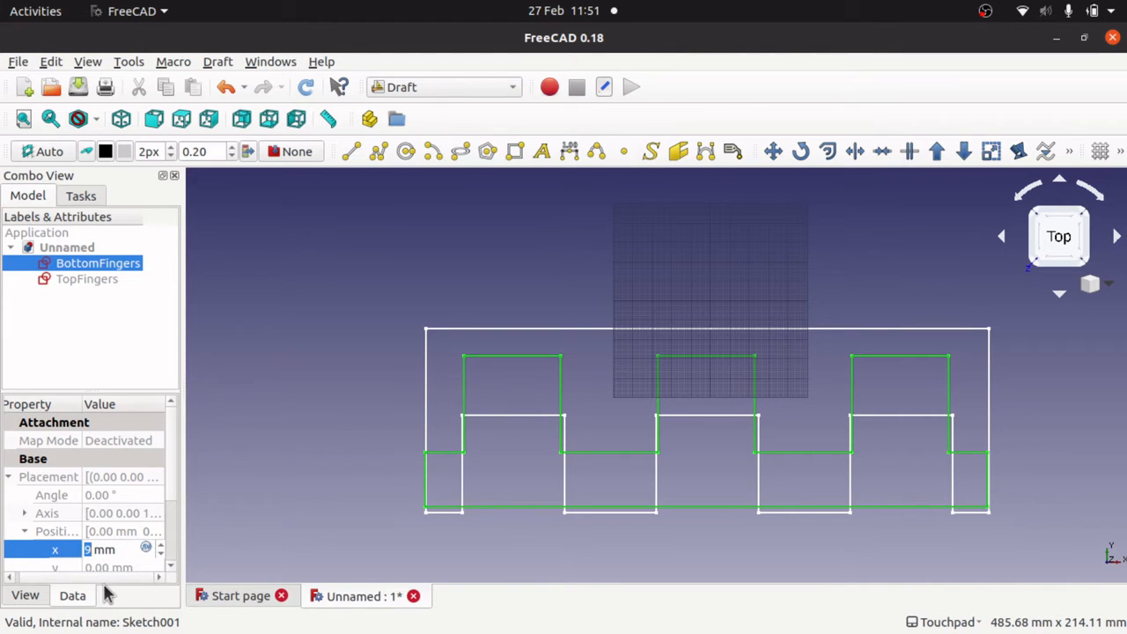
key(Return)
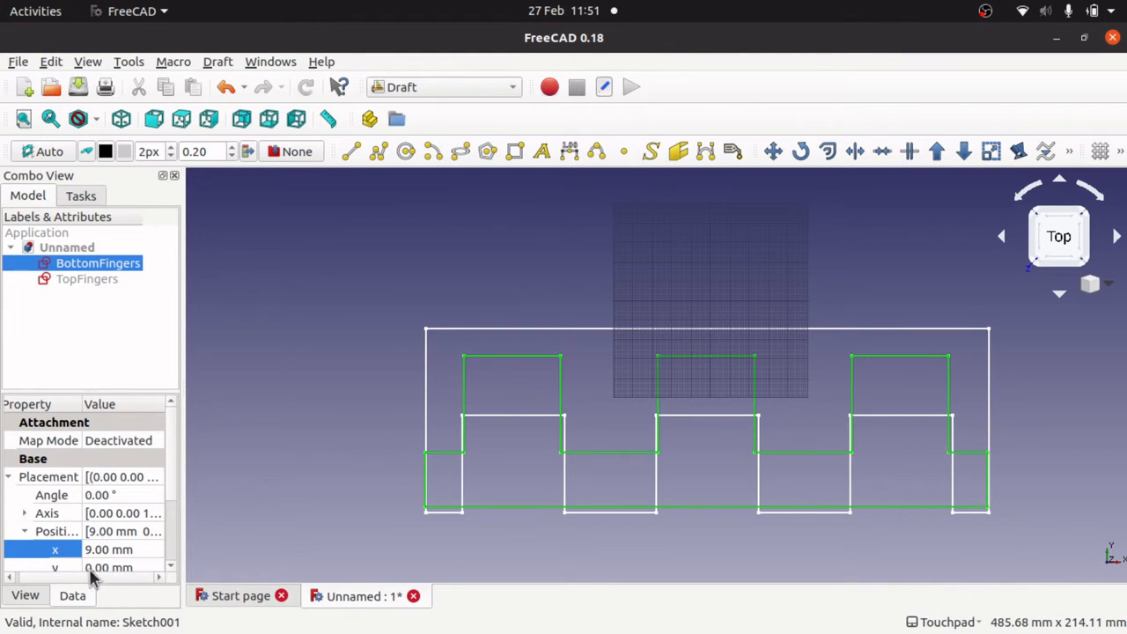
Step: Set the Y position of the BottomFingers sketch to -32 mm so its fingers fit into the TopFingers slots
click(96, 567)
key(Up)
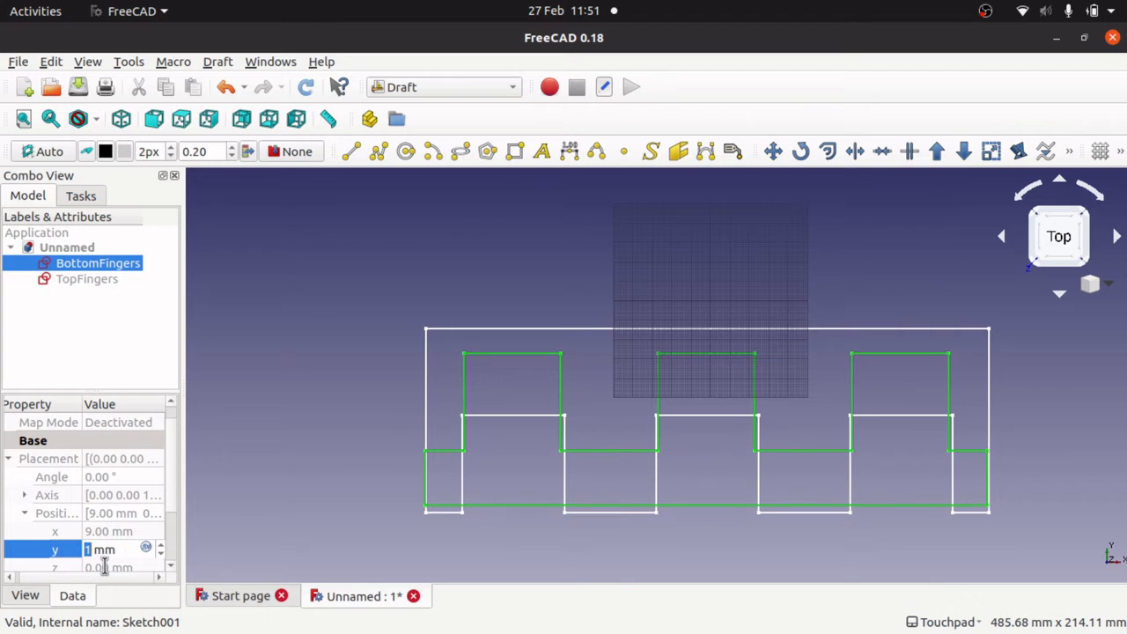
key(Down)
key(Down)
key(Down)
key(Down)
key(Down)
key(Down)
key(Down)
key(Down)
key(Down)
key(Down)
key(Down)
key(Down)
key(Down)
key(Down)
key(Down)
key(Down)
key(Down)
key(Down)
key(Down)
key(Down)
key(Down)
key(Down)
key(Down)
key(Down)
key(Down)
key(Down)
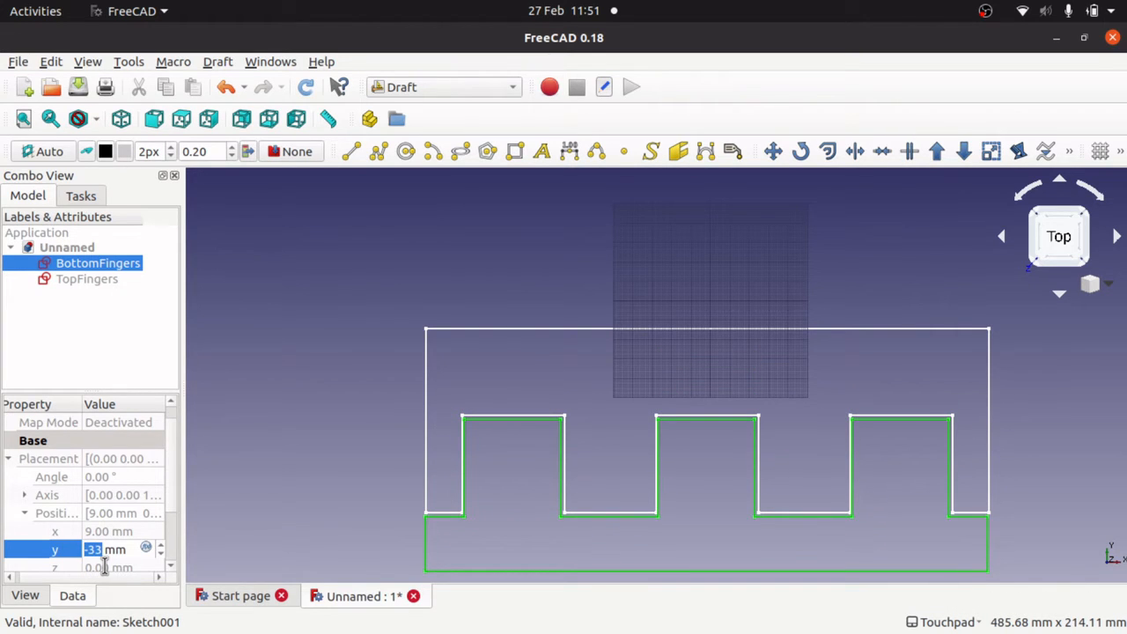
key(Up)
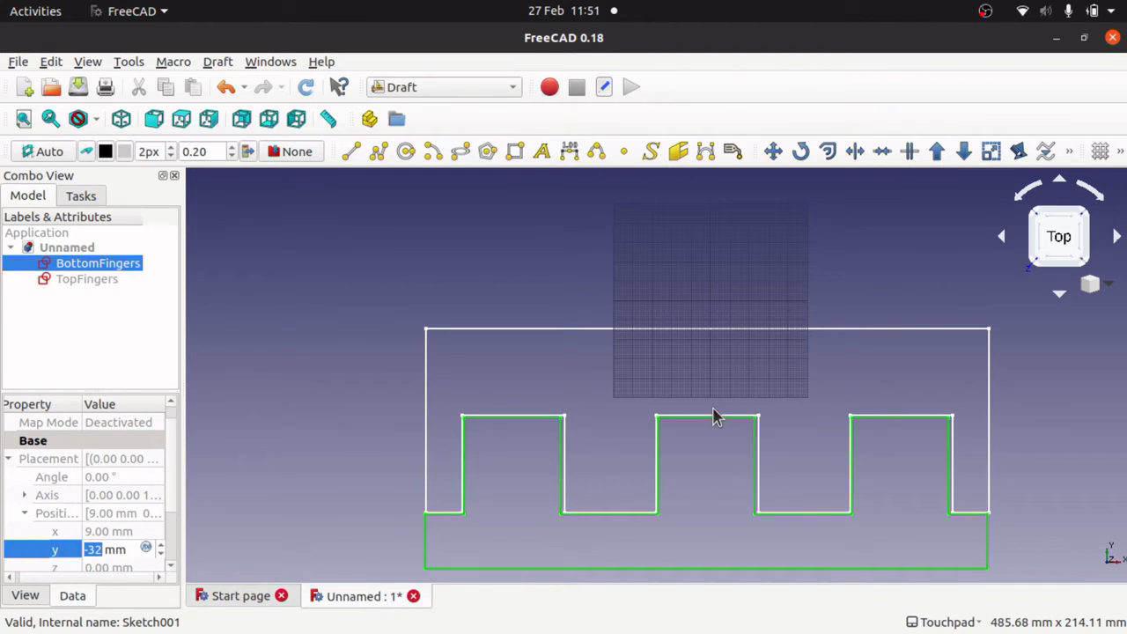
Step: Inspect the gap between the fingers, set the BottomFingers X position to 10 mm, and clear the selection
scroll(455, 467, up, 5)
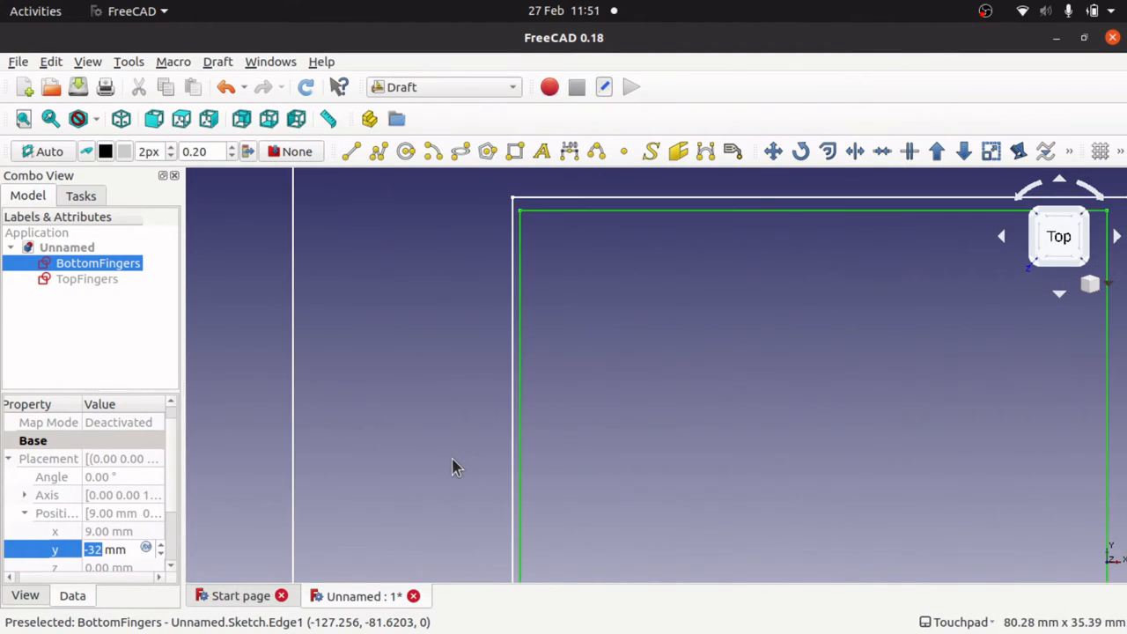
scroll(455, 466, down, 3)
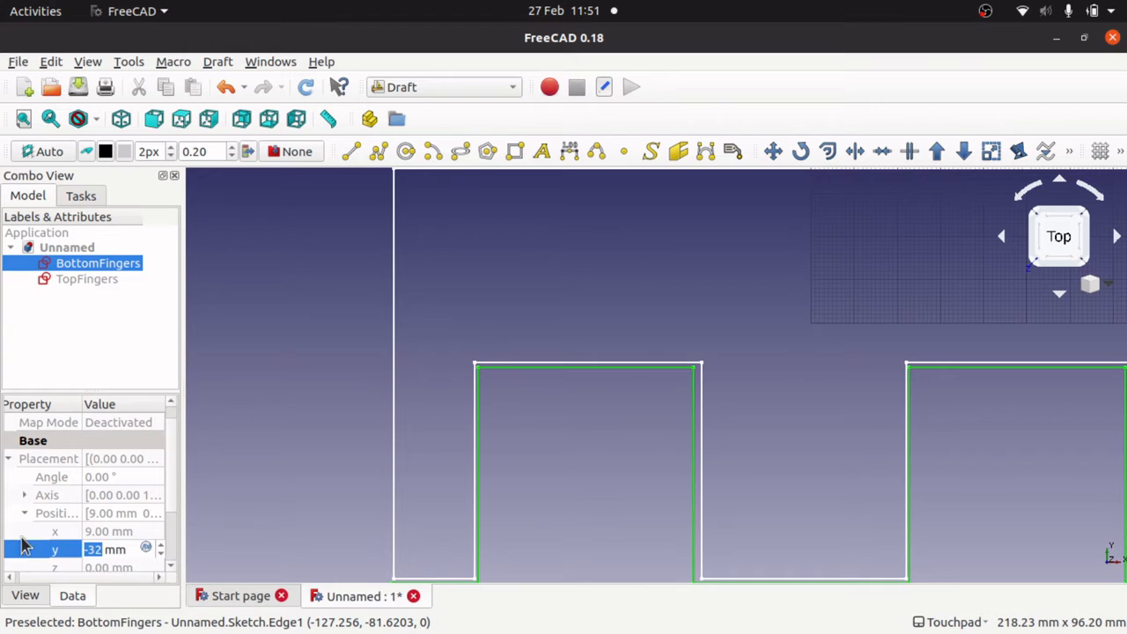
click(106, 531)
scroll(106, 530, up, 1)
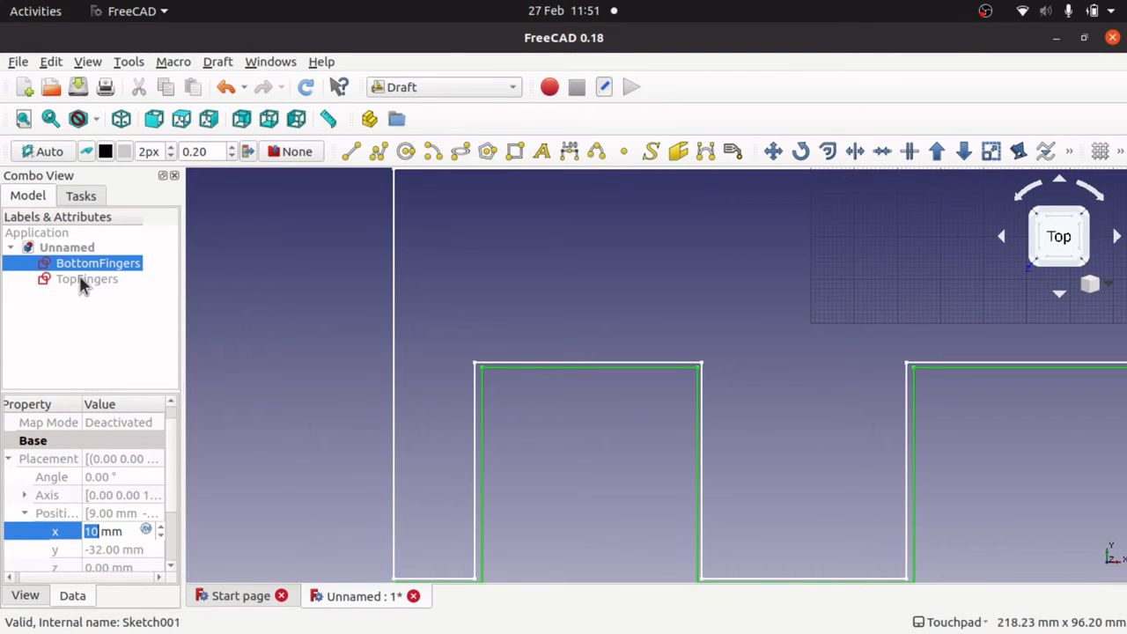
click(417, 365)
scroll(417, 368, down, 1)
scroll(415, 367, down, 3)
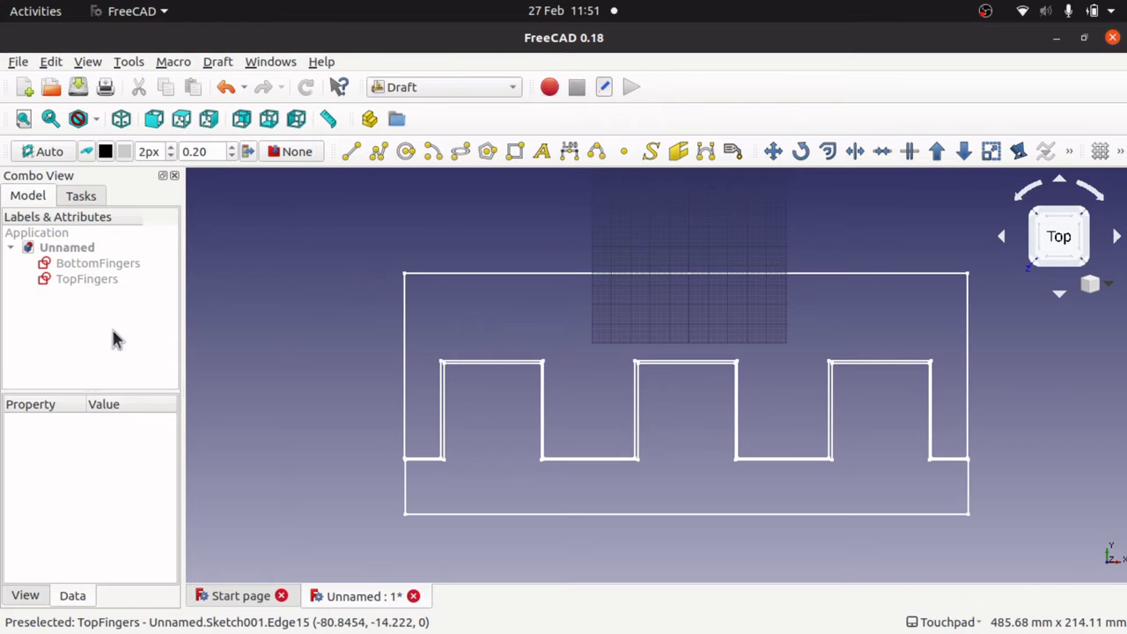
click(81, 329)
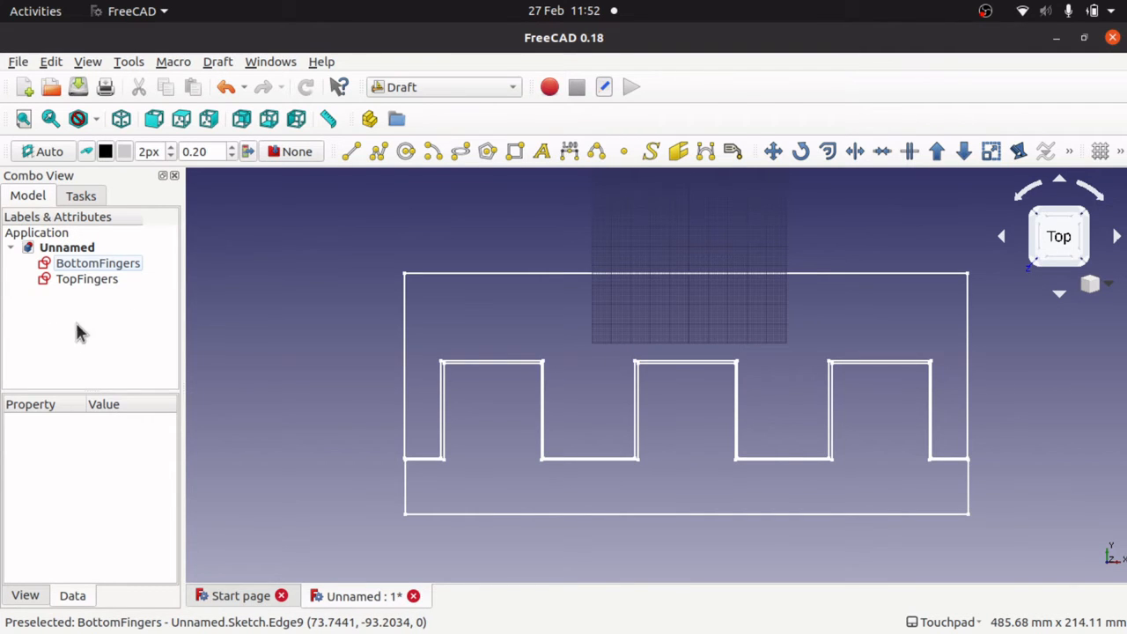
Step: In the Part Design workbench, create a new body and move the BottomFingers sketch into it
click(463, 85)
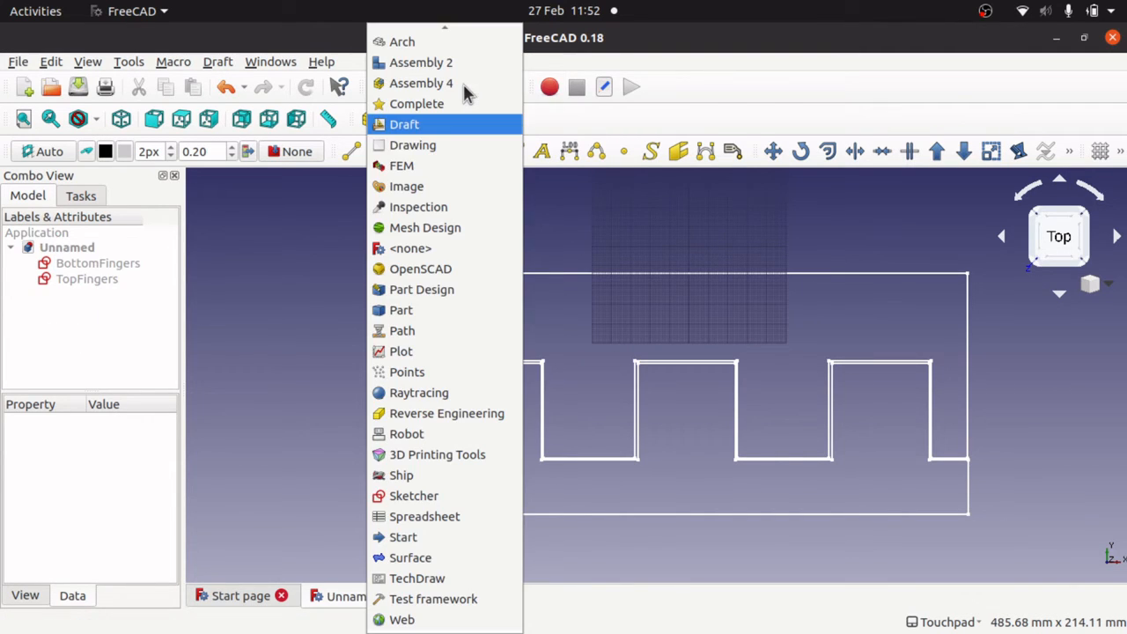
click(466, 290)
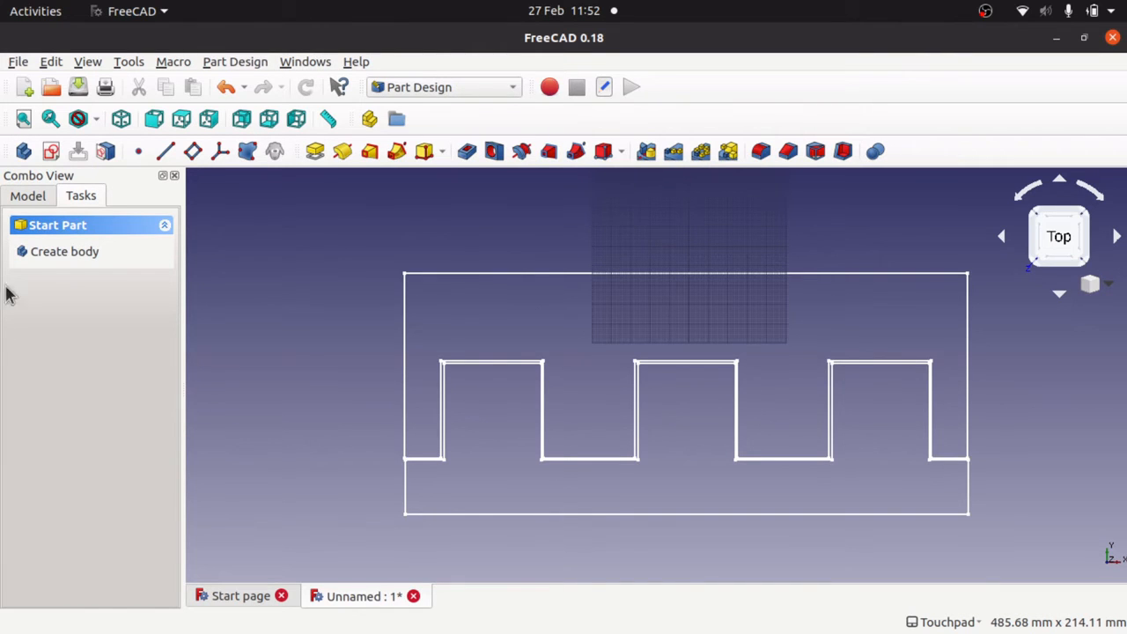
click(65, 252)
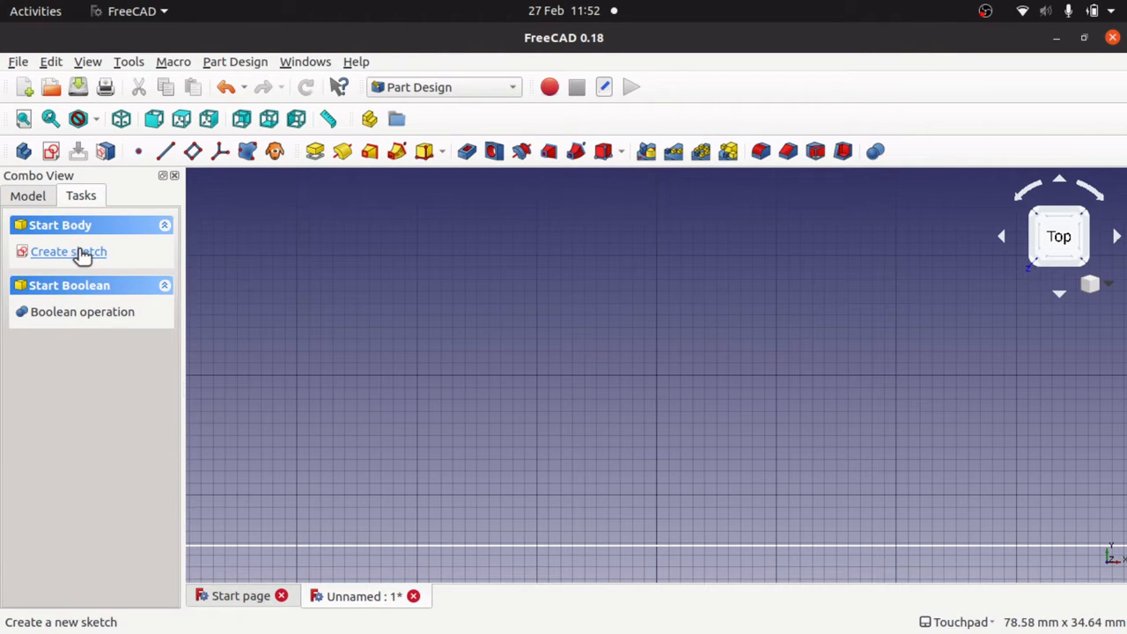
click(27, 199)
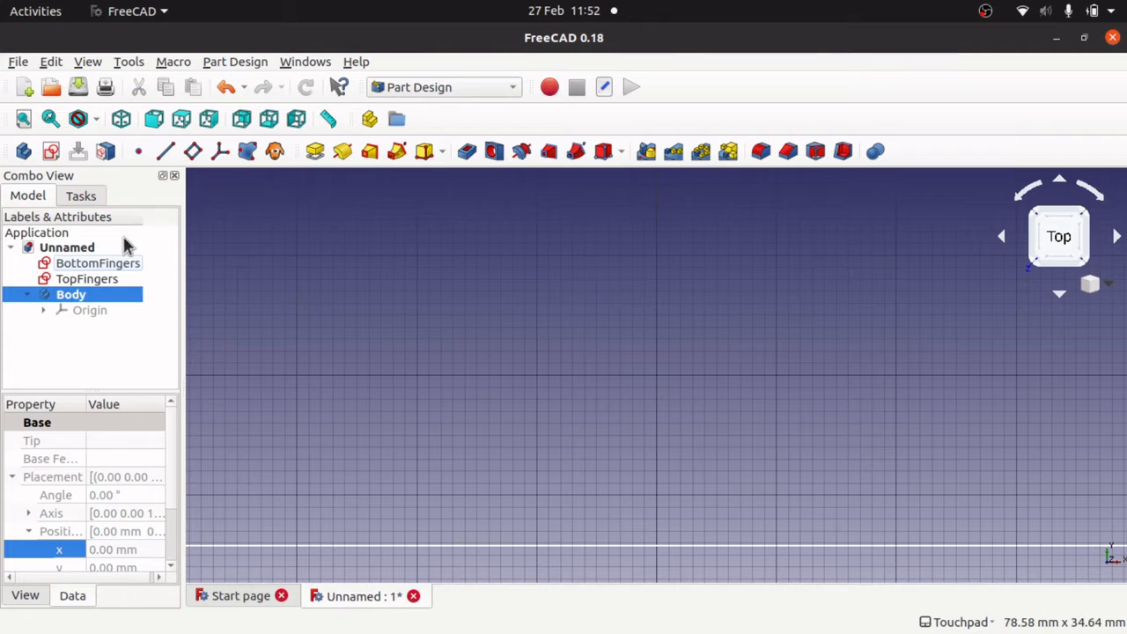
drag(93, 263, 79, 297)
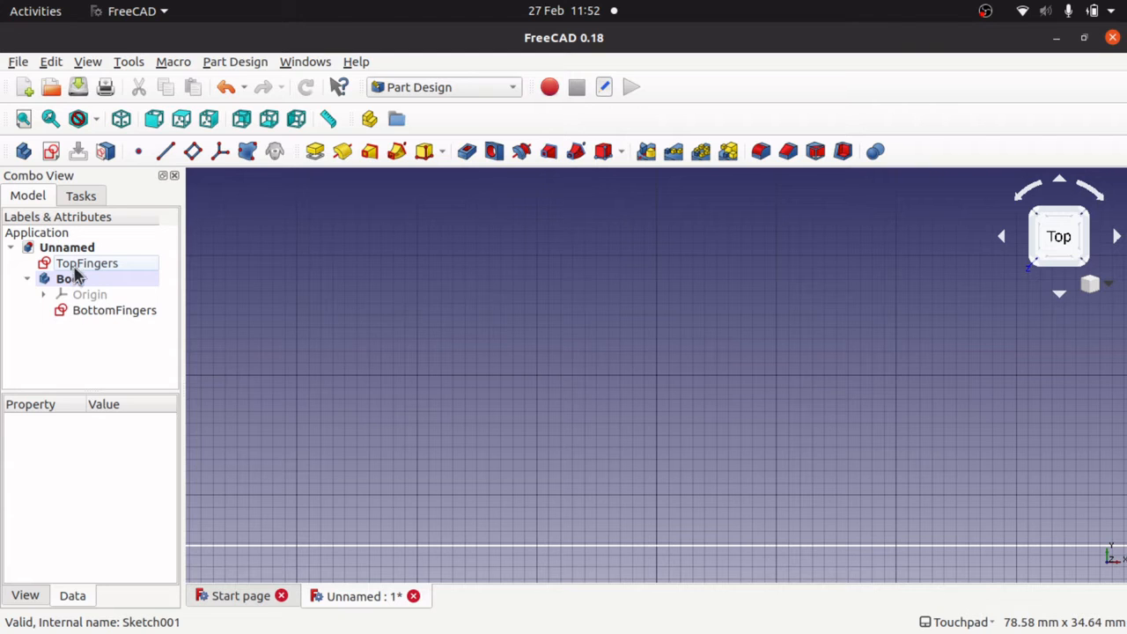
Step: Pad the BottomFingers sketch with a length of 9 mm and inspect the preview in 3D
click(100, 313)
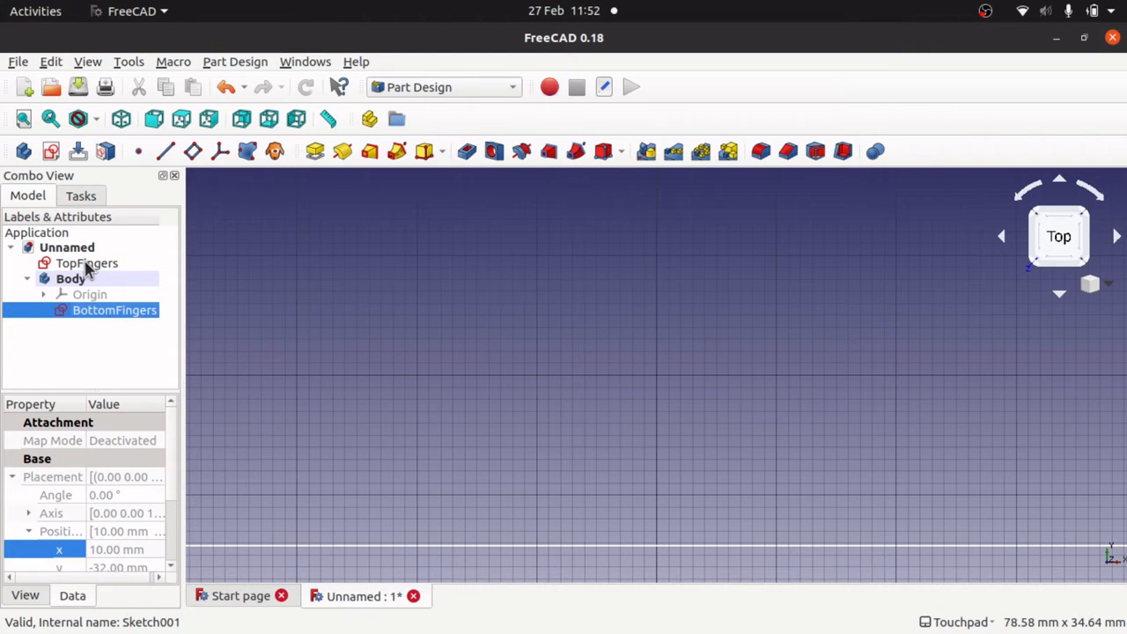
click(96, 354)
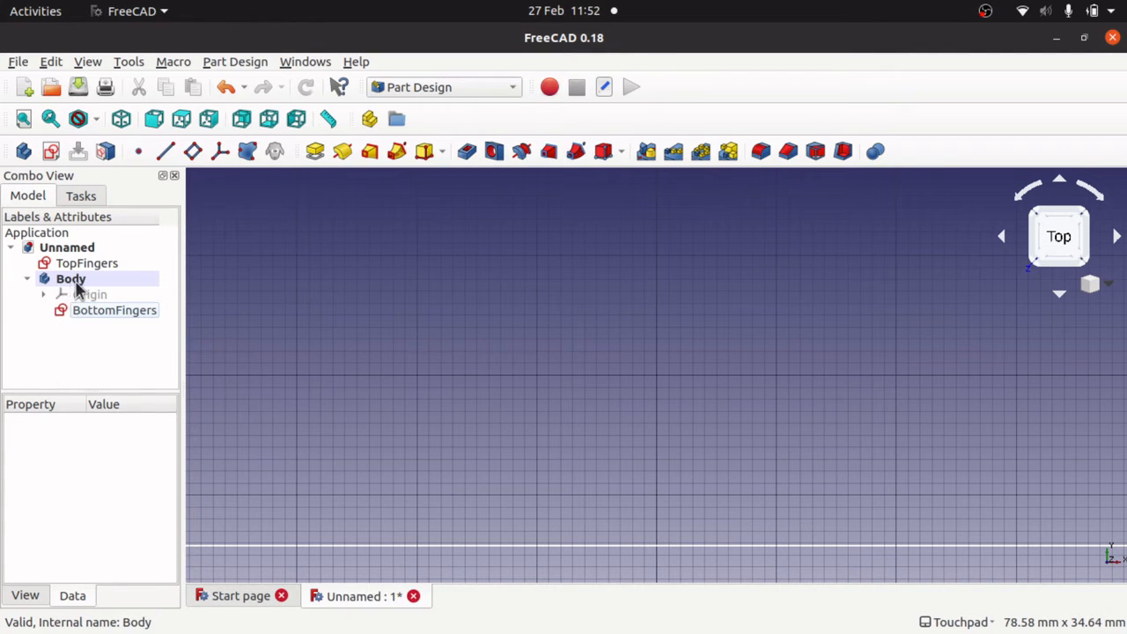
click(75, 280)
click(101, 312)
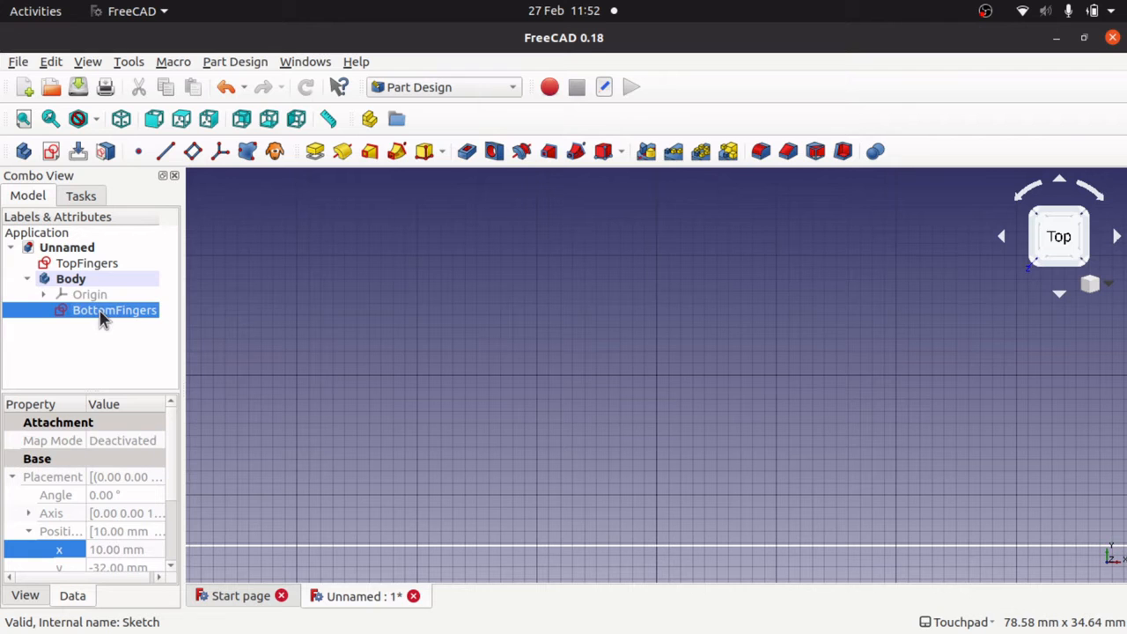
click(548, 407)
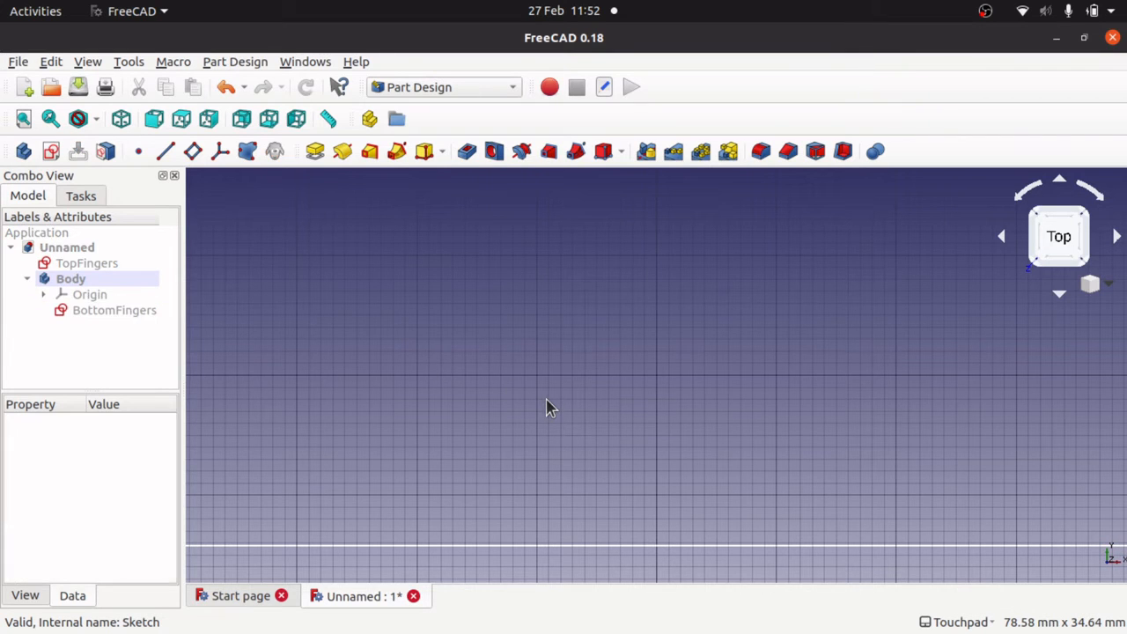
scroll(546, 406, down, 5)
scroll(547, 406, down, 3)
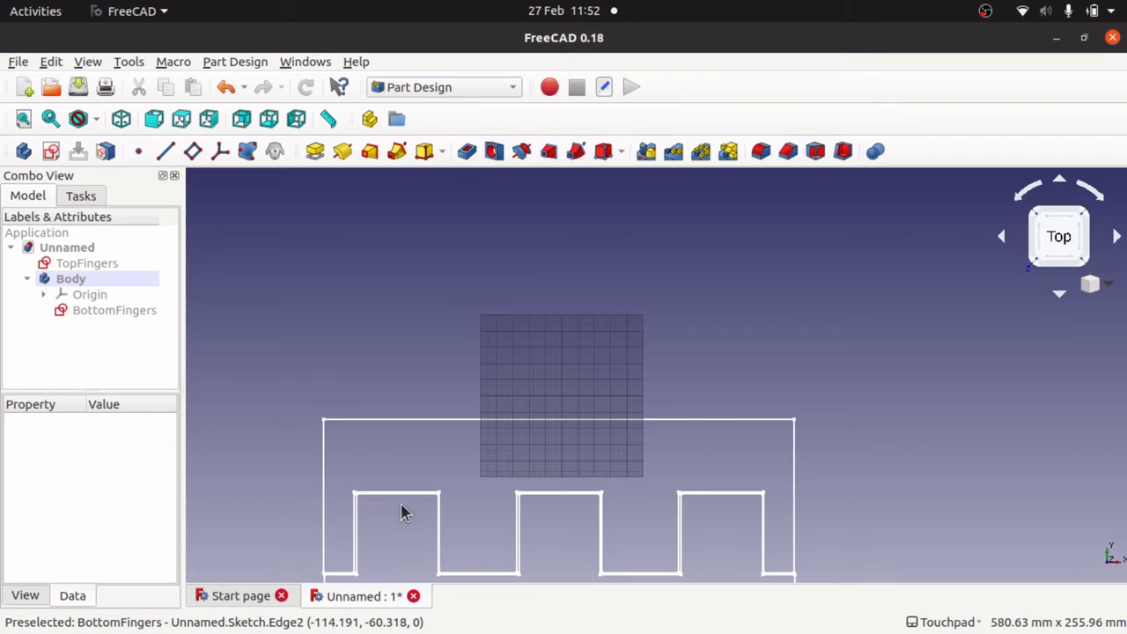
click(117, 311)
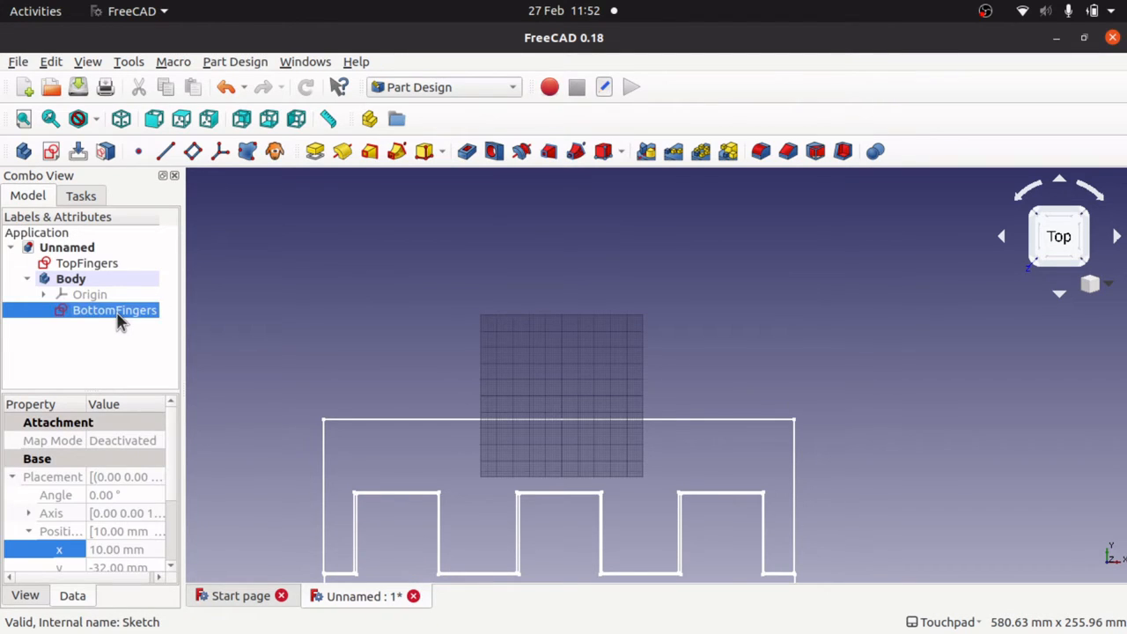
click(315, 151)
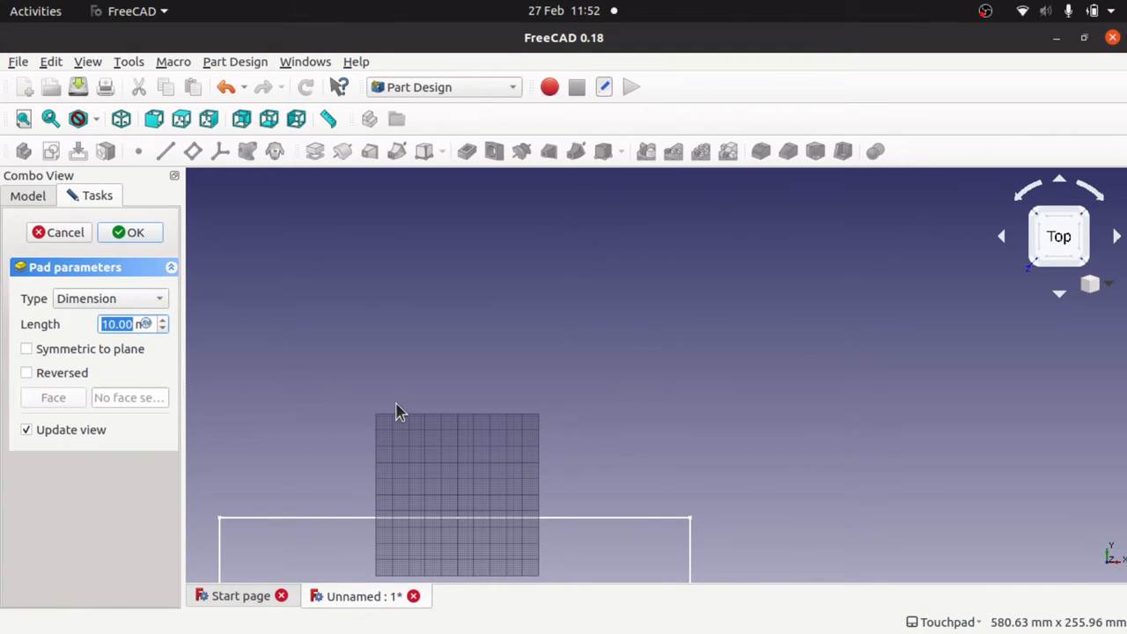
click(631, 408)
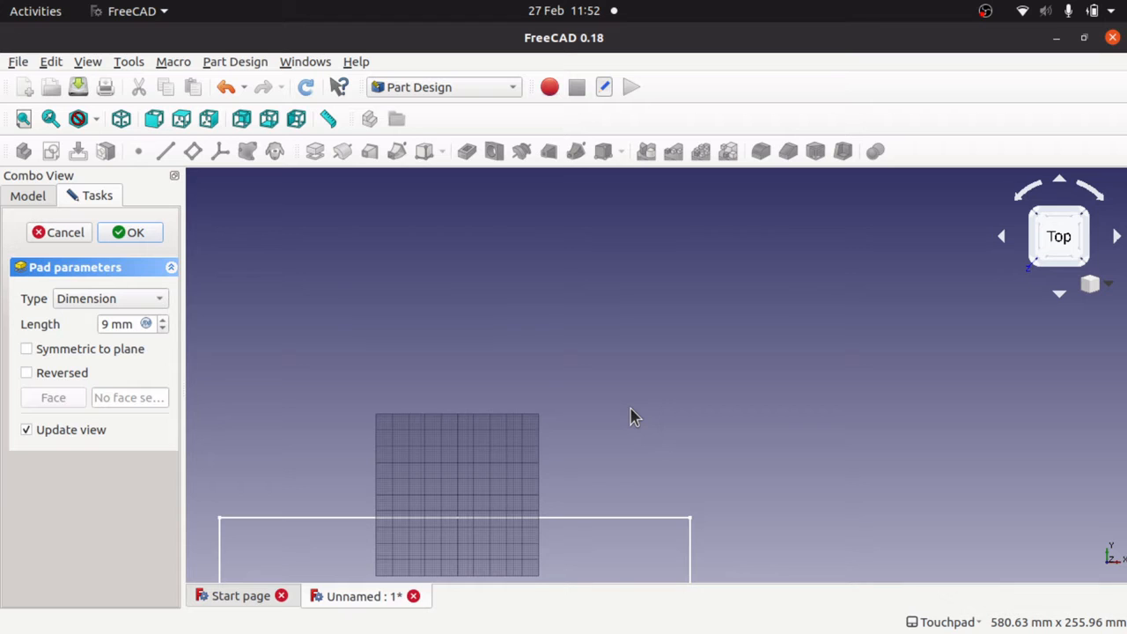
key(Down)
key(Down)
key(Up)
key(Up)
key(Up)
key(Up)
key(Up)
key(Up)
key(Up)
key(Up)
key(Up)
key(Up)
key(Up)
key(Up)
key(Down)
key(Down)
key(Down)
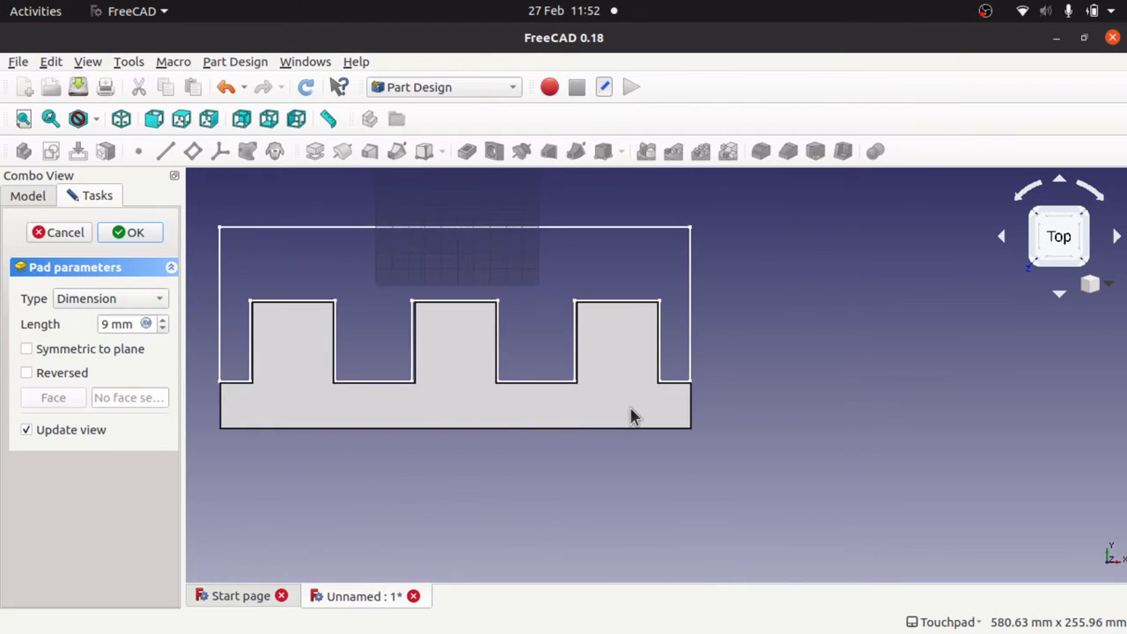
key(Left)
key(Up)
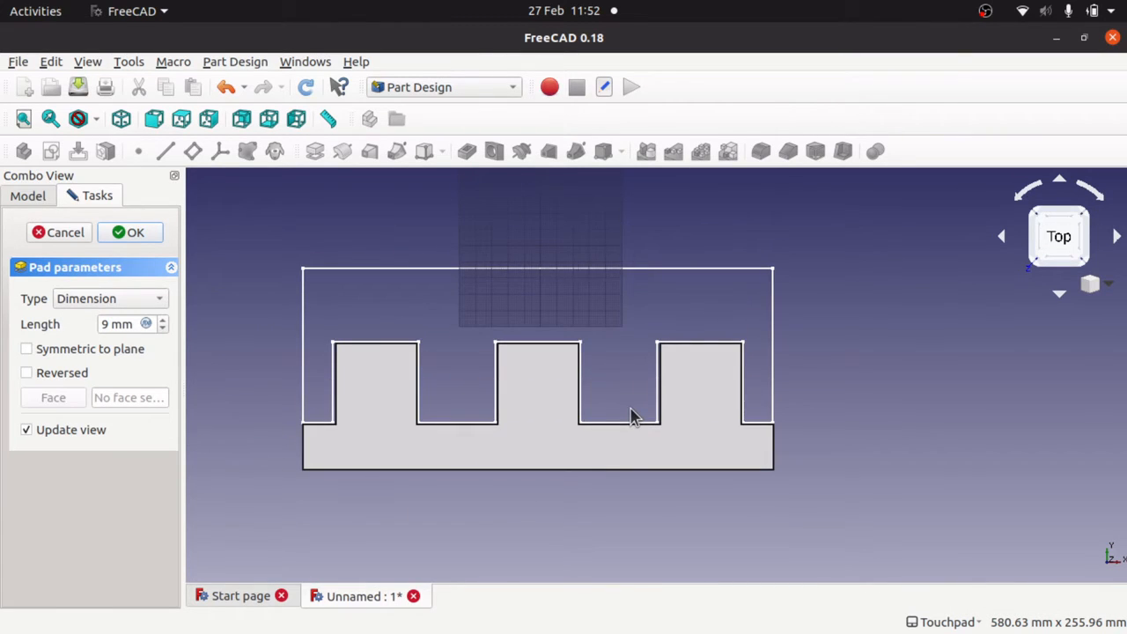
alt+drag(679, 343, 677, 399)
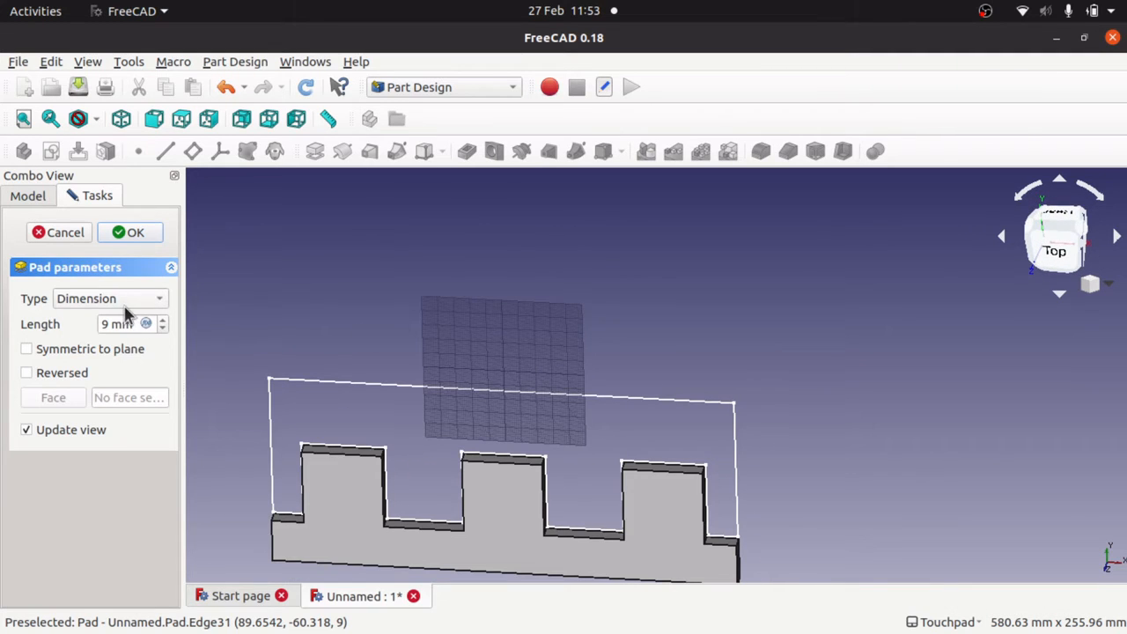
Step: Set the BottomFingers pad length to 50 mm and accept the pad
key(Down)
key(Up)
key(Up)
key(Up)
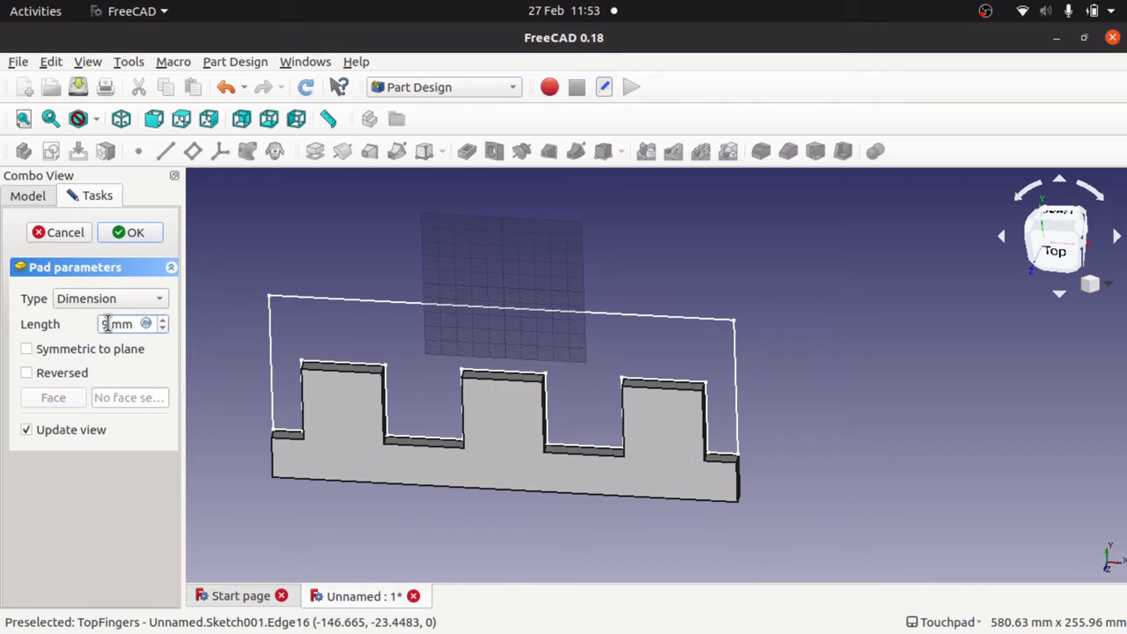
text(50)
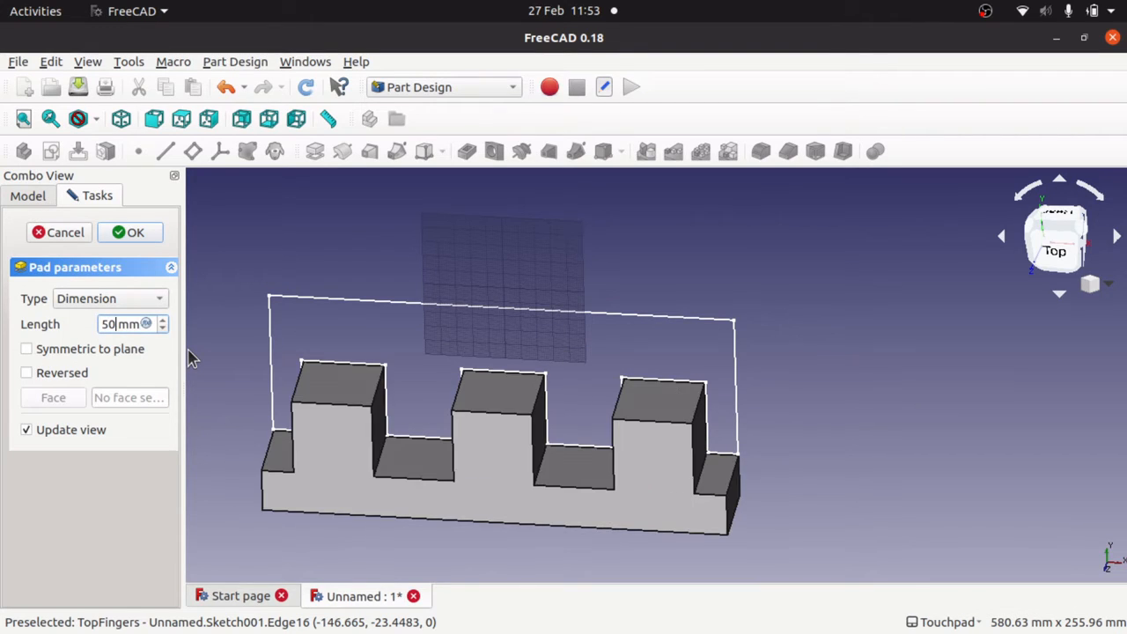
click(141, 234)
Step: Create a second body and move the TopFingers sketch into it
click(95, 267)
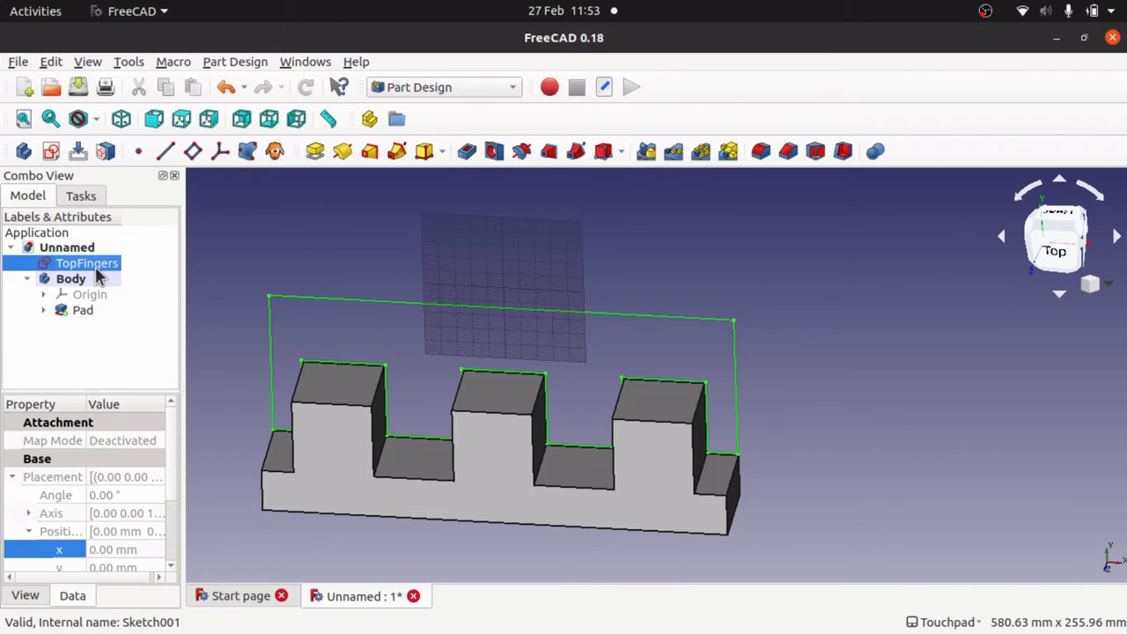
click(102, 352)
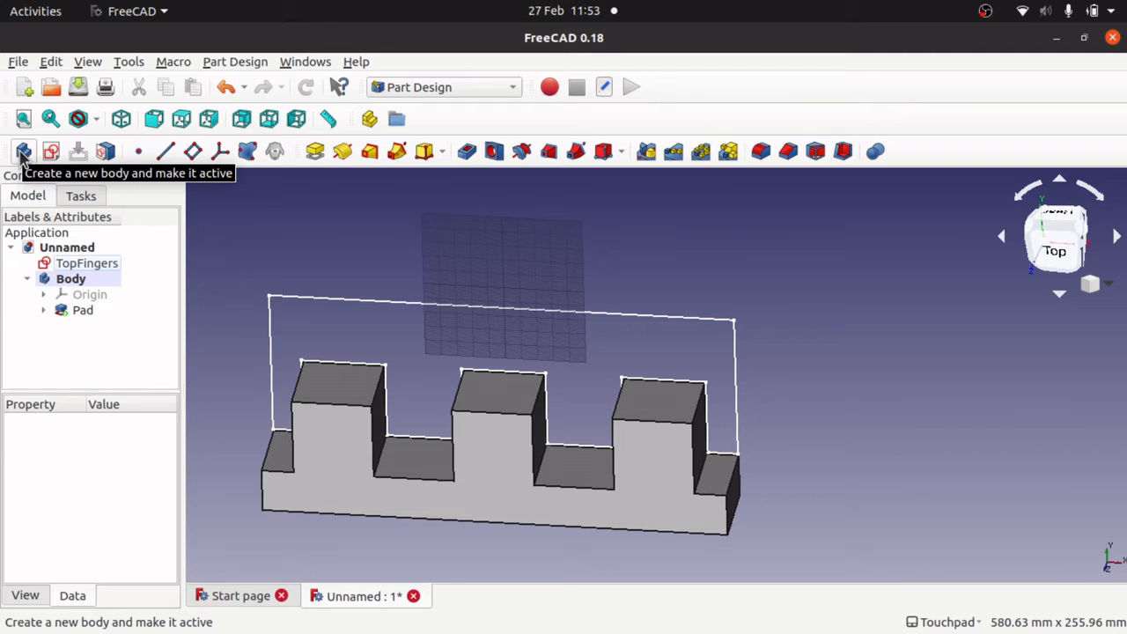
click(234, 63)
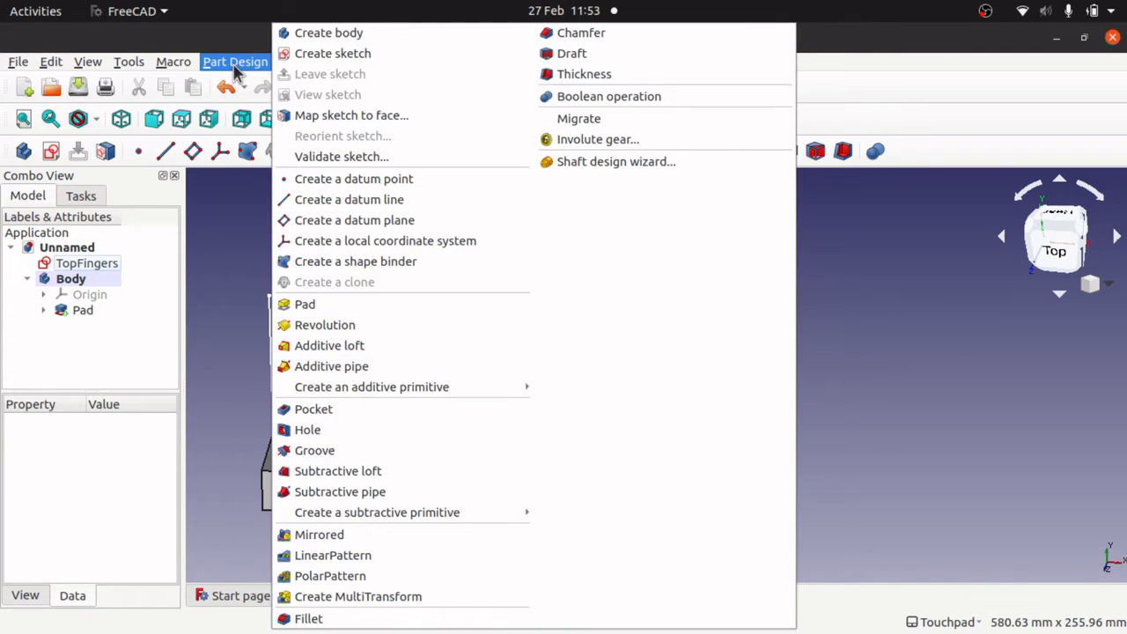
click(330, 35)
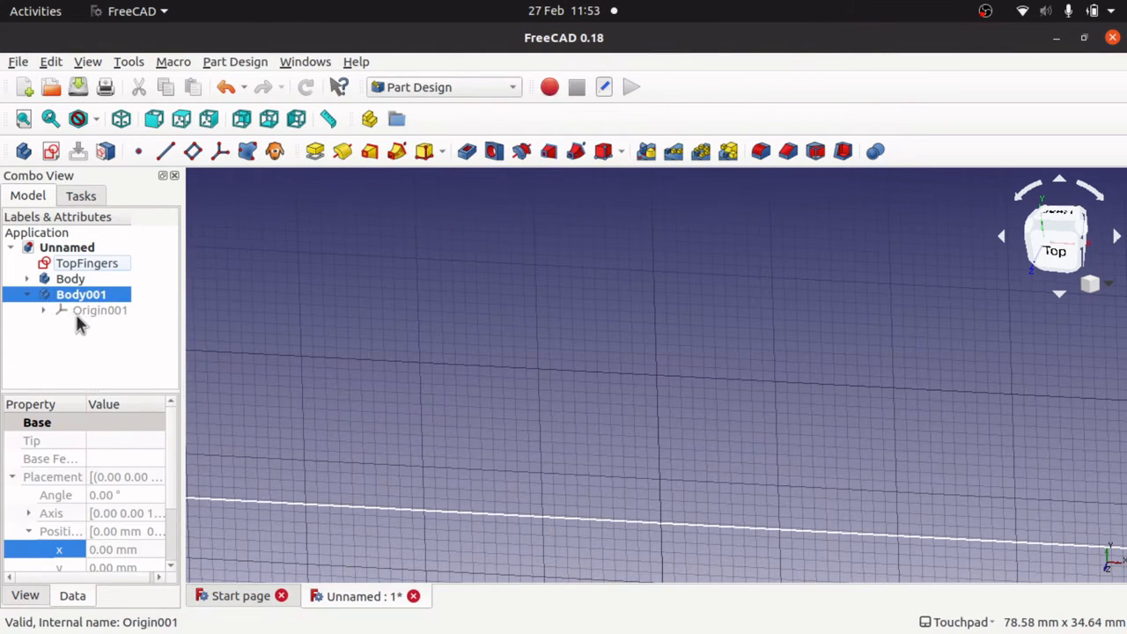
drag(84, 269, 103, 300)
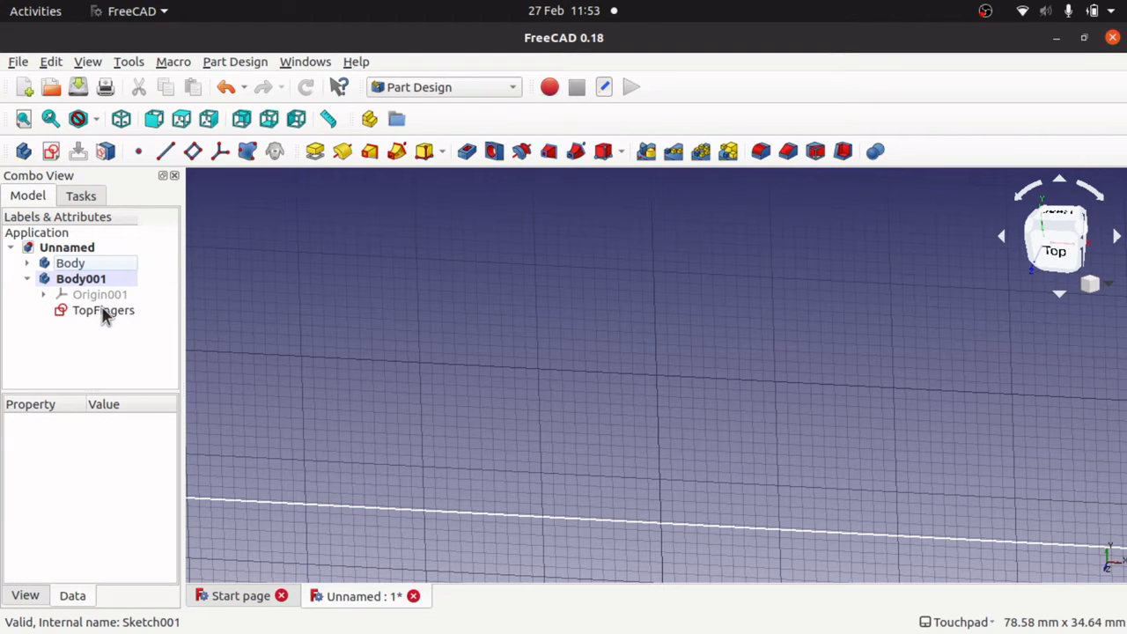
Step: Pad the TopFingers sketch with a length of 50 mm
click(101, 308)
click(314, 151)
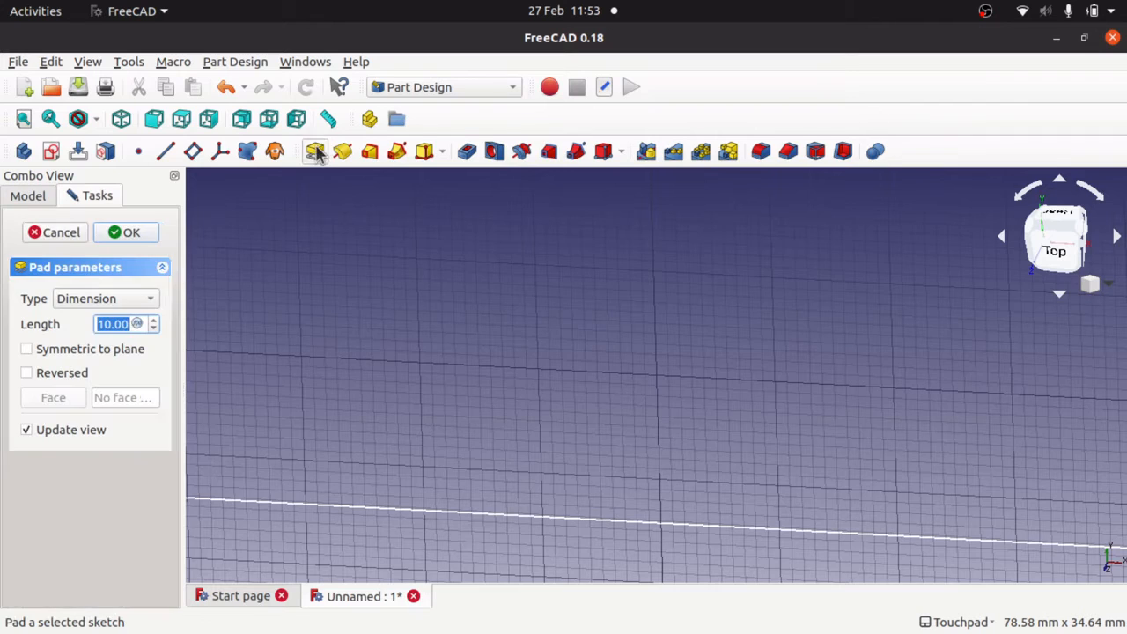
scroll(443, 383, down, 5)
scroll(443, 383, up, 5)
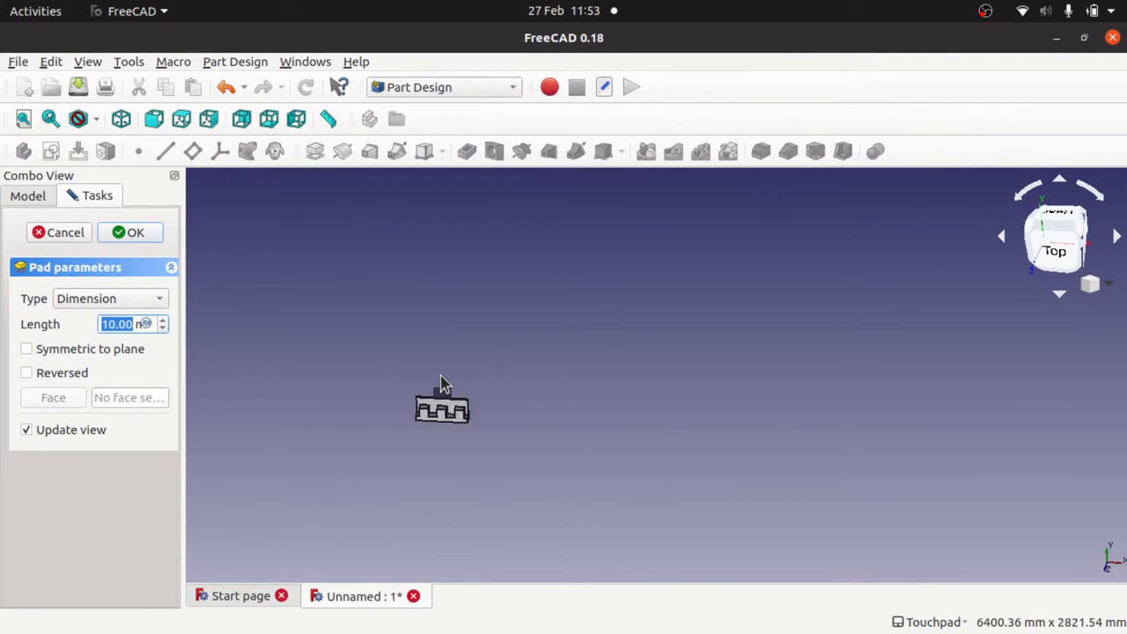
scroll(442, 383, down, 5)
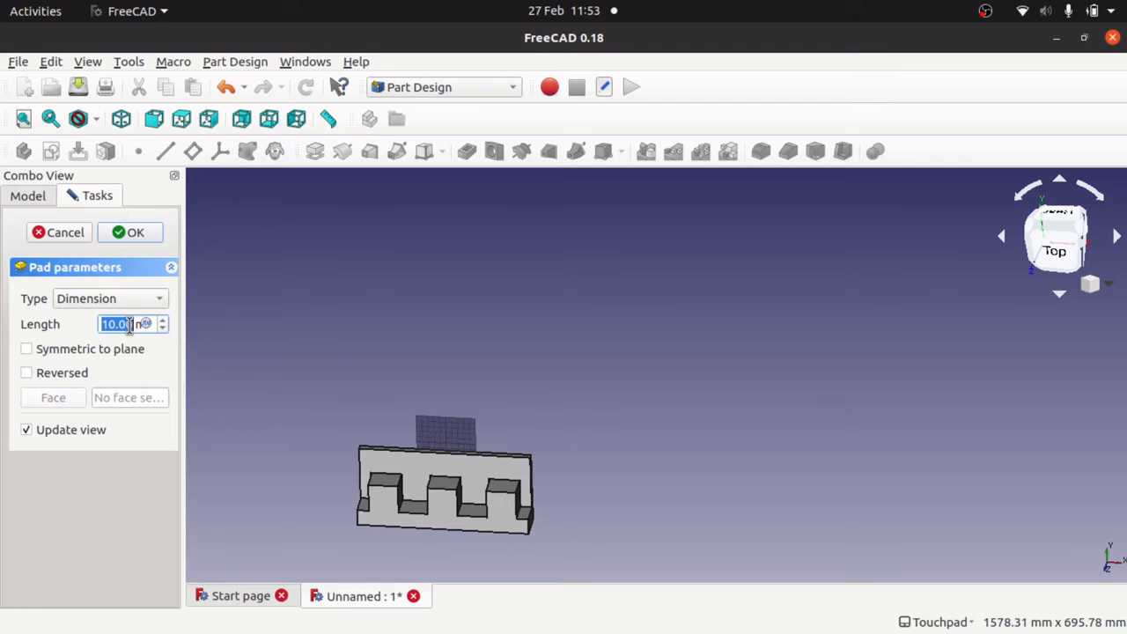
text(50)
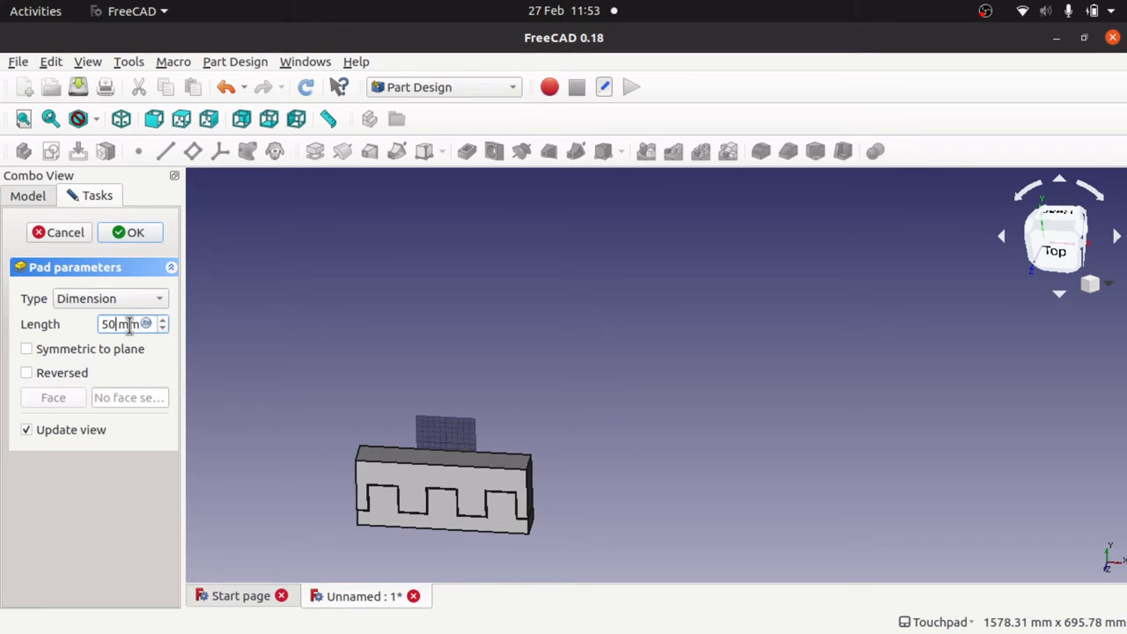
alt+drag(530, 518, 488, 467)
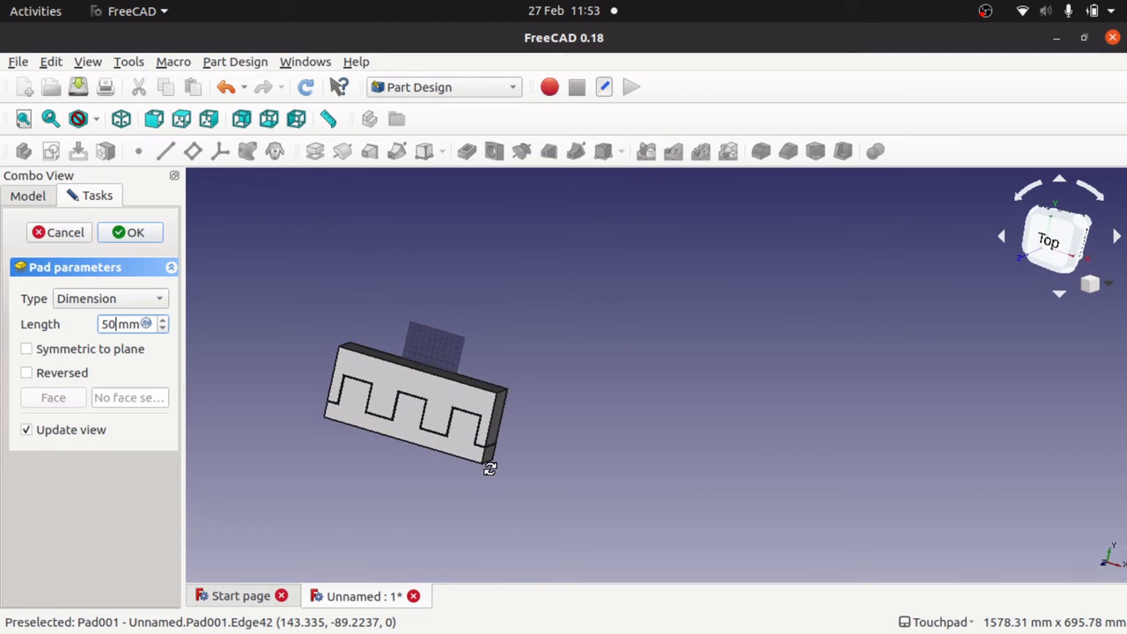
click(132, 232)
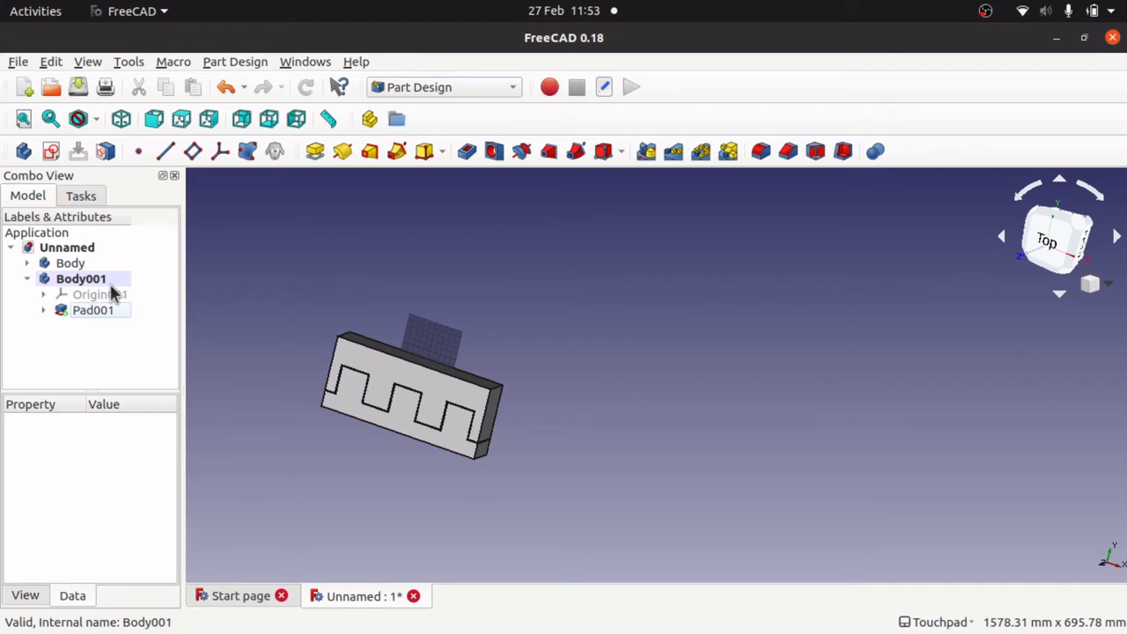
Step: Rename the body that contains the TopFingers pad as Top
click(44, 309)
click(44, 308)
click(86, 278)
right_click(86, 277)
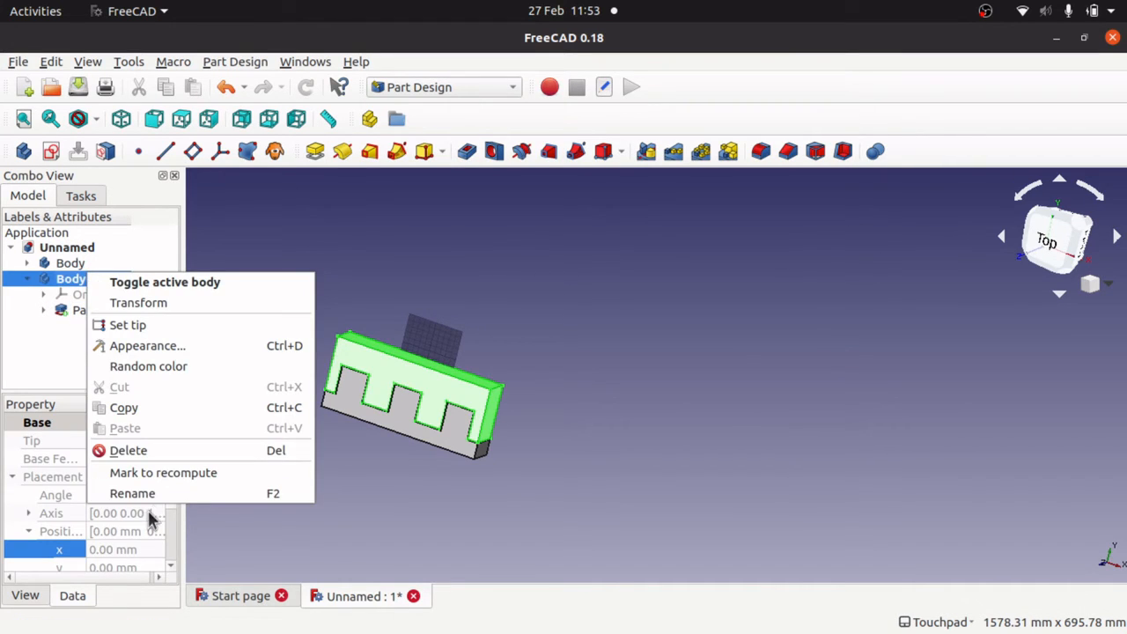
click(172, 497)
text(To)
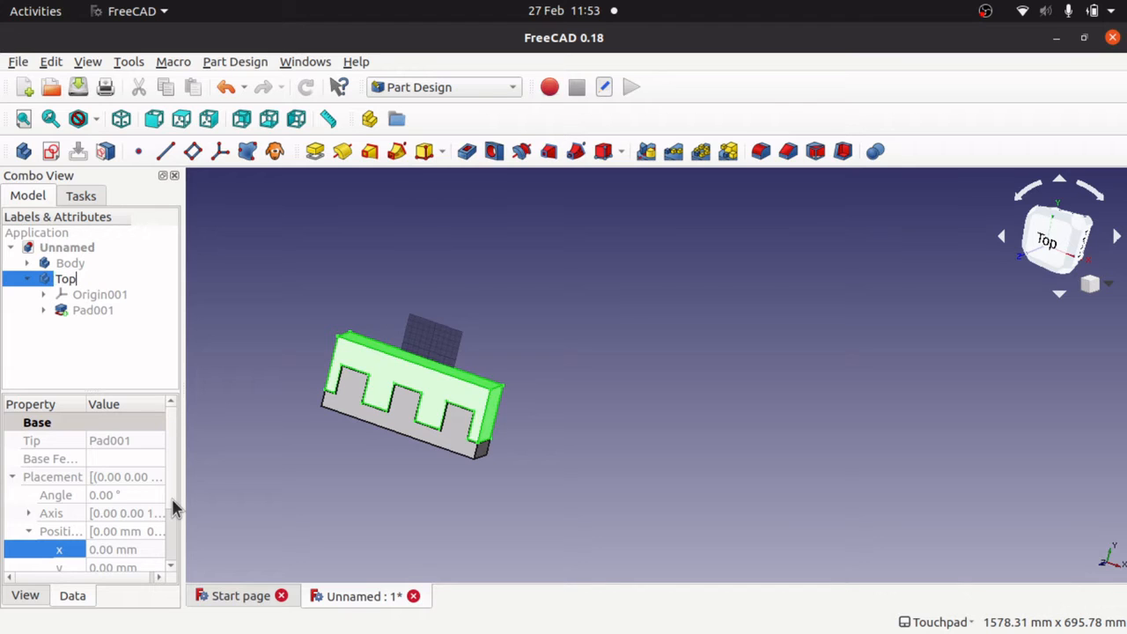
Step: Rename the body that contains the BottomFingers pad as Bottom
click(88, 263)
click(27, 263)
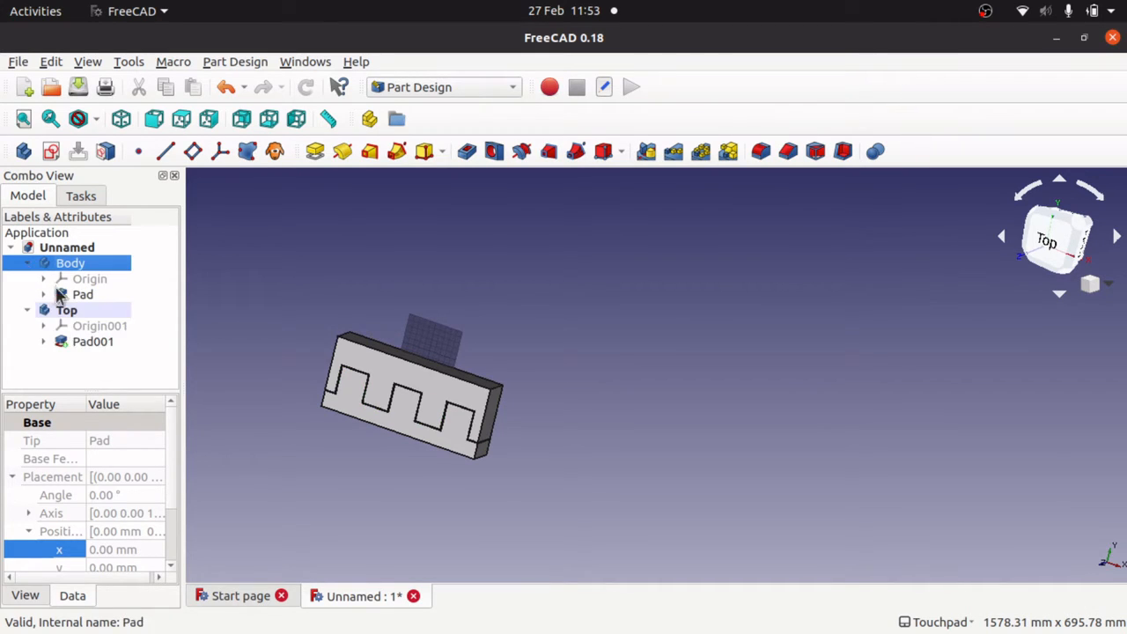
click(44, 294)
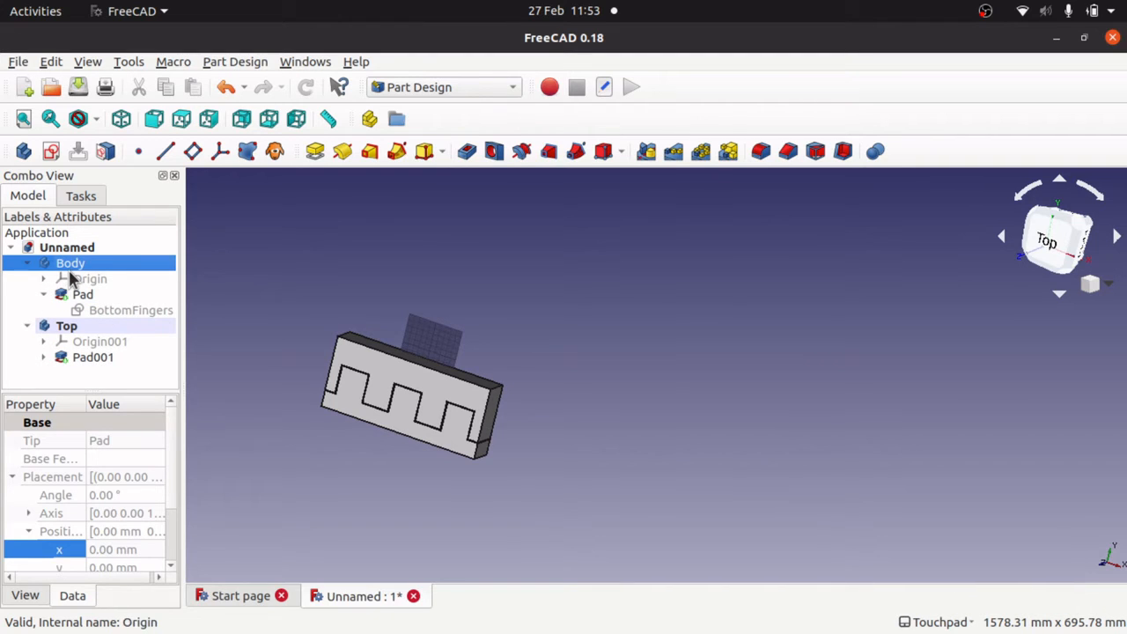
right_click(70, 278)
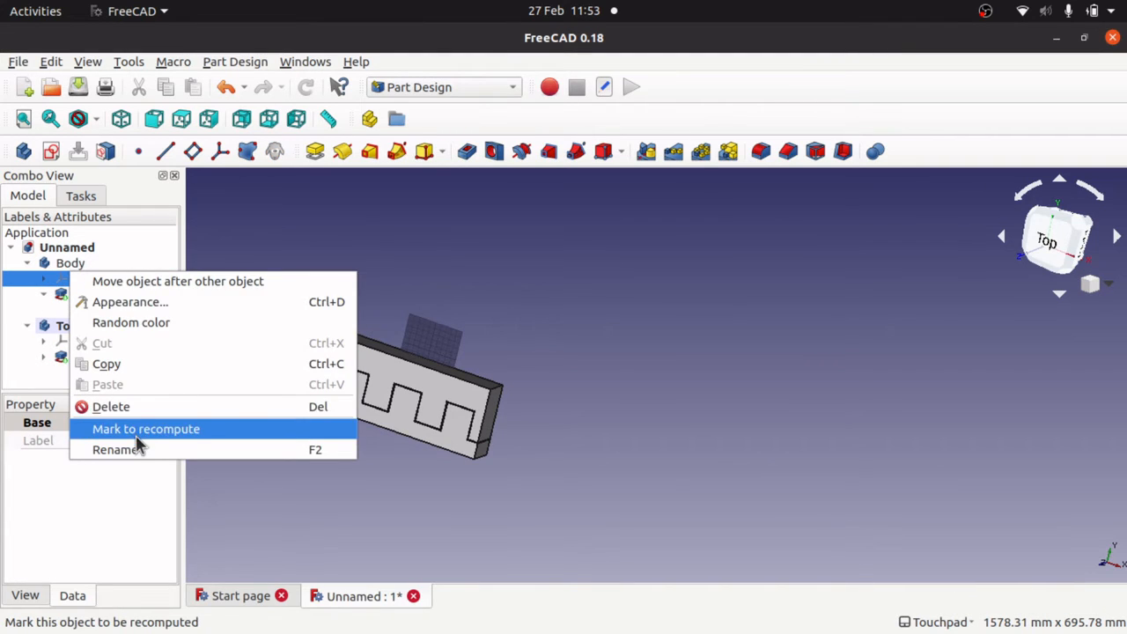
click(84, 267)
click(84, 267)
right_click(84, 267)
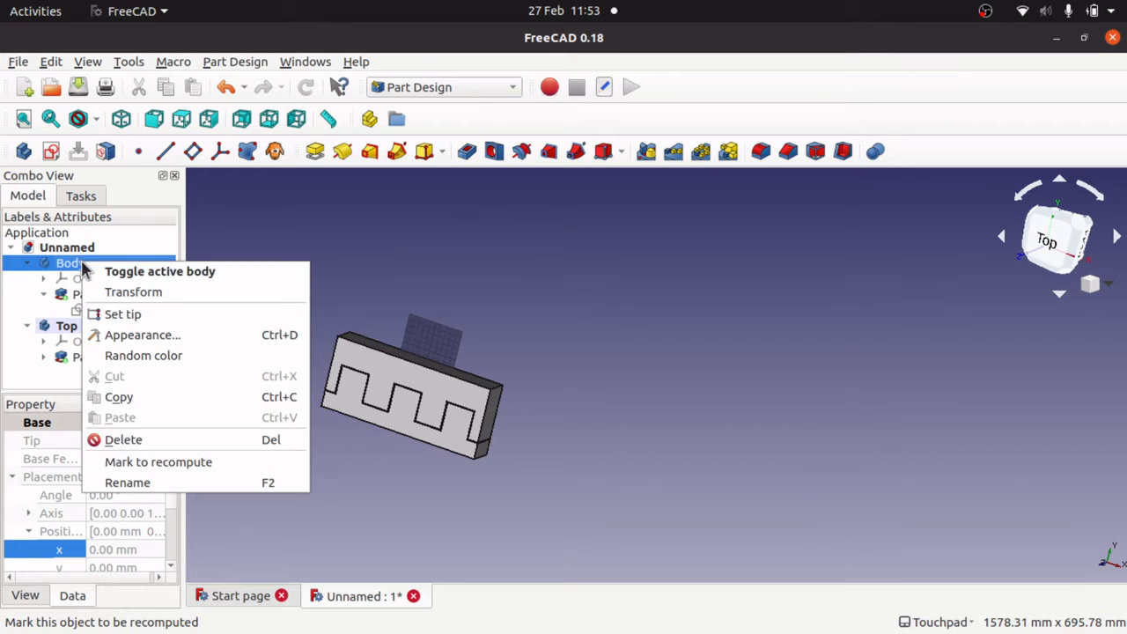
click(150, 484)
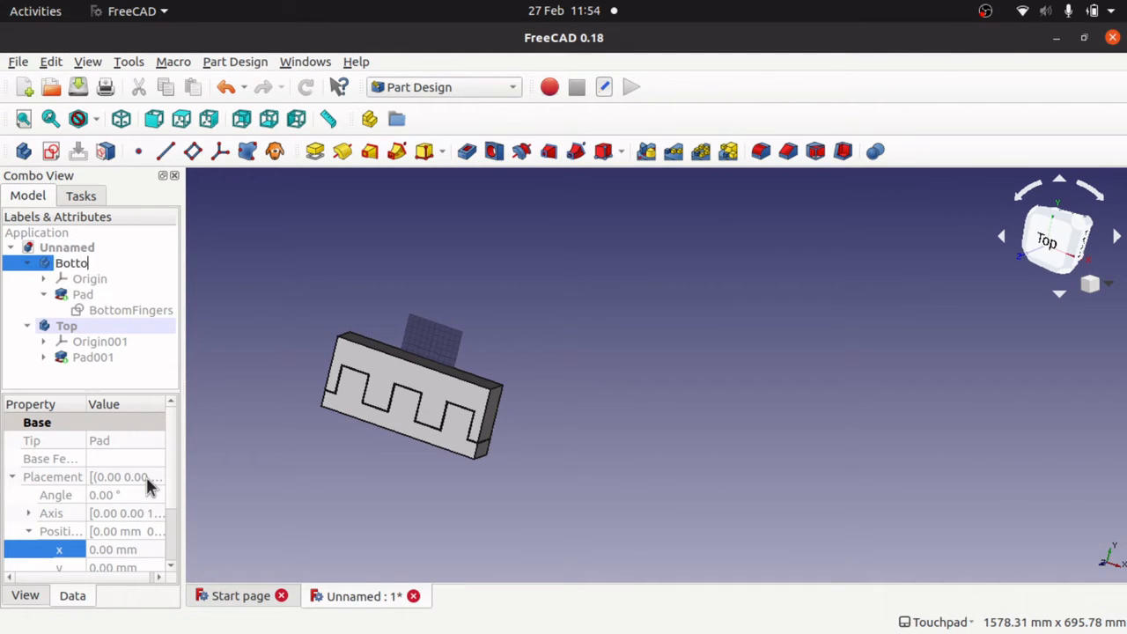
key(Return)
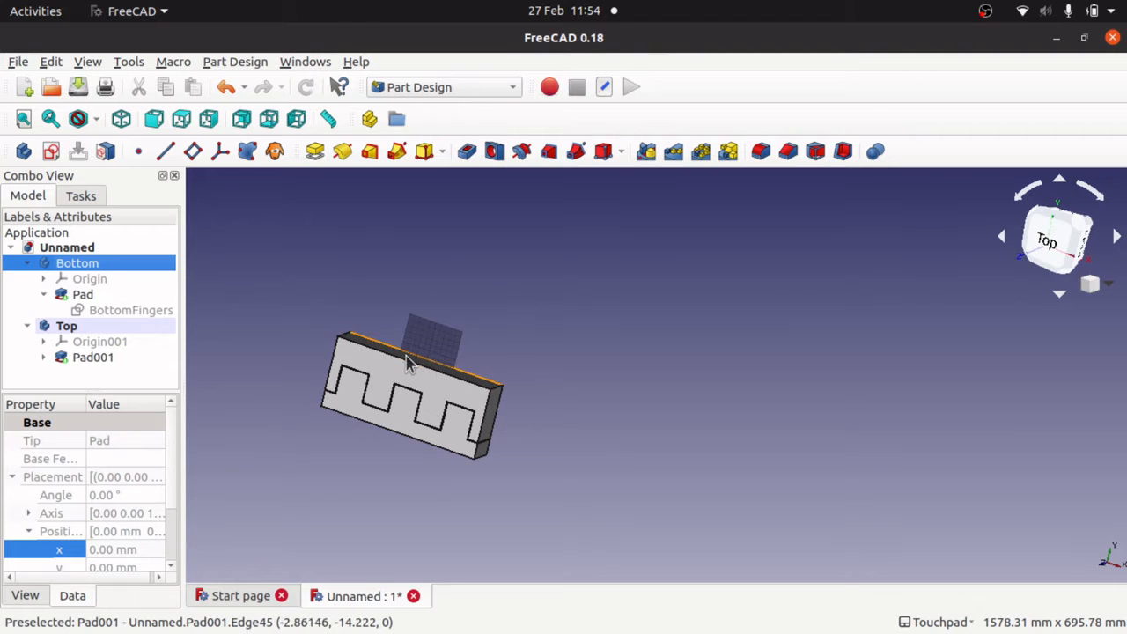
Step: Examine the fitted finger joint between the Bottom and Top bodies from several angles and distances
alt+drag(393, 356, 464, 386)
scroll(465, 385, up, 3)
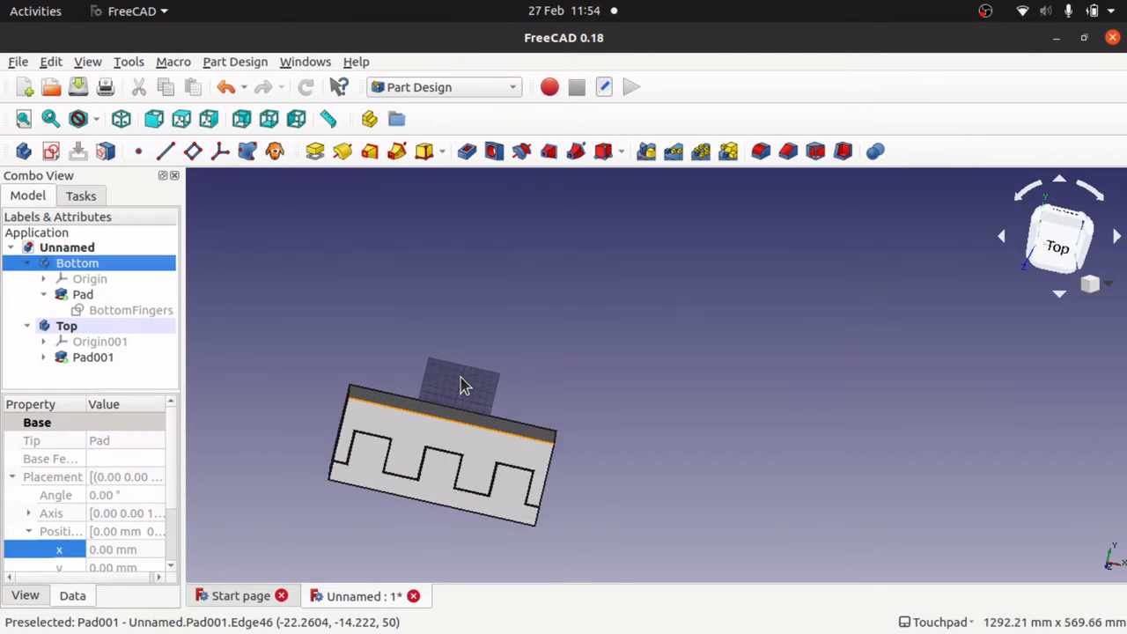
scroll(465, 385, down, 5)
scroll(465, 385, up, 5)
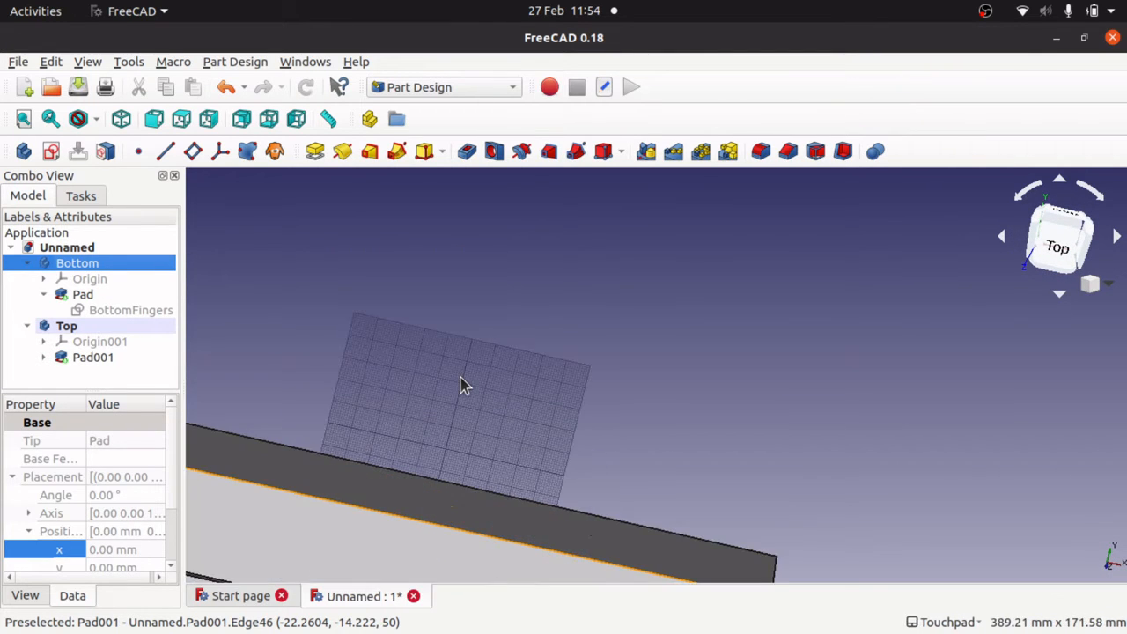
scroll(464, 386, down, 4)
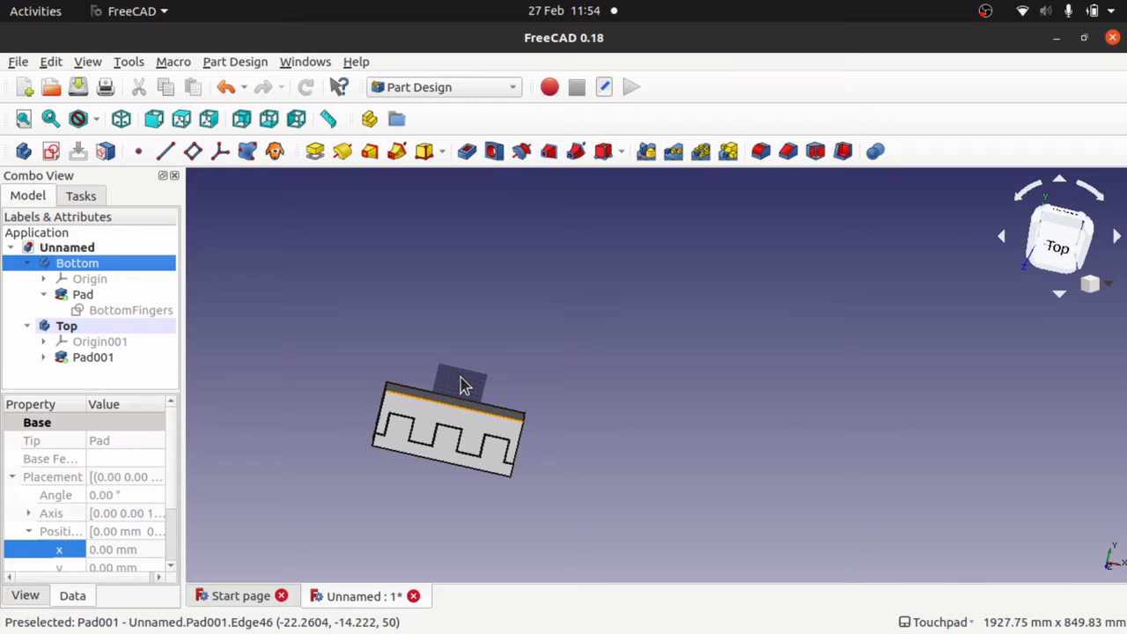
click(464, 385)
click(465, 386)
scroll(464, 386, down, 2)
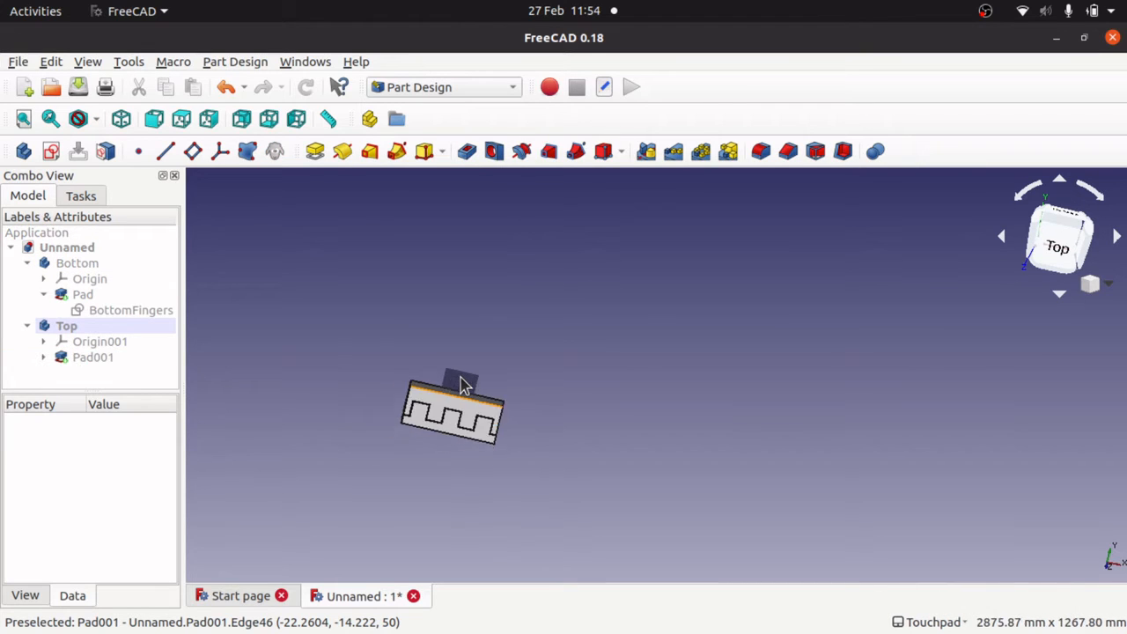
scroll(465, 386, up, 5)
key(Down)
key(Up)
key(Up)
key(Up)
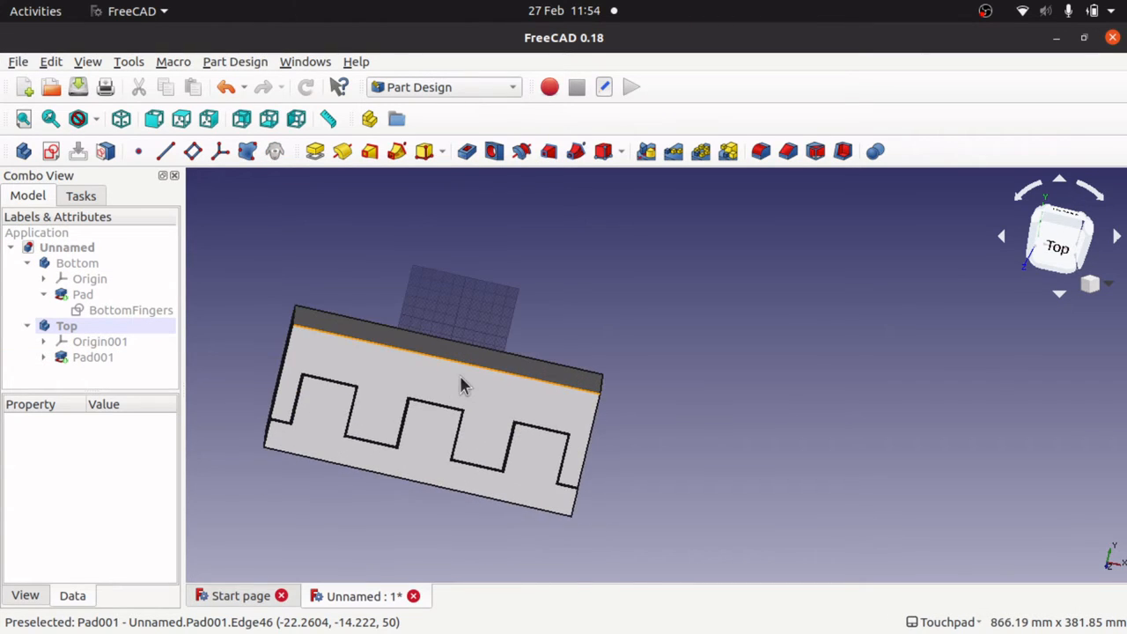
alt+drag(459, 376, 431, 399)
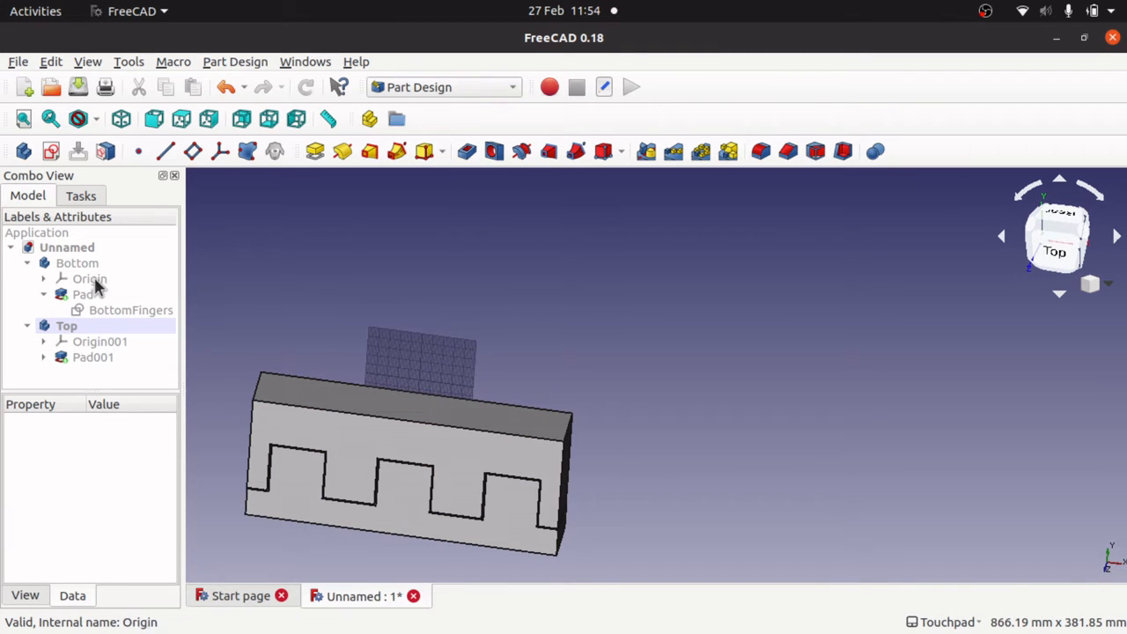
Step: Transform the Top body by rotating it -90° about its X axis, and accept the rotation
click(79, 252)
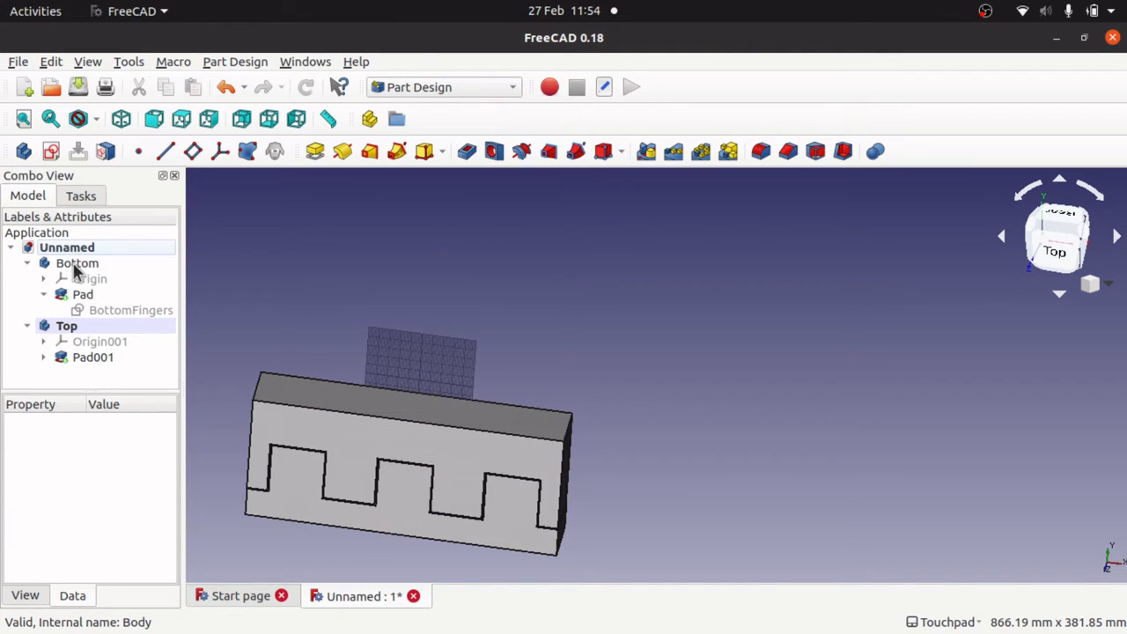
click(76, 267)
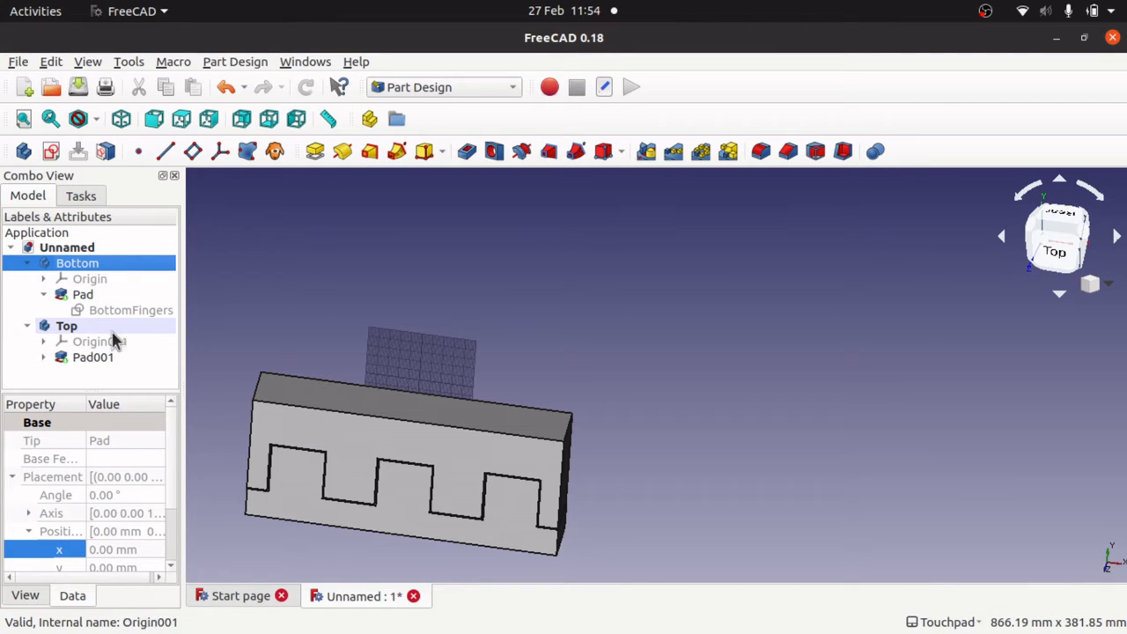
click(88, 327)
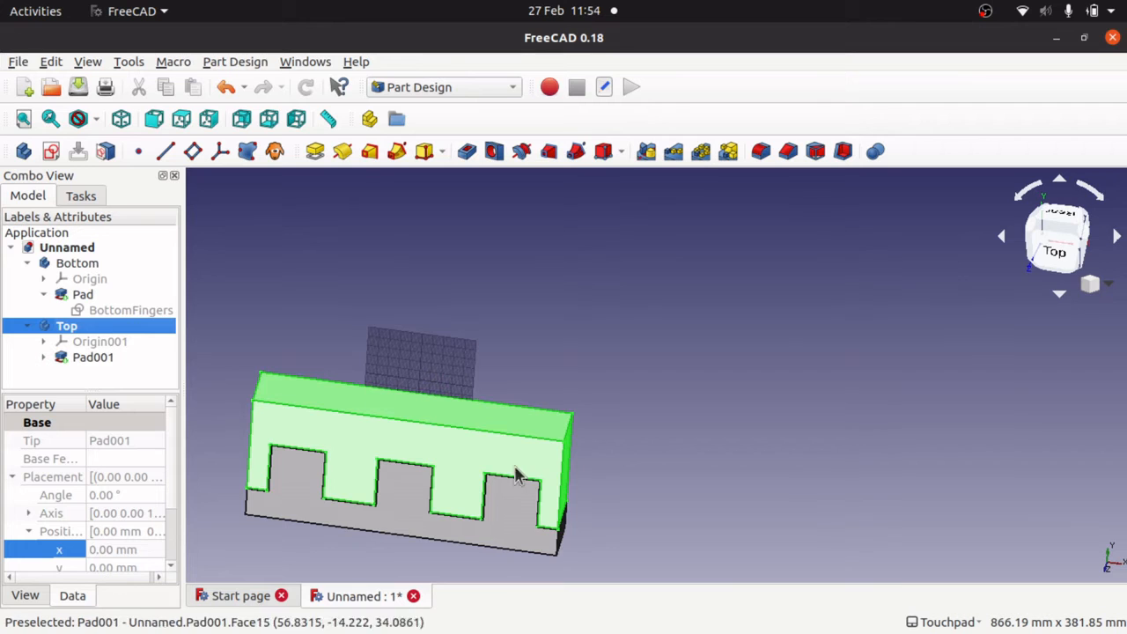
shift+drag(618, 478, 556, 466)
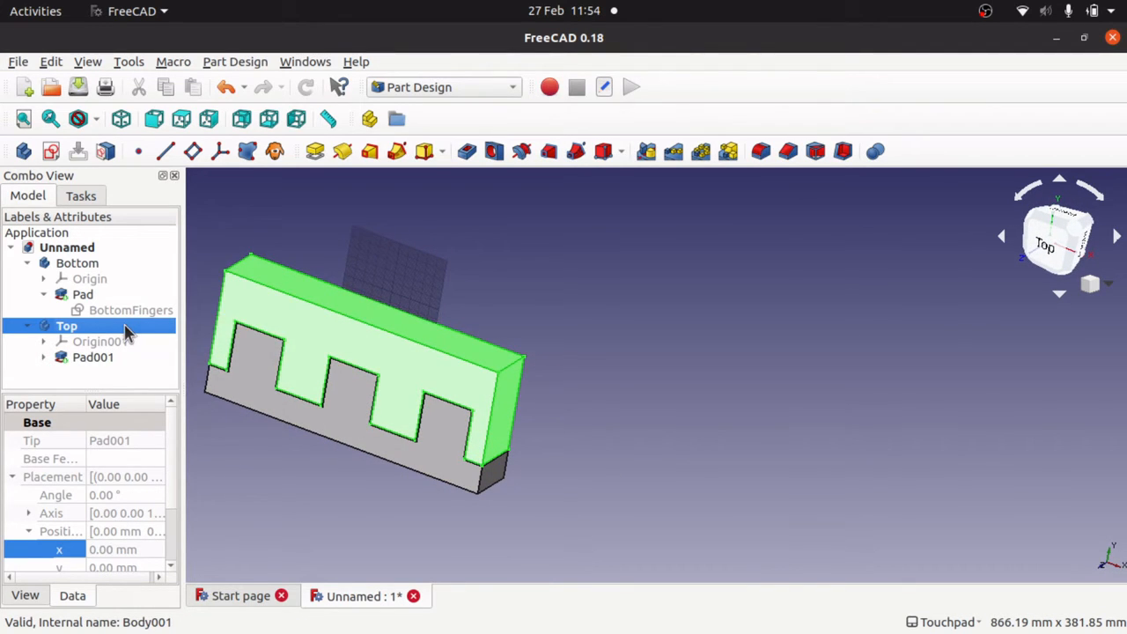
right_click(125, 325)
click(172, 354)
shift+drag(387, 326, 587, 323)
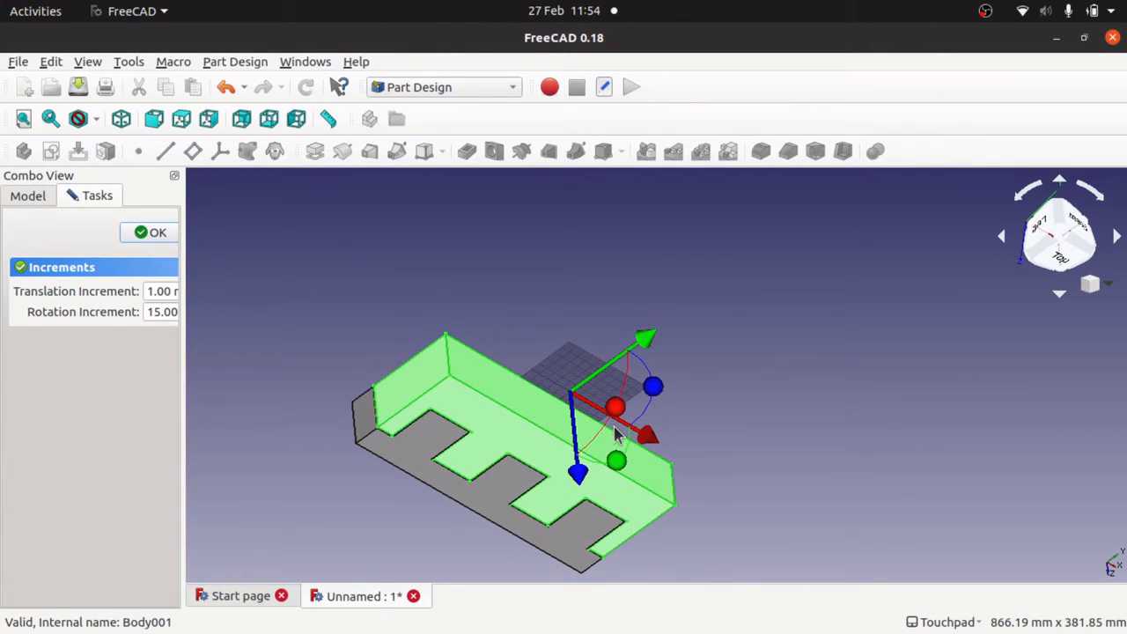
drag(621, 414, 608, 297)
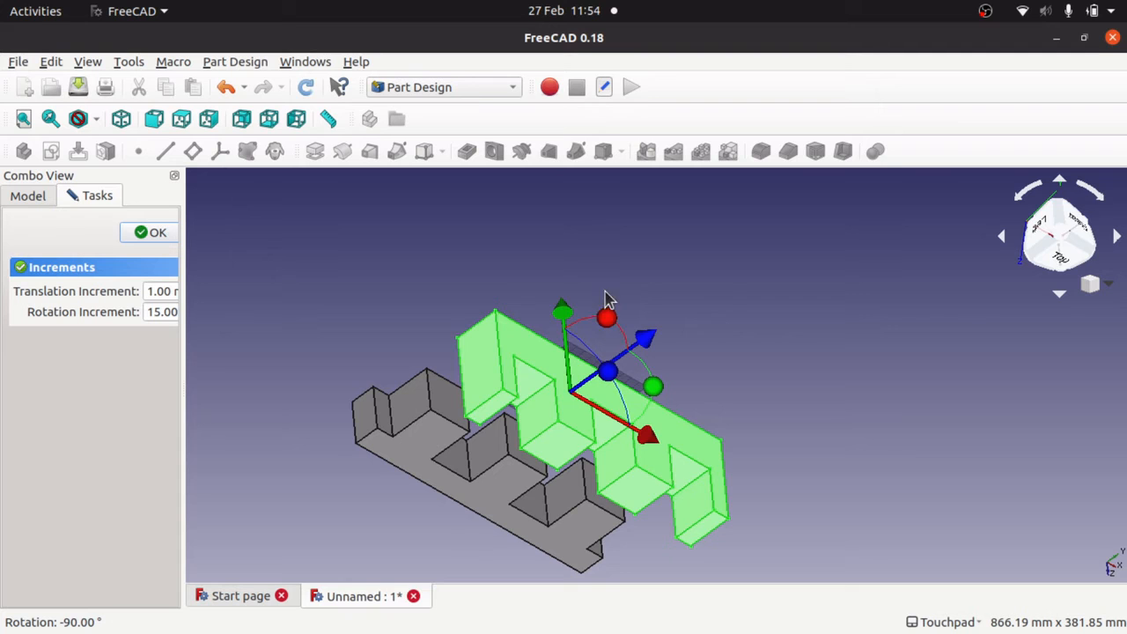
shift+drag(491, 370, 398, 378)
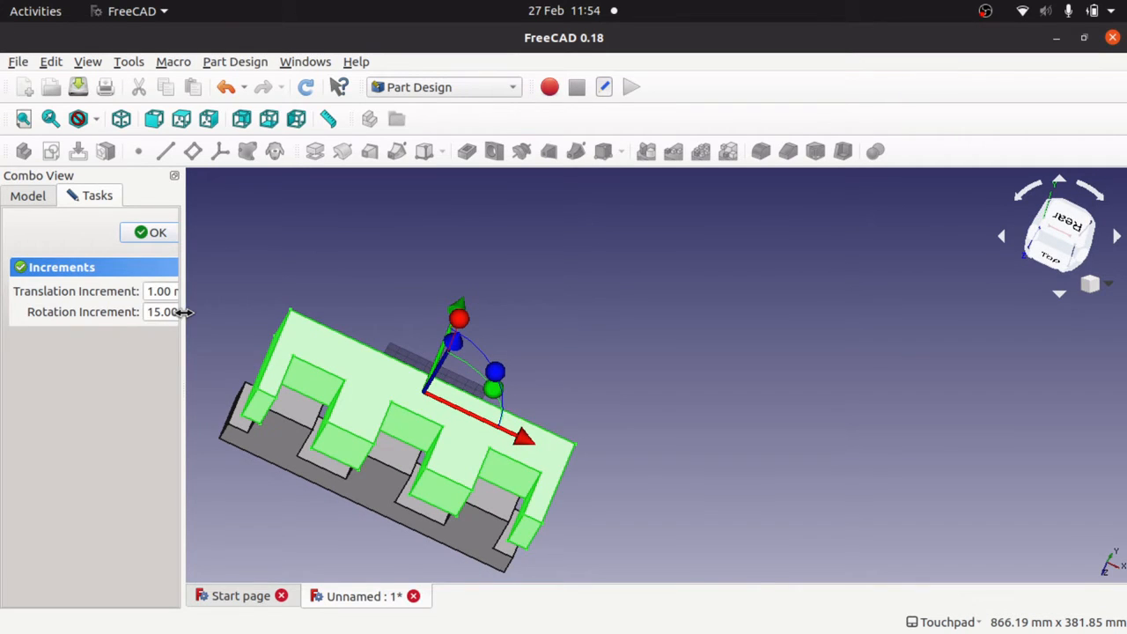
drag(183, 311, 260, 304)
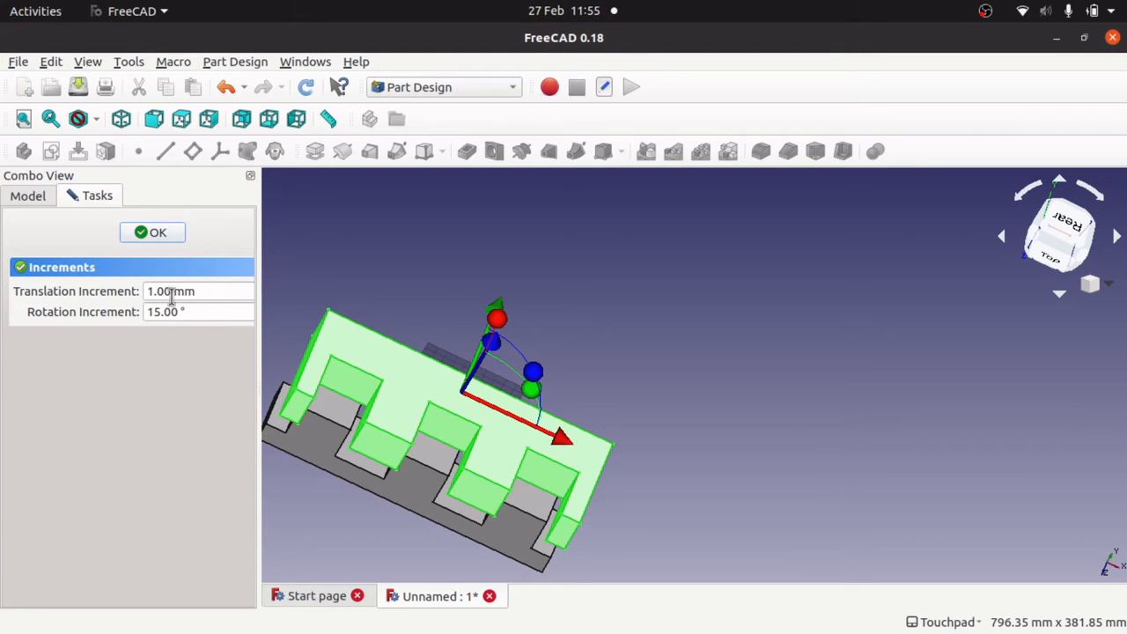
click(163, 238)
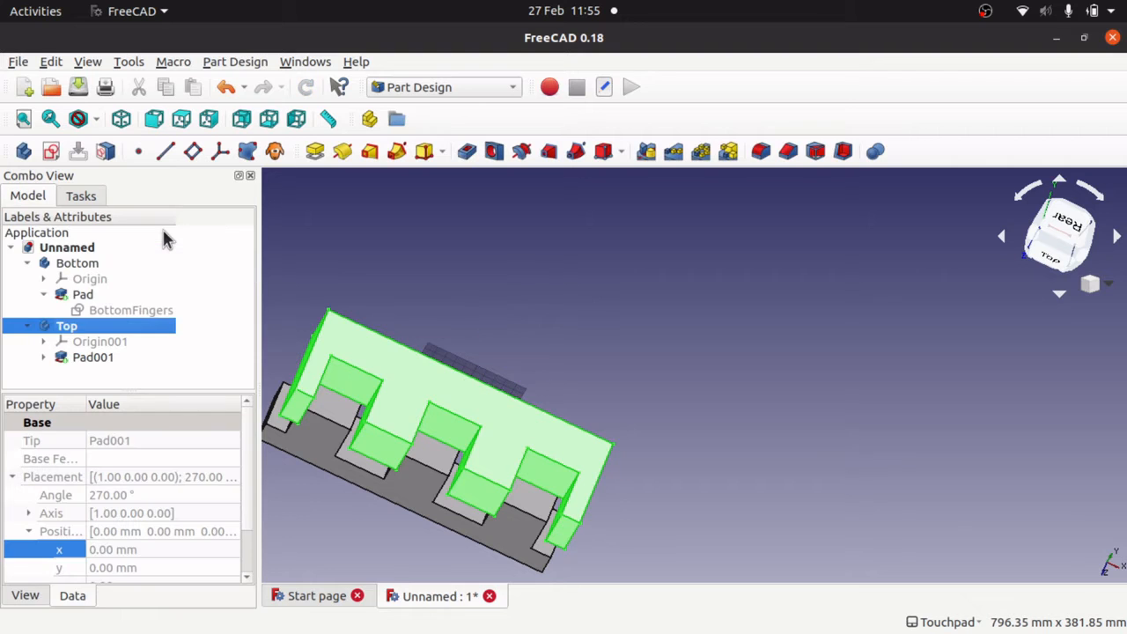
Step: Move the rotated Top body to Y -109 mm so its fingers slot between those of the Bottom body at a right angle
shift+drag(419, 344, 512, 331)
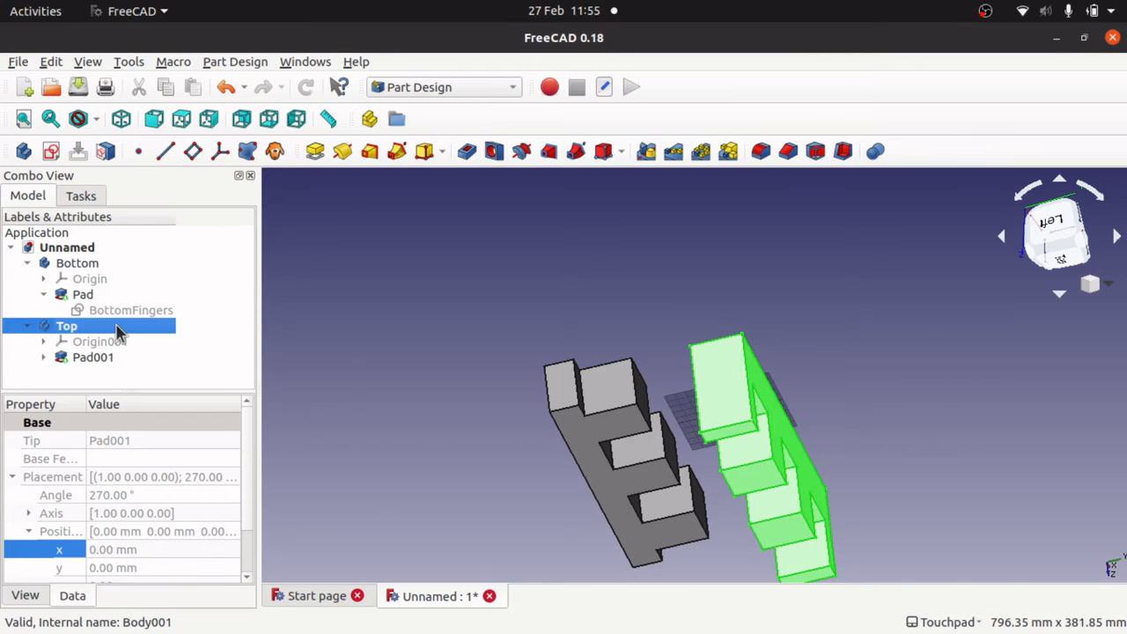
right_click(115, 326)
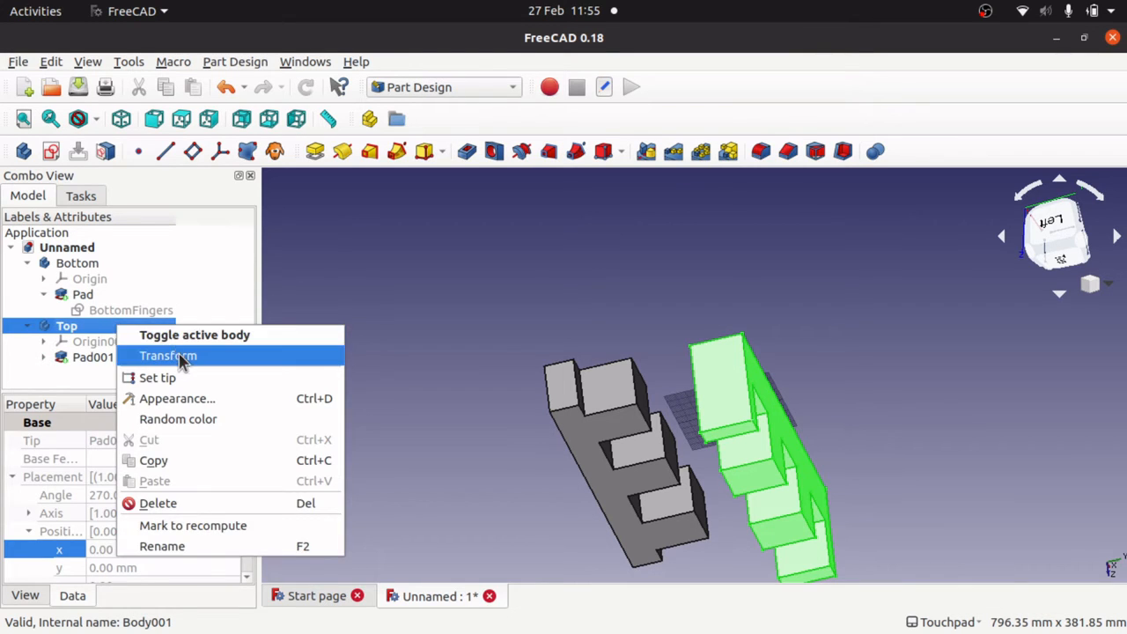
click(159, 355)
drag(720, 328, 720, 278)
drag(825, 339, 480, 356)
shift+drag(376, 408, 355, 436)
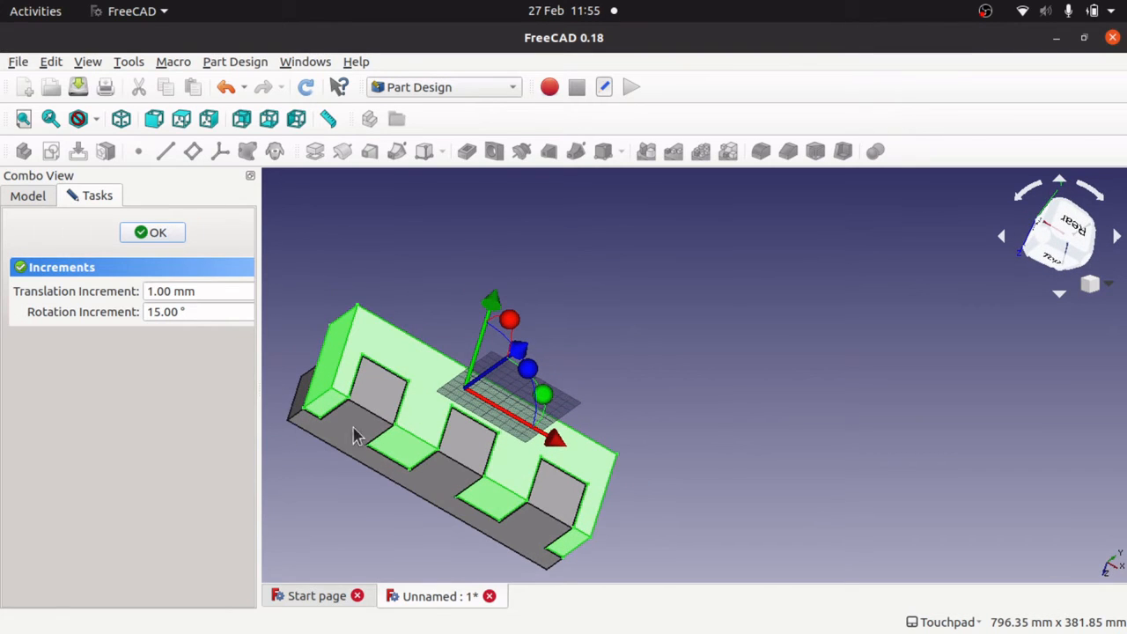
click(156, 234)
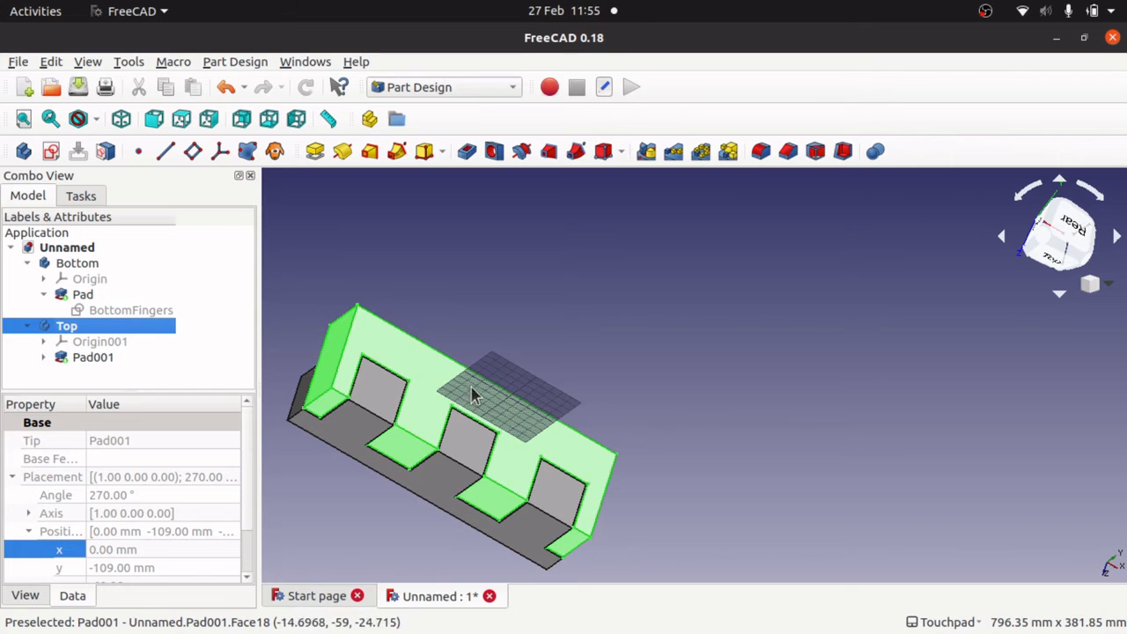
Step: Inspect the right-angled finger joint from all sides to check how the Top and Bottom fingers interlock
shift+drag(473, 390, 387, 361)
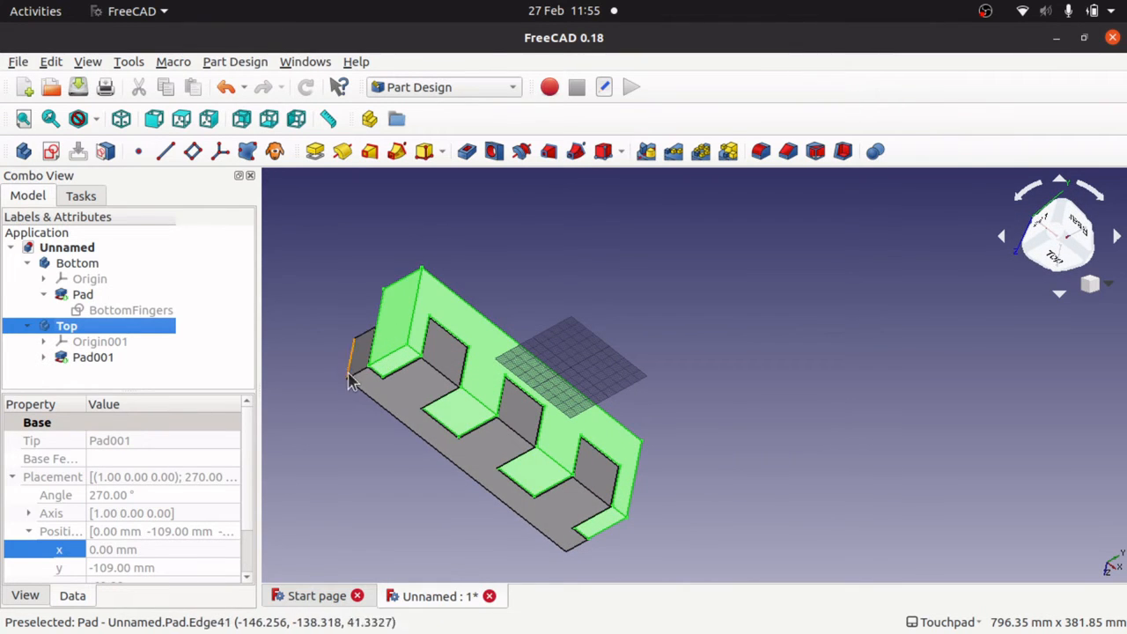
shift+drag(531, 350, 544, 328)
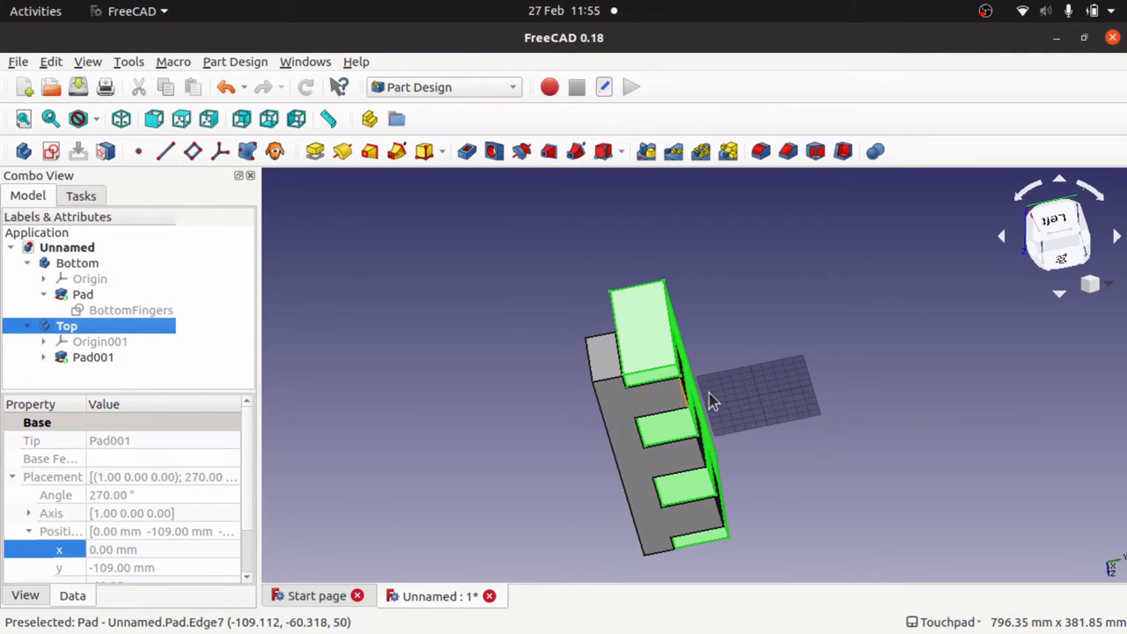
shift+drag(709, 400, 601, 360)
shift+drag(711, 320, 696, 471)
shift+drag(706, 538, 694, 251)
shift+drag(505, 298, 588, 338)
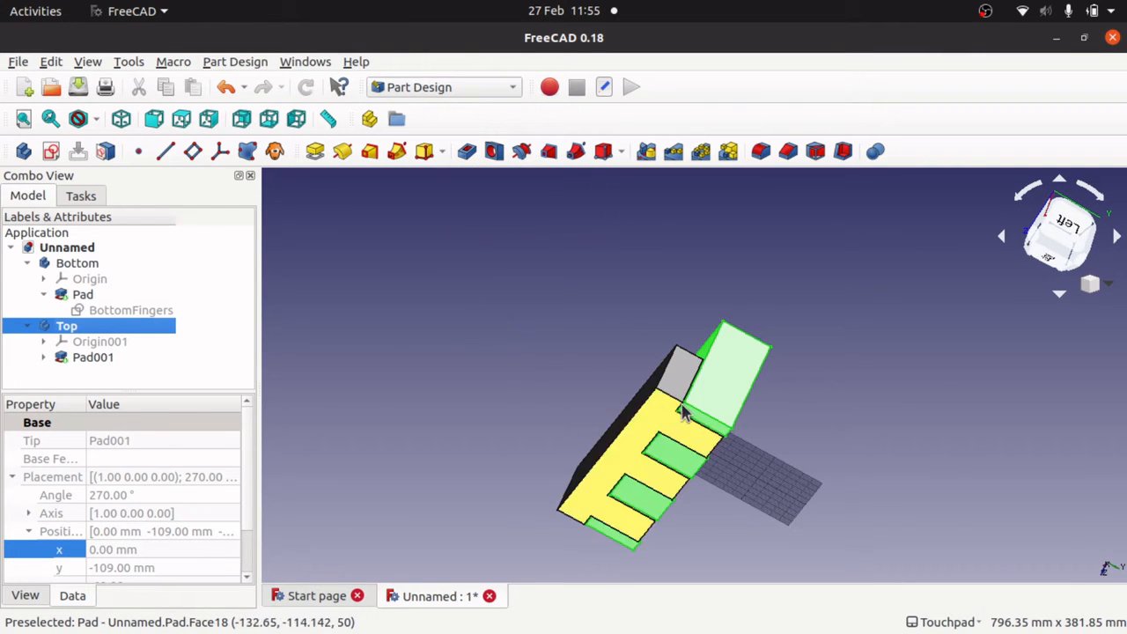
shift+drag(661, 387, 588, 247)
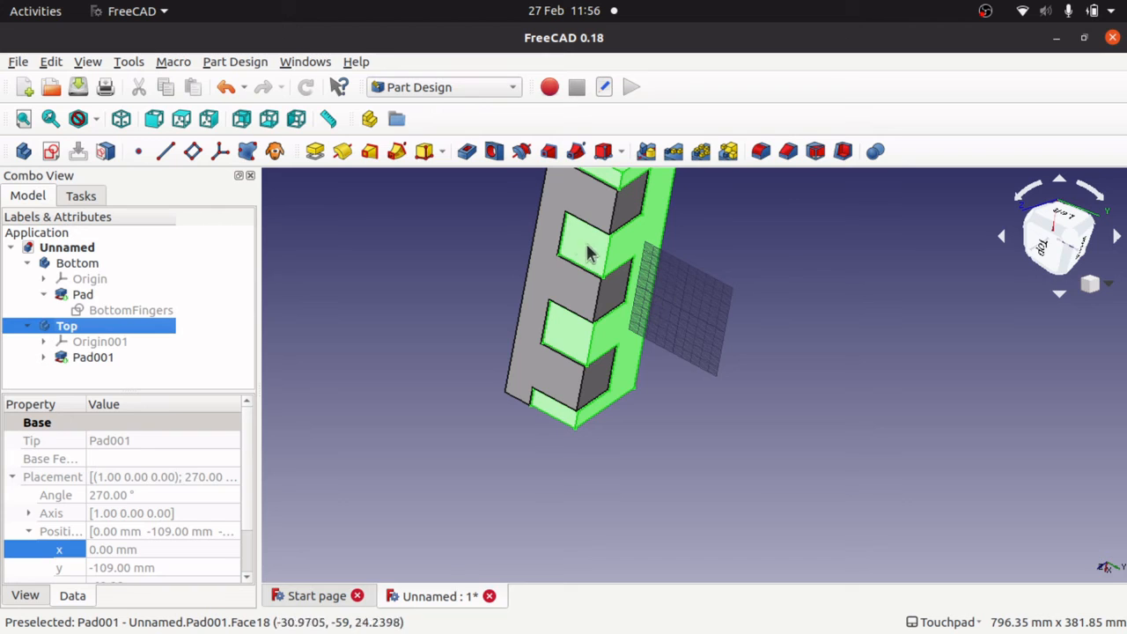
click(766, 321)
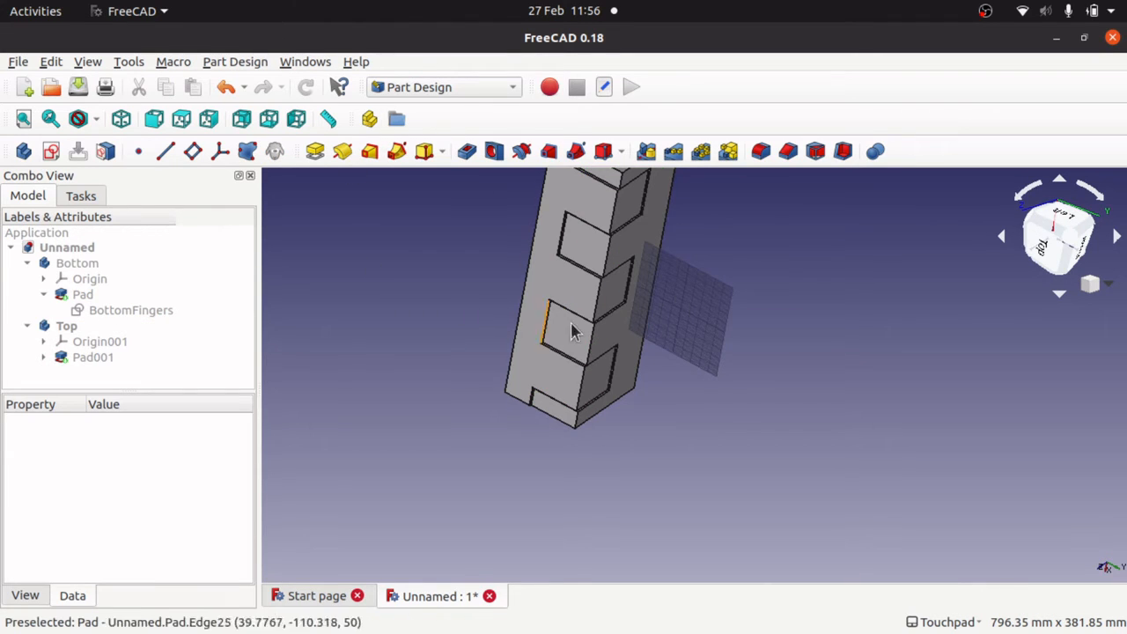
key(Up)
key(Up)
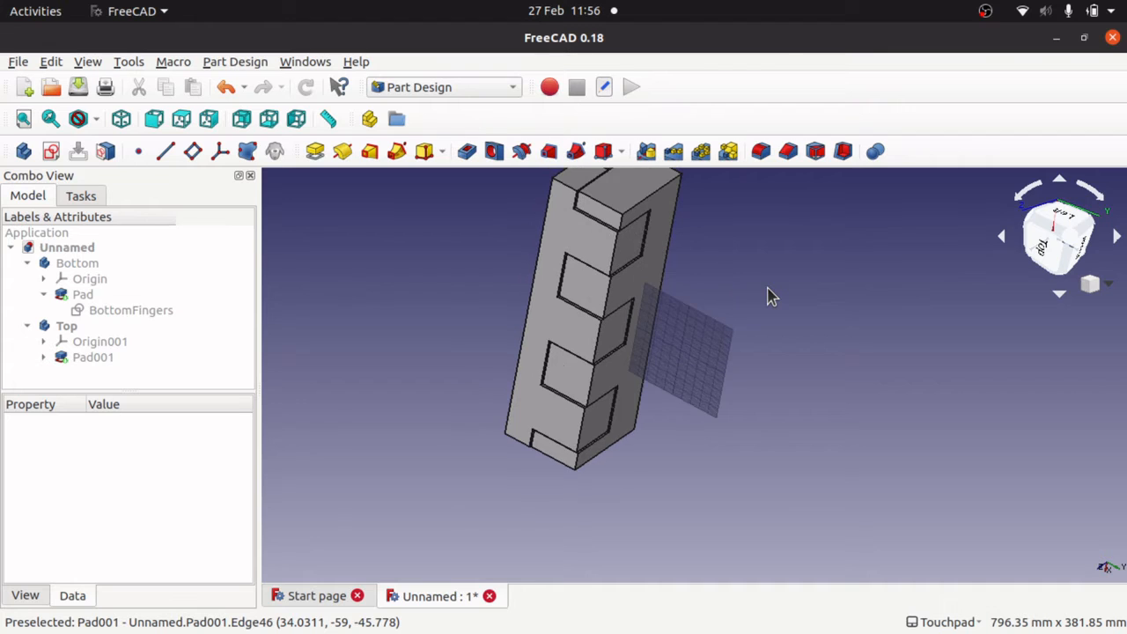
alt+drag(765, 370, 708, 374)
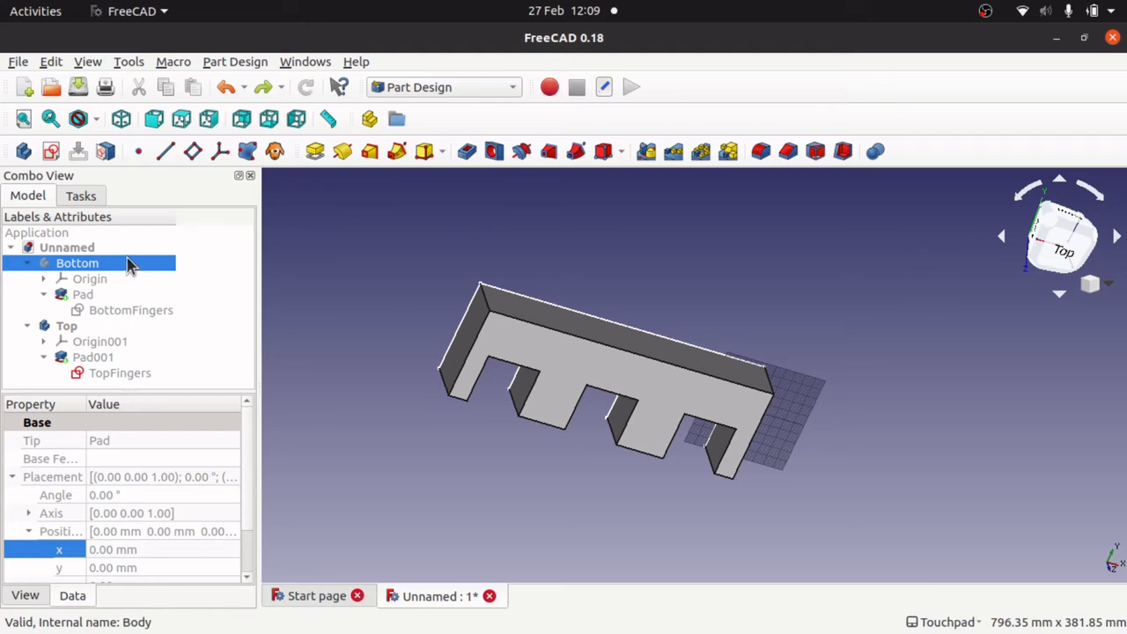
Step: Open the TopFingers sketch in the Top body for editing
click(121, 312)
click(77, 262)
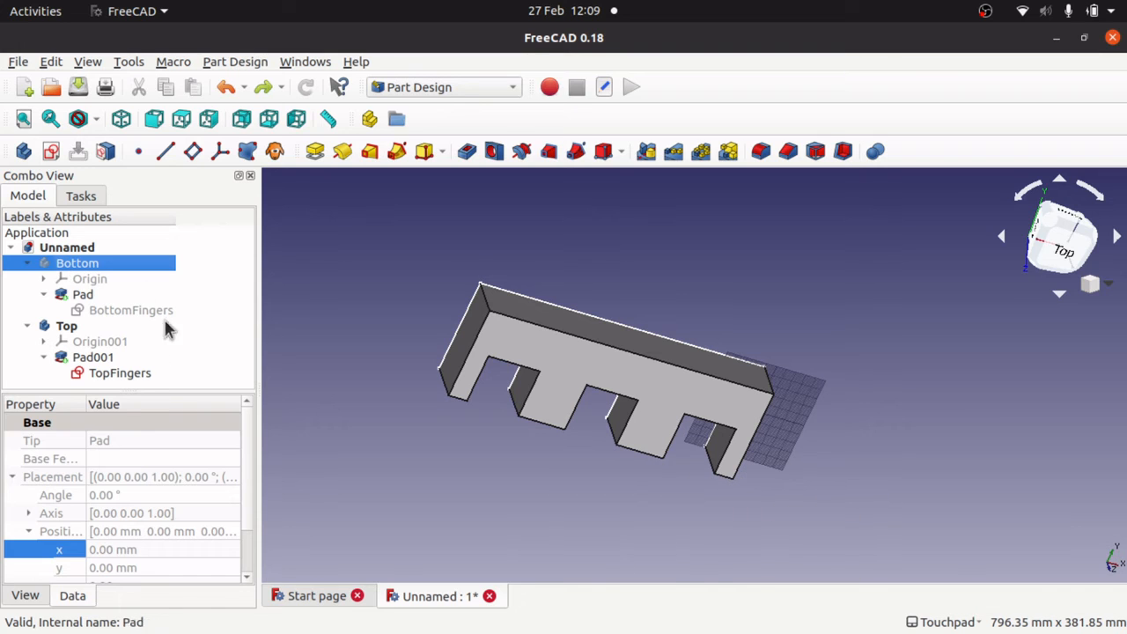
click(121, 374)
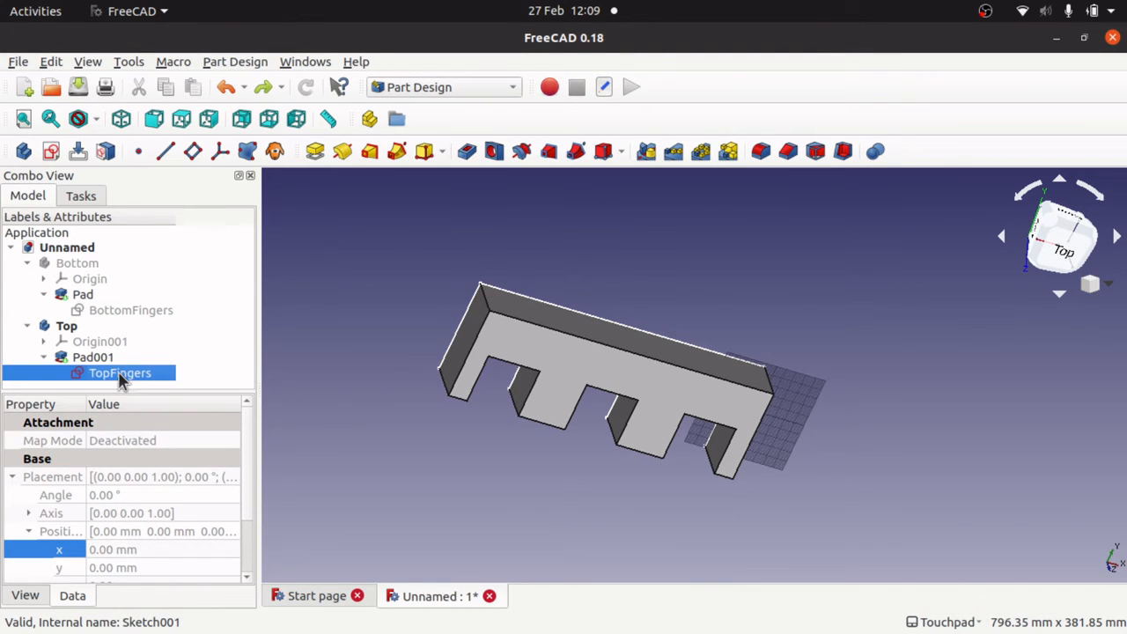
double_click(120, 374)
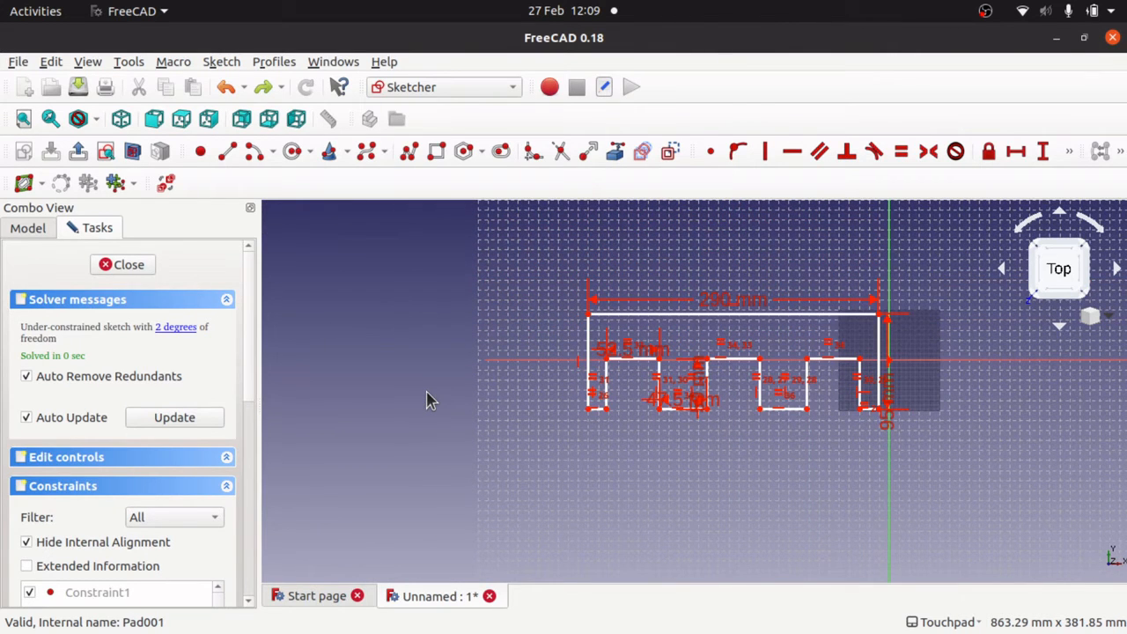
Step: Clone the leftmost short bottom line and the three lines of the adjacent 52.5 mm notch, placing the clone just below the profile
scroll(808, 458, up, 2)
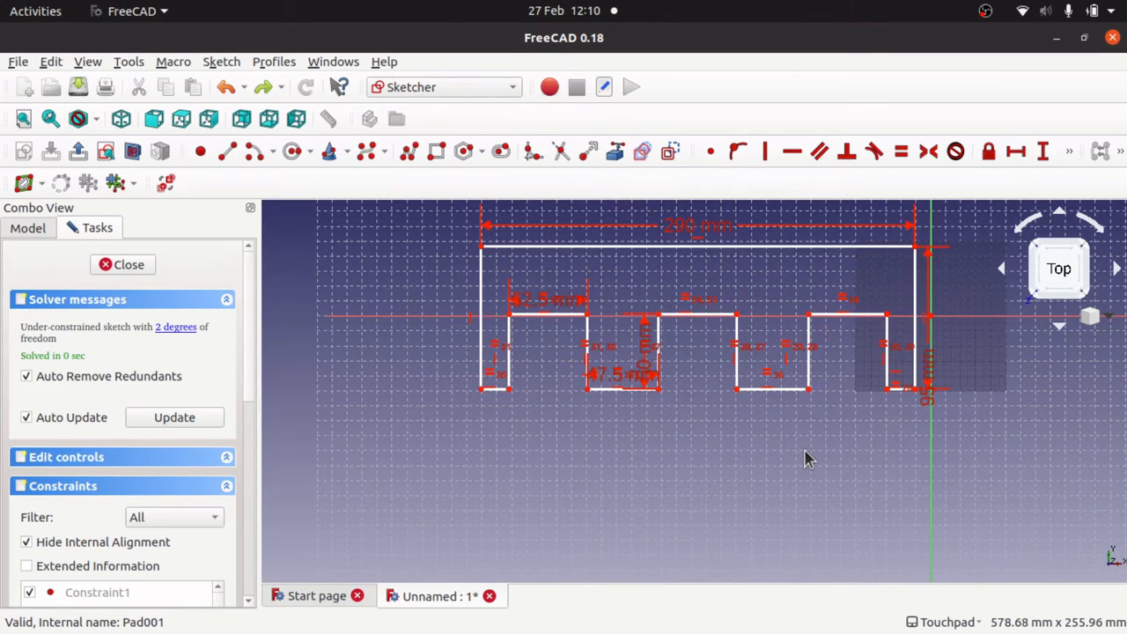
key(Down)
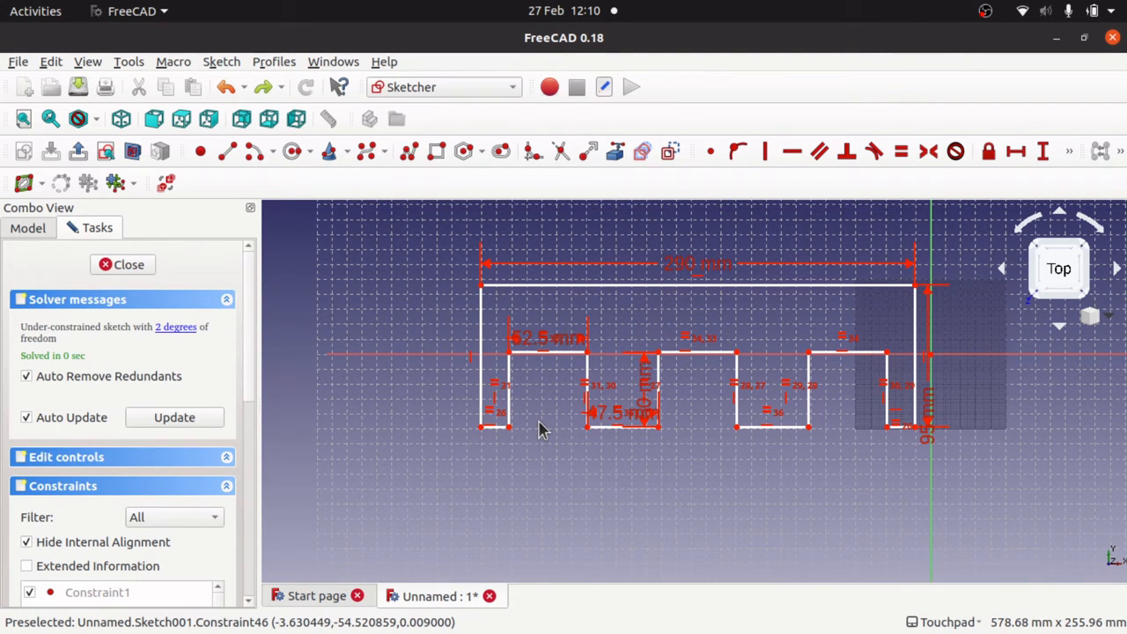
scroll(542, 429, up, 5)
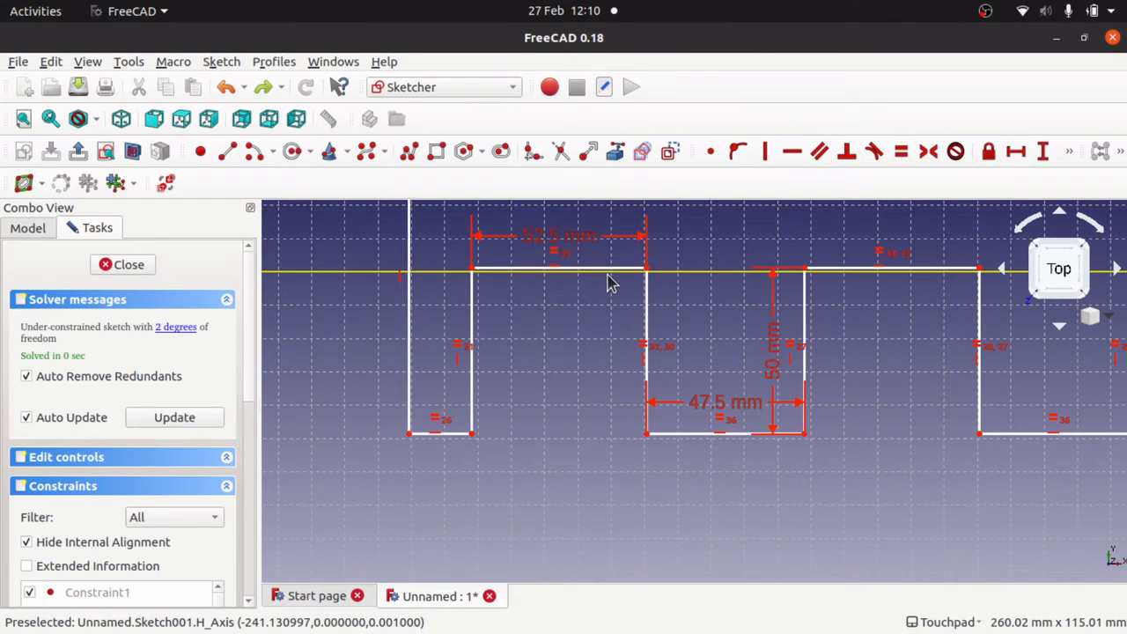
click(648, 327)
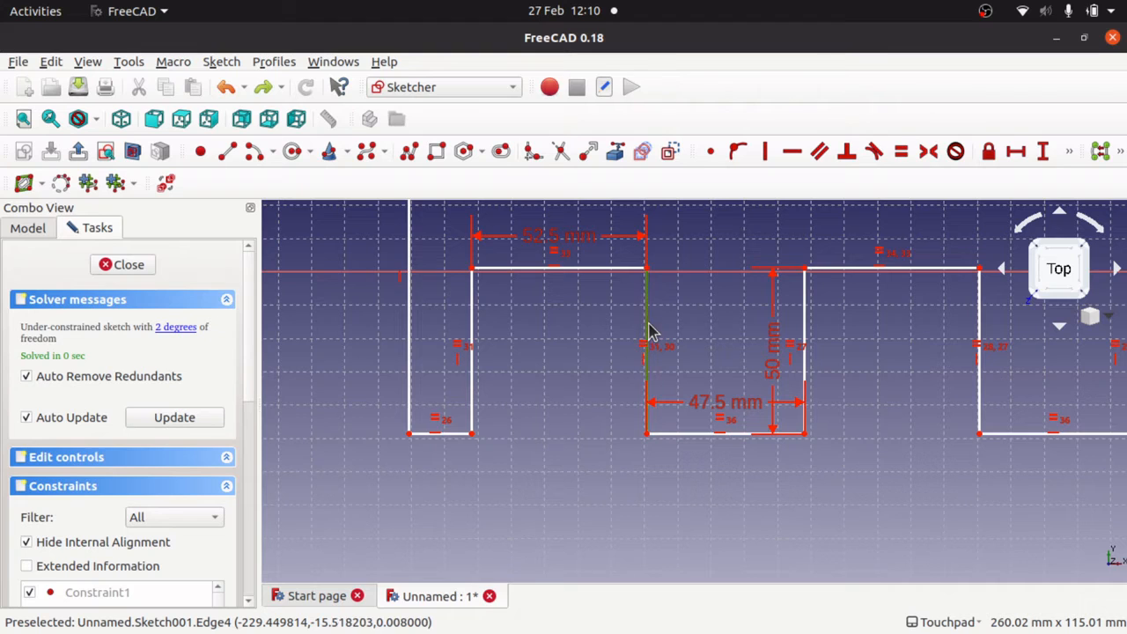
click(621, 277)
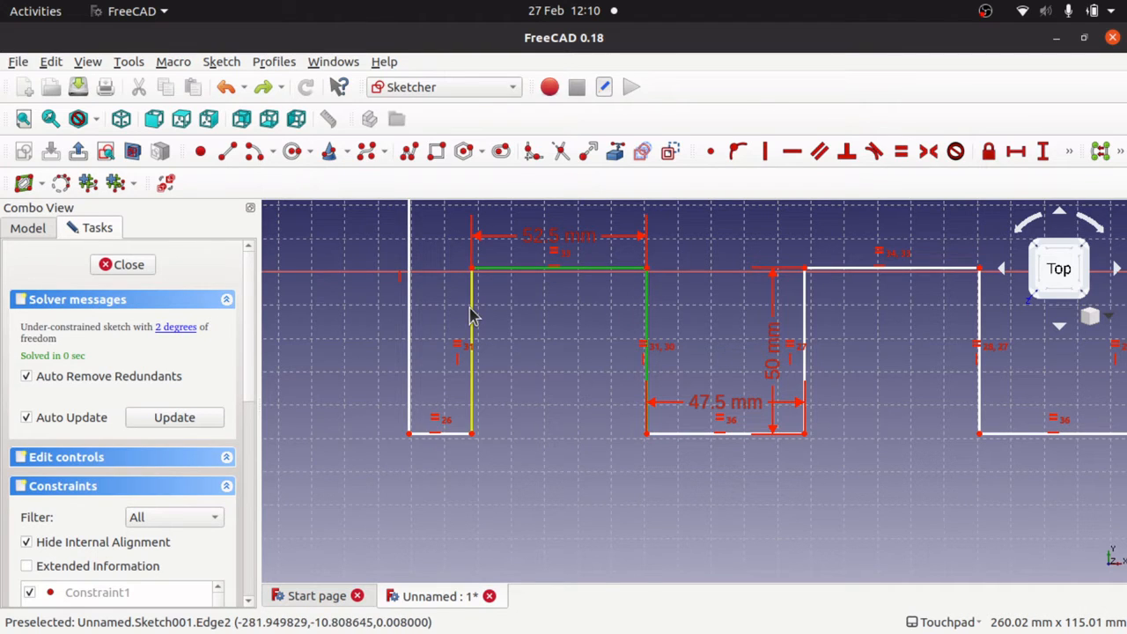
click(473, 314)
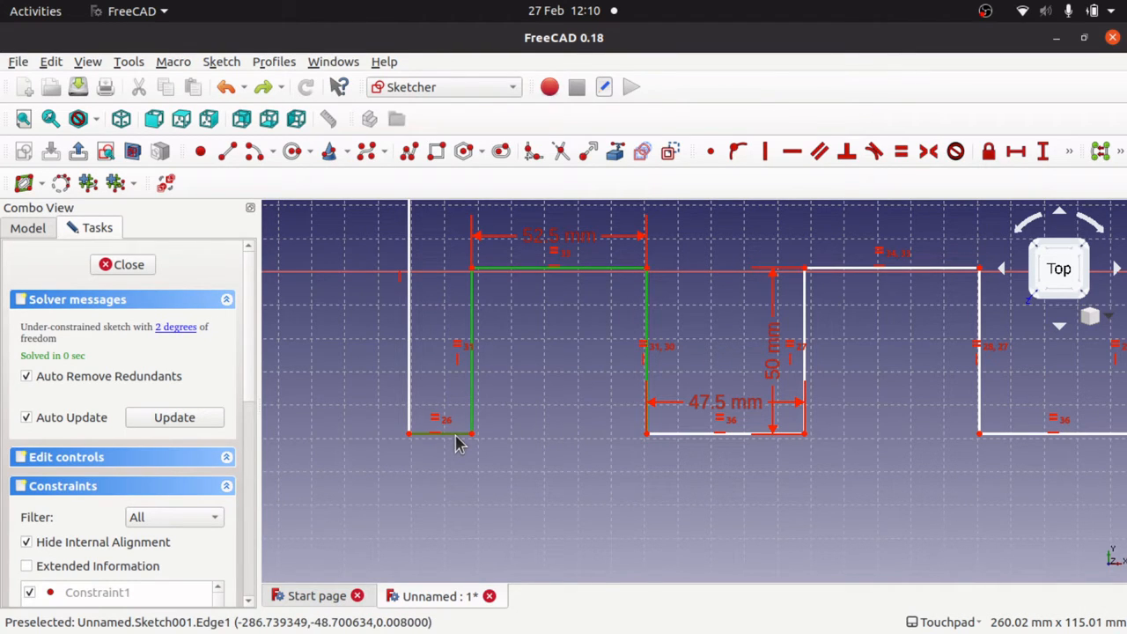
key(ctrl+c)
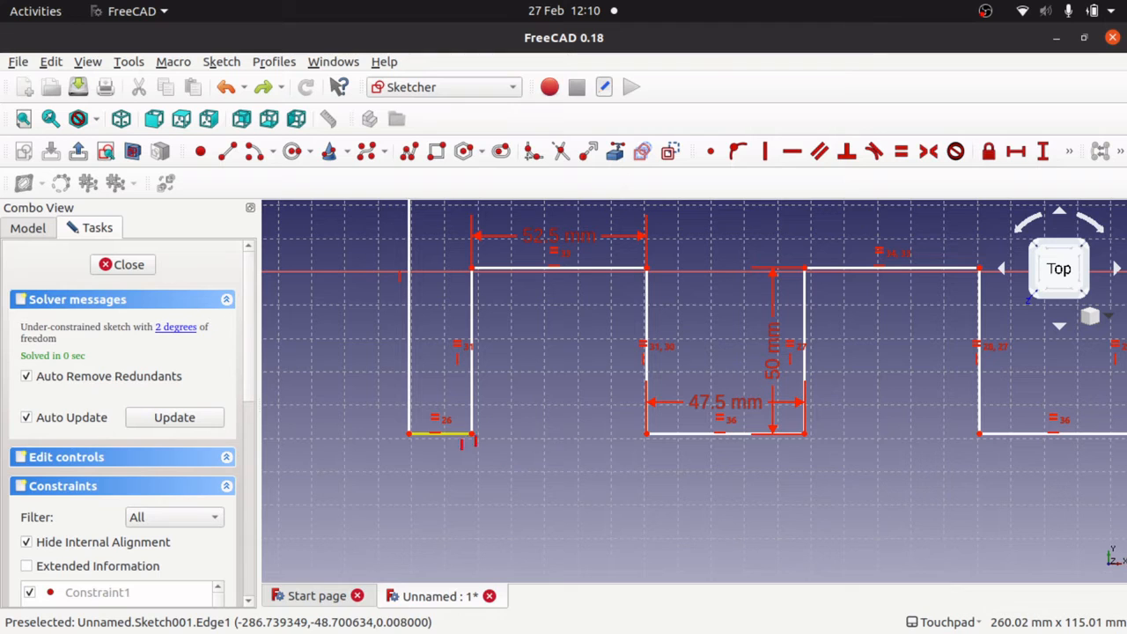
click(544, 531)
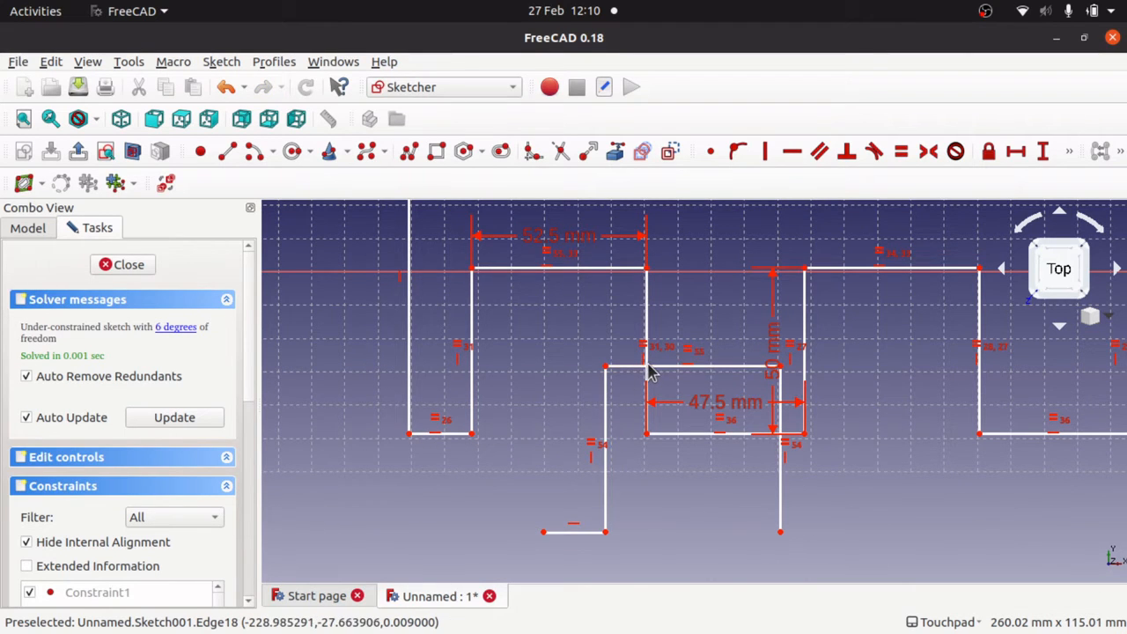
Step: Move the cloned outline clear of the original profile and reshape it so its short base line extends outward to the left
drag(668, 372, 570, 489)
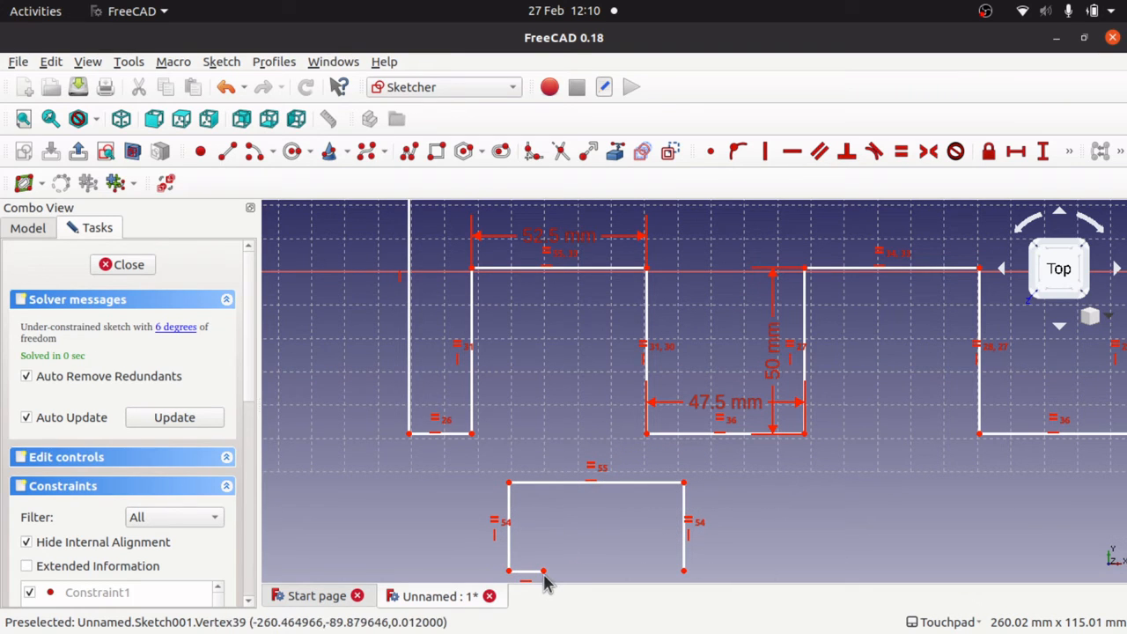
drag(547, 577, 464, 576)
scroll(689, 512, down, 5)
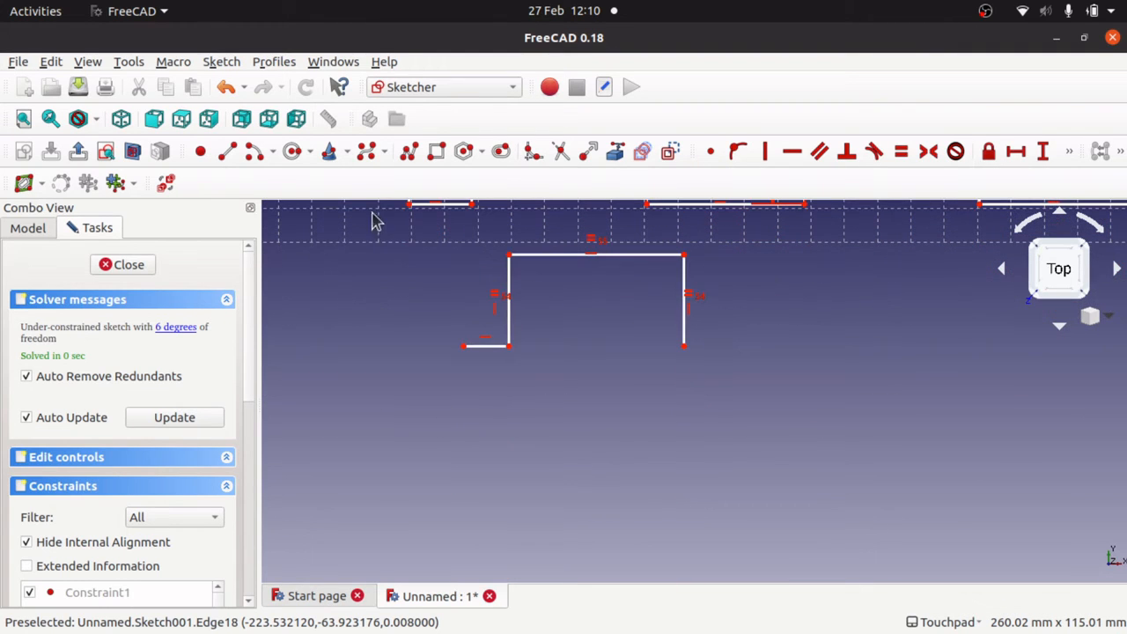
drag(442, 233, 723, 391)
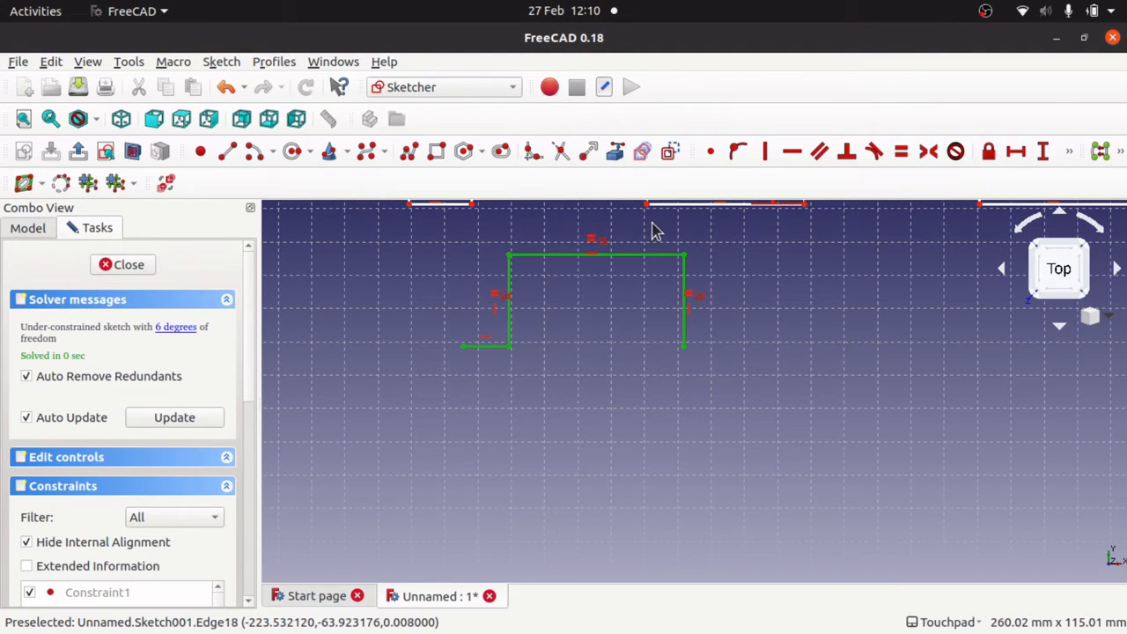
mouse_move(679, 282)
mouse_down()
mouse_move(704, 422)
mouse_move(707, 287)
mouse_move(625, 270)
mouse_move(689, 274)
mouse_move(683, 266)
mouse_up()
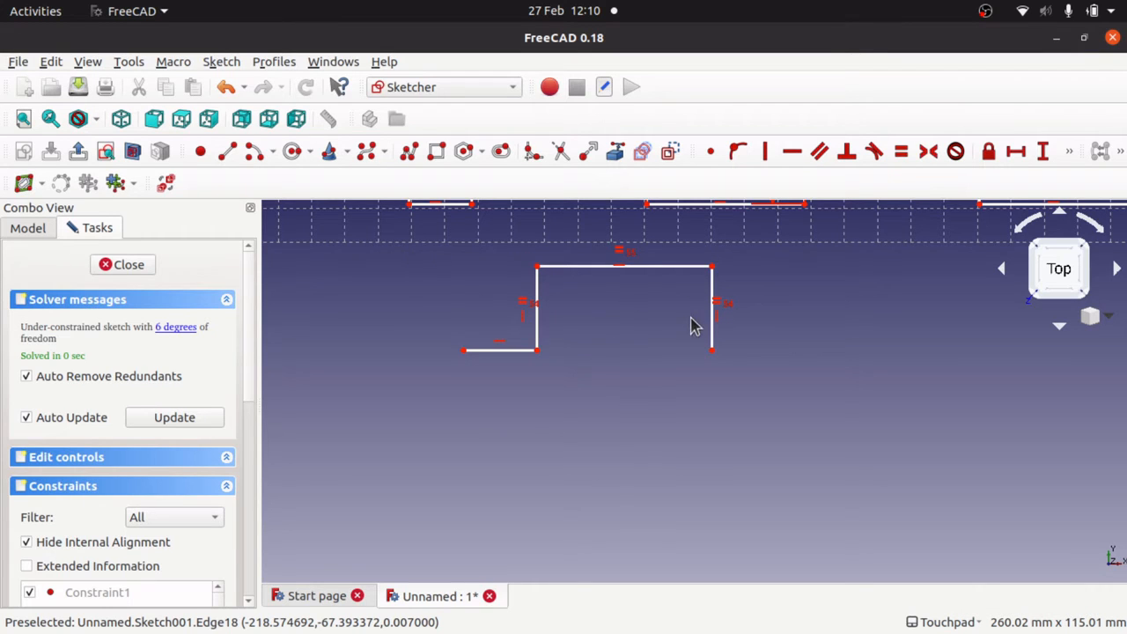
mouse_move(713, 352)
mouse_down()
mouse_move(646, 357)
mouse_move(716, 353)
mouse_up()
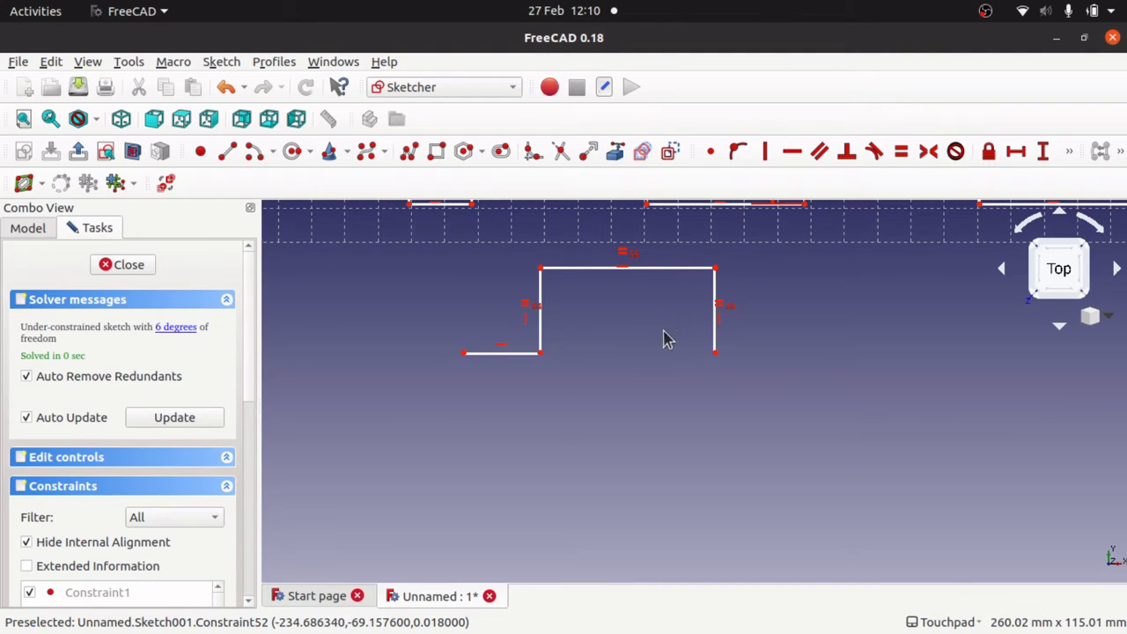
key(Down)
key(Up)
key(Up)
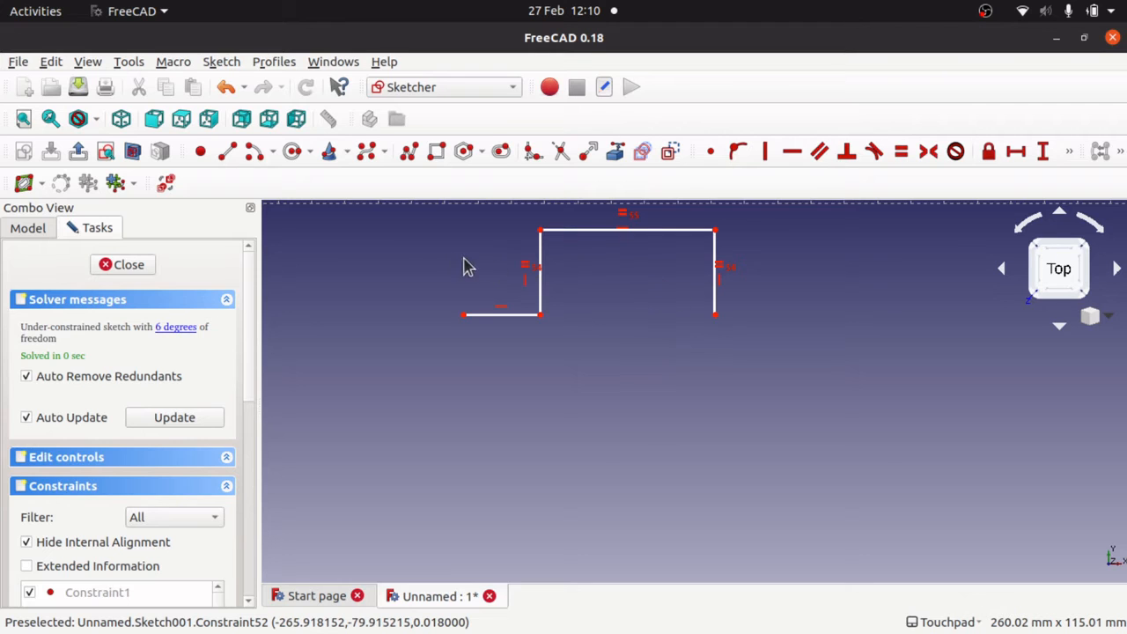
mouse_move(408, 227)
mouse_down()
mouse_move(701, 264)
mouse_move(804, 348)
mouse_up()
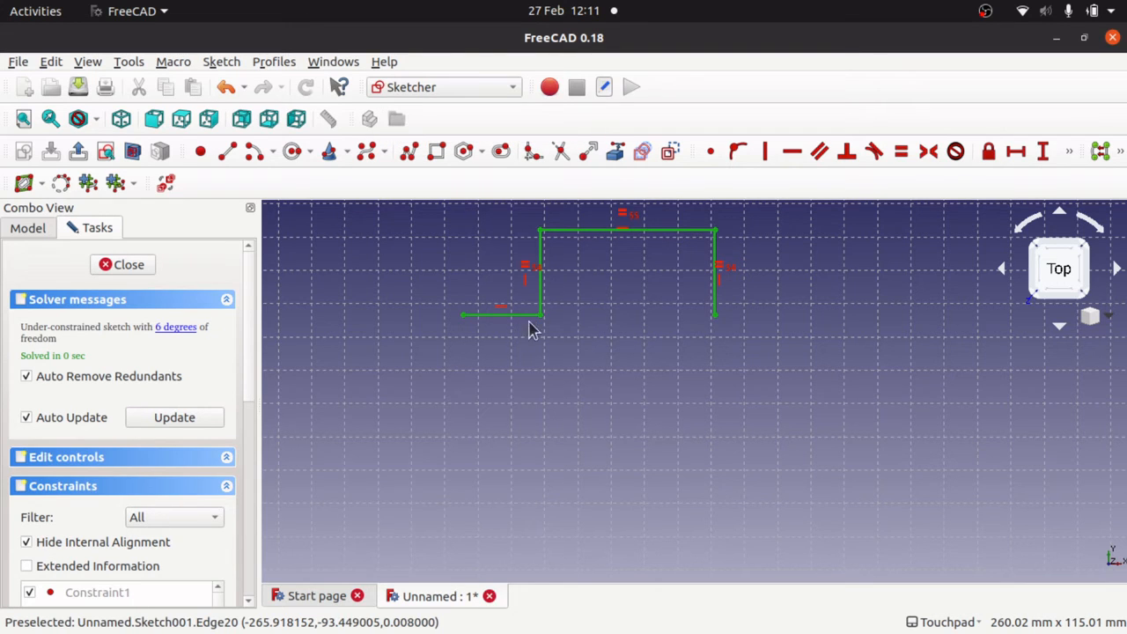
click(588, 349)
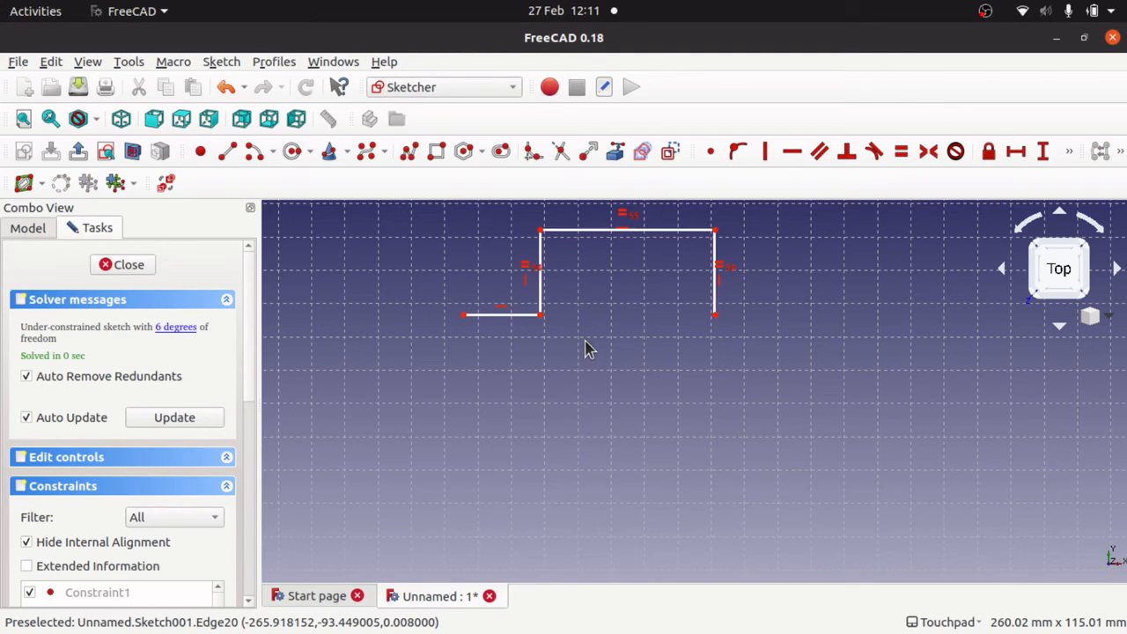
click(523, 325)
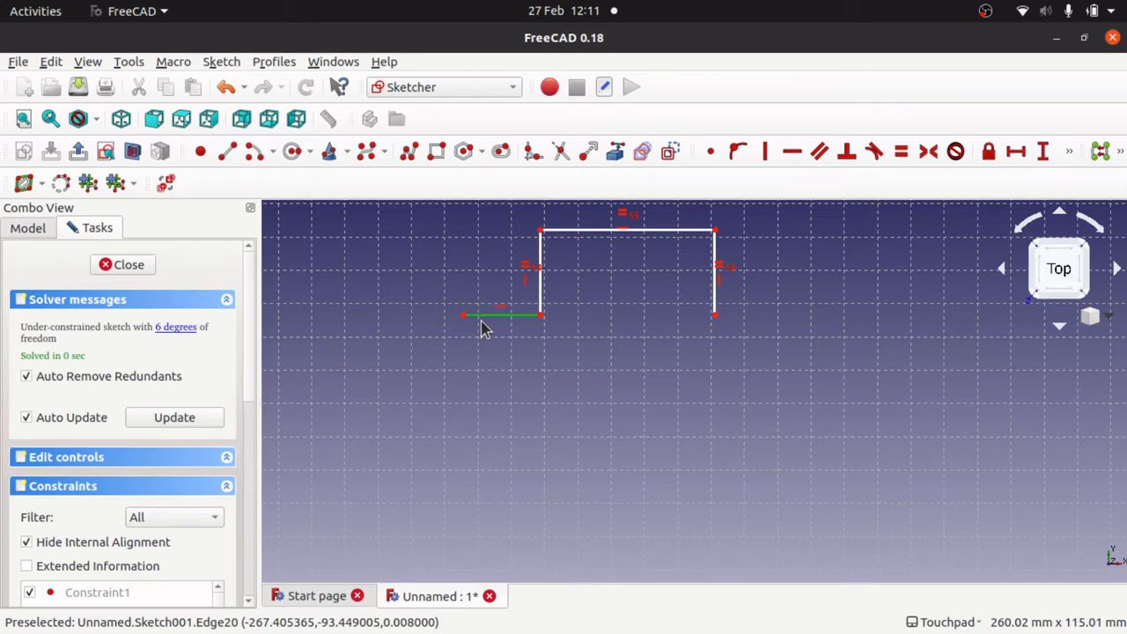
click(541, 263)
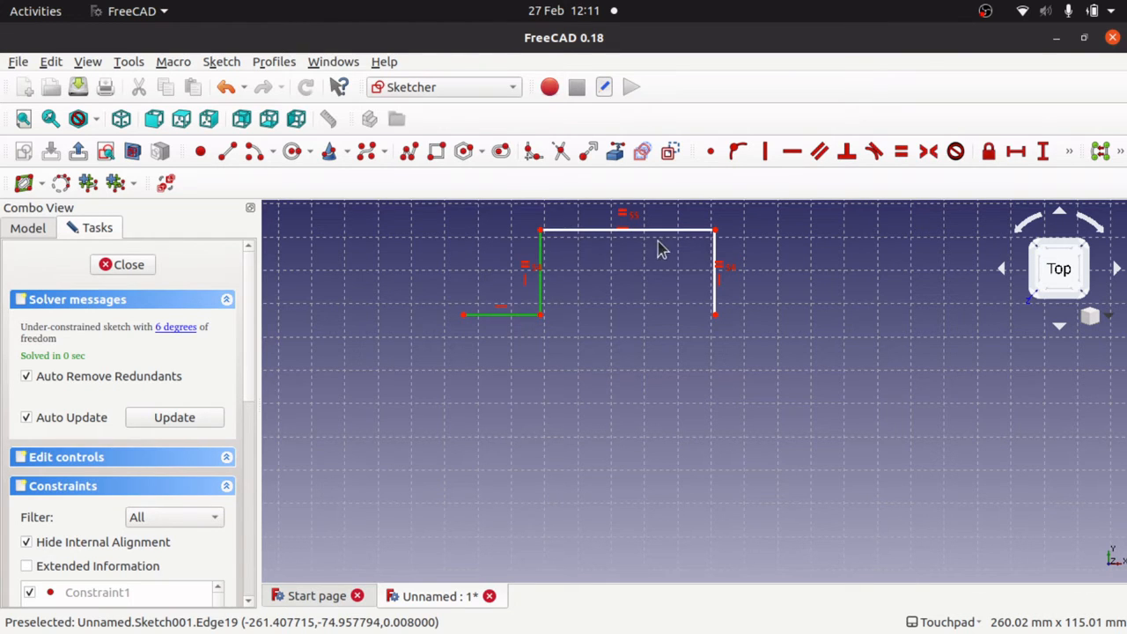
click(692, 231)
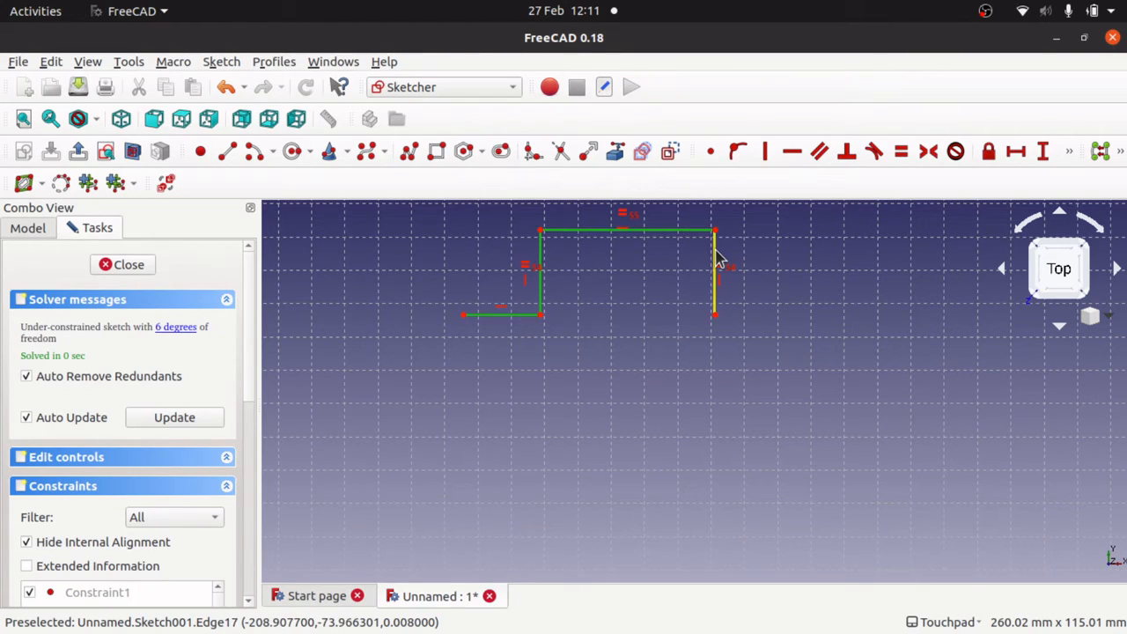
click(716, 257)
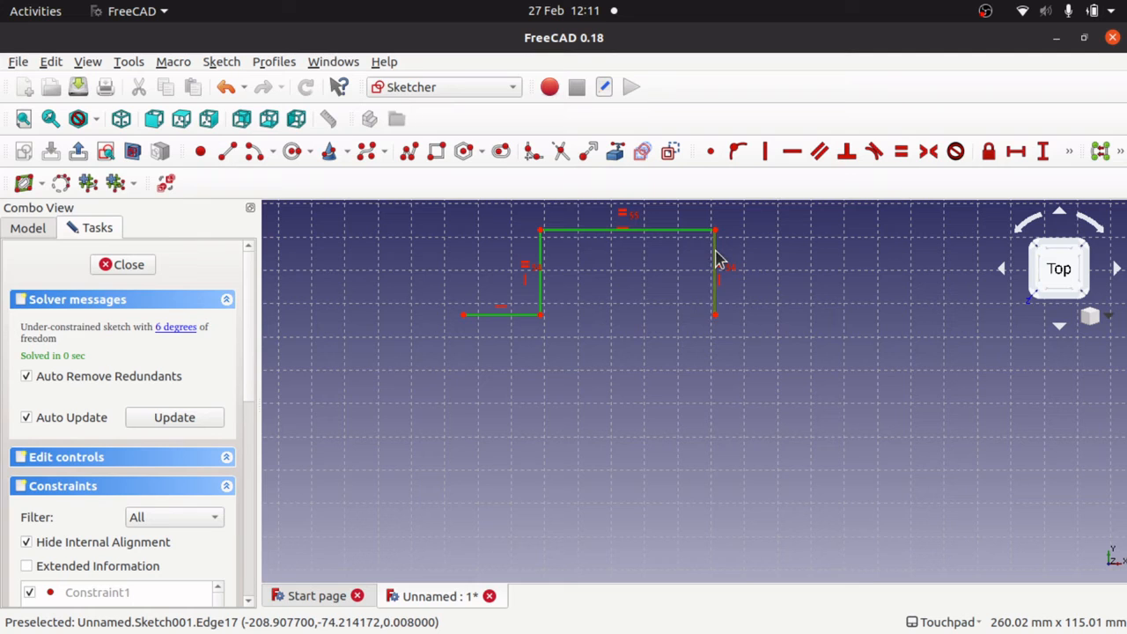
click(235, 67)
mouse_move(345, 334)
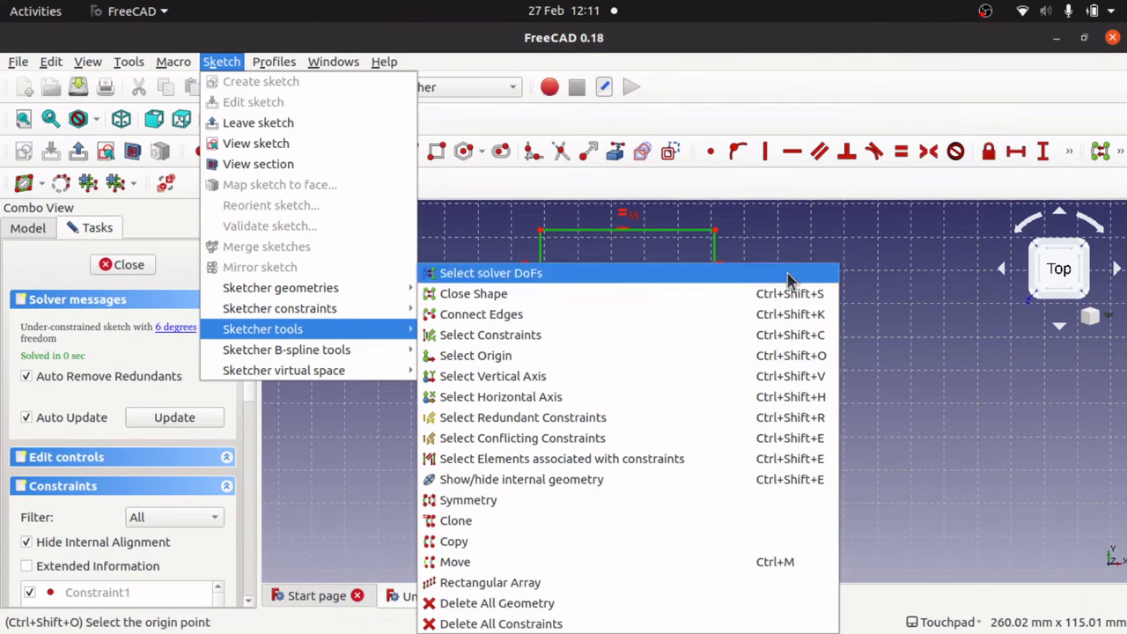
key(Escape)
key(Escape)
click(1068, 152)
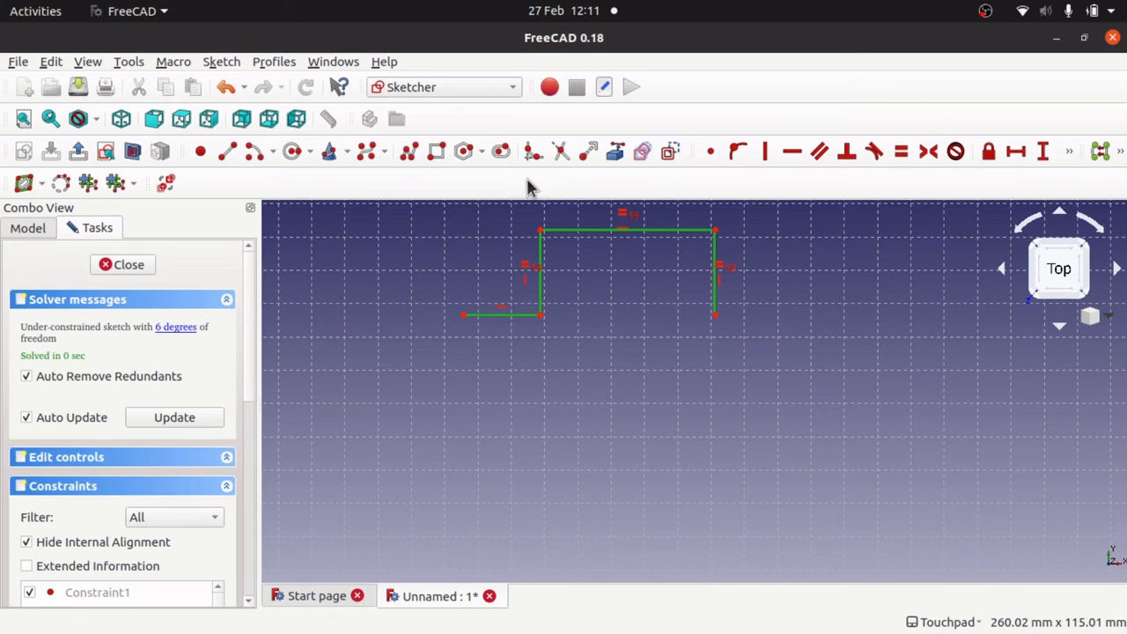
click(1117, 152)
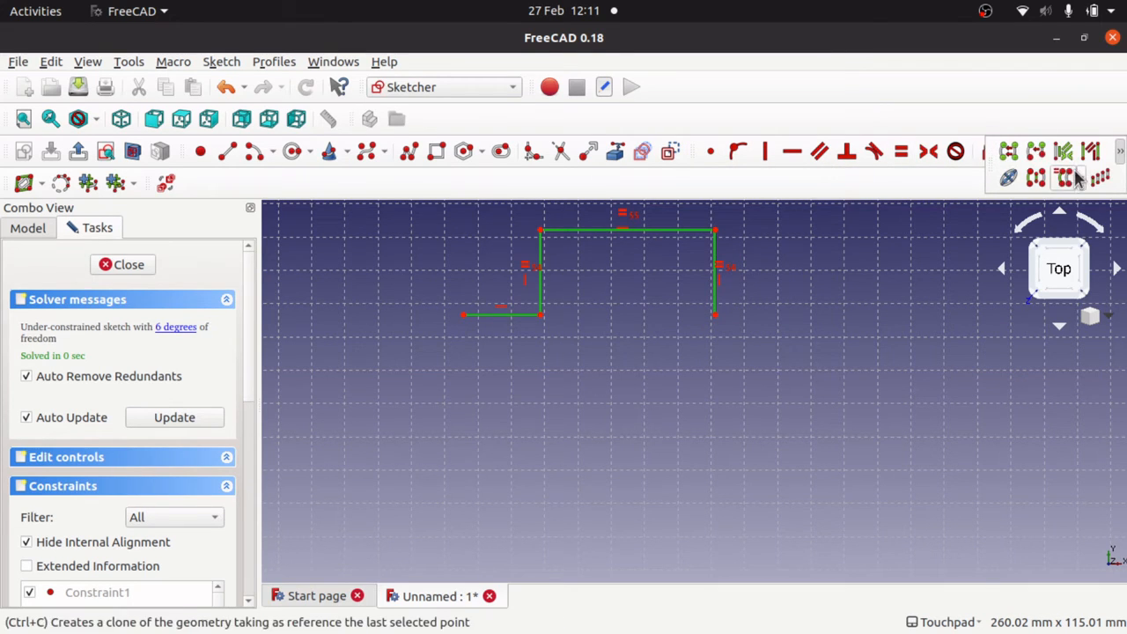
click(1120, 151)
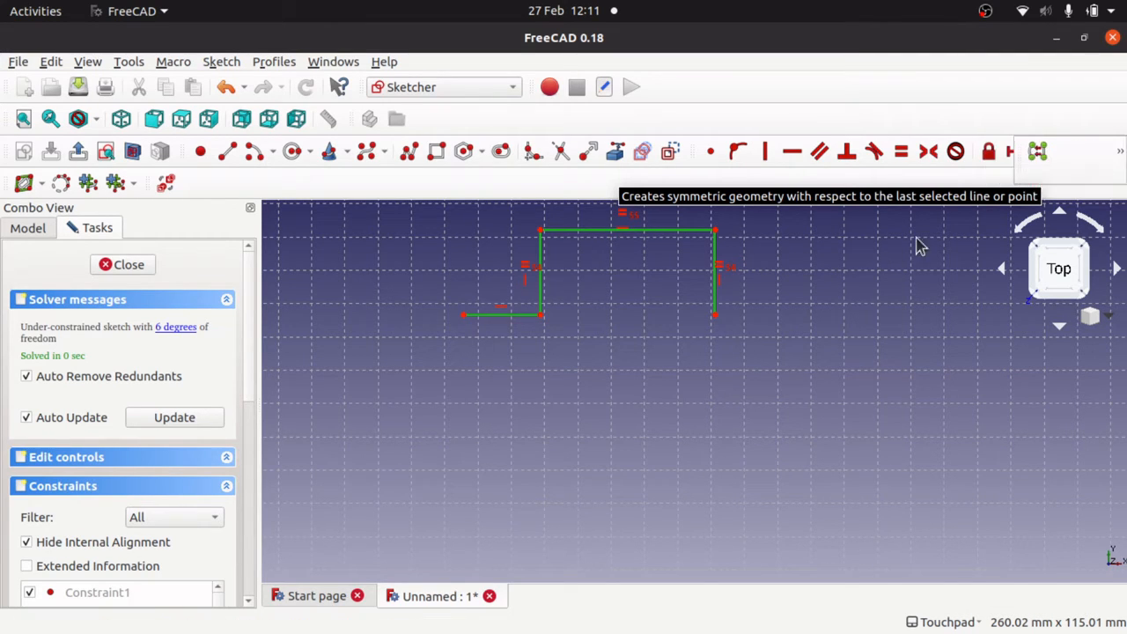
click(601, 343)
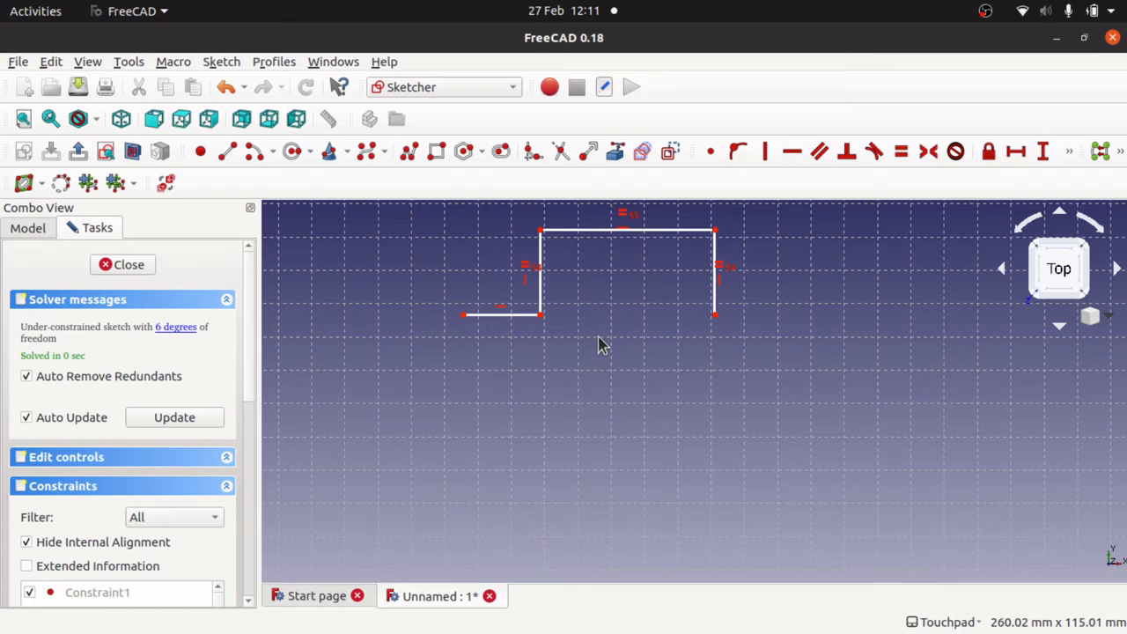
Step: Try to mirror the cloned four-line outline about its right-hand vertical line with Symmetry, and undo the mirroring
click(523, 321)
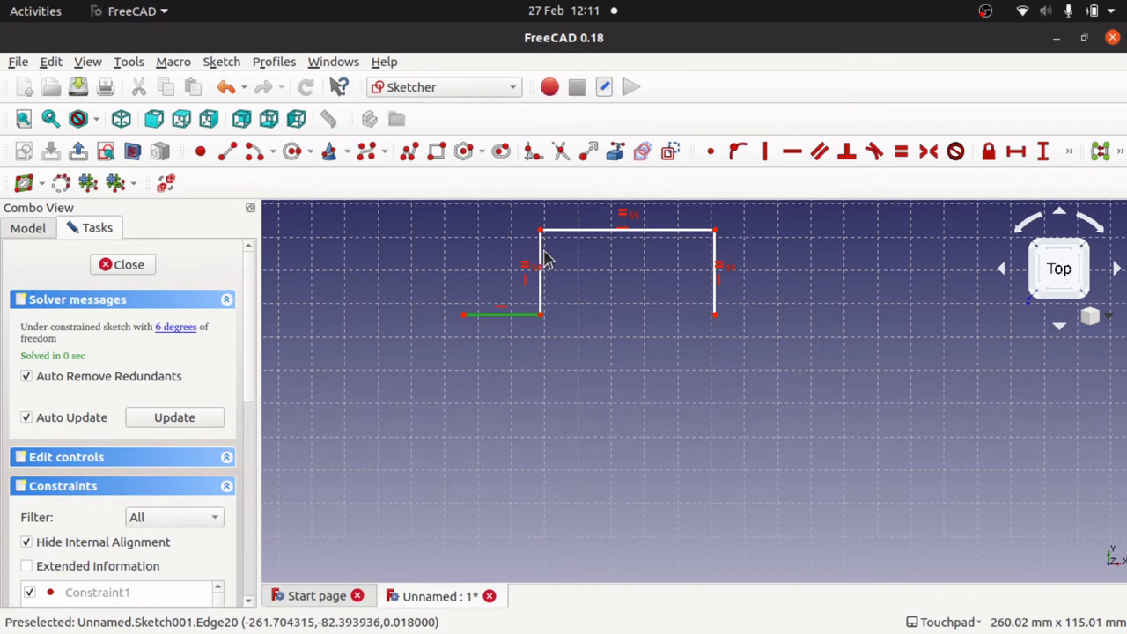
click(543, 253)
click(675, 238)
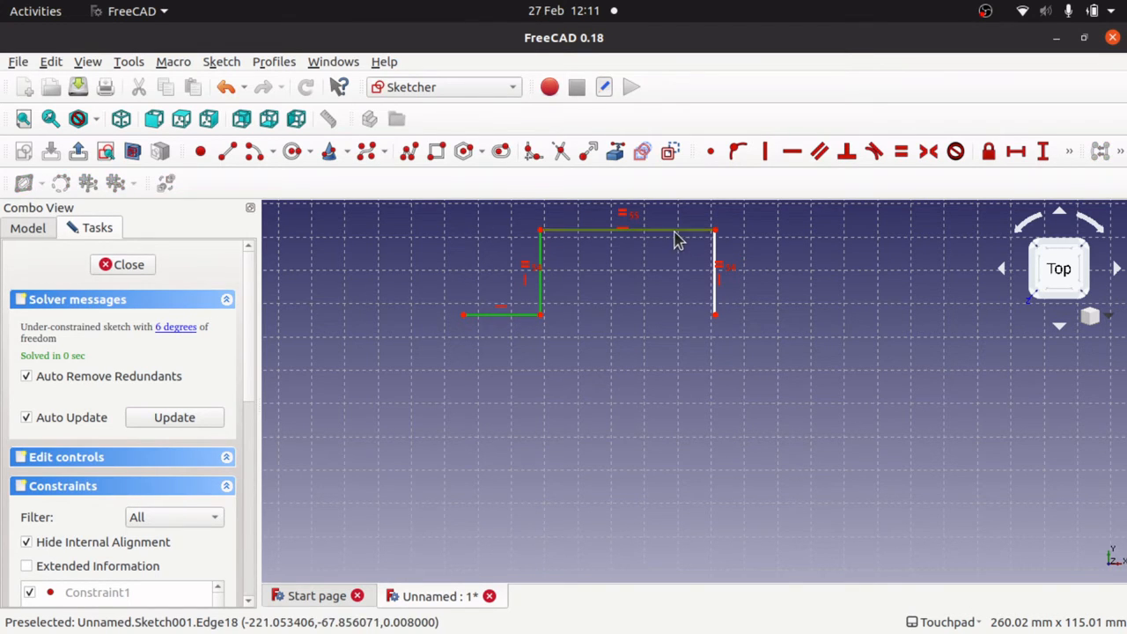
click(716, 300)
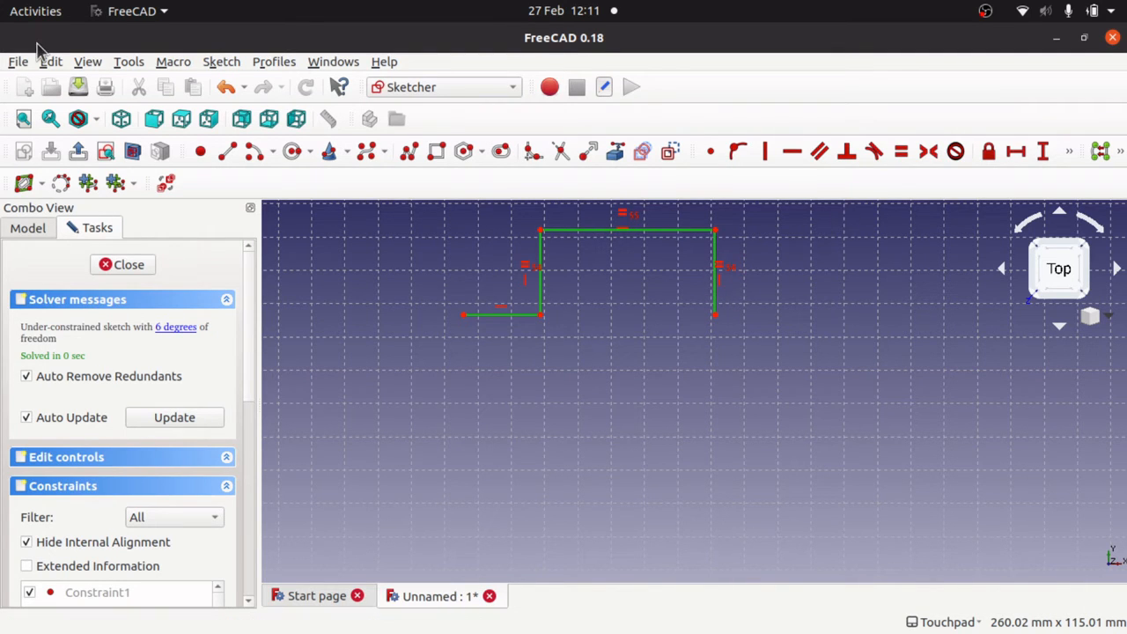
click(220, 61)
mouse_move(370, 299)
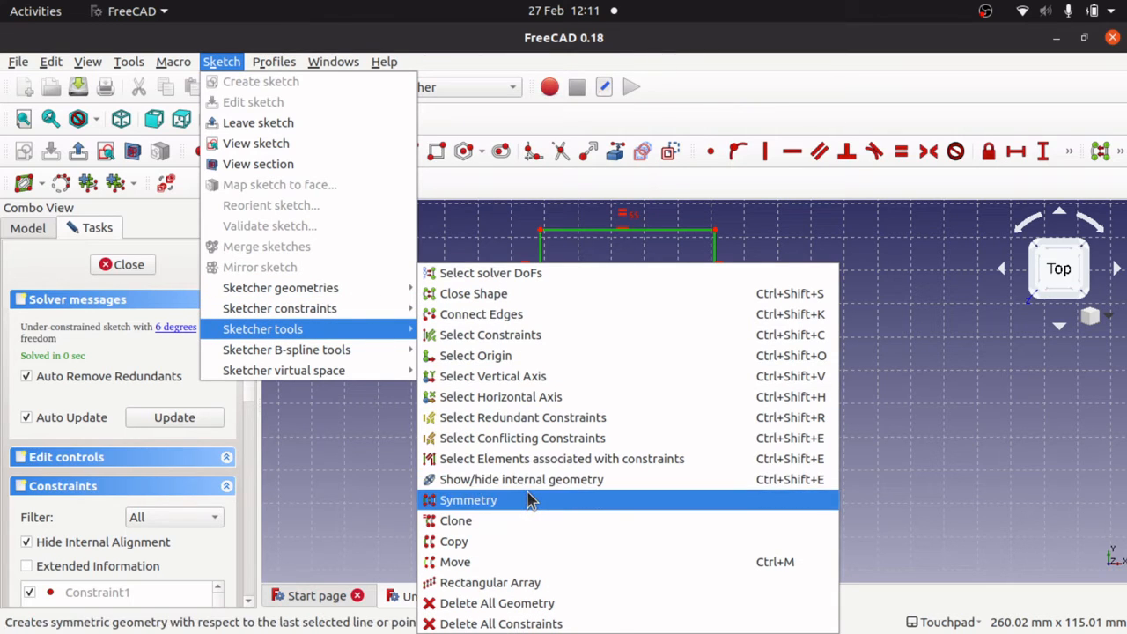
click(531, 500)
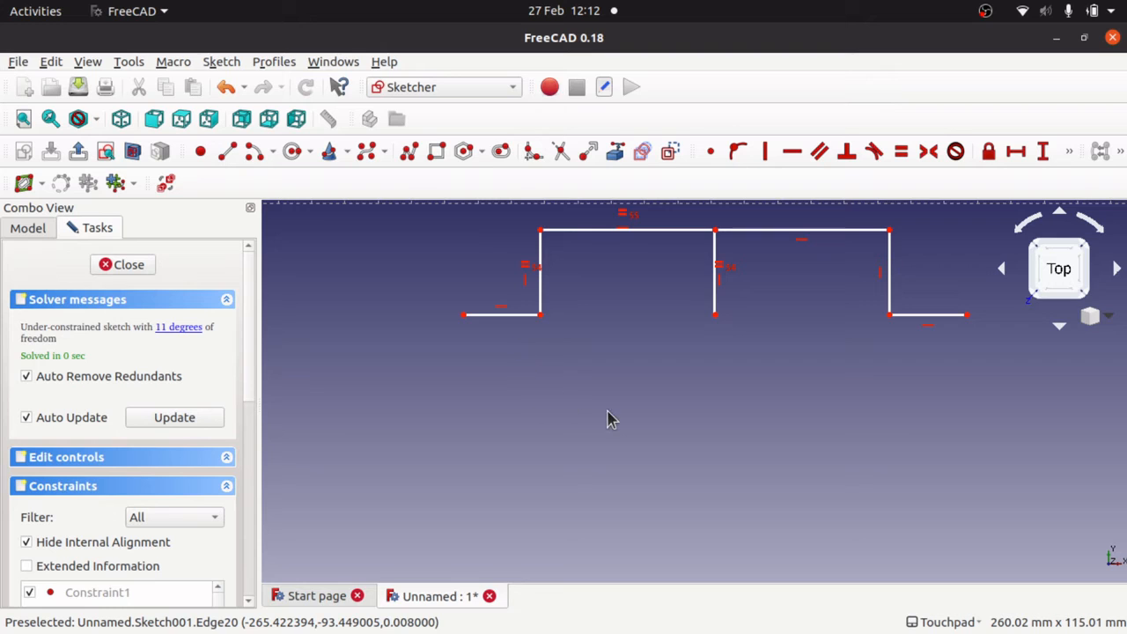
key(ctrl+z)
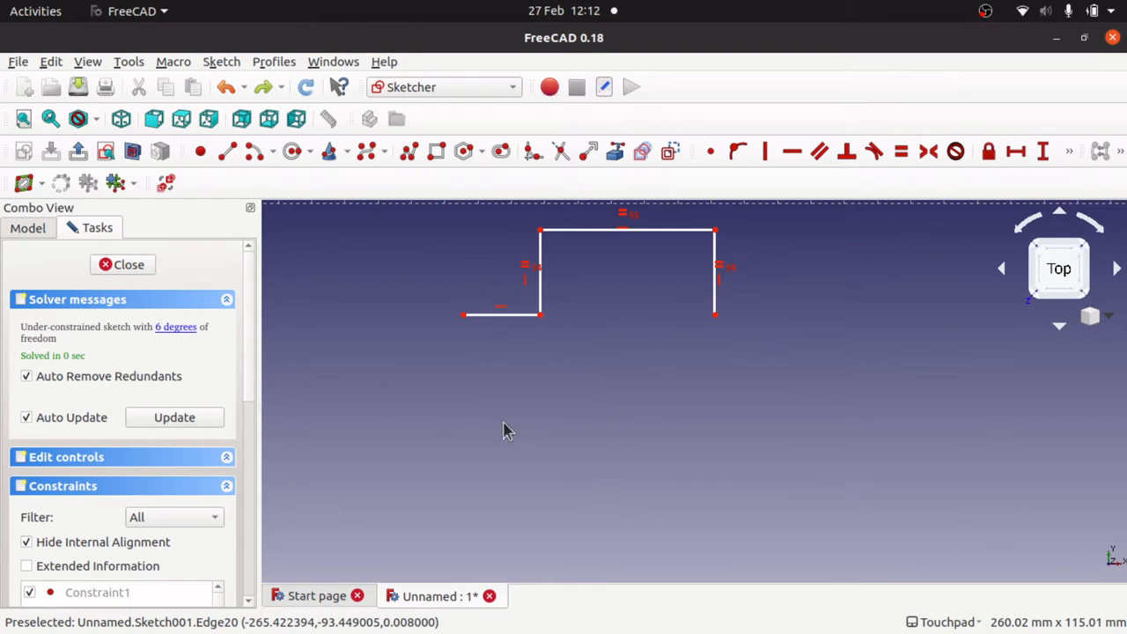
Step: Try to mirror the cloned outline about its short base line with Symmetry, picking the four lines individually, and undo the mirroring
click(718, 293)
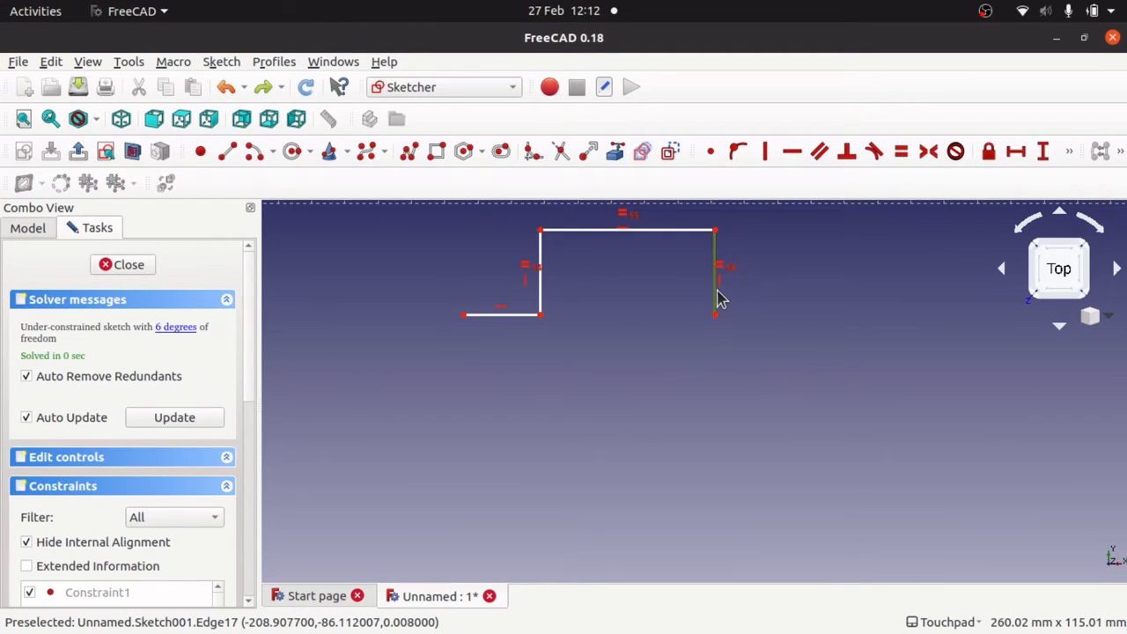
click(679, 232)
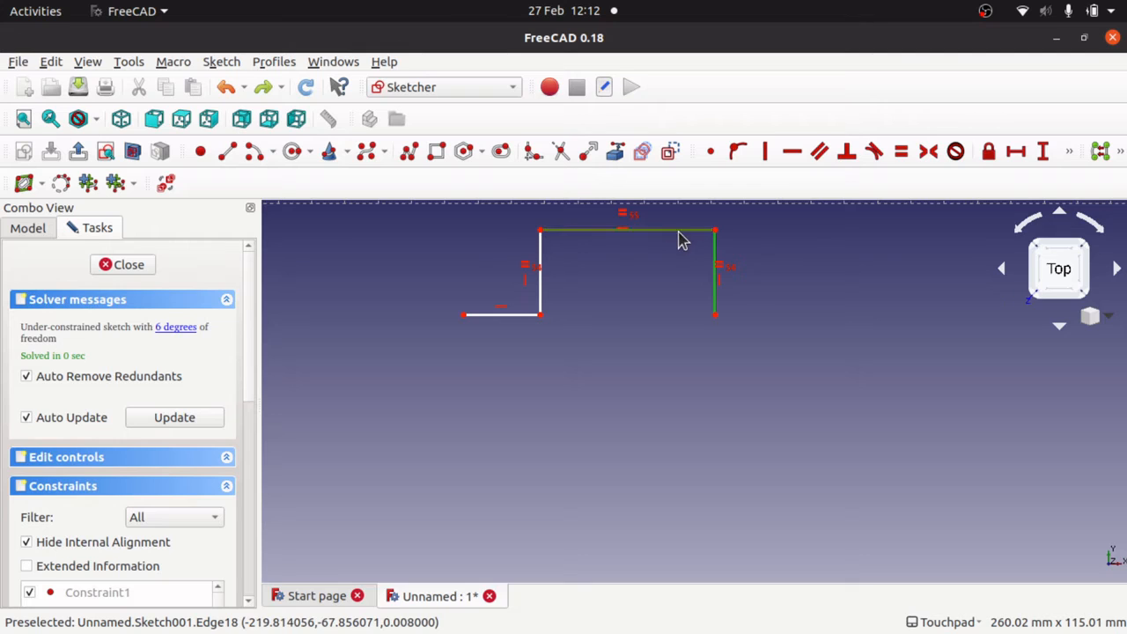
click(541, 296)
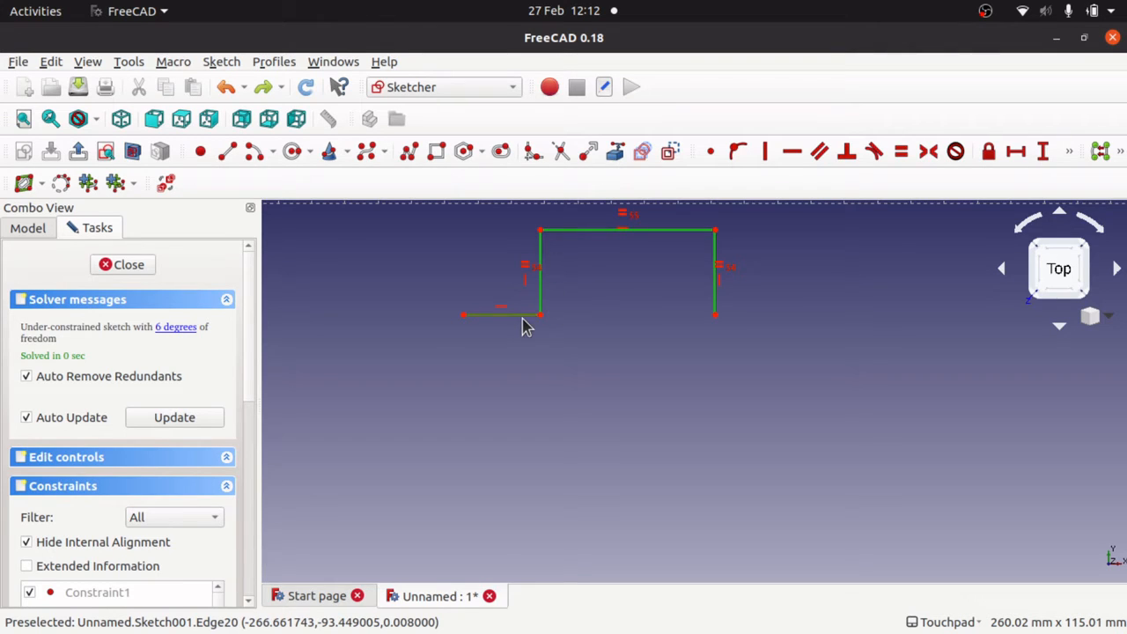
click(523, 325)
click(1122, 154)
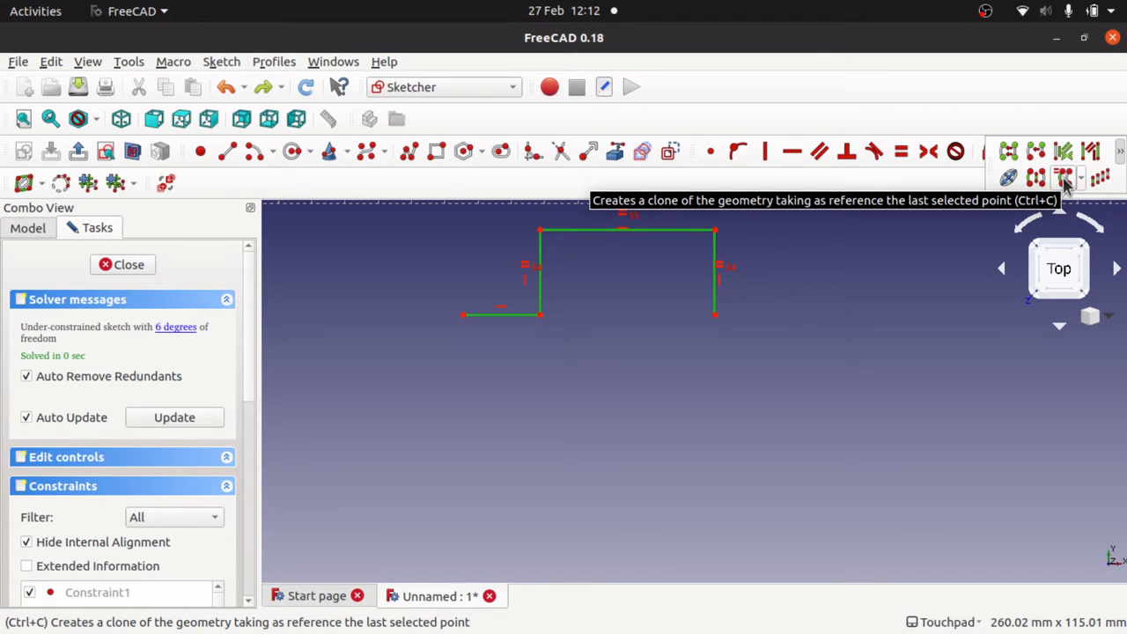
click(1036, 179)
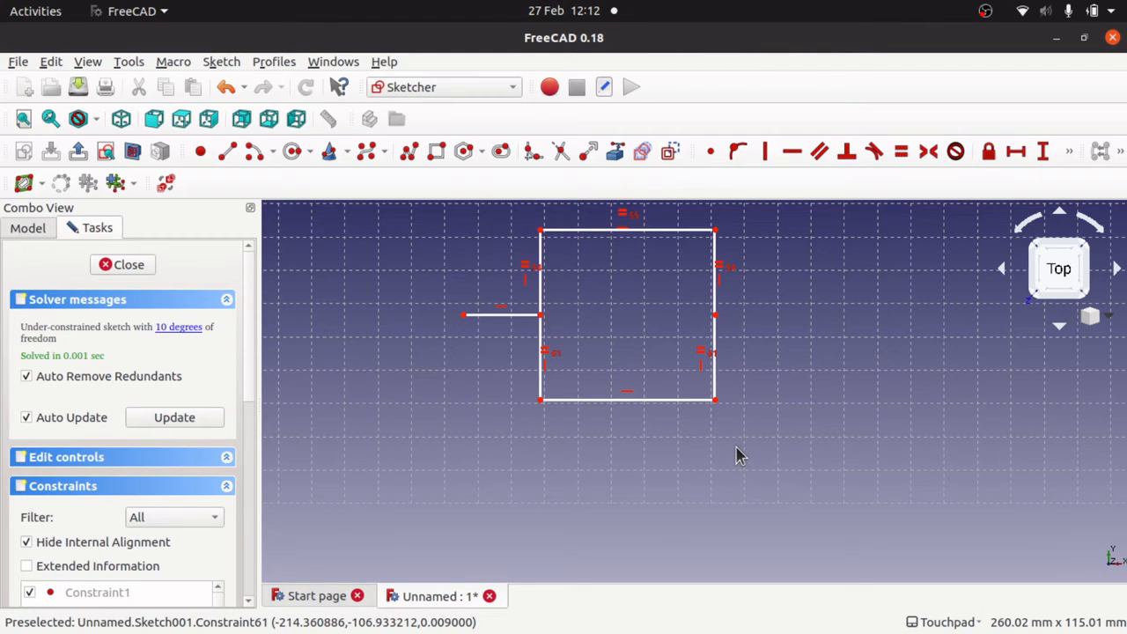
key(ctrl+z)
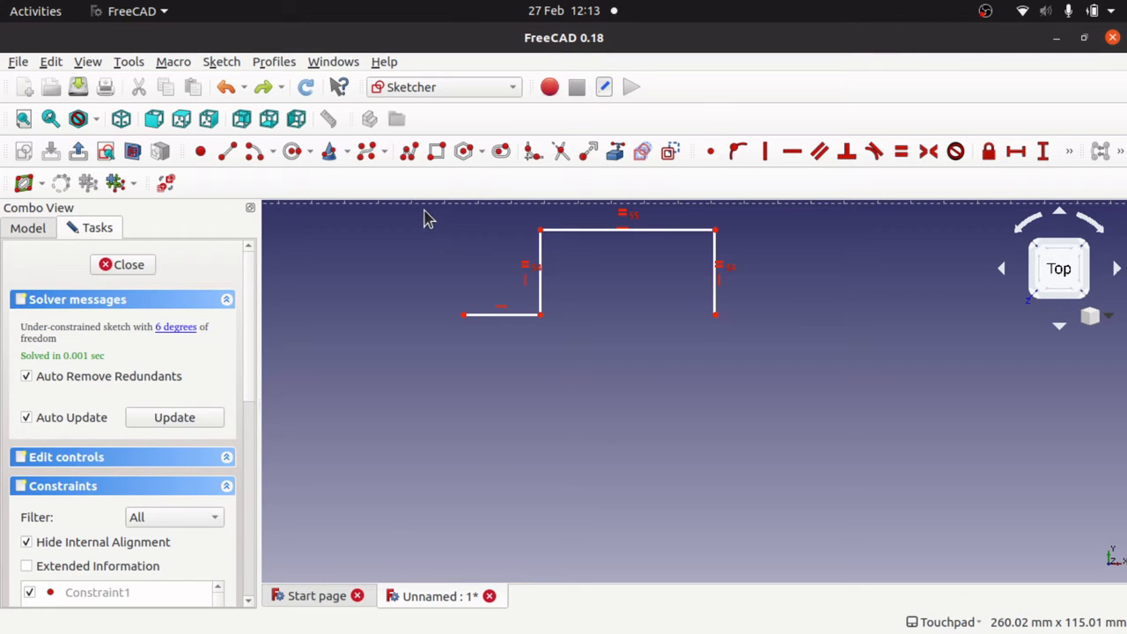
Step: Try to mirror the cloned outline with Symmetry after selecting all its elements together, and undo the mirroring
mouse_move(424, 218)
mouse_down()
mouse_move(581, 244)
mouse_move(761, 353)
mouse_up()
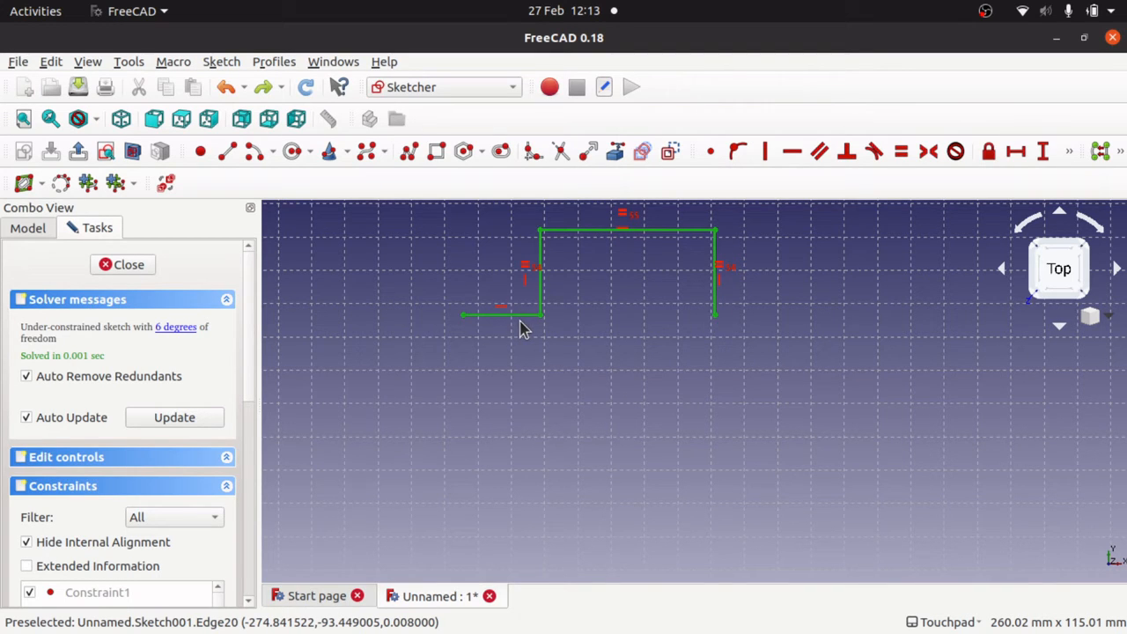
click(234, 65)
mouse_move(368, 304)
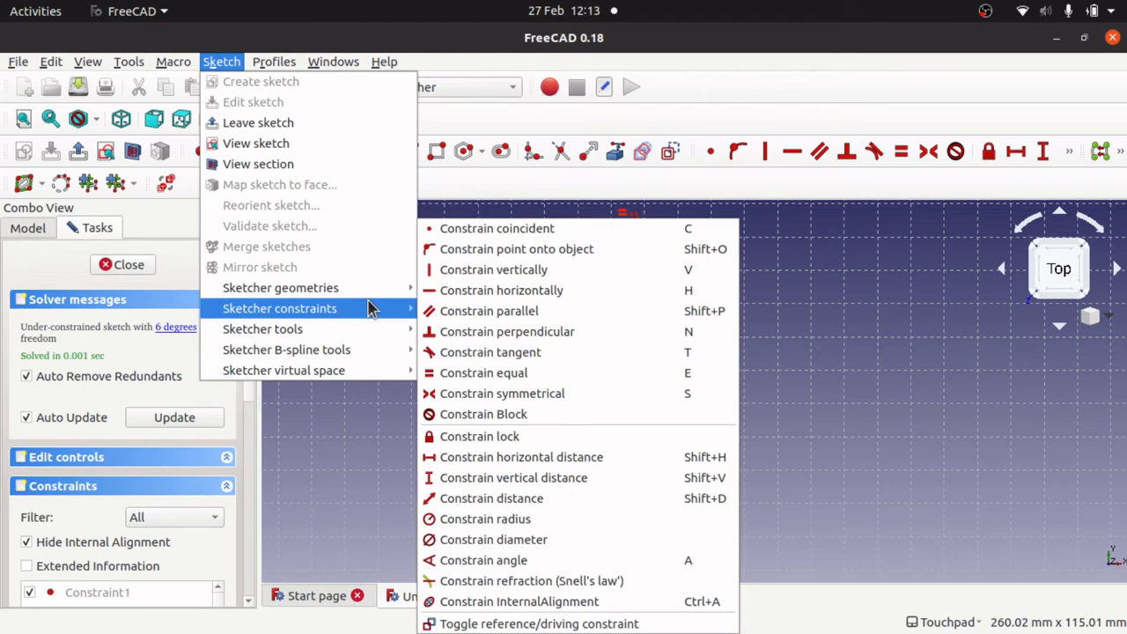
mouse_move(368, 337)
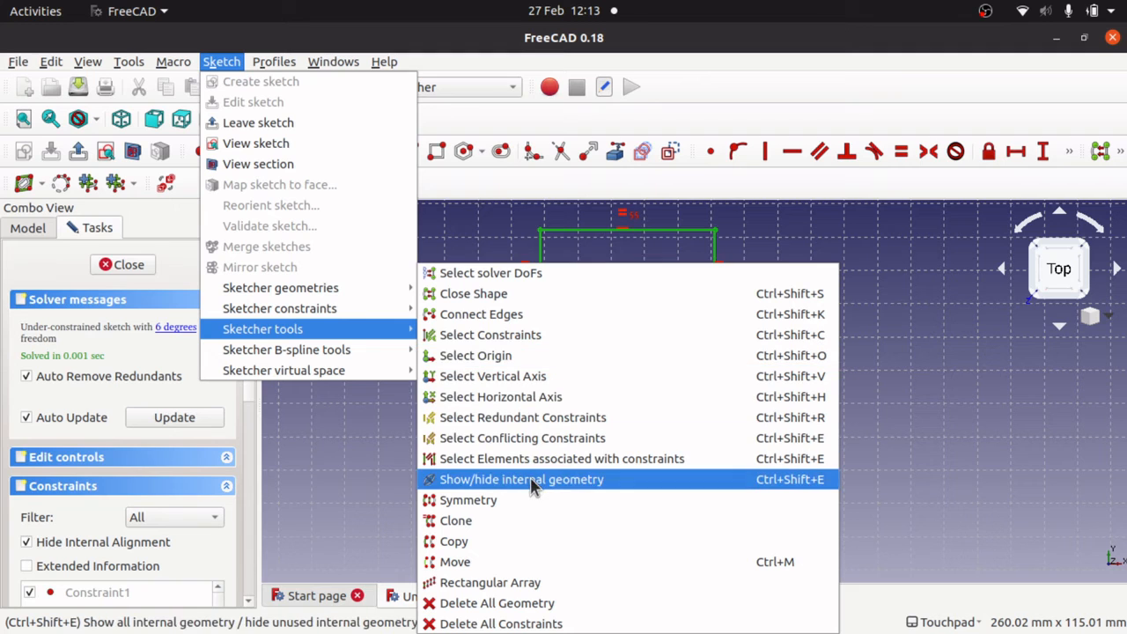
click(529, 499)
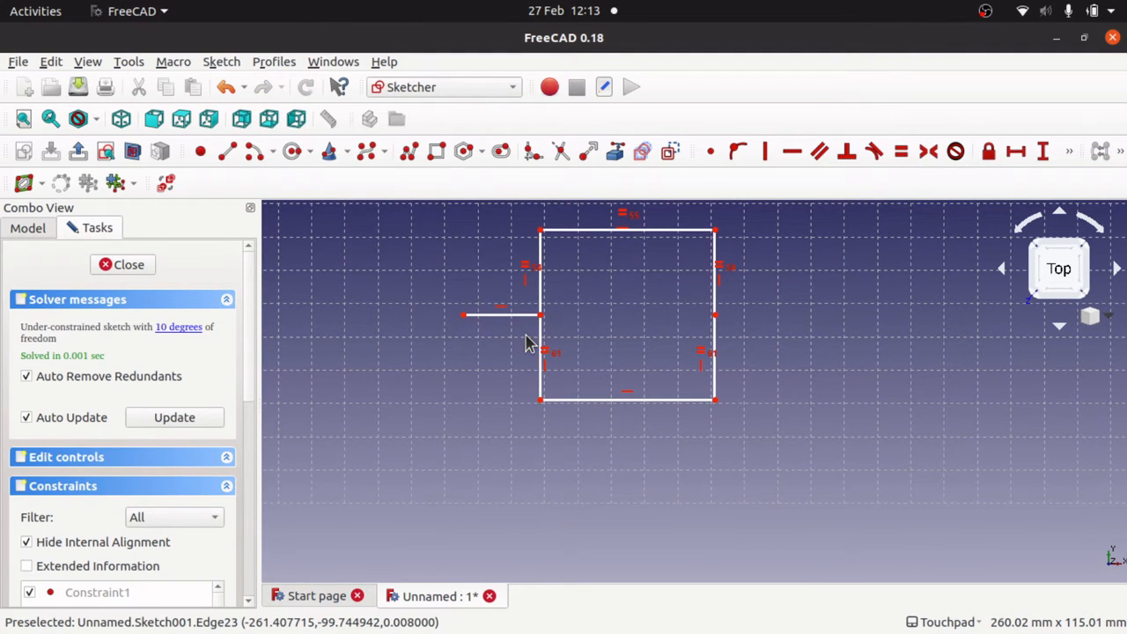
key(ctrl+z)
Step: Delete the entire cloned four-line outline above the original profile
mouse_move(817, 370)
mouse_down()
mouse_move(602, 317)
mouse_move(387, 205)
mouse_up()
key(Delete)
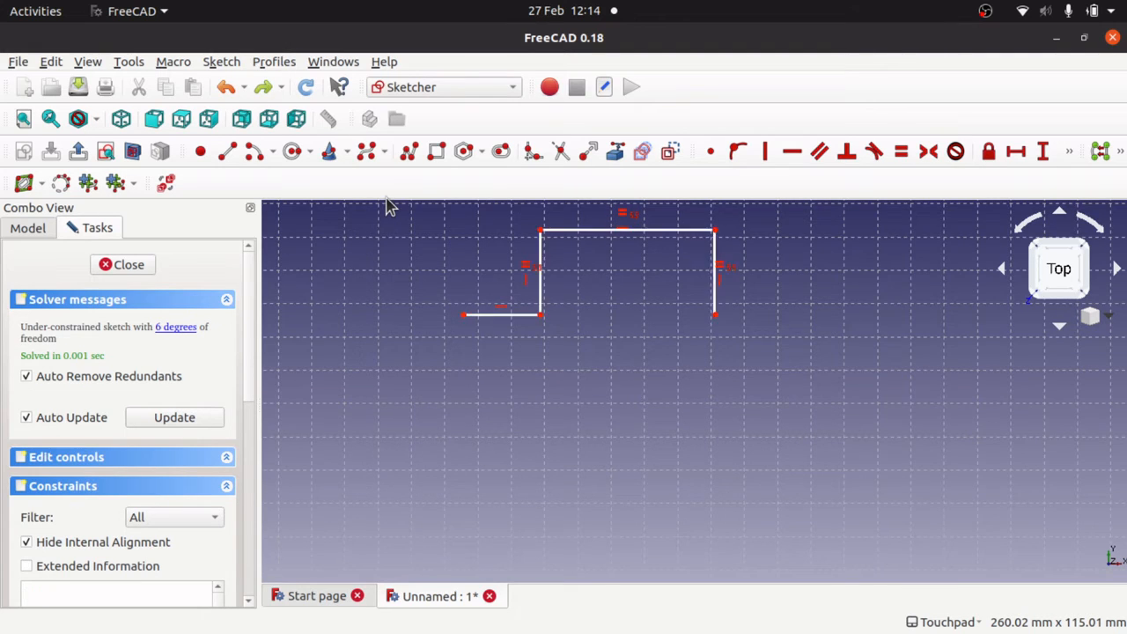
Step: Mirror the profile's complete lower finger outline about the sketch origin with Symmetry
key(Down)
key(Down)
key(Down)
key(Down)
key(Down)
key(Down)
key(Down)
key(Down)
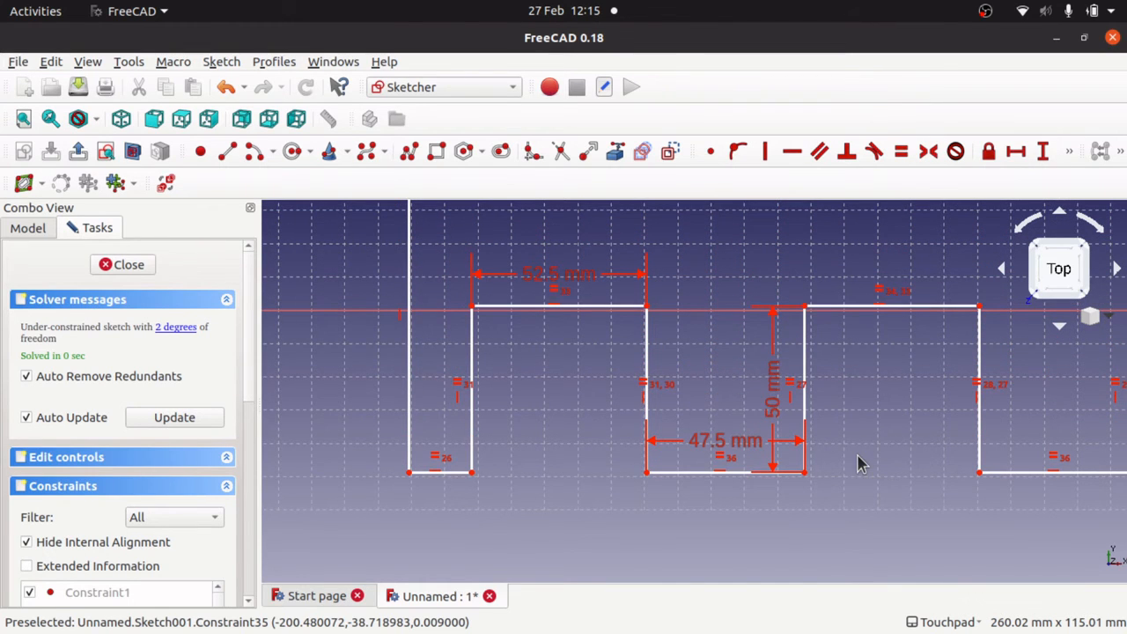
scroll(859, 464, down, 5)
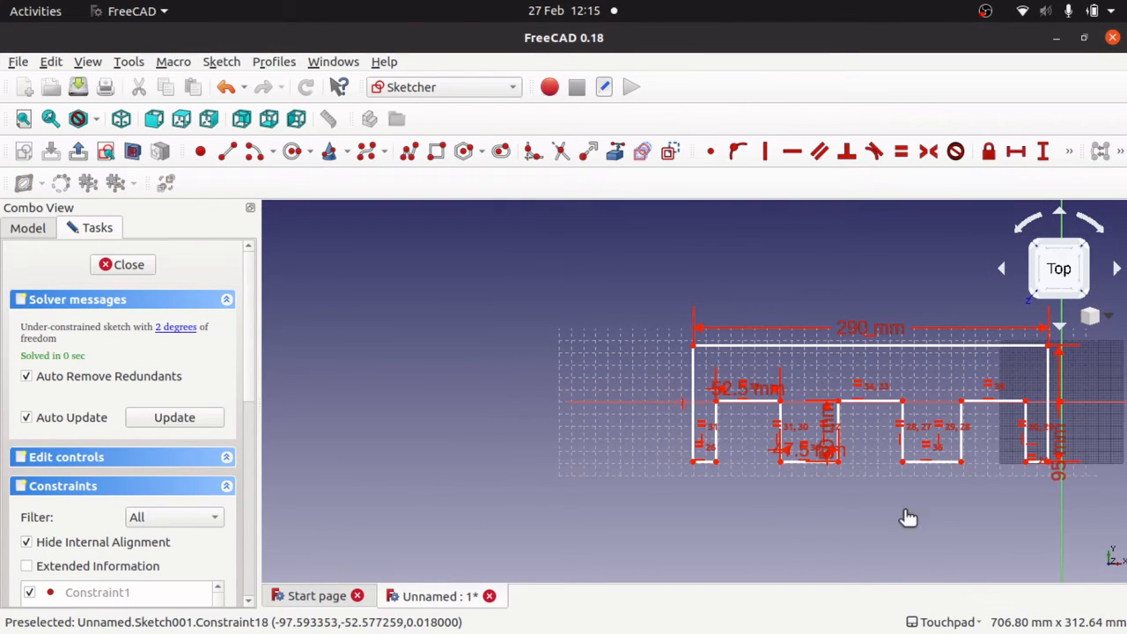
key(Left)
key(Left)
key(Right)
key(Right)
key(Right)
key(Right)
key(Right)
key(Right)
key(Right)
key(Right)
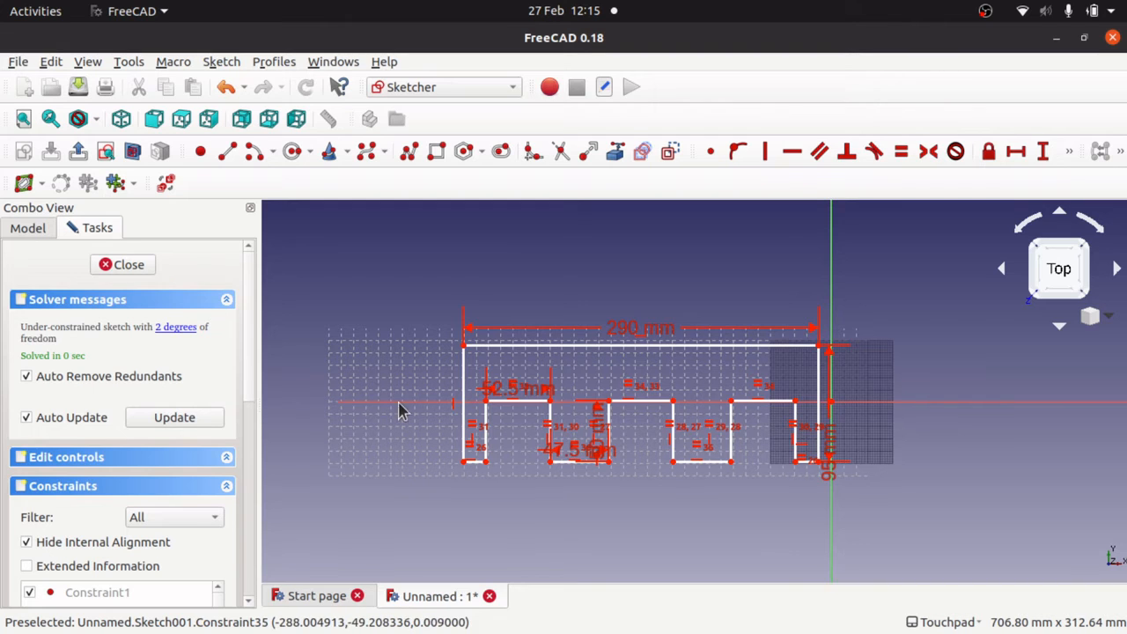
drag(424, 385, 881, 513)
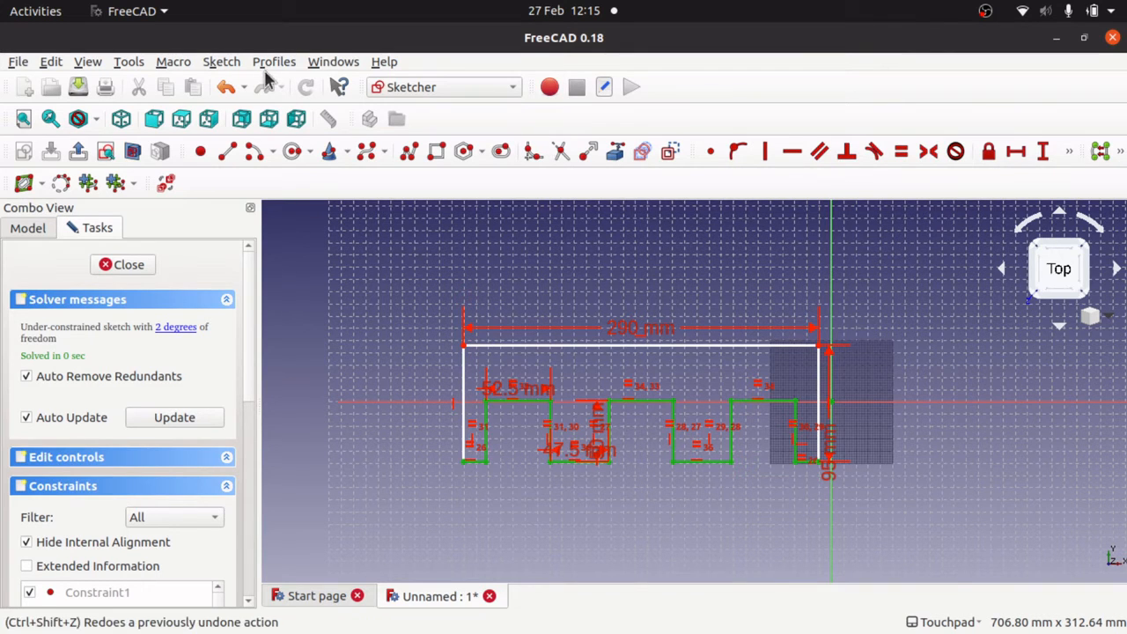
click(227, 65)
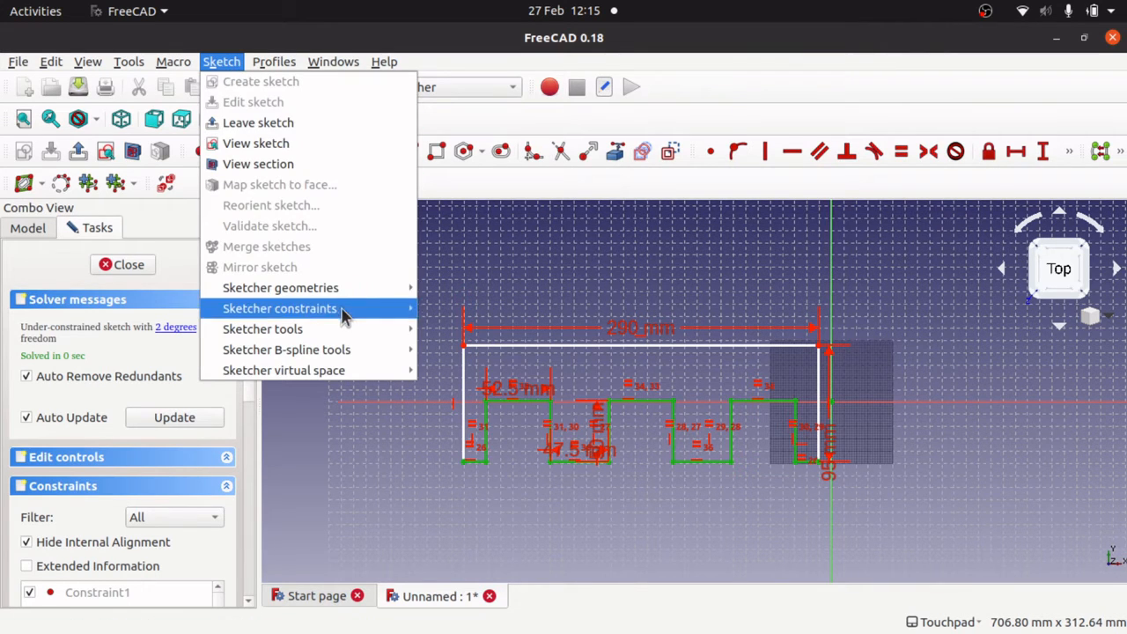
mouse_move(364, 328)
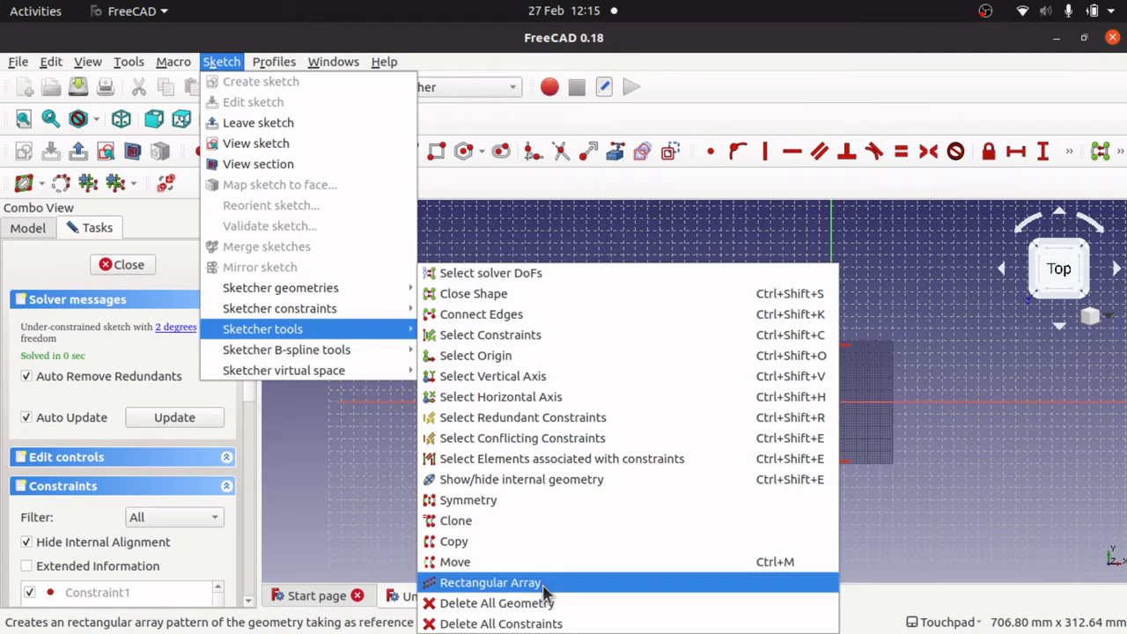
click(549, 500)
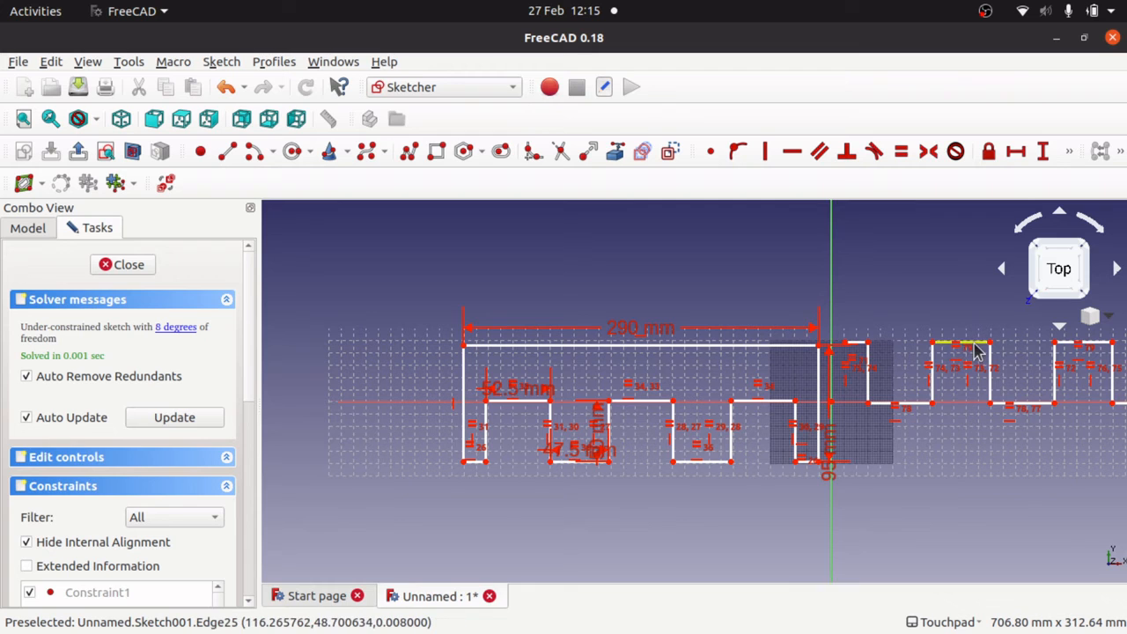
Step: Try moving the mirrored finger outline by one of its upper horizontal lines, and undo the move
drag(976, 343, 955, 511)
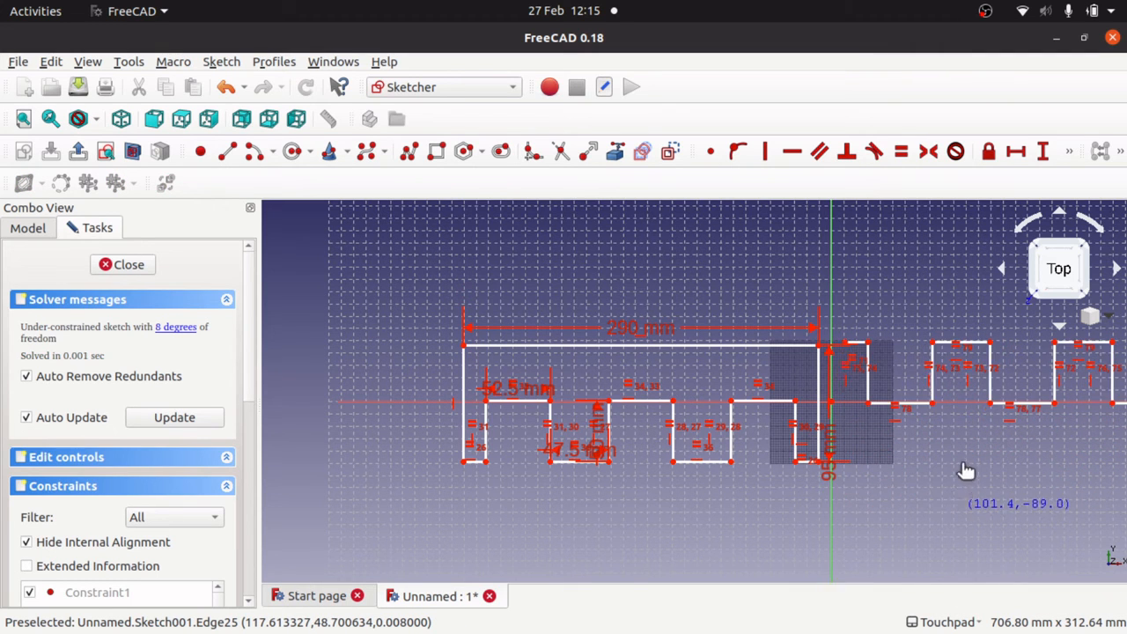
drag(966, 471, 962, 362)
key(ctrl+z)
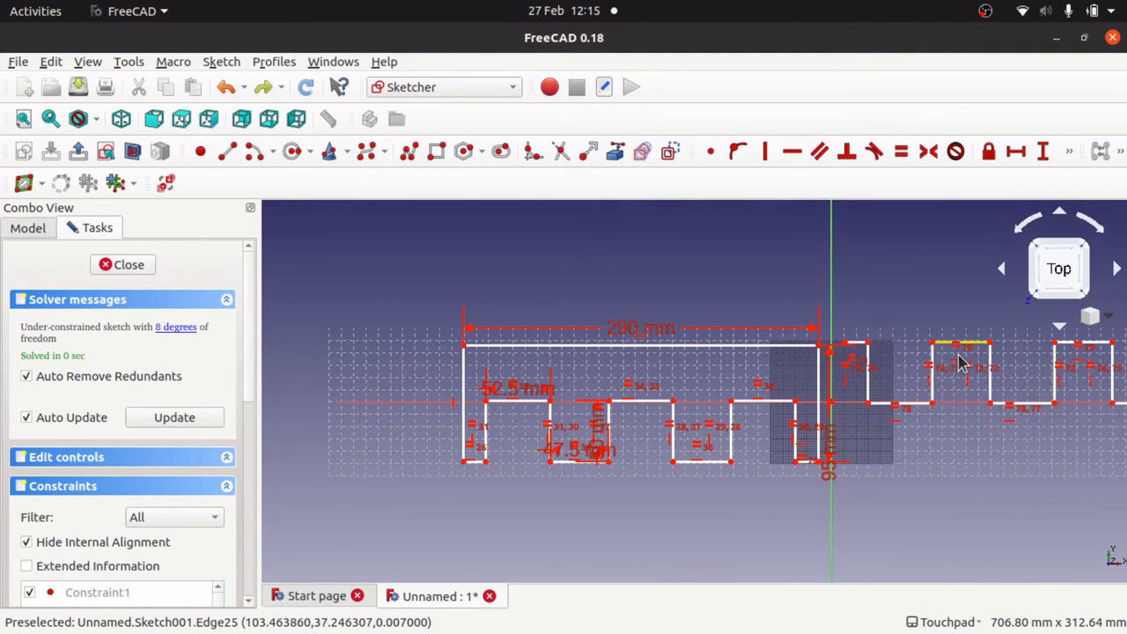
Step: Constrain the mirrored outline's leftmost vertical and leftmost lower horizontal lines equal to the original's leftmost finger vertical and 52.5 mm line, respectively
click(869, 363)
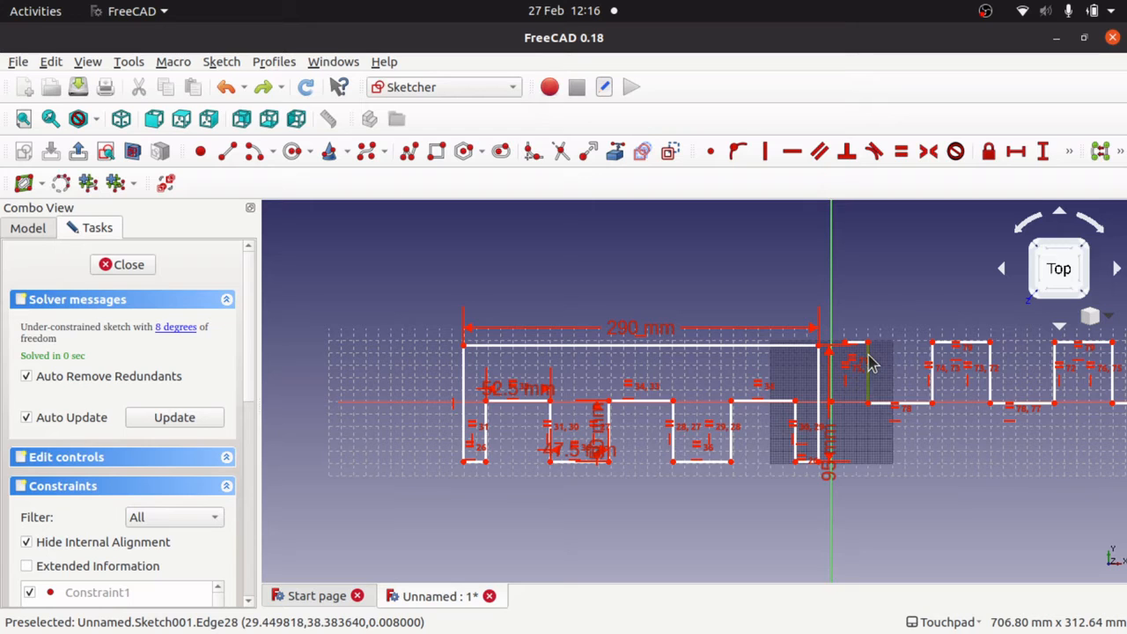
click(486, 419)
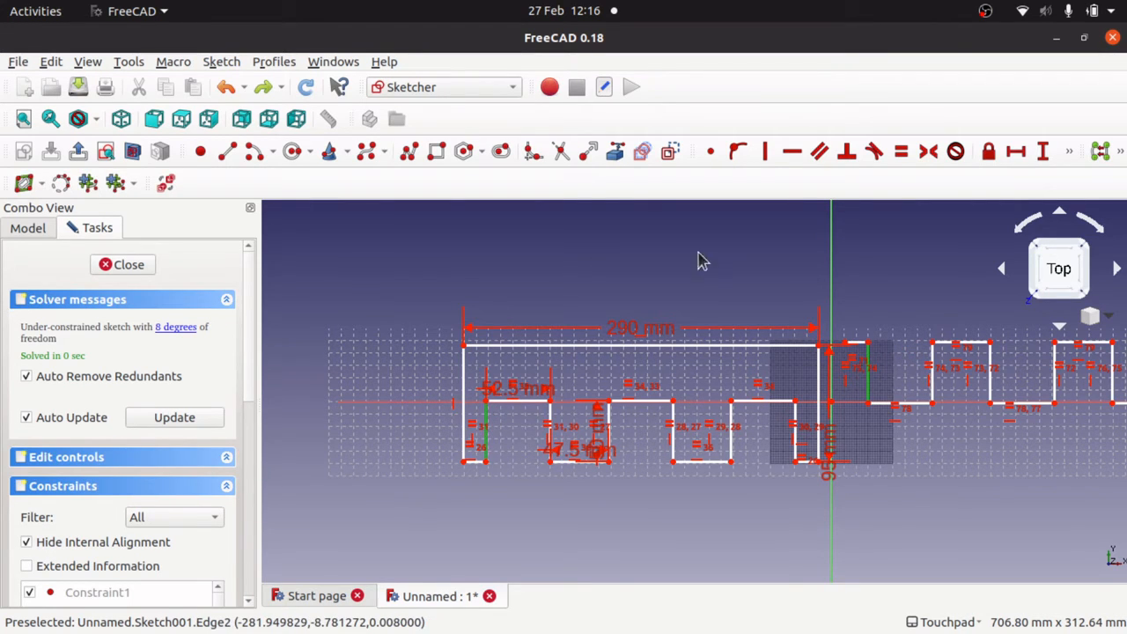
click(900, 153)
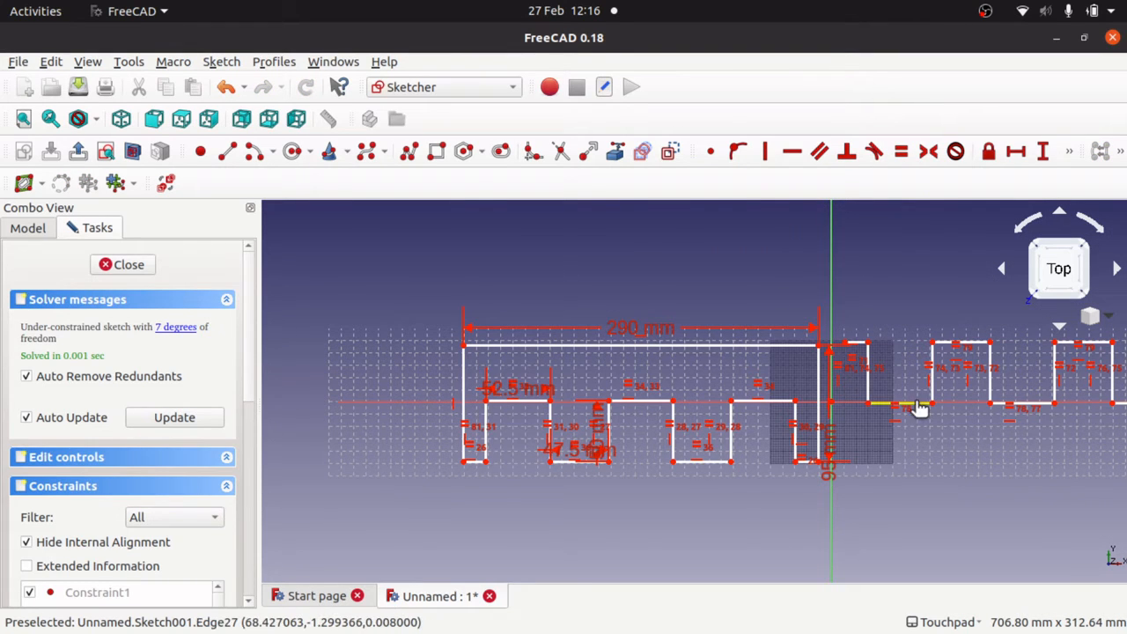
mouse_move(920, 405)
mouse_down()
mouse_move(943, 472)
mouse_move(970, 468)
mouse_move(924, 478)
mouse_up()
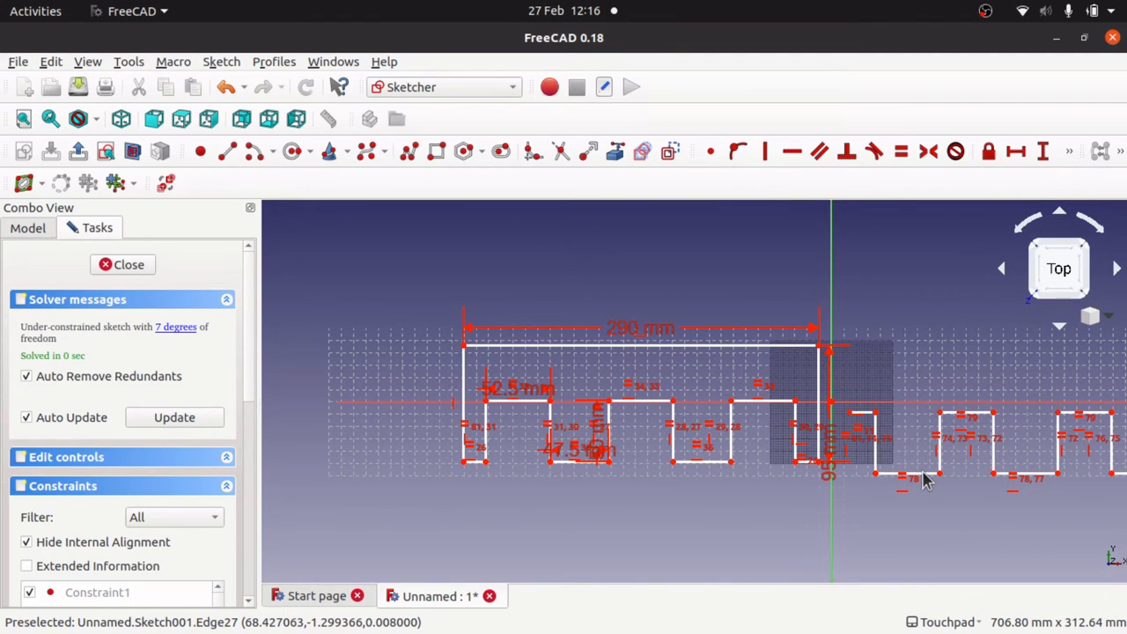
key(ctrl+z)
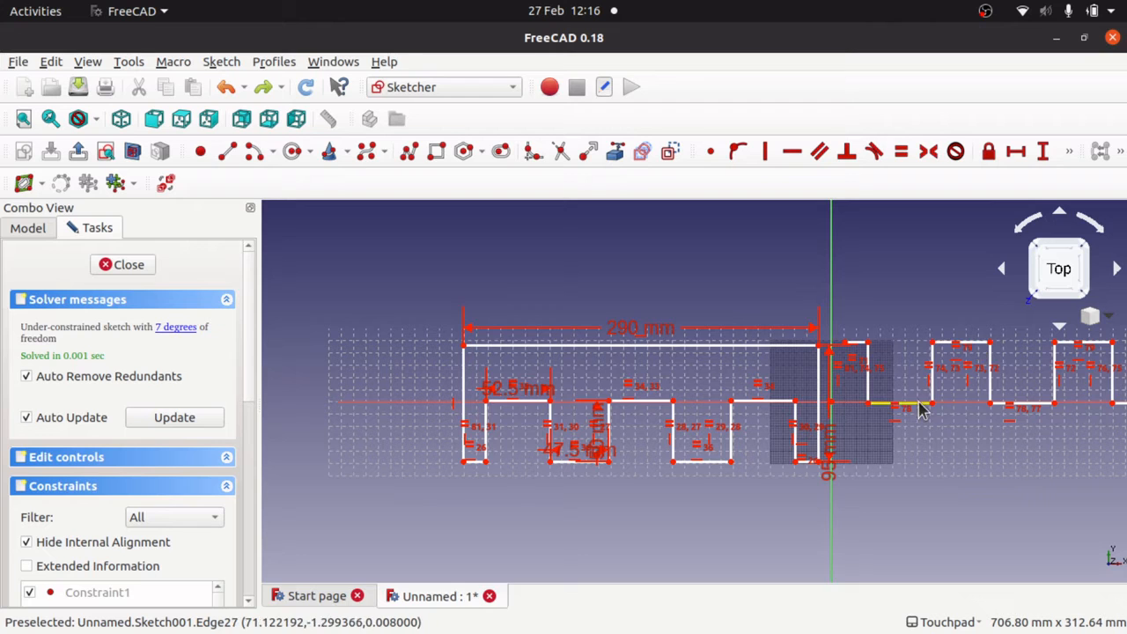
click(519, 402)
click(899, 150)
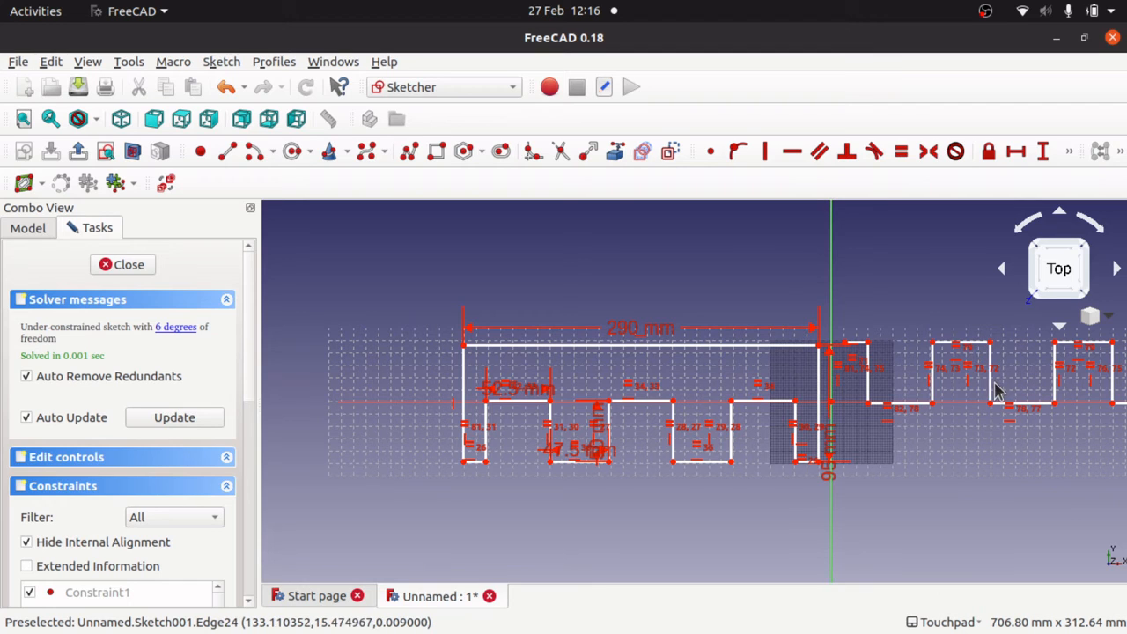
Step: Move the mirrored finger outline directly above the profile and delete the profile's long top line
mouse_move(984, 396)
mouse_down()
mouse_move(994, 422)
mouse_move(955, 481)
mouse_move(814, 528)
mouse_move(469, 500)
mouse_move(602, 461)
mouse_move(610, 542)
mouse_move(615, 328)
mouse_up()
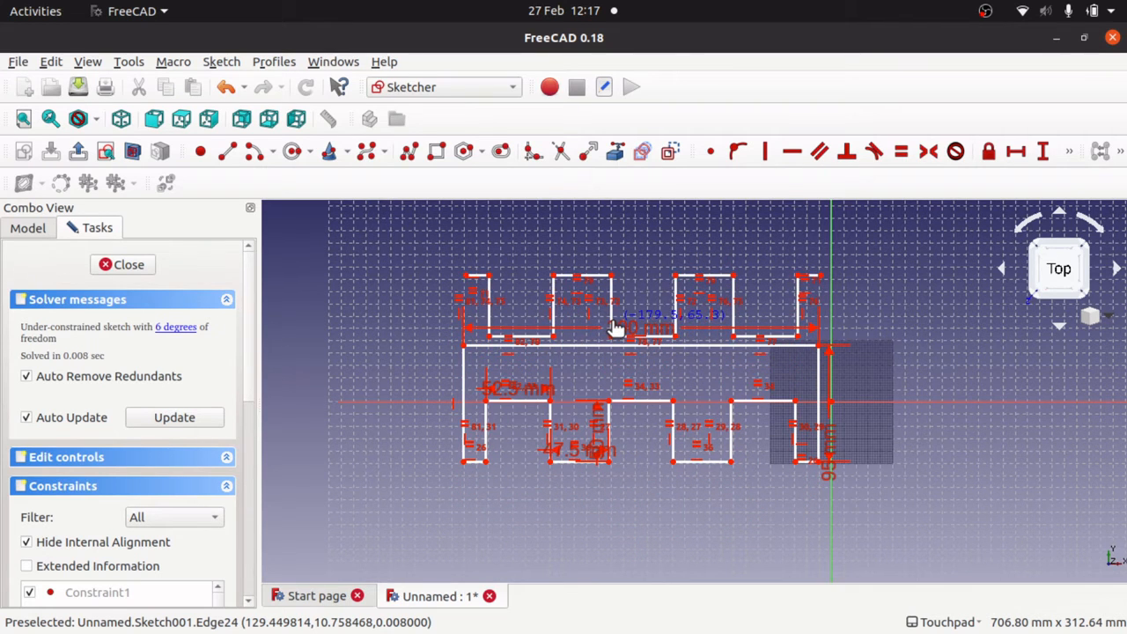
click(796, 347)
key(Delete)
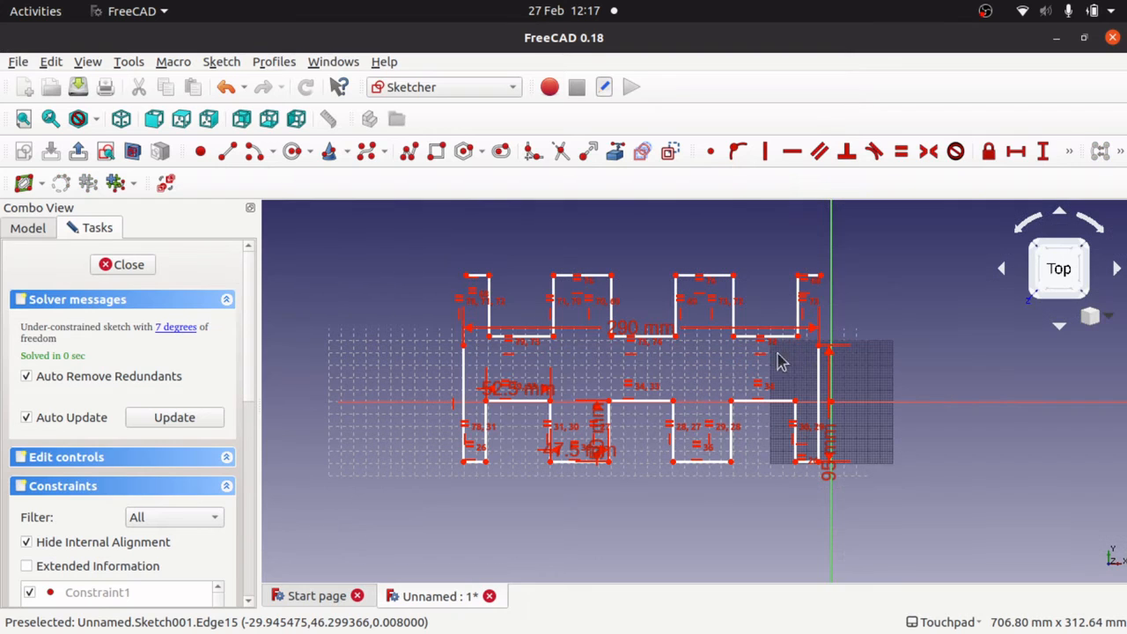
Step: Raise the left side line's upper endpoint to the mirrored outline's left end and constrain the two points coincident
click(463, 344)
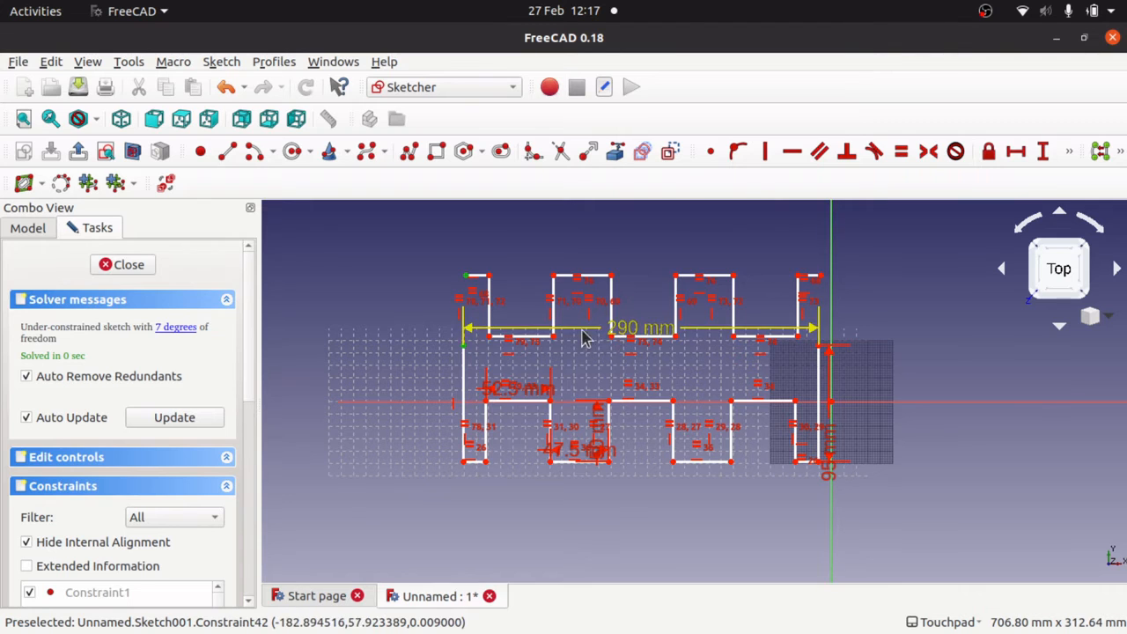
scroll(465, 303, up, 5)
scroll(465, 303, down, 1)
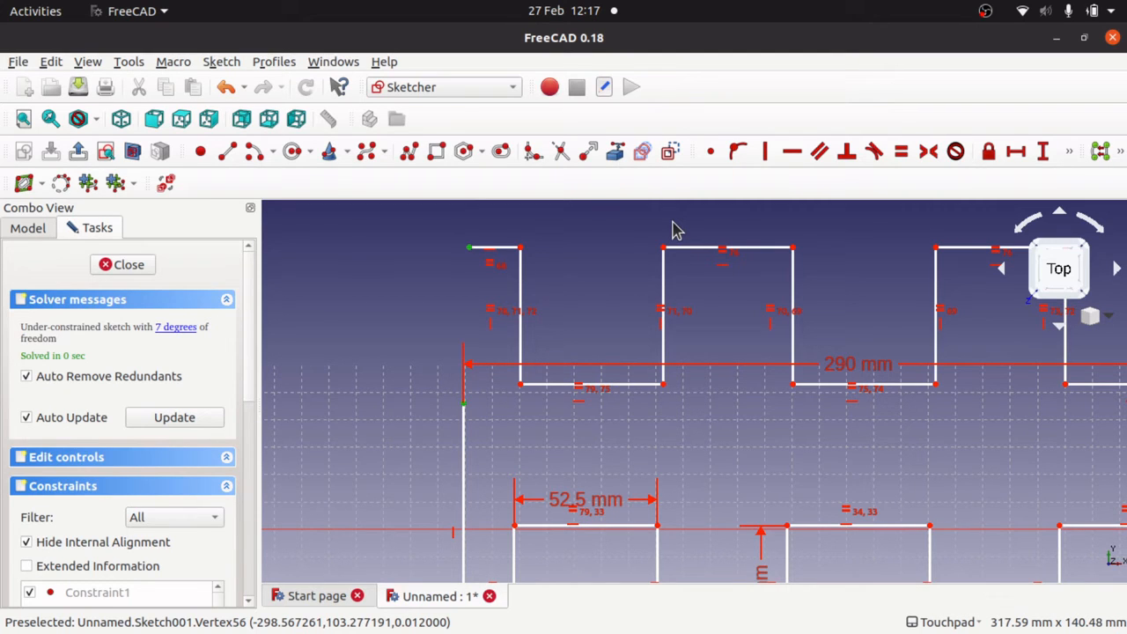
click(405, 437)
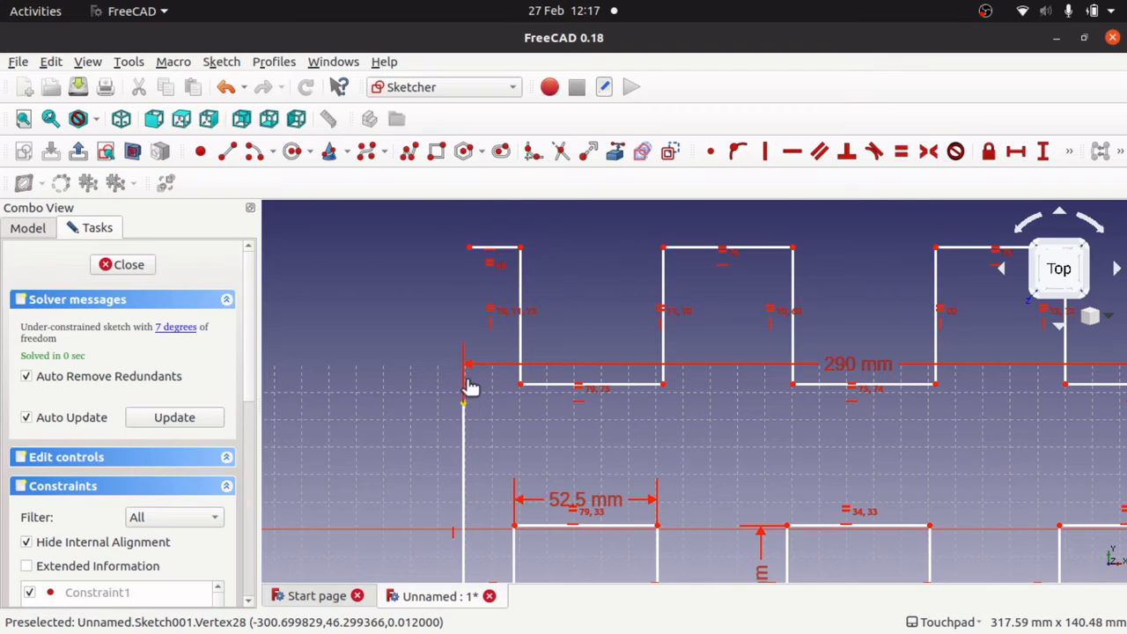
drag(468, 390, 465, 254)
click(469, 249)
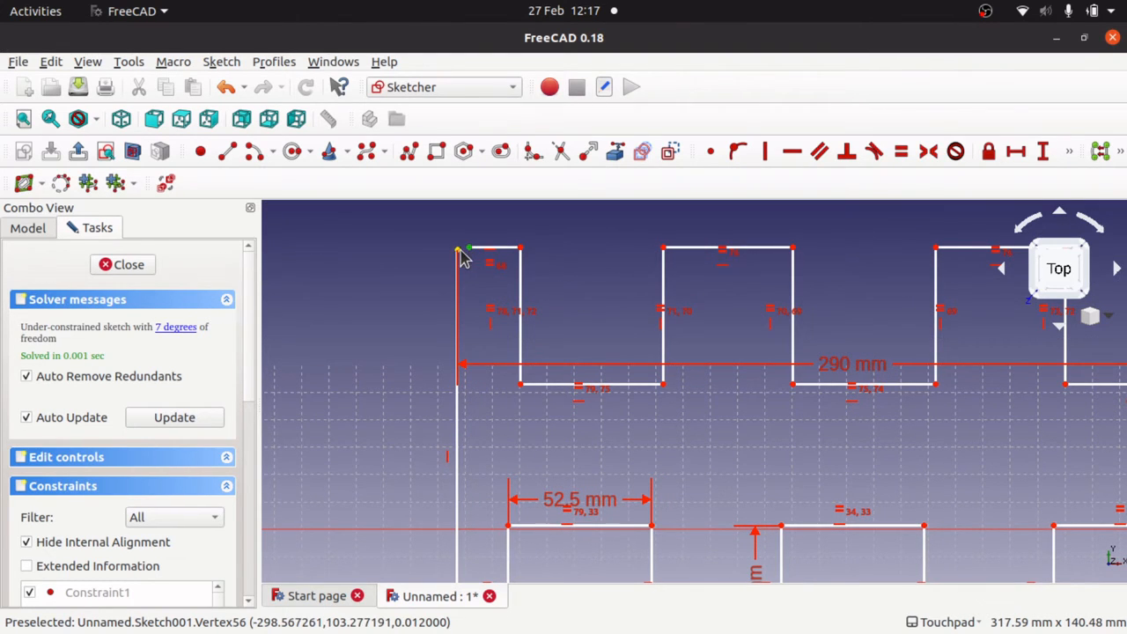
click(710, 152)
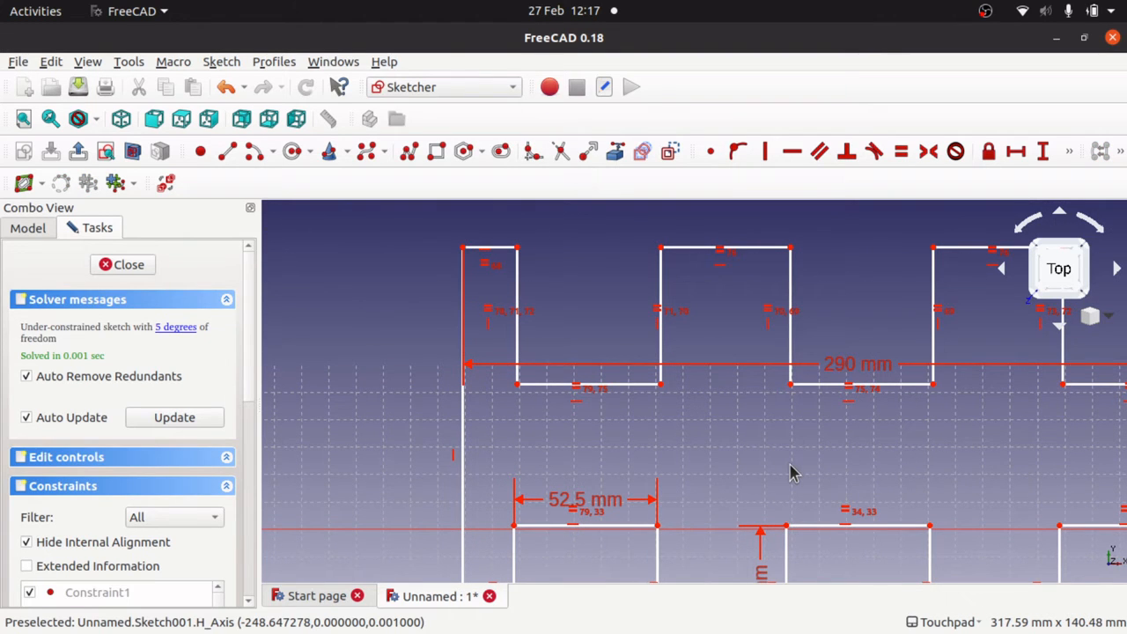
Step: Delete the vertical length dimension on the profile's right side line so that its upper endpoint can be moved
key(Right)
key(Right)
key(Right)
key(Right)
key(Right)
key(Right)
key(Right)
key(Right)
key(Right)
key(Right)
key(Right)
key(Right)
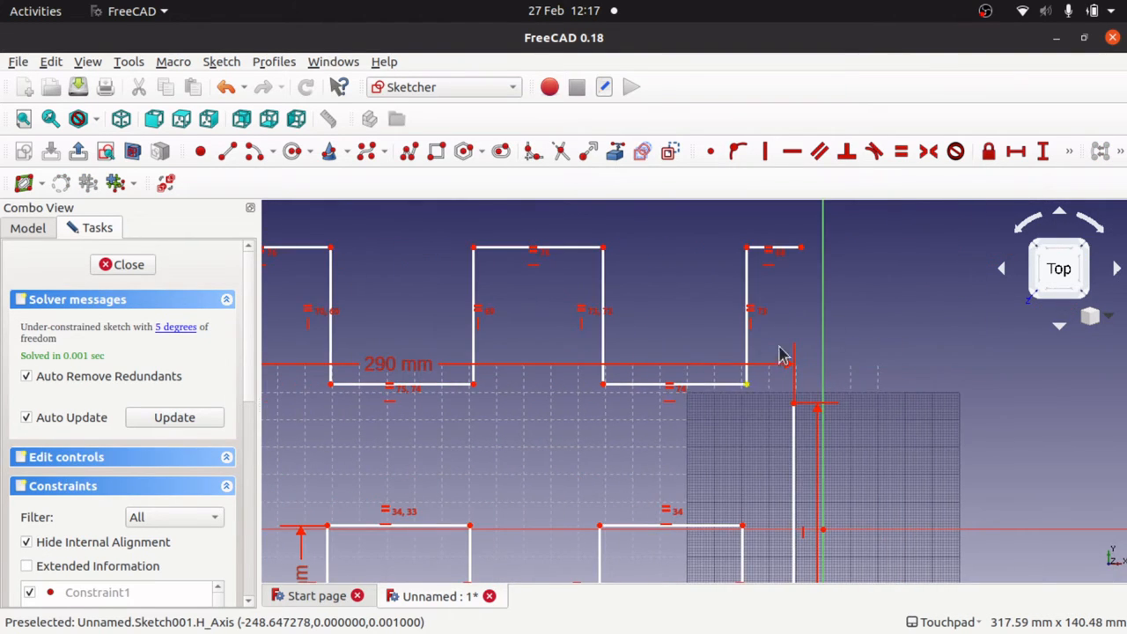
mouse_move(796, 406)
mouse_down()
mouse_move(790, 288)
mouse_move(805, 340)
mouse_move(801, 405)
mouse_move(796, 393)
mouse_up()
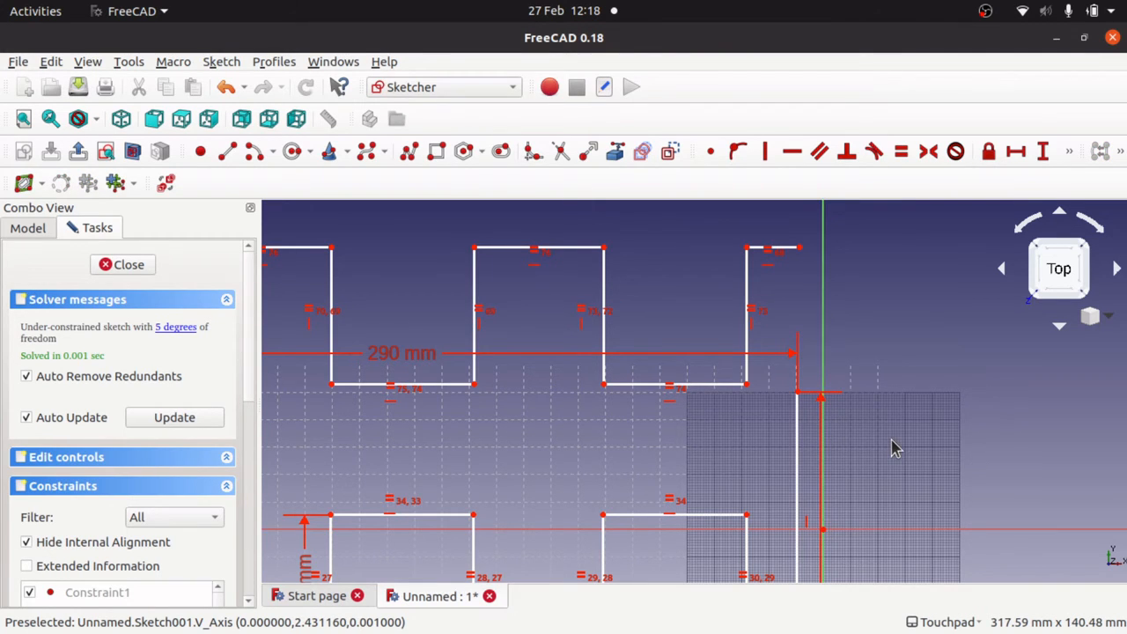
scroll(893, 449, down, 5)
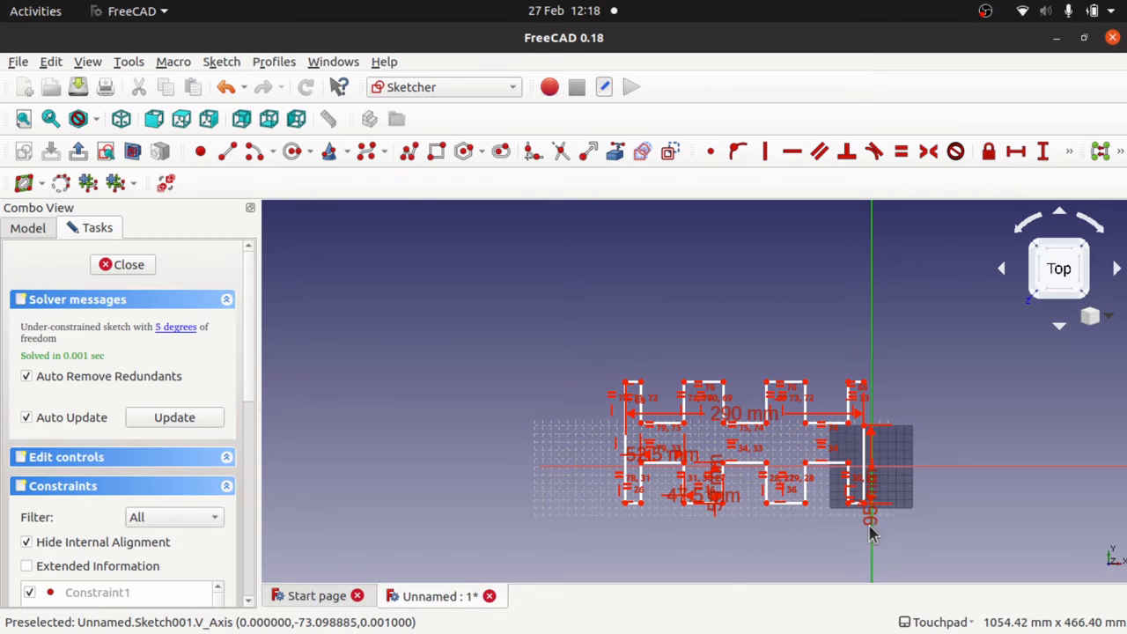
click(870, 524)
key(Delete)
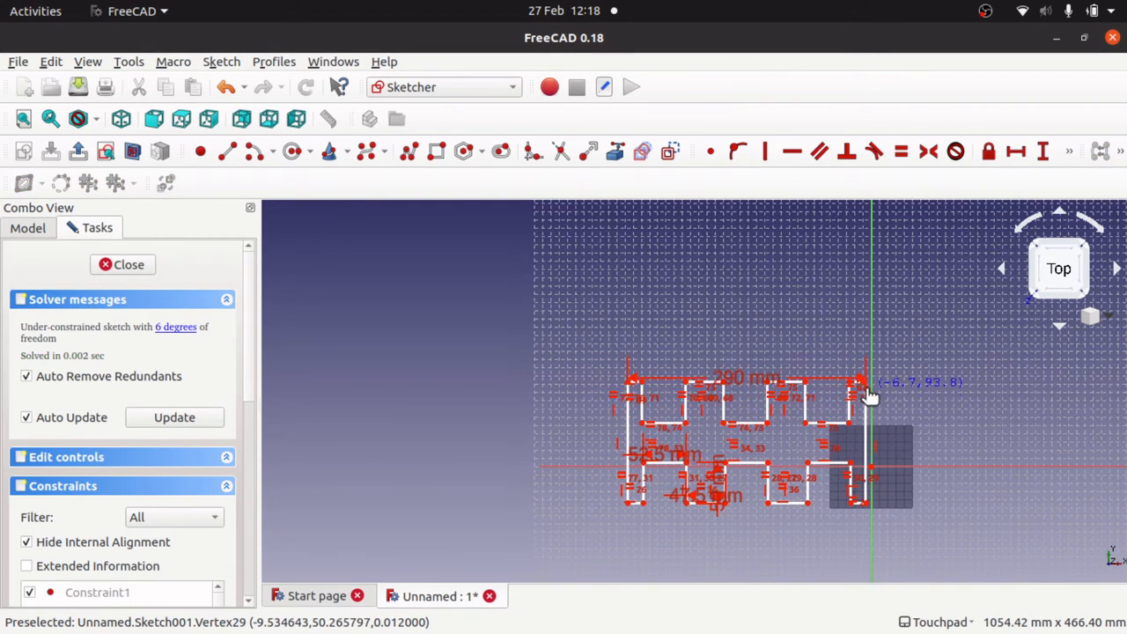
Step: Raise the right side line's upper endpoint to the mirrored outline's right end and constrain the two points coincident
scroll(863, 395, up, 2)
scroll(860, 397, up, 6)
scroll(860, 397, down, 2)
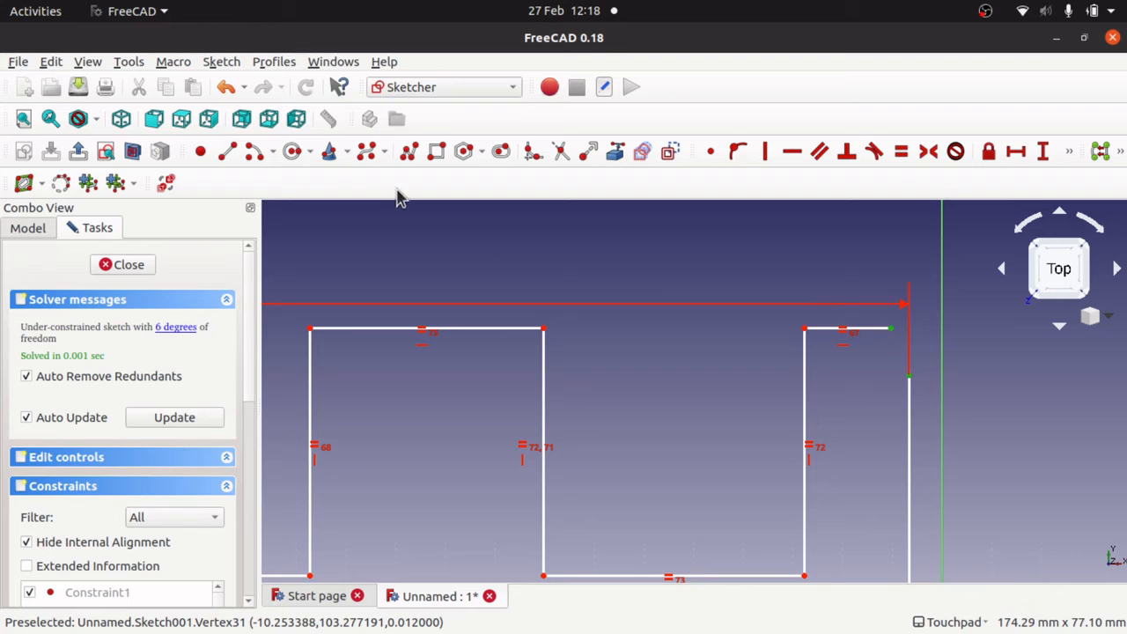
click(709, 153)
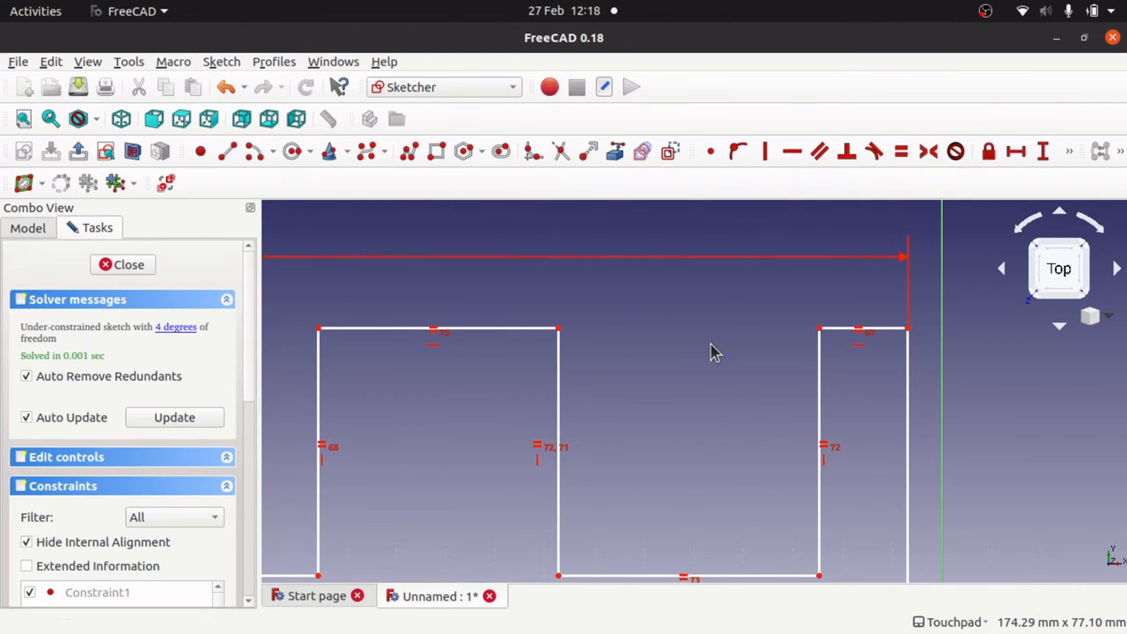
Step: Test the joined outline's freedom by moving its right side line and mirrored finger lines, undoing one of the moves
scroll(713, 352, down, 5)
scroll(713, 352, up, 1)
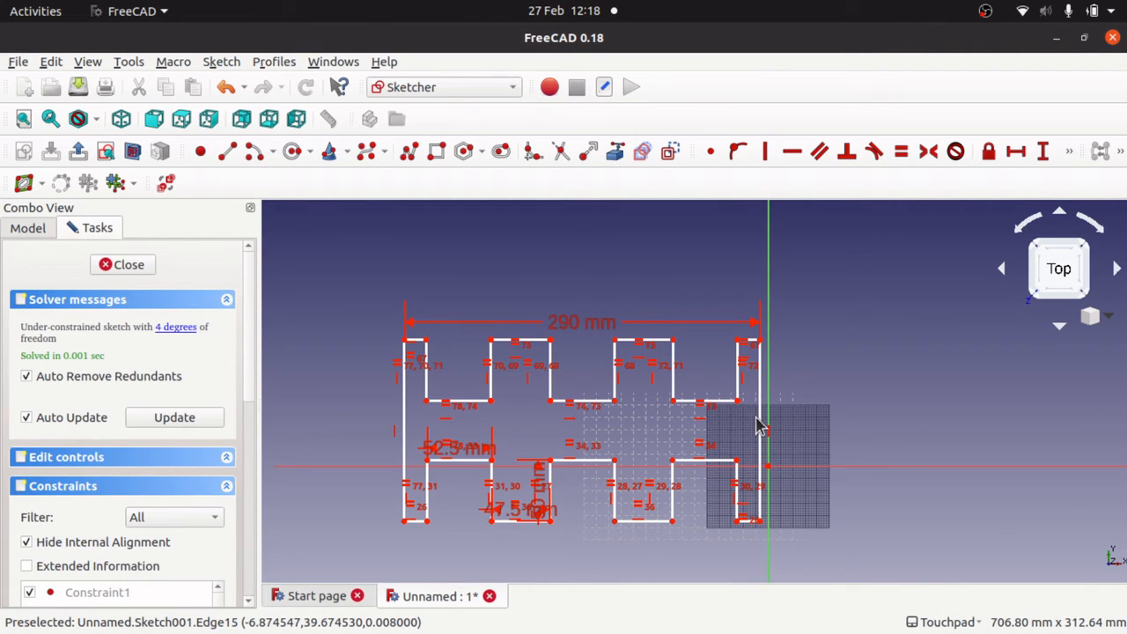
mouse_move(757, 427)
mouse_down()
mouse_move(799, 422)
mouse_move(755, 436)
mouse_up()
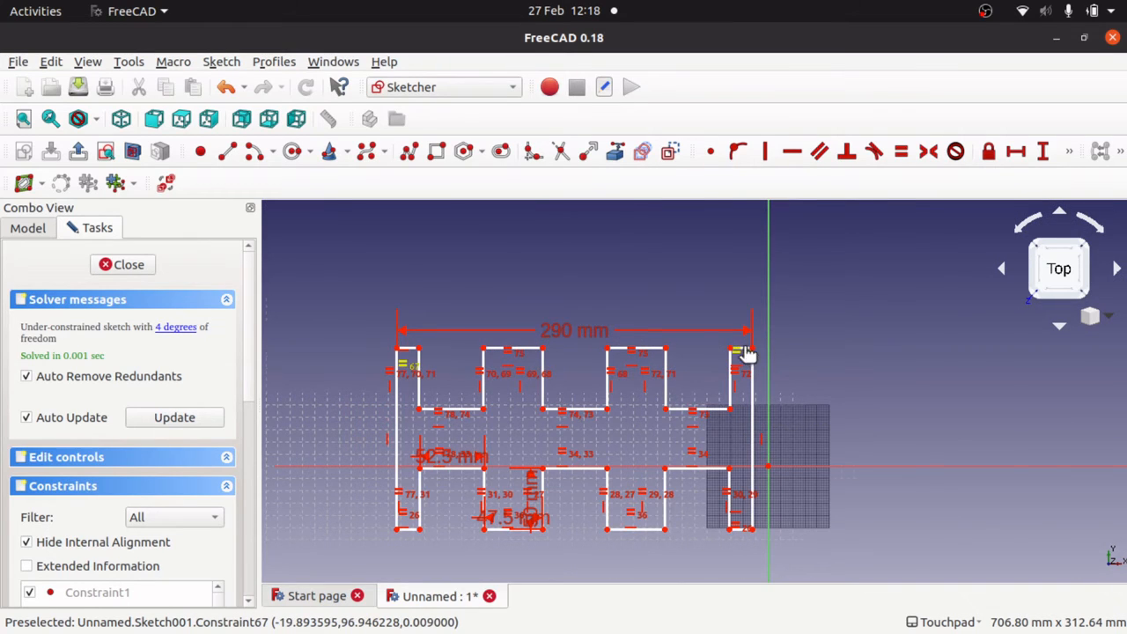
mouse_move(746, 353)
mouse_down()
mouse_move(721, 367)
mouse_move(722, 272)
mouse_move(733, 389)
mouse_move(754, 273)
mouse_move(714, 327)
mouse_move(722, 372)
mouse_move(718, 319)
mouse_move(670, 324)
mouse_move(722, 329)
mouse_move(656, 331)
mouse_move(658, 320)
mouse_move(679, 347)
mouse_move(662, 354)
mouse_move(700, 367)
mouse_move(706, 373)
mouse_move(686, 378)
mouse_move(711, 387)
mouse_up()
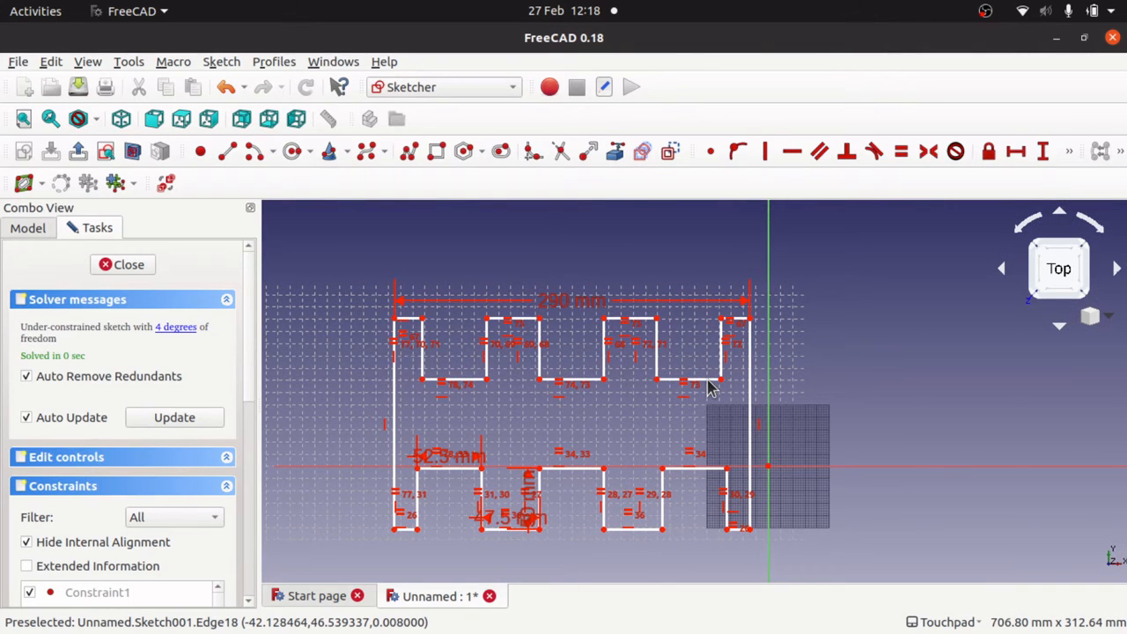
key(ctrl+z)
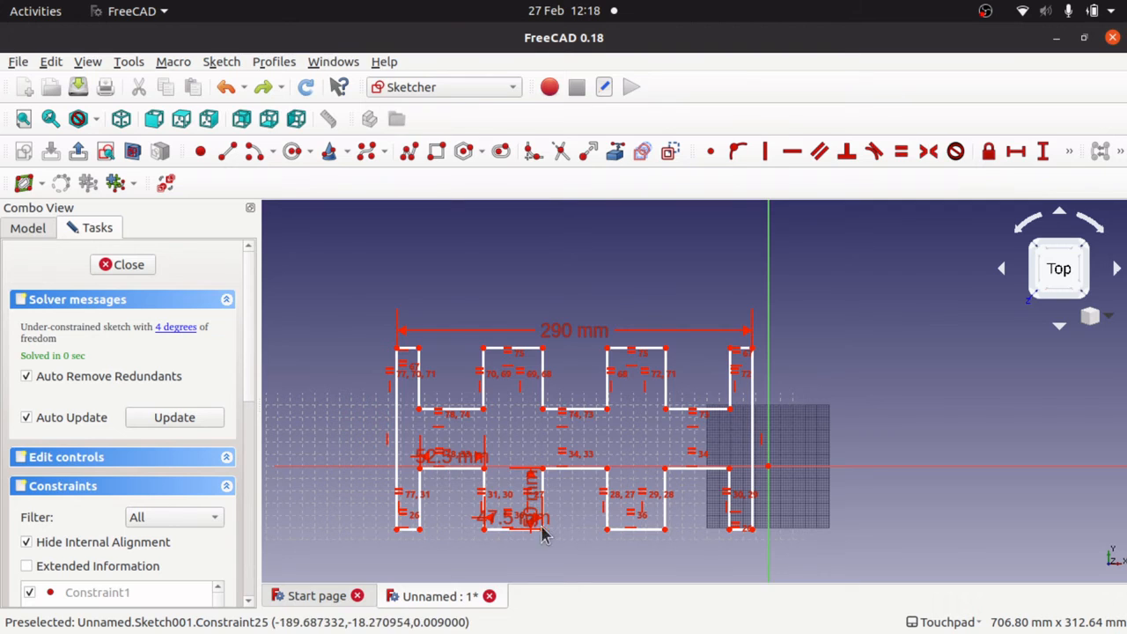
drag(656, 399, 681, 403)
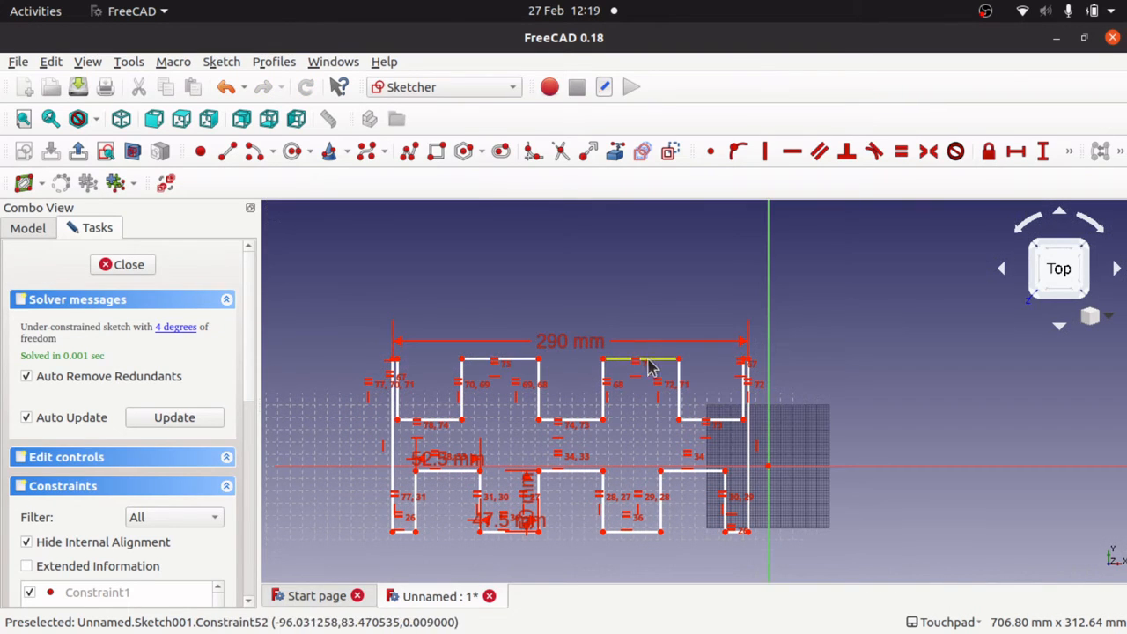
Step: Constrain the top line of the mirrored outline's second finger from the left equal to the 47.5 mm finger line below it
click(490, 531)
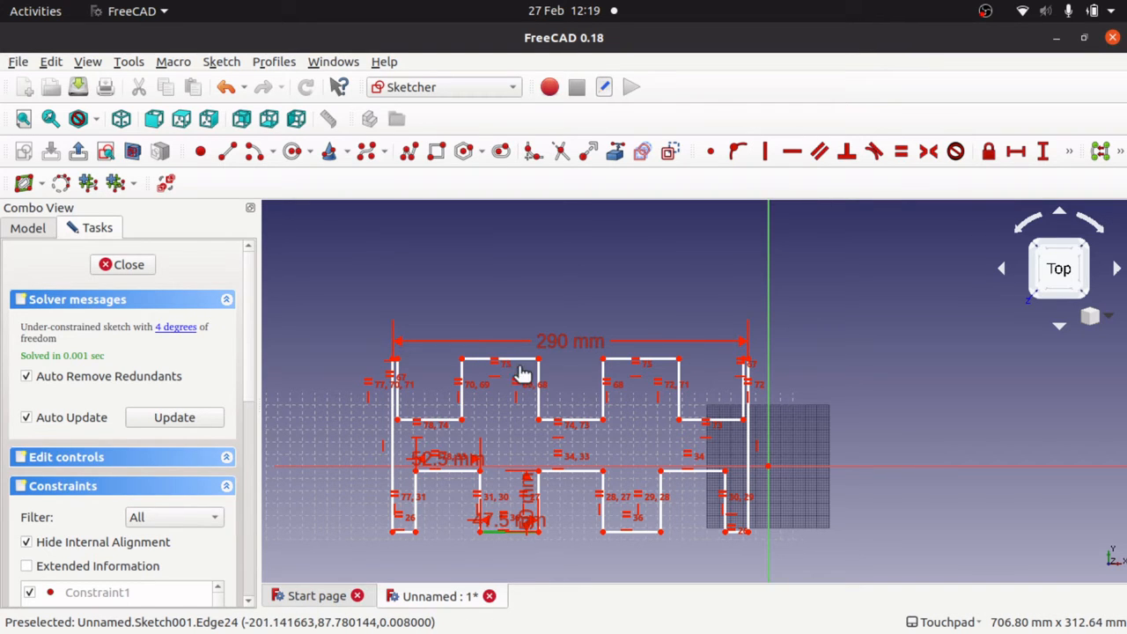
click(519, 367)
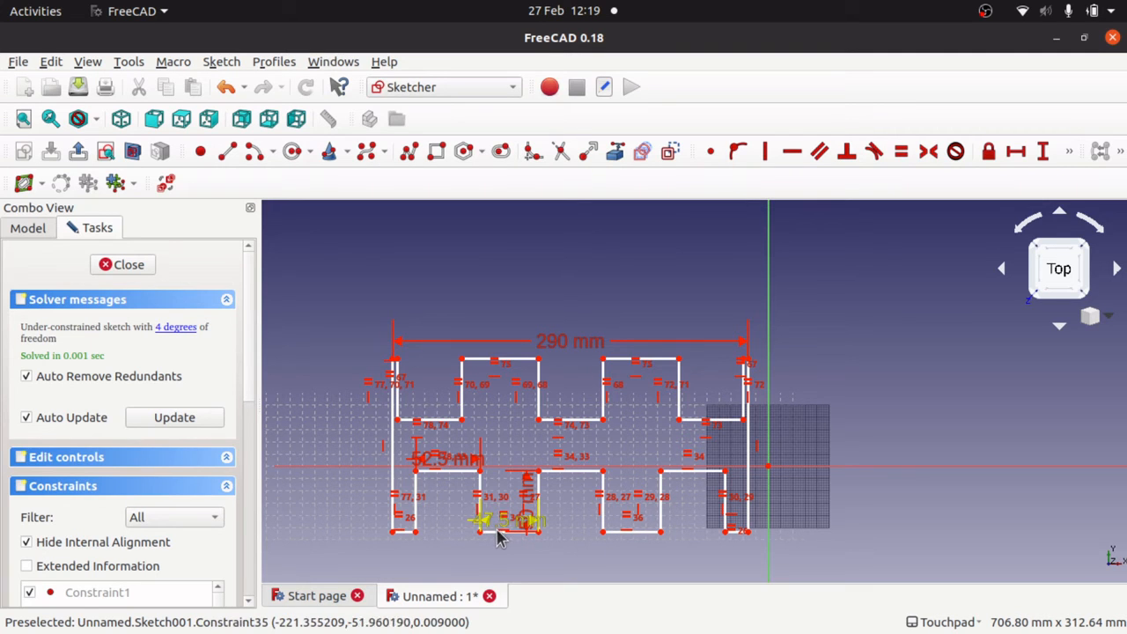
scroll(499, 537, up, 3)
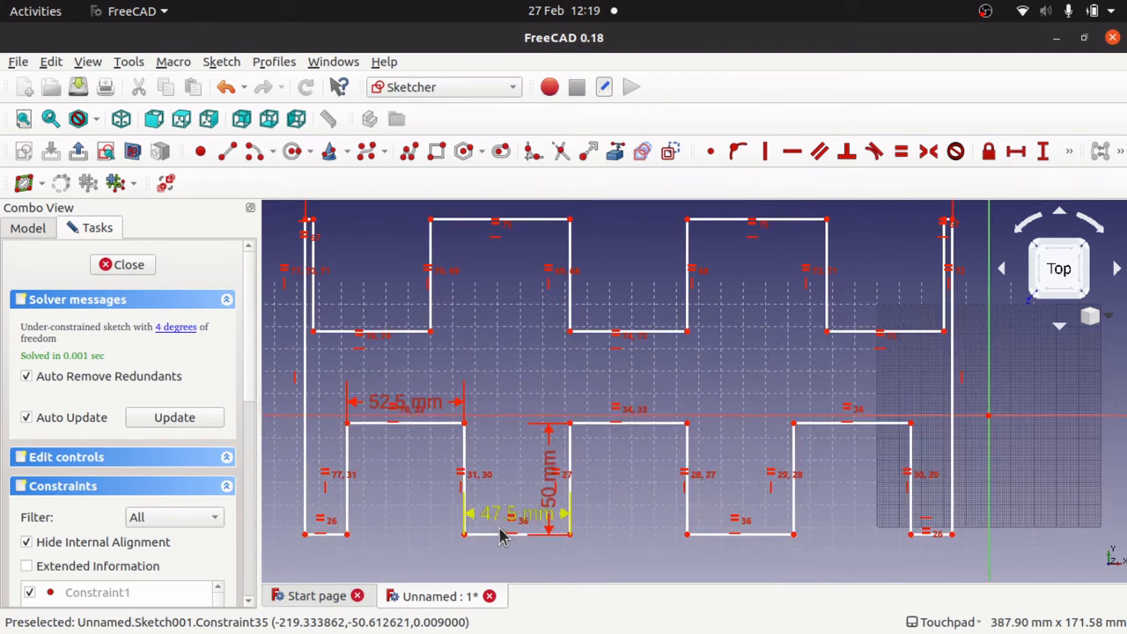
click(496, 535)
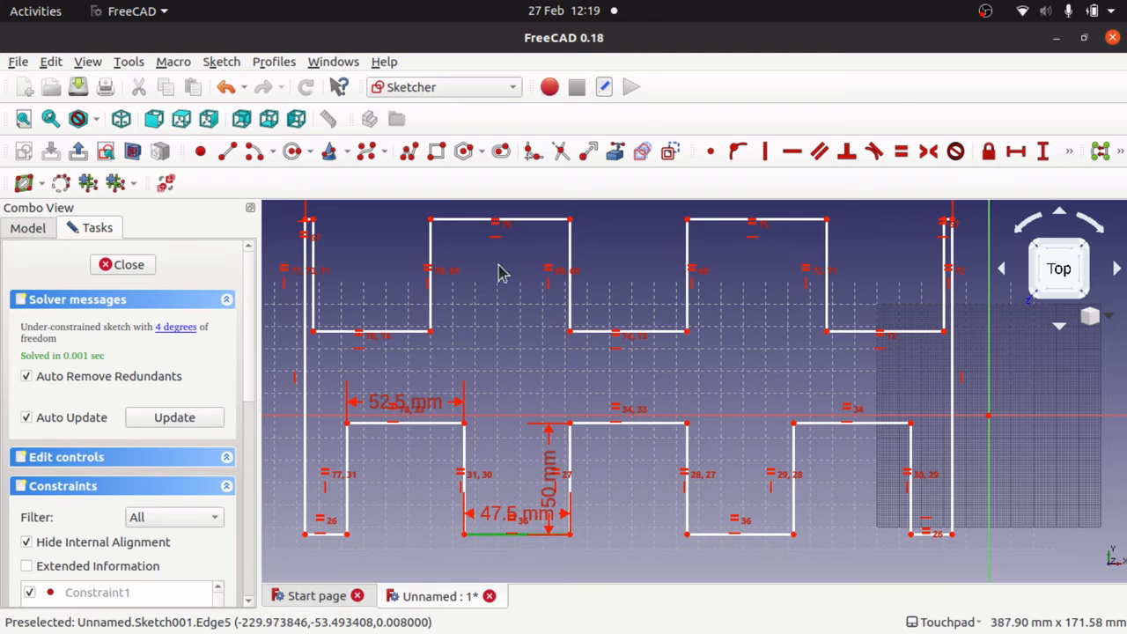
click(536, 221)
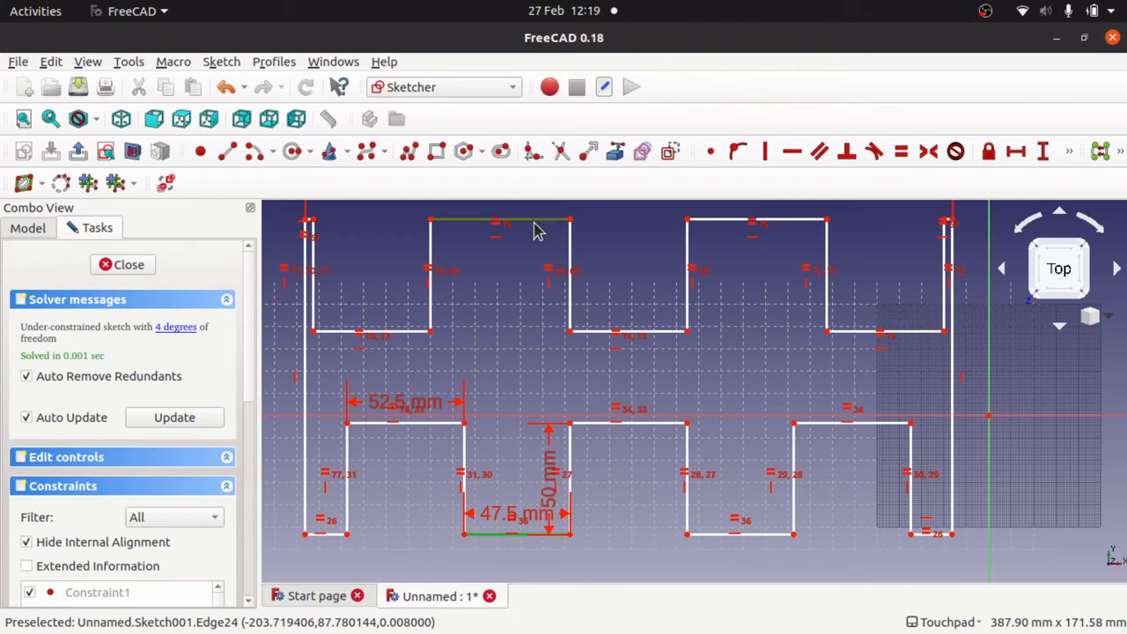
click(900, 152)
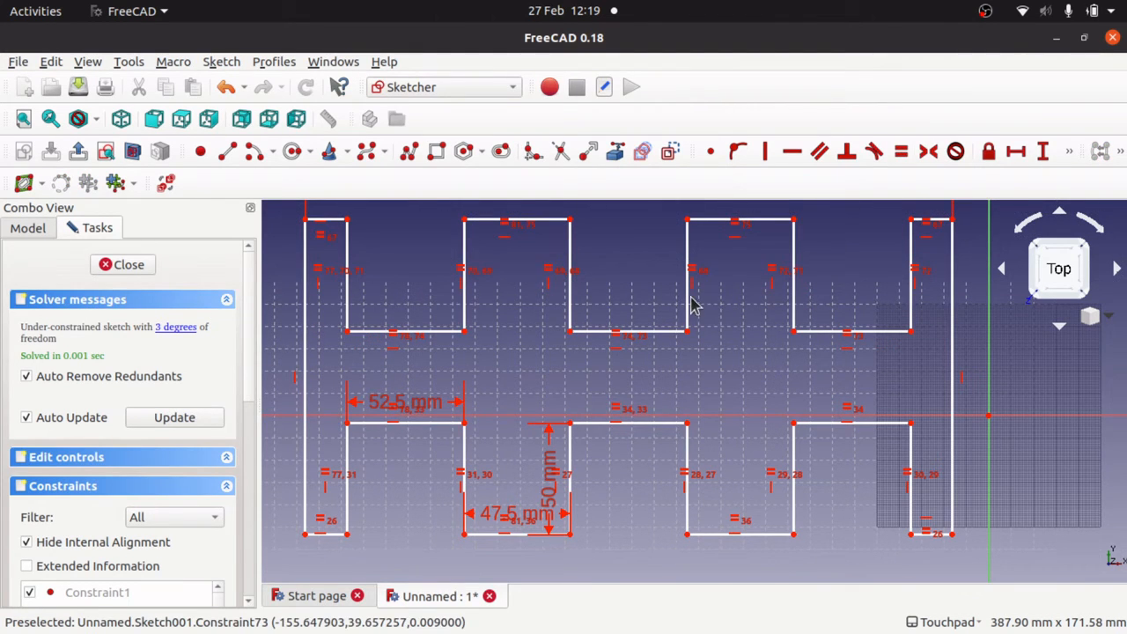
Step: Move the mirrored fingers down onto the originals and back up, and constrain the right side line's vertical length to 200 mm
mouse_move(462, 315)
mouse_down()
mouse_move(568, 349)
mouse_move(541, 360)
mouse_move(546, 230)
mouse_move(561, 380)
mouse_move(568, 211)
mouse_move(576, 513)
mouse_move(573, 526)
mouse_move(338, 626)
mouse_move(390, 493)
mouse_move(410, 478)
mouse_move(423, 518)
mouse_up()
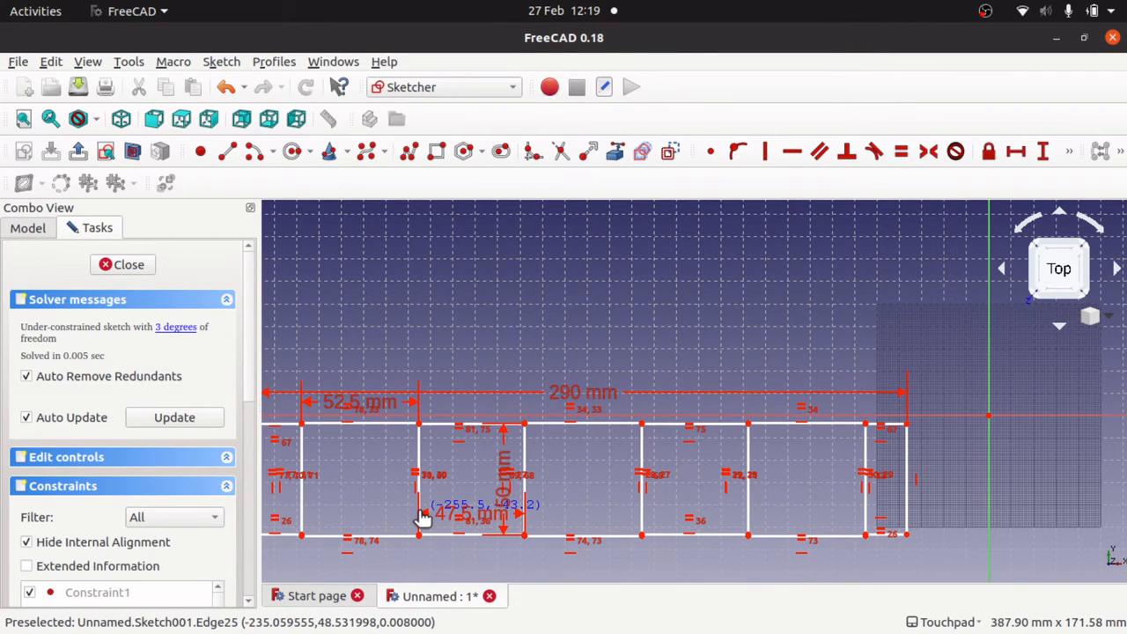
mouse_move(423, 518)
mouse_down()
mouse_move(424, 377)
mouse_move(445, 302)
mouse_move(451, 210)
mouse_up()
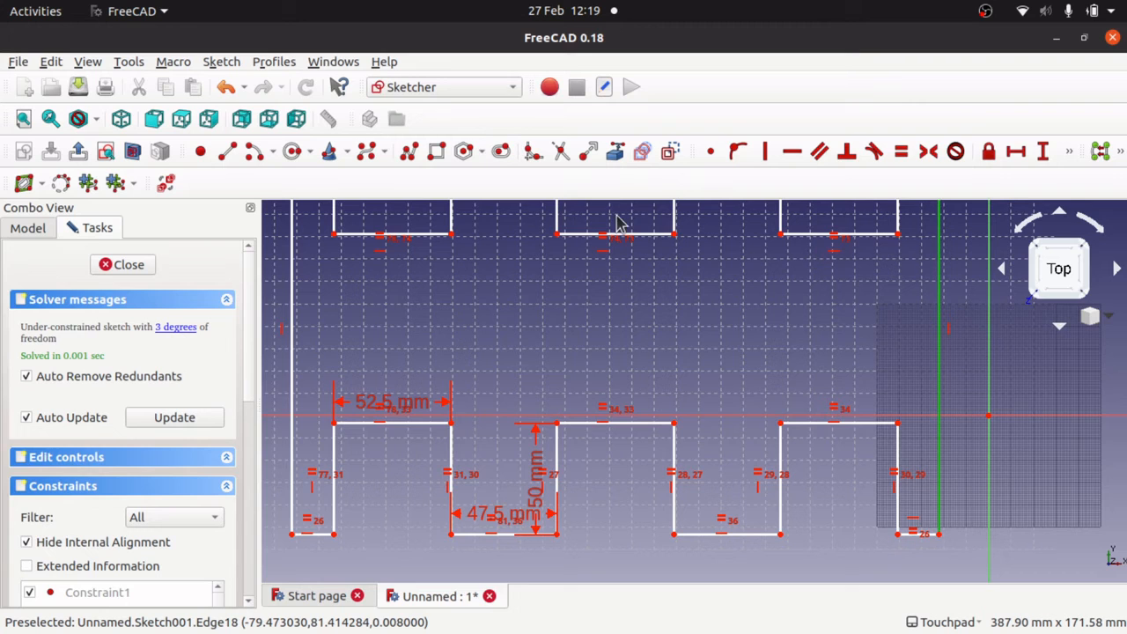
scroll(718, 315, down, 2)
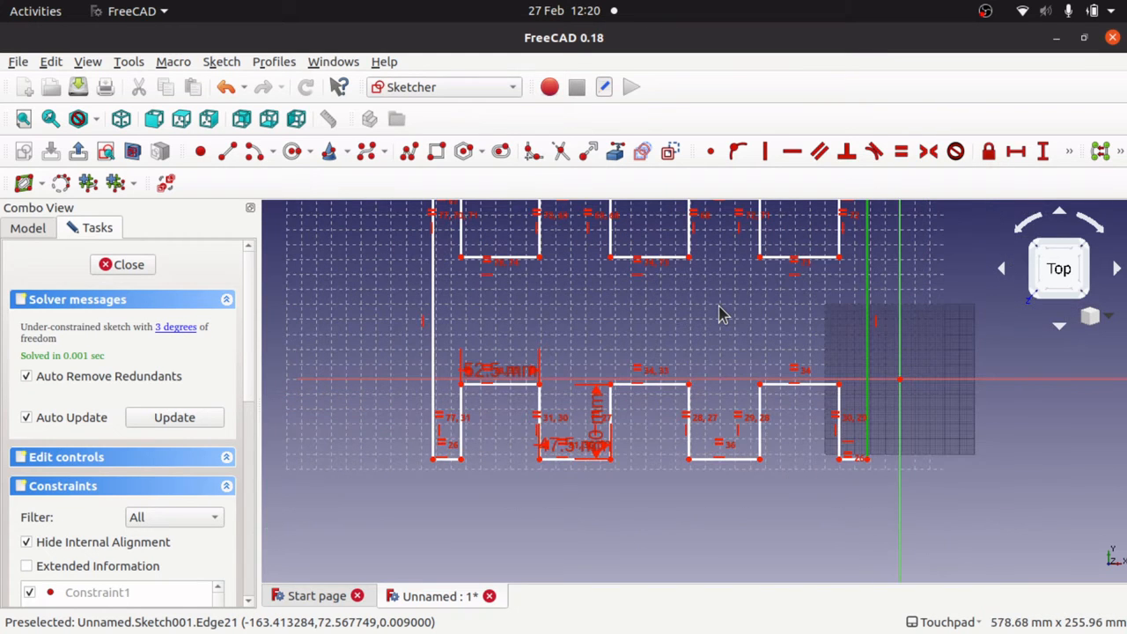
scroll(685, 308, up, 2)
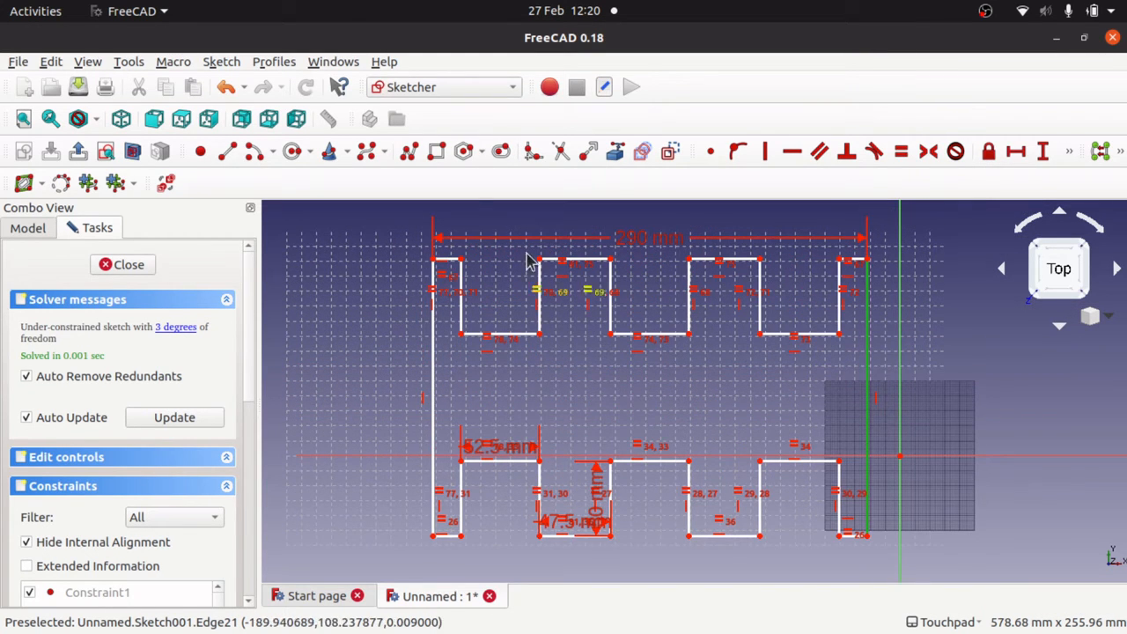
click(1042, 150)
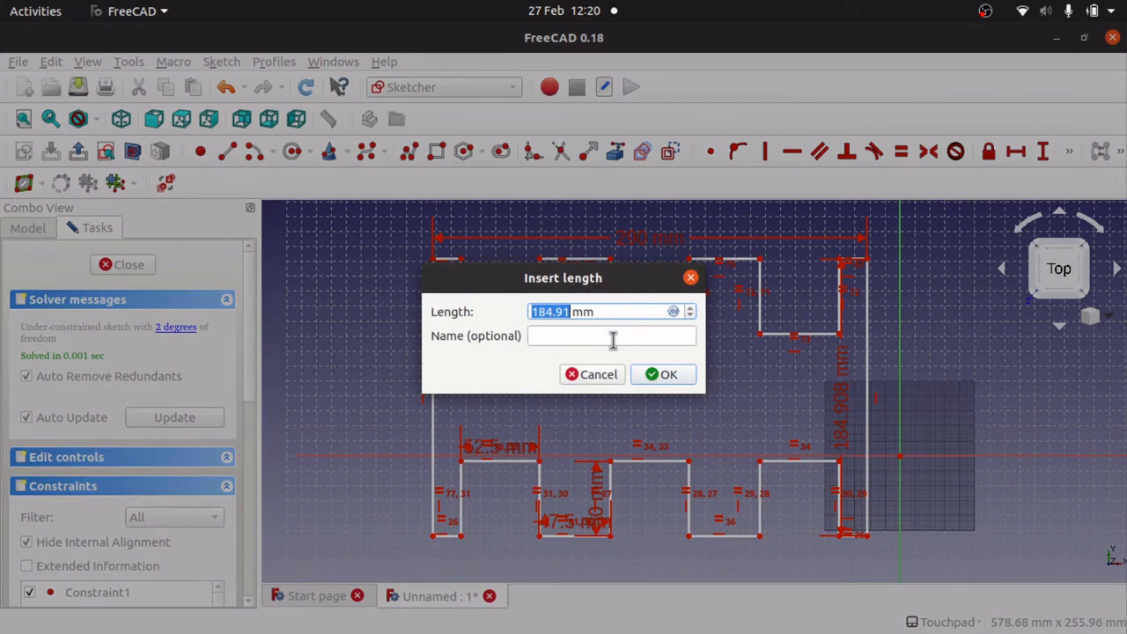
text(20)
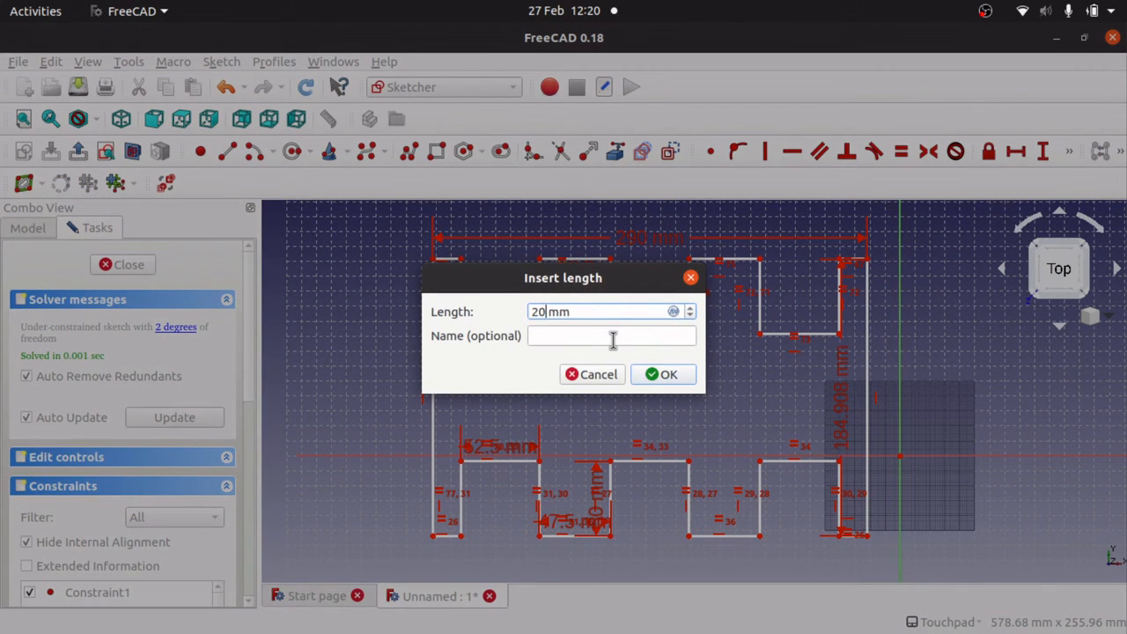
text(0)
key(Return)
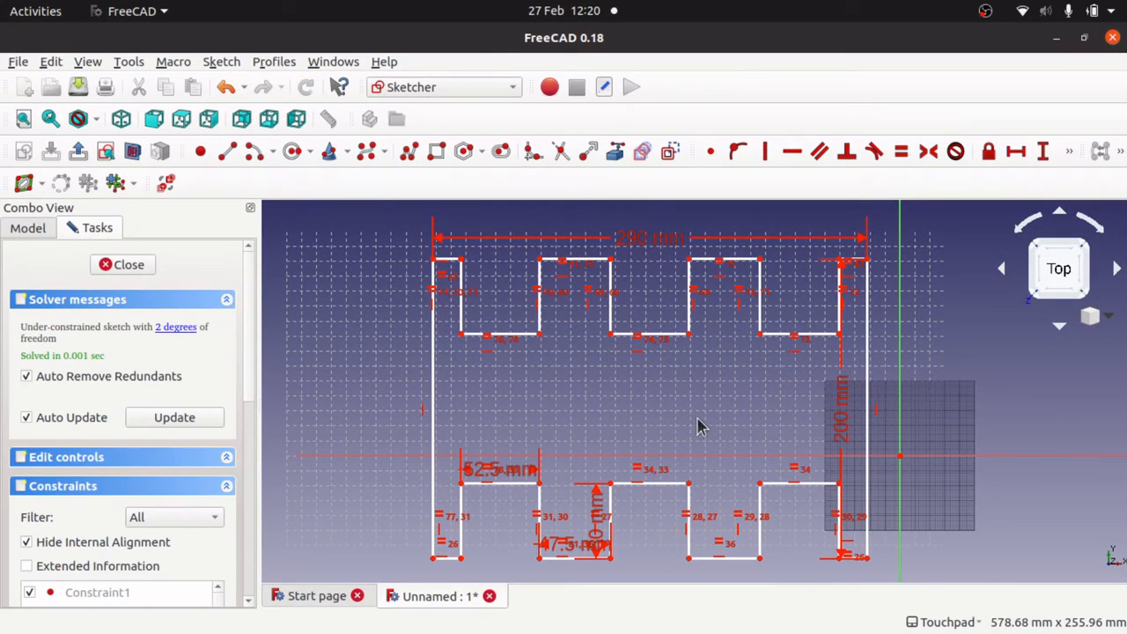
Step: Close the TopFingers sketch and examine the updated pad with fingers on both edges from several angles
click(129, 264)
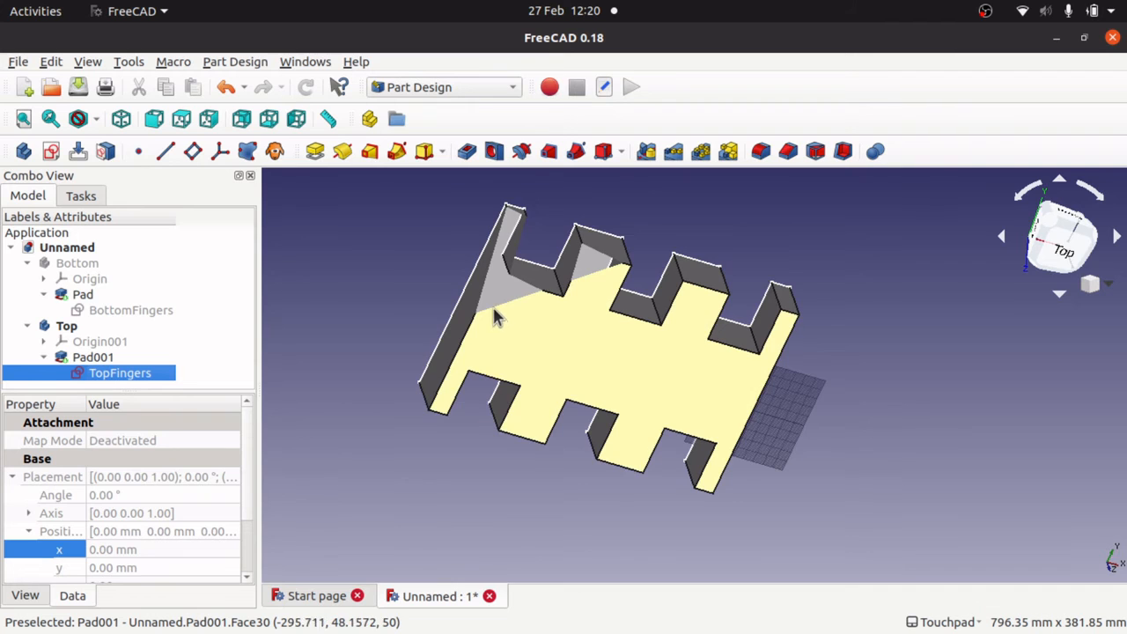
alt+drag(493, 313, 661, 326)
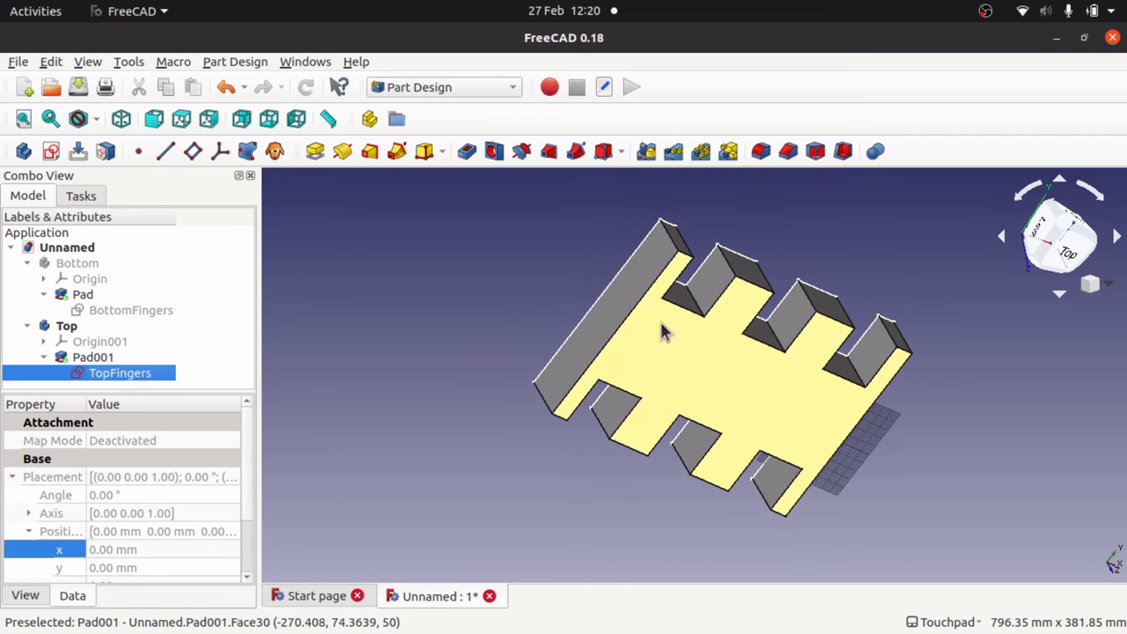
alt+drag(678, 397, 630, 392)
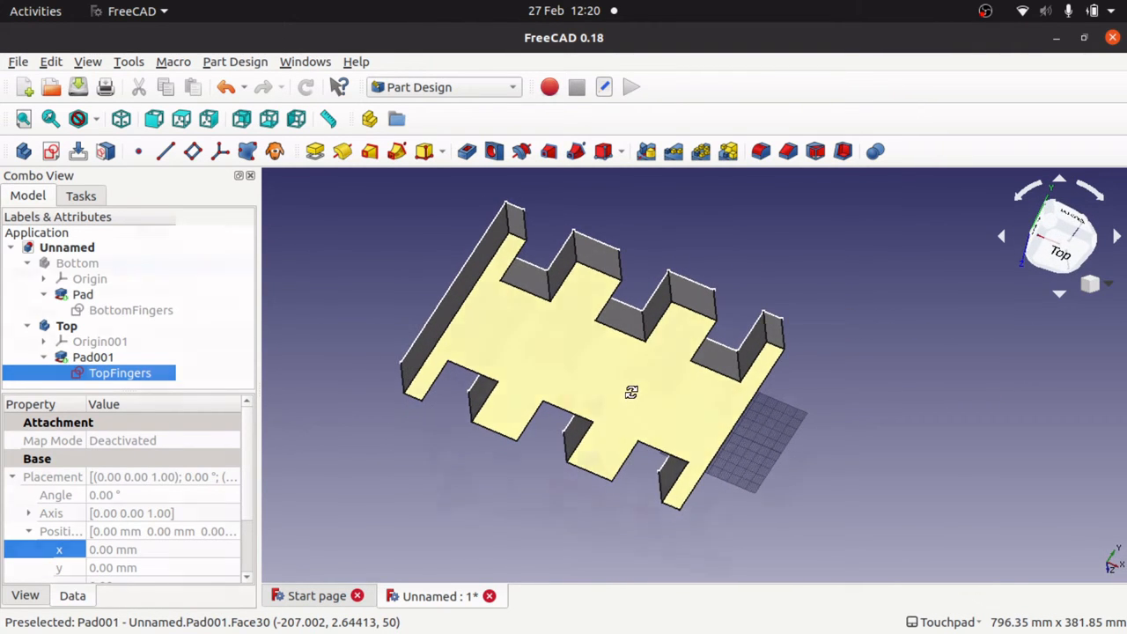
Step: Show the Bottom body and transform it so that its fingers sit in the slots along the Top plate's nearer edge
alt+drag(646, 486, 529, 515)
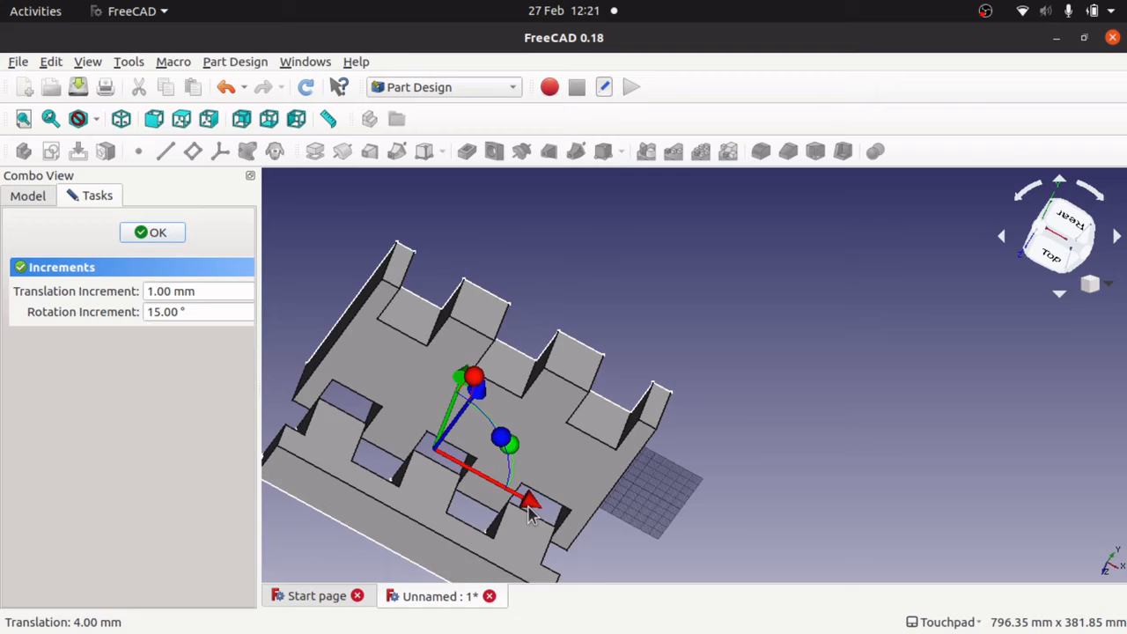
key(Left)
key(Right)
key(Right)
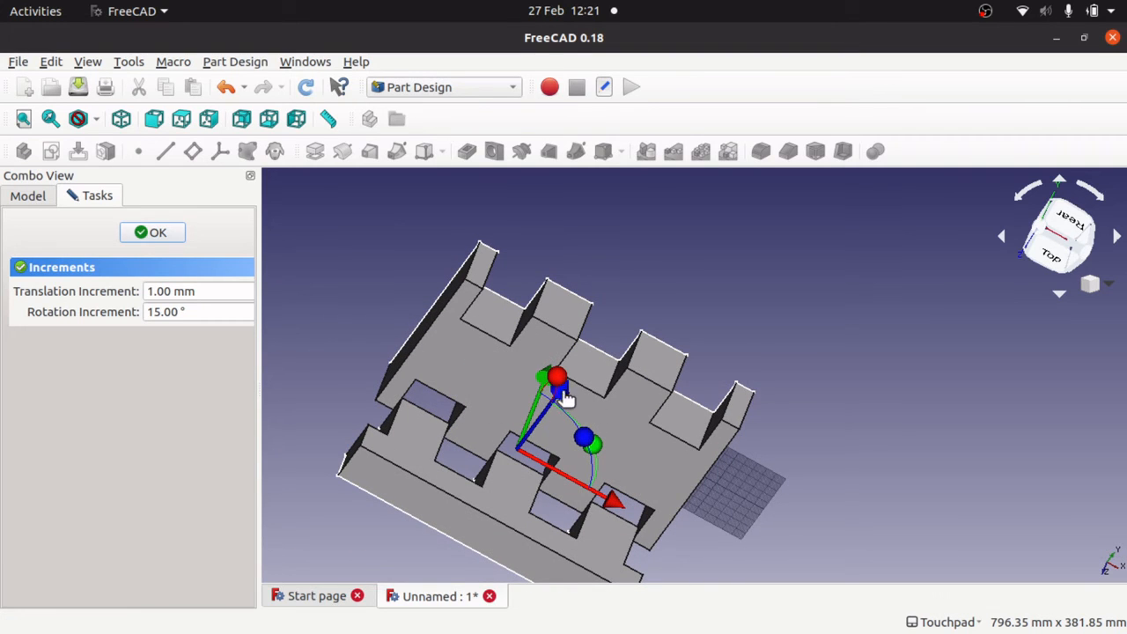
drag(566, 399, 571, 374)
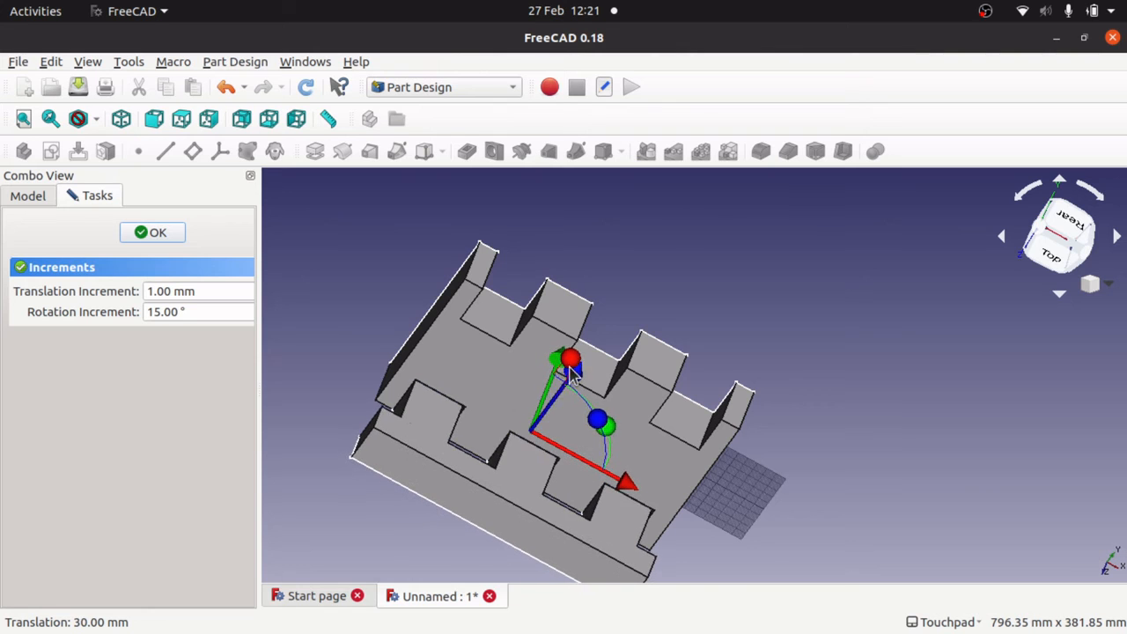
mouse_move(500, 399)
alt+mouse_down()
mouse_move(551, 397)
mouse_move(486, 396)
mouse_move(500, 402)
alt+mouse_up()
drag(589, 381, 571, 343)
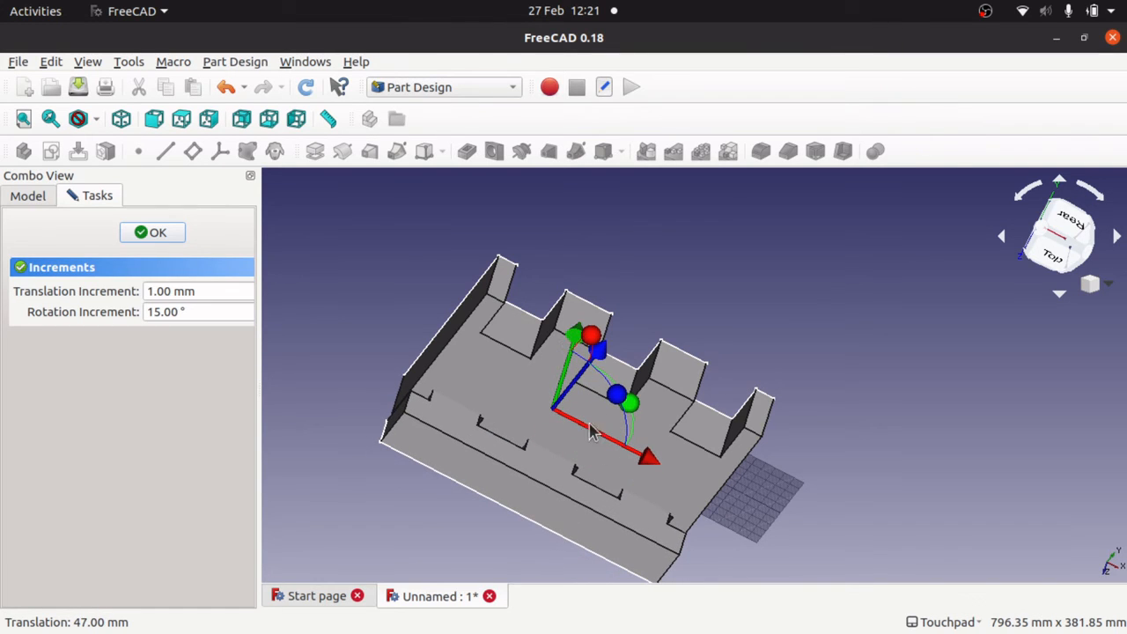
drag(648, 464, 649, 463)
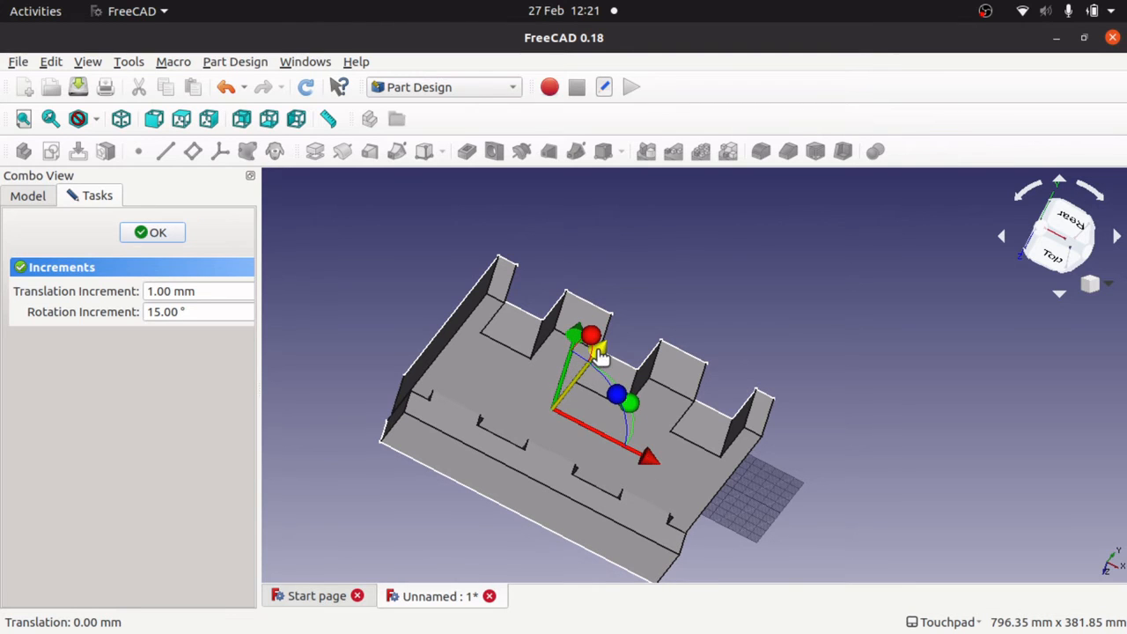
mouse_move(602, 357)
mouse_down()
mouse_move(586, 360)
mouse_move(600, 356)
mouse_up()
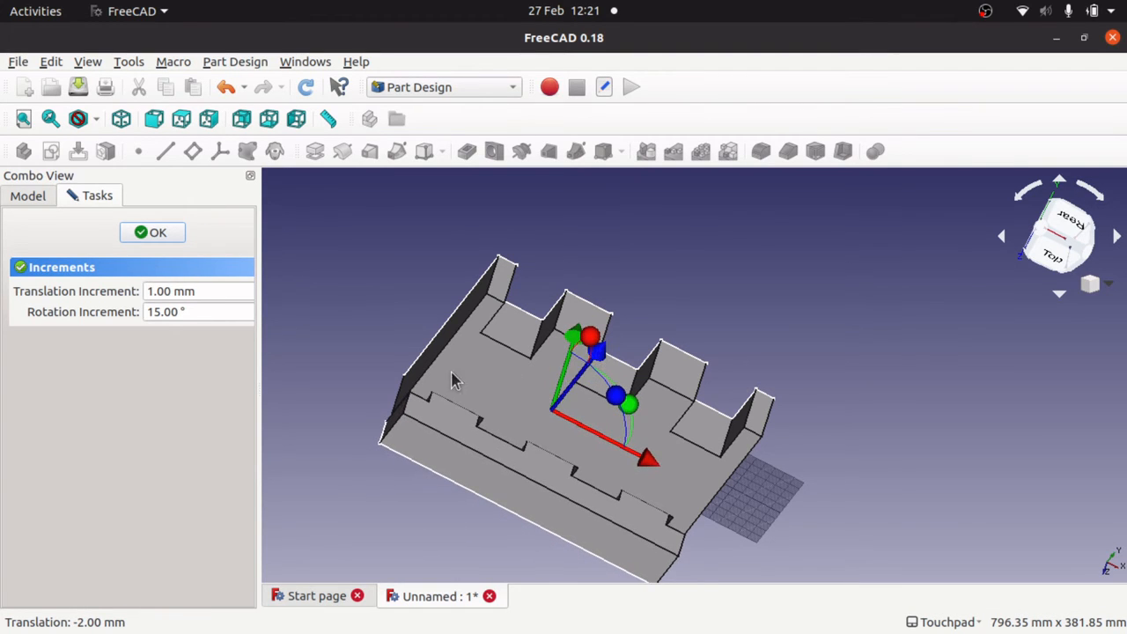
Step: Translate the Bottom body 165 mm along its blue axis to the Top plate's opposite fingered edge, and 2 mm along its red axis
alt+drag(454, 378, 566, 324)
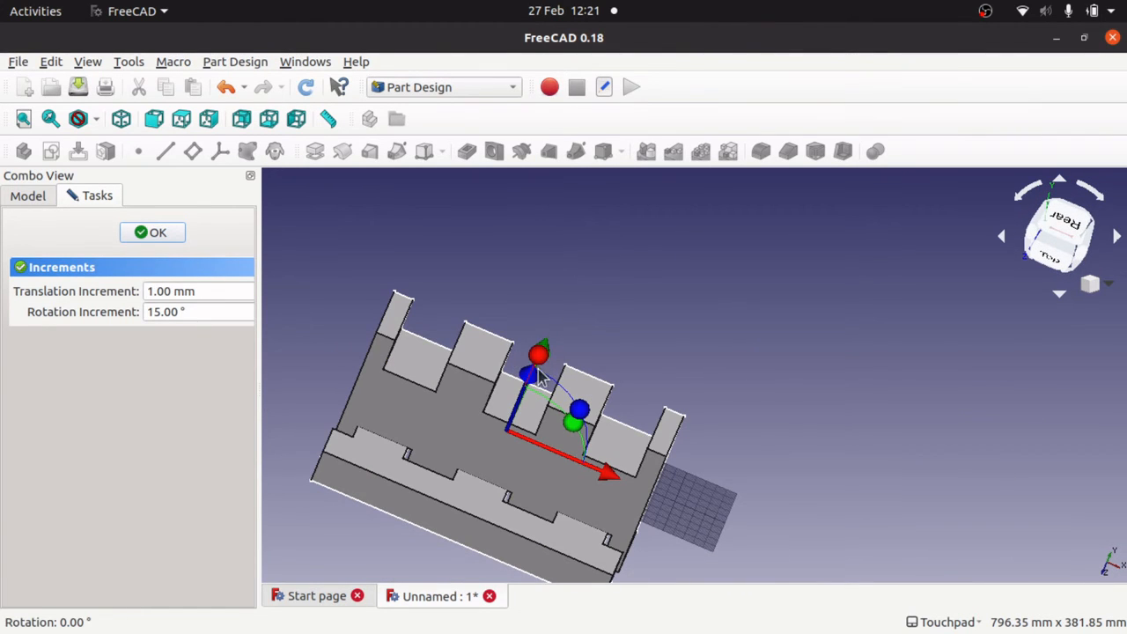
drag(526, 387, 574, 293)
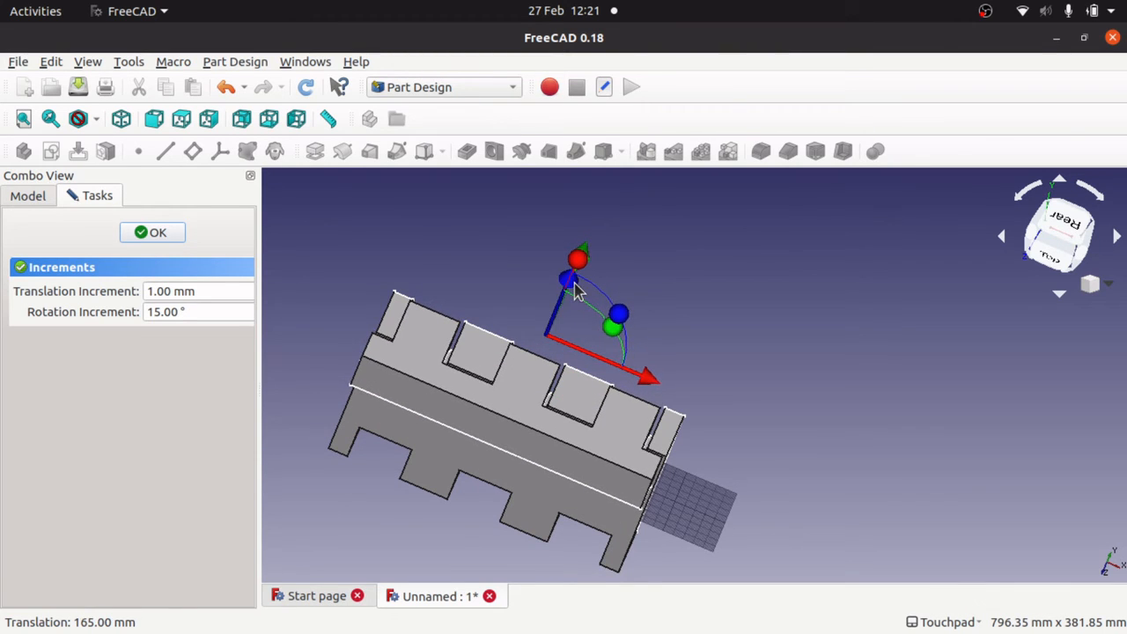
drag(653, 384, 657, 385)
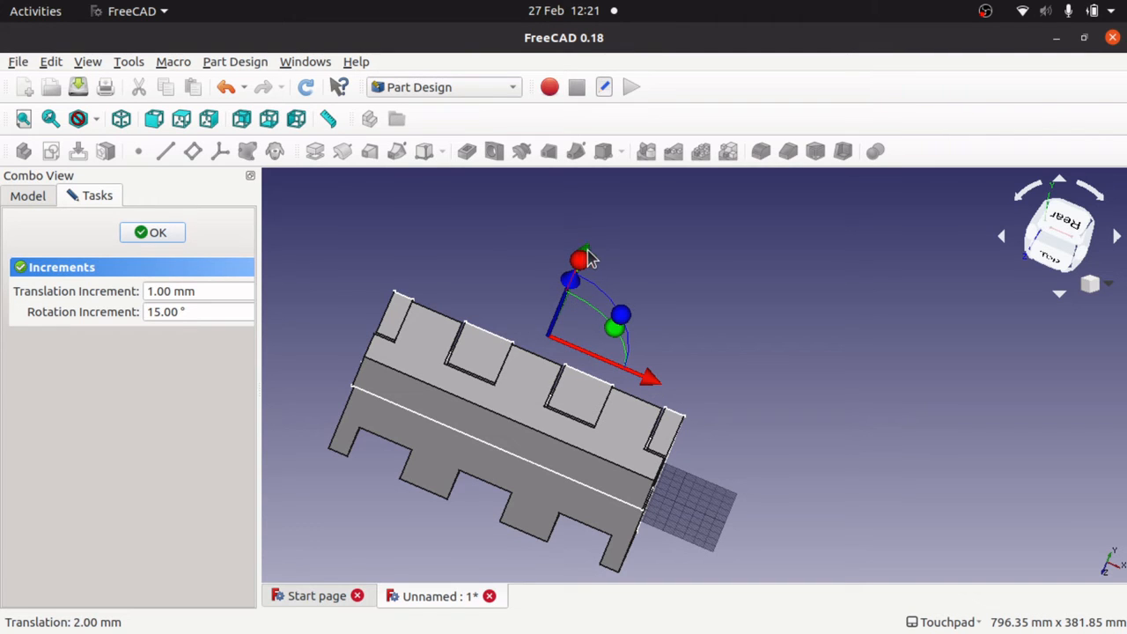
Step: Adjust the Bottom body's fit by translating it 12 mm along its green axis and -14 mm along its blue axis, and inspect the joint
alt+drag(450, 329, 323, 339)
mouse_move(434, 276)
mouse_down()
mouse_move(440, 259)
mouse_move(443, 278)
mouse_move(446, 270)
mouse_up()
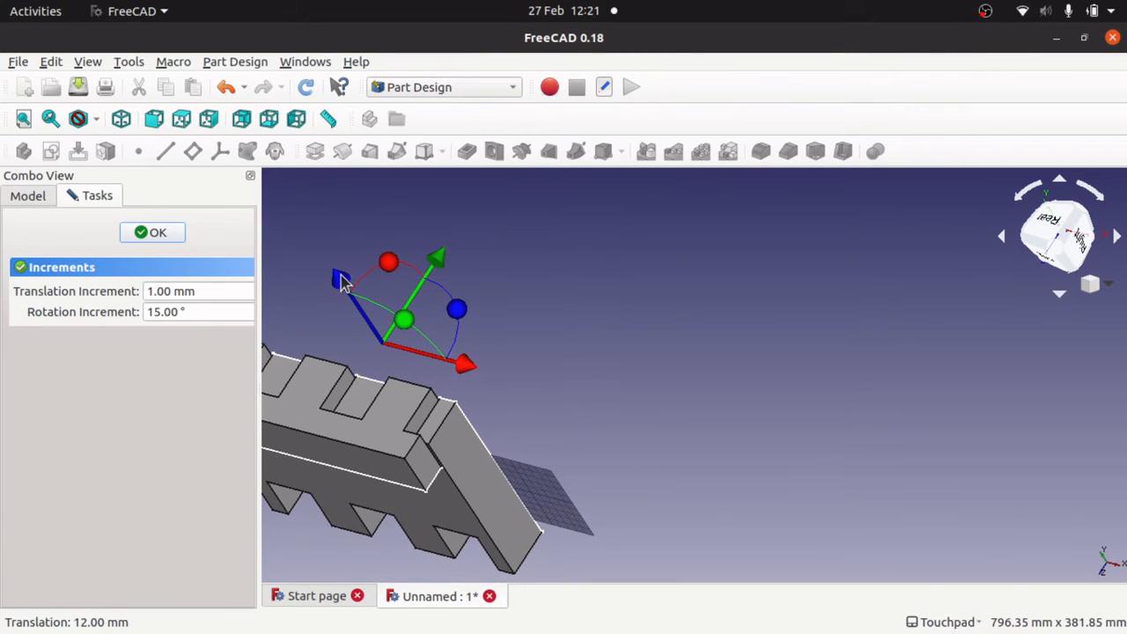
drag(344, 280, 349, 290)
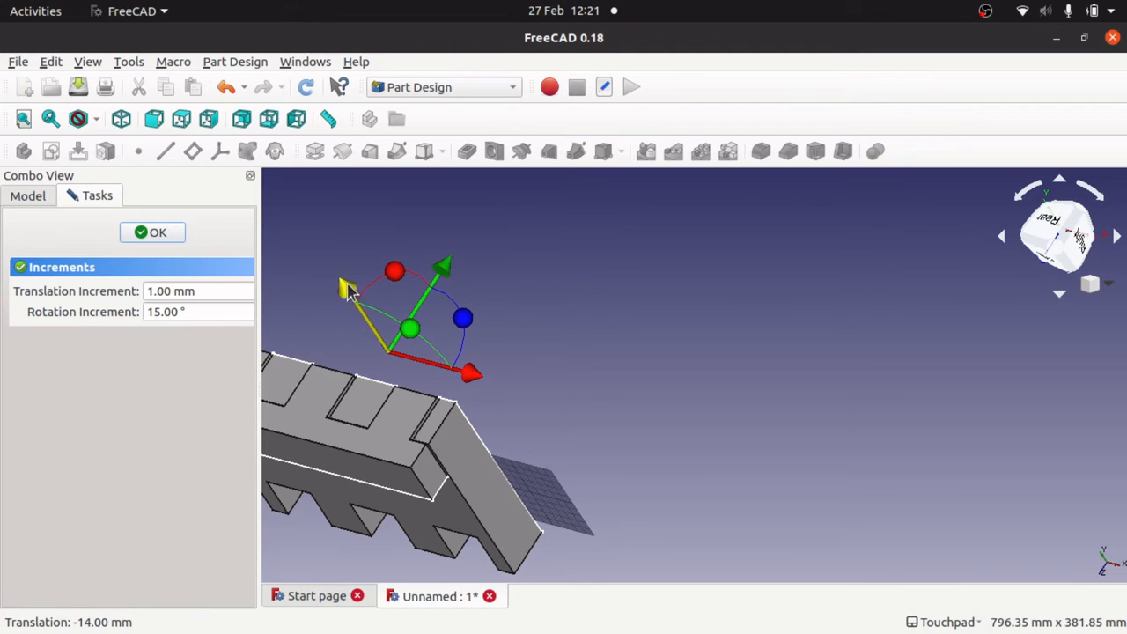
shift+drag(352, 375, 530, 358)
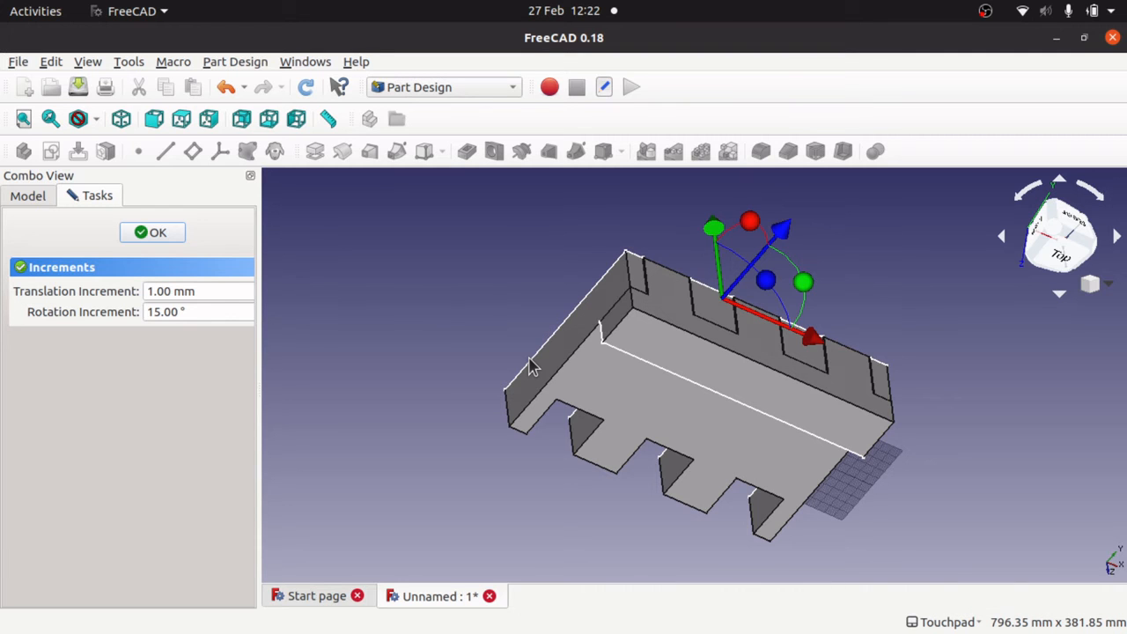
alt+drag(755, 426, 735, 443)
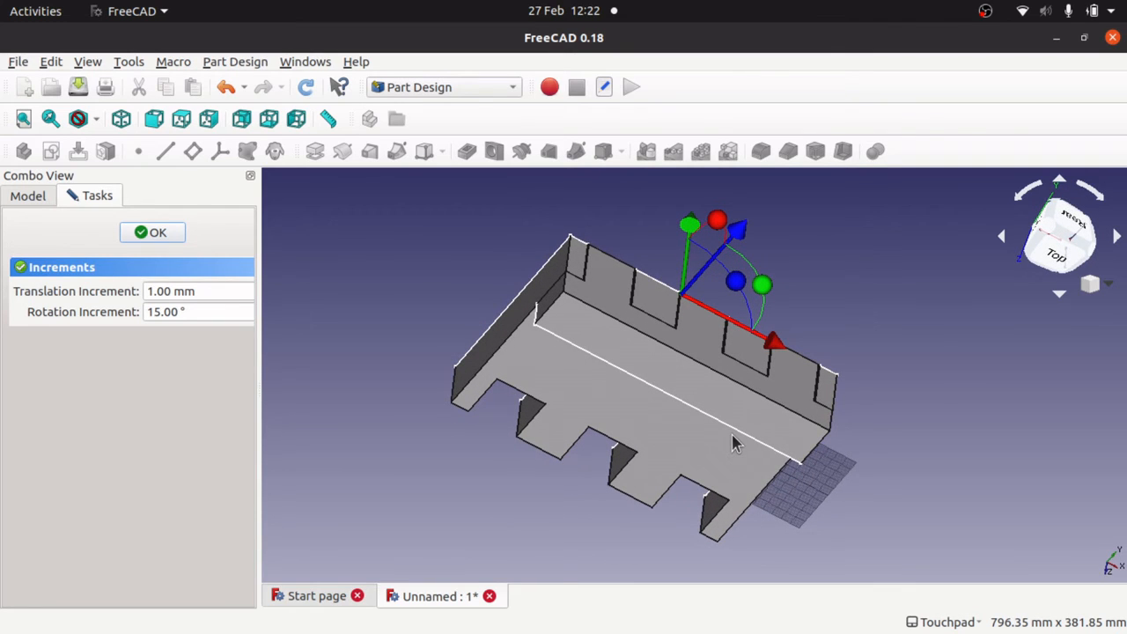